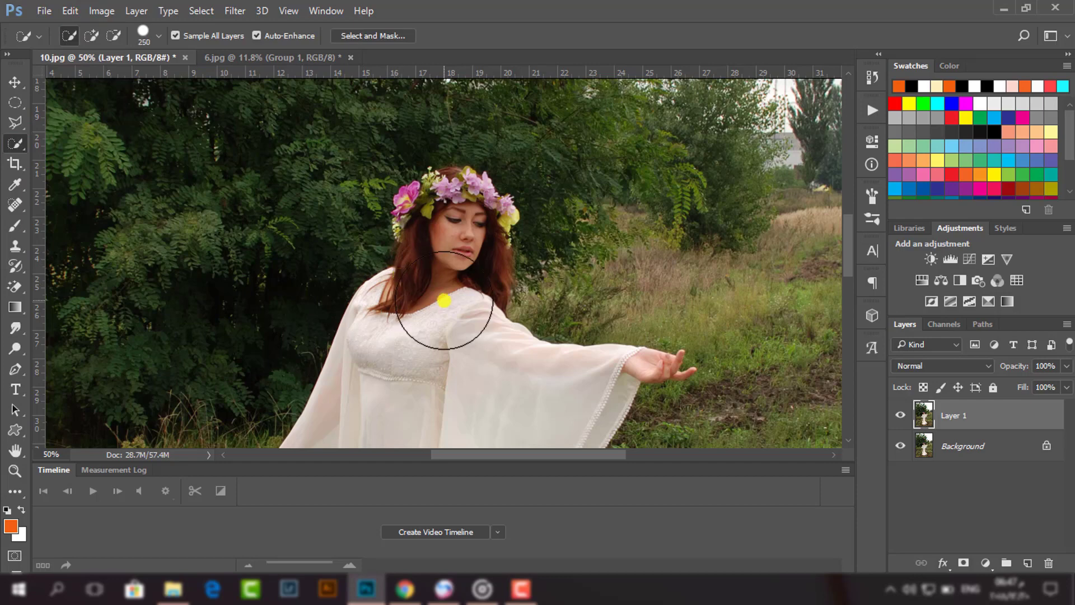
# - Quick-select the woman's face, hair and flower wreath together with the upper part of her white dress
pyautogui.scroll(-1, 444, 301)
pyautogui.press('[')
pyautogui.moveTo(453, 185); pyautogui.dragTo(445, 229)
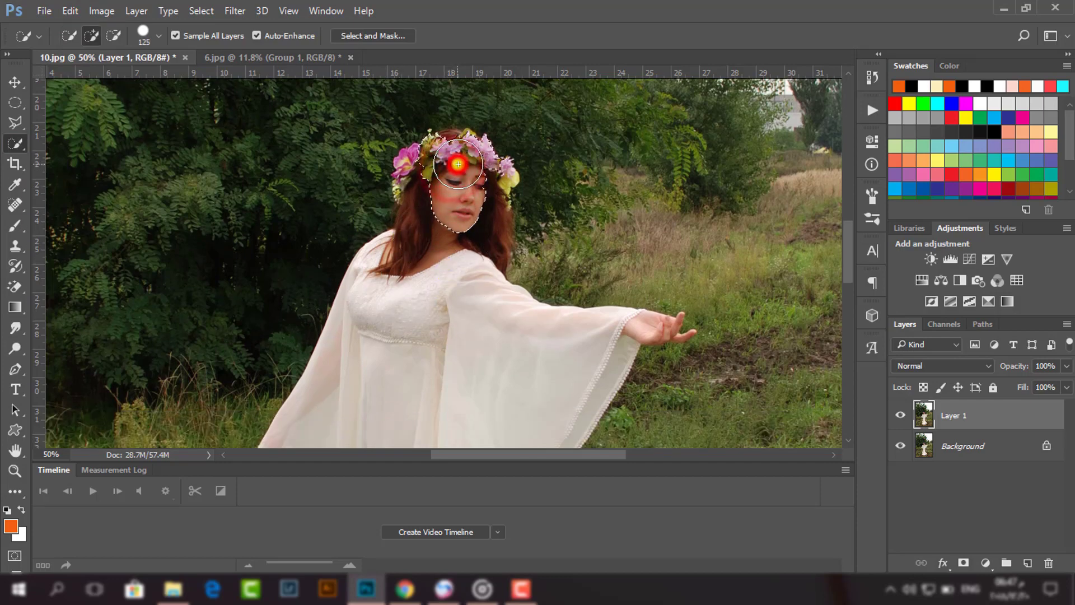
pyautogui.click(432, 328)
pyautogui.click(428, 257)
pyautogui.press('[')
pyautogui.press('[')
pyautogui.click(486, 236)
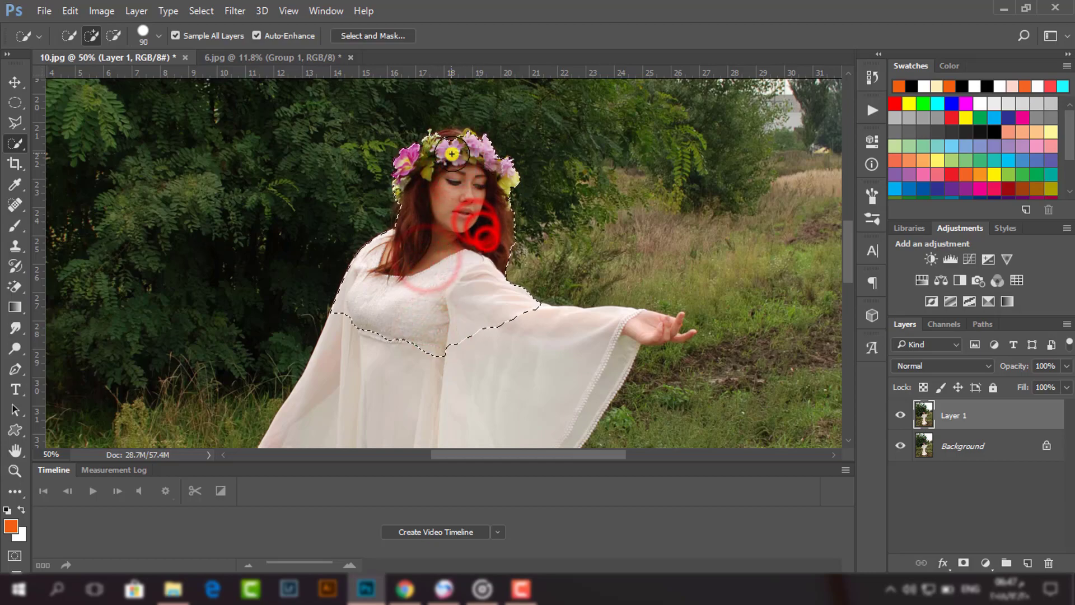
pyautogui.click(451, 152)
# - Extend the selection over both sleeves and the lower part of the dress
pyautogui.scroll(-2, 413, 220)
pyautogui.moveTo(394, 260); pyautogui.dragTo(631, 253)
pyautogui.scroll(-5, 405, 339)
pyautogui.click(405, 339)
pyautogui.scroll(-3, 468, 345)
pyautogui.scroll(5, 425, 284)
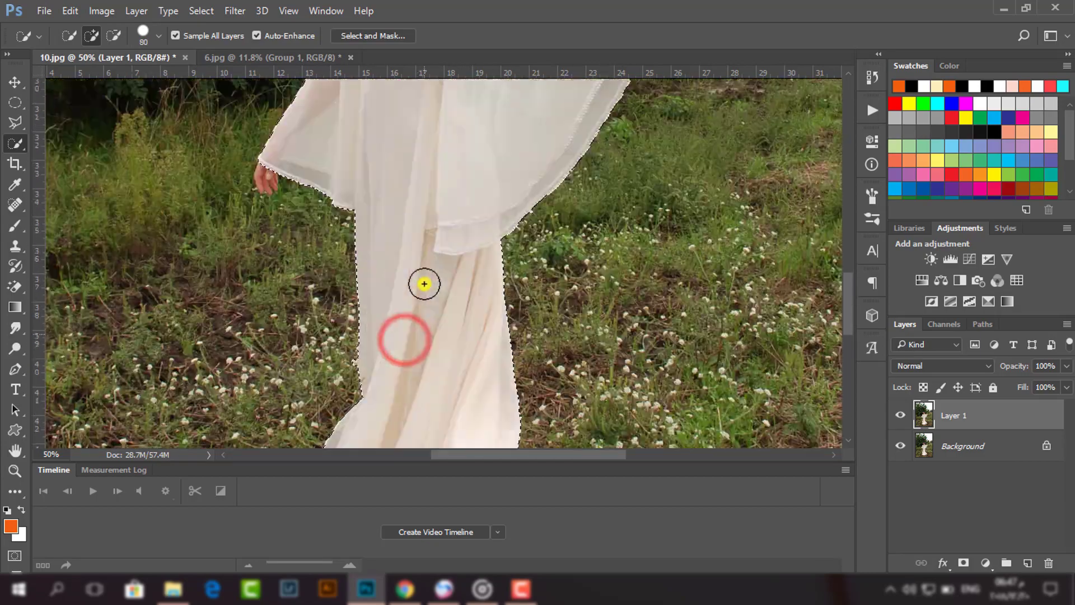
# - Add both hands to the selection with a small brush, using 20 px for the outstretched hand and its fingers
pyautogui.press('[')
pyautogui.press('[')
pyautogui.press('[')
pyautogui.press('[')
pyautogui.press('[')
pyautogui.click(268, 278)
pyautogui.scroll(5, 448, 275)
pyautogui.press('[')
pyautogui.press('[')
pyautogui.click(668, 317)
pyautogui.click(679, 314)
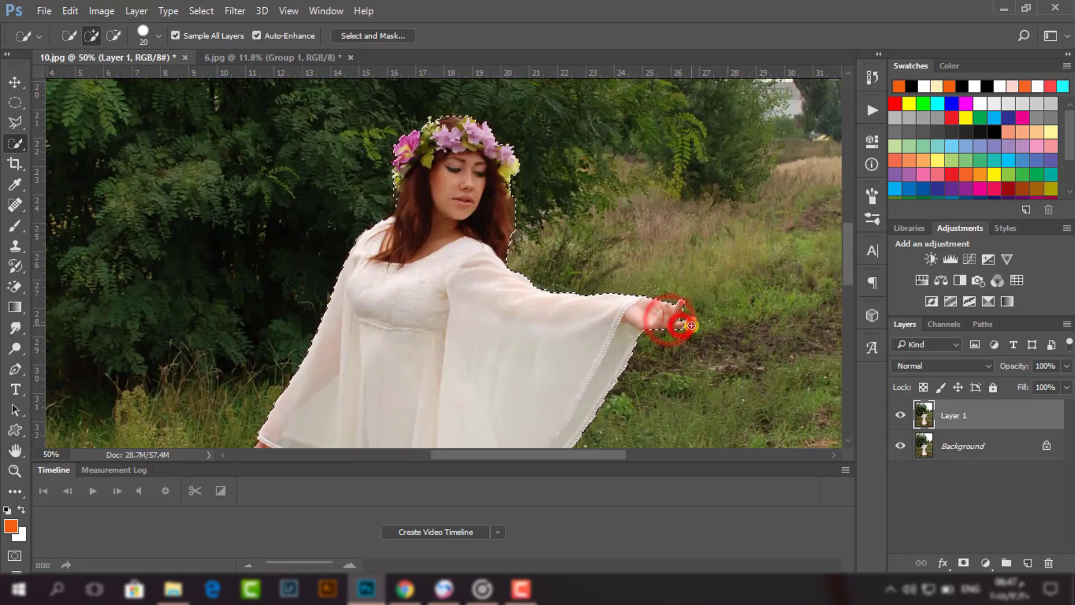
pyautogui.click(690, 323)
pyautogui.scroll(1, 562, 228)
pyautogui.scroll(-2, 483, 243)
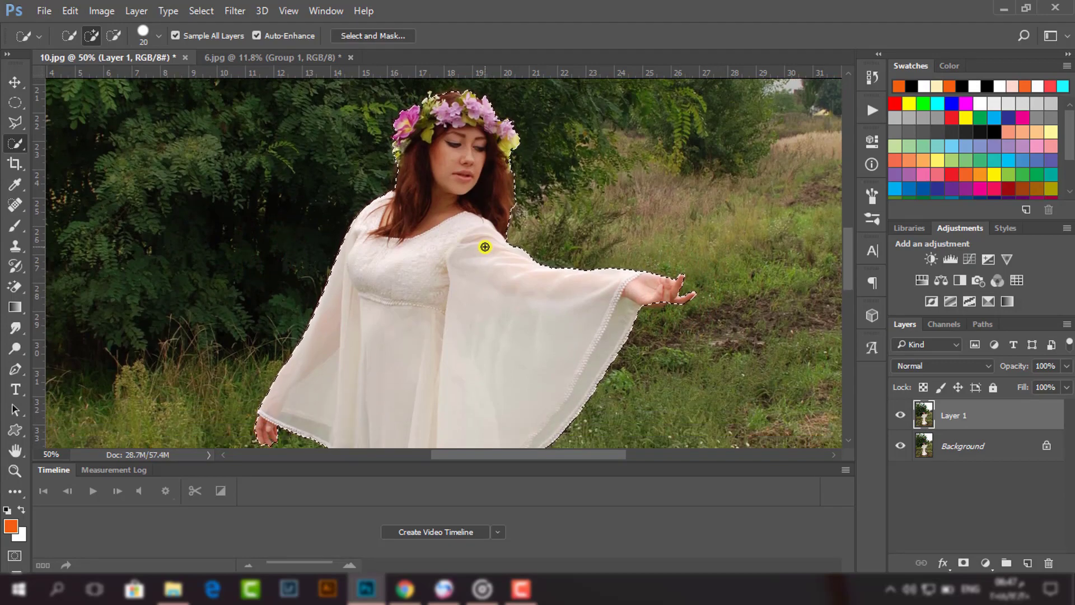
pyautogui.hotkey('ctrl', '0')
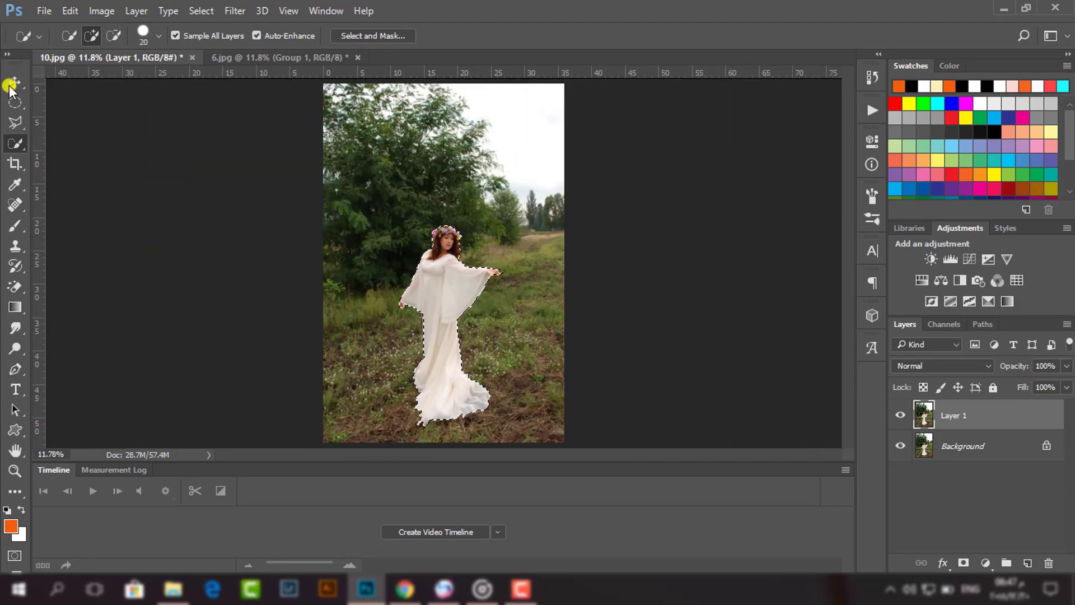
# - Open Refine Edge for the selection and brush along the edges of the hair and flower wreath at brush size 35
pyautogui.click(14, 85)
pyautogui.click(201, 11)
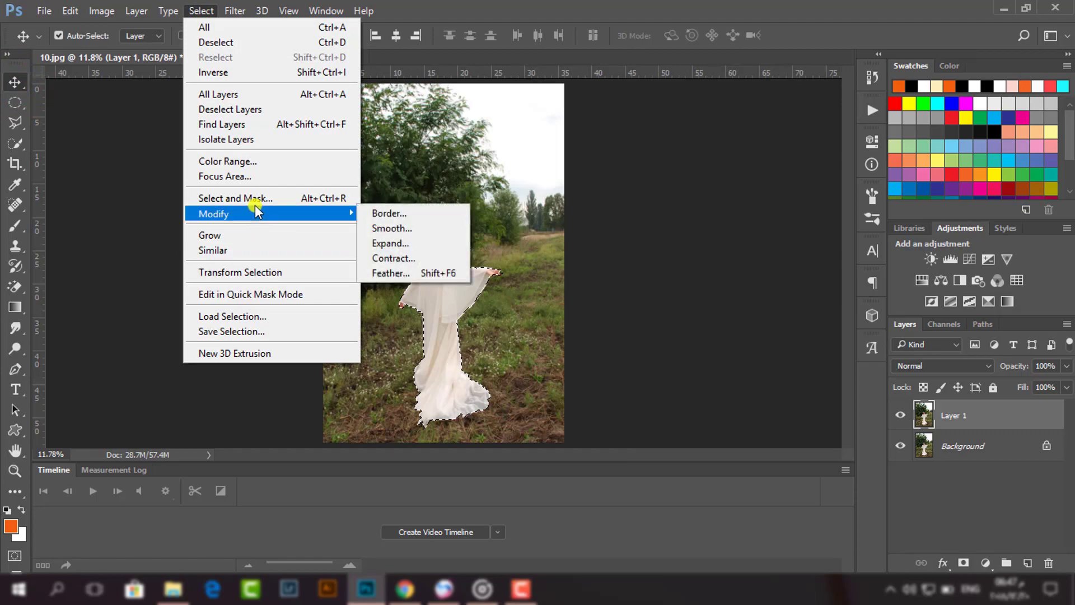
pyautogui.keyDown('shift'); pyautogui.click(254, 199); pyautogui.keyUp('shift')
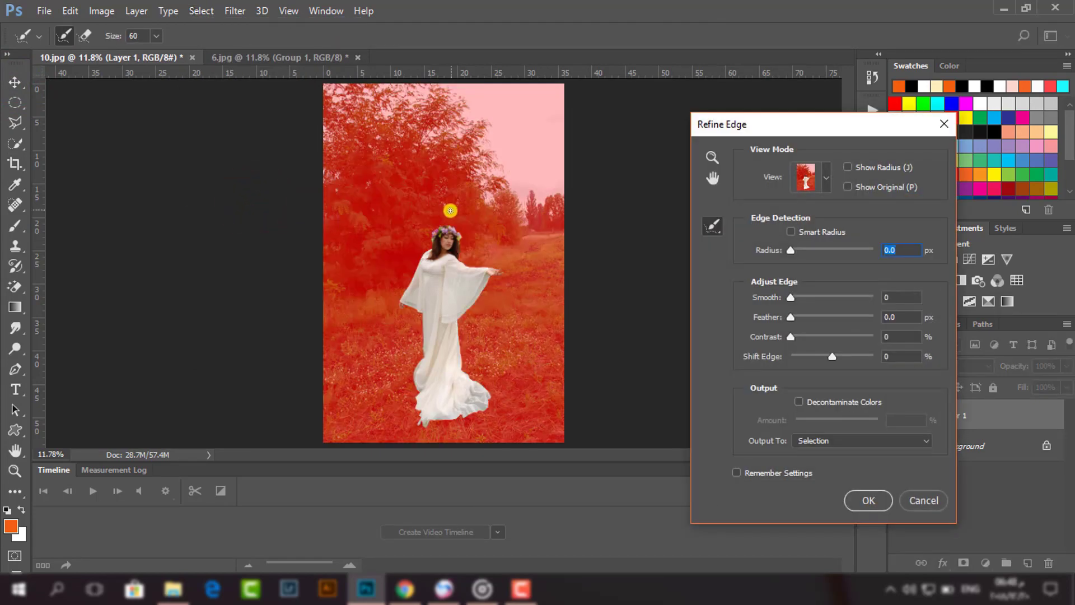
pyautogui.hotkey('ctrl', '+')
pyautogui.hotkey('ctrl', '+')
pyautogui.hotkey('ctrl', '+')
pyautogui.hotkey('ctrl', '+')
pyautogui.hotkey('ctrl', '+')
pyautogui.hotkey('ctrl', '+')
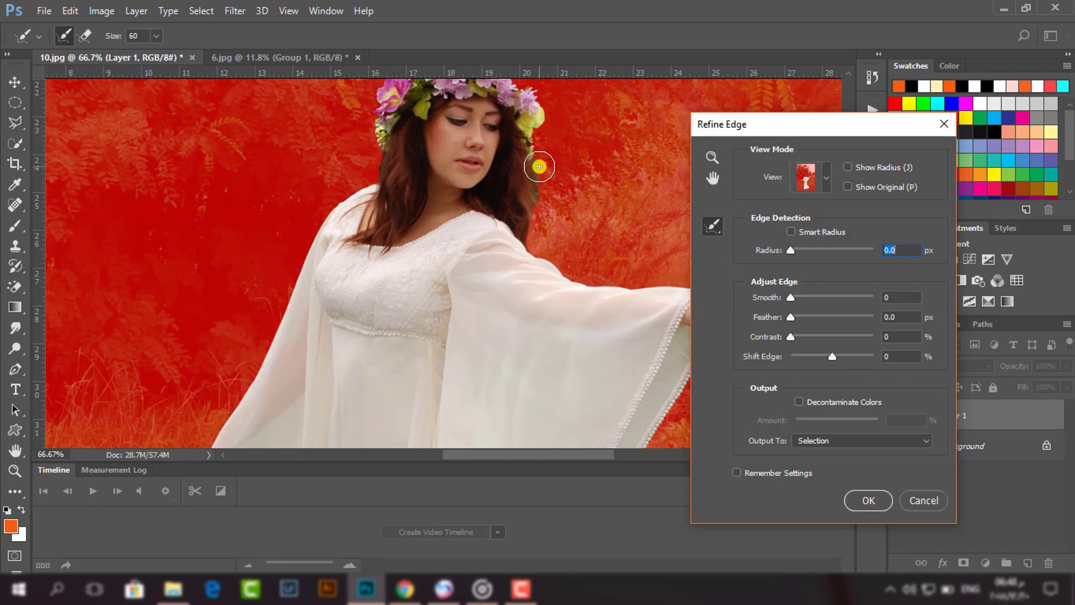
pyautogui.moveTo(539, 170); pyautogui.dragTo(539, 198)
pyautogui.scroll(3, 551, 232)
pyautogui.press('[')
pyautogui.press('[')
pyautogui.press('[')
pyautogui.press('[')
pyautogui.moveTo(427, 169)
pyautogui.mouseDown()
pyautogui.moveTo(402, 175)
pyautogui.moveTo(336, 314)
pyautogui.mouseUp()
pyautogui.moveTo(521, 363)
pyautogui.mouseDown()
pyautogui.moveTo(540, 295)
pyautogui.moveTo(490, 169)
pyautogui.mouseUp()
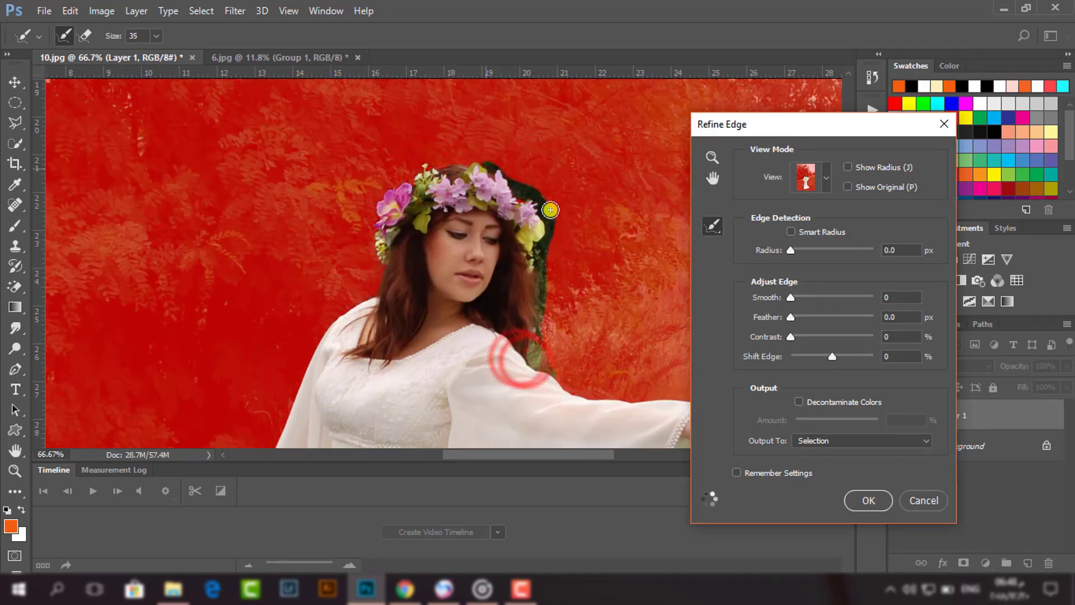
# - Refine the selection edge around the fingers of the outstretched hand
pyautogui.scroll(-5, 555, 317)
pyautogui.moveTo(508, 457)
pyautogui.mouseDown()
pyautogui.moveTo(518, 456)
pyautogui.moveTo(507, 455)
pyautogui.mouseUp()
pyautogui.click(162, 389)
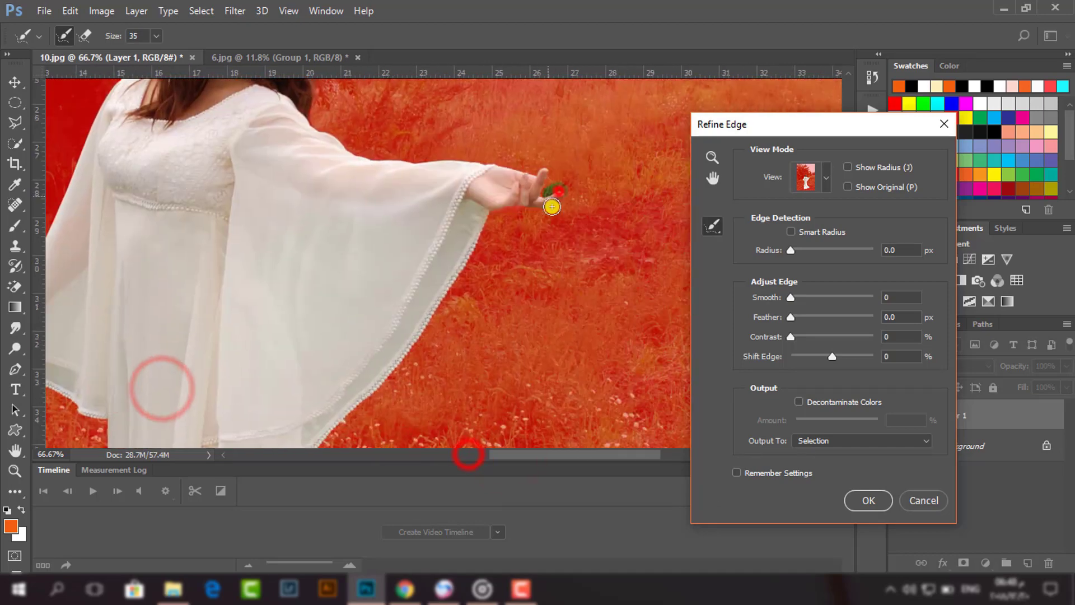
pyautogui.scroll(4, 552, 208)
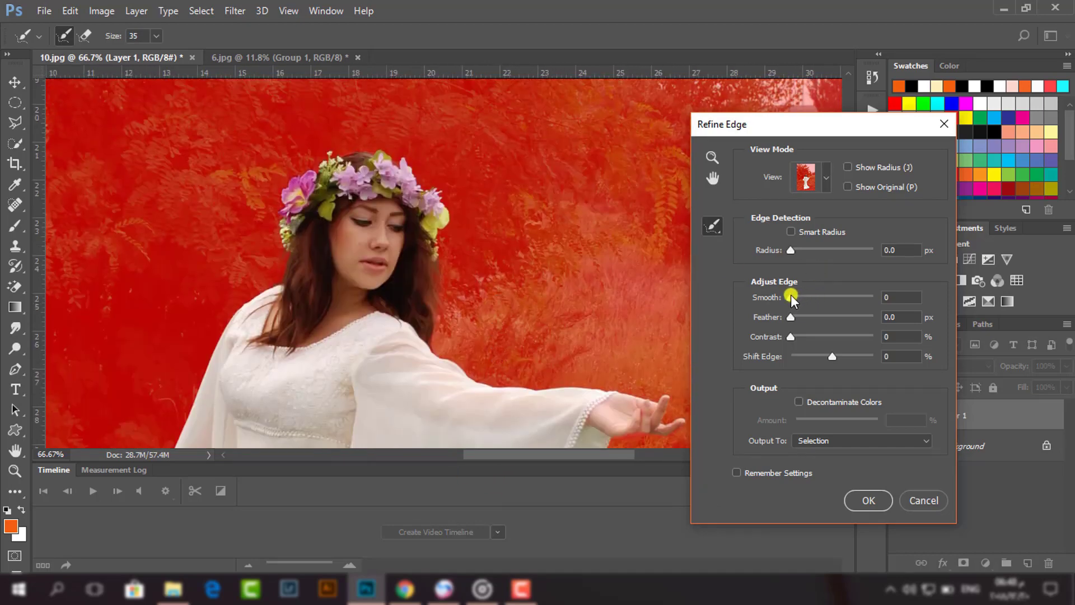
# - Set the refined edge's Smooth to 7 and Contrast to 10%, and apply it to the selection
pyautogui.moveTo(791, 298); pyautogui.dragTo(796, 300)
pyautogui.moveTo(795, 339); pyautogui.dragTo(797, 339)
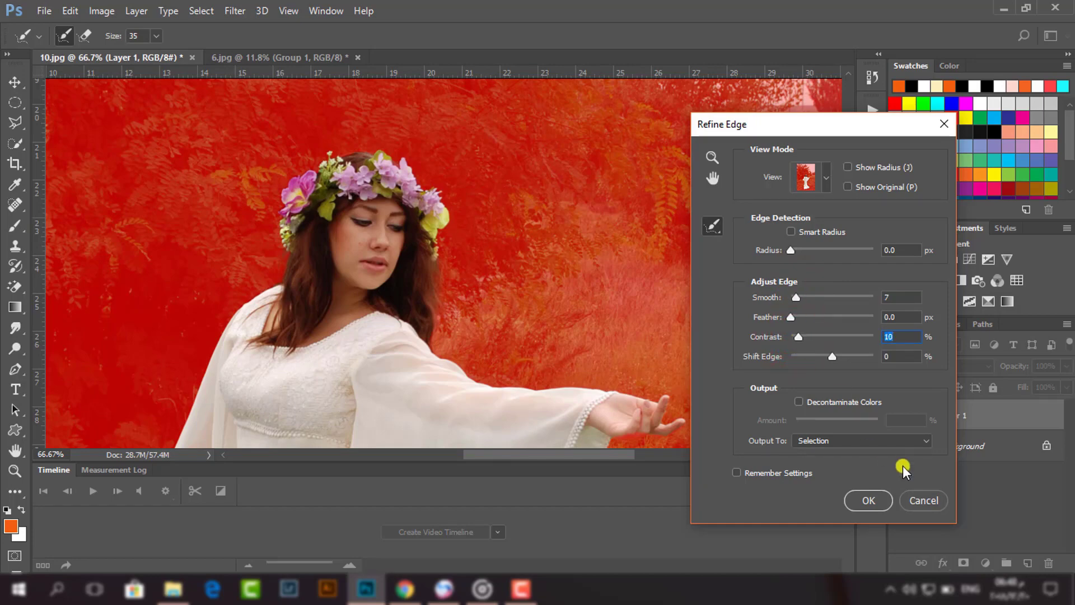
pyautogui.click(868, 500)
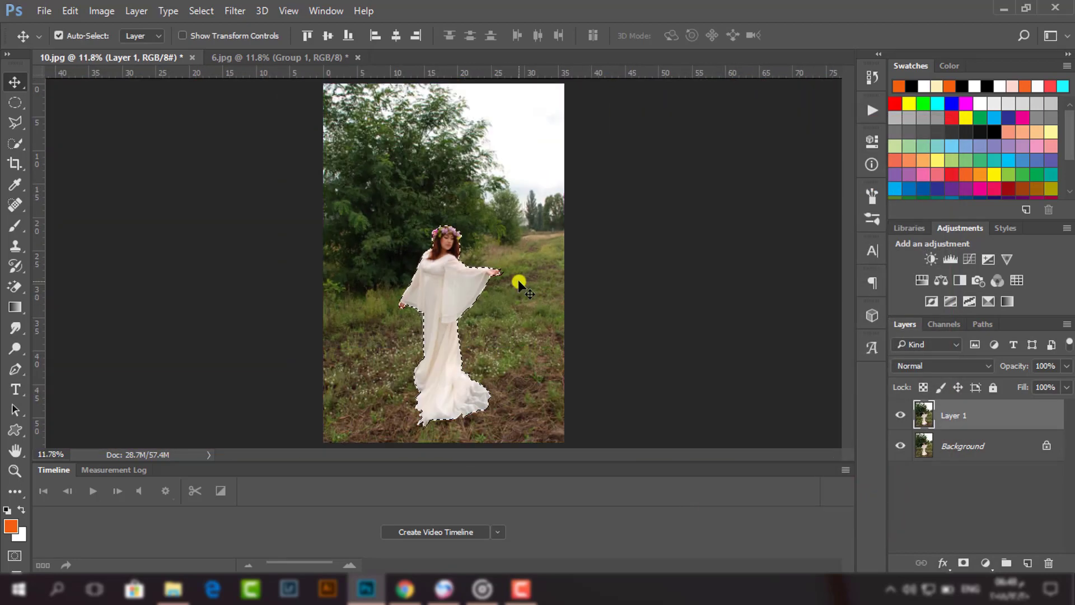
# - Invert the selection to the background and start a Tilt-Shift blur with its focus centre at the photo's lower edge
pyautogui.hotkey('shift', 'ctrl', 'i')
pyautogui.click(235, 10)
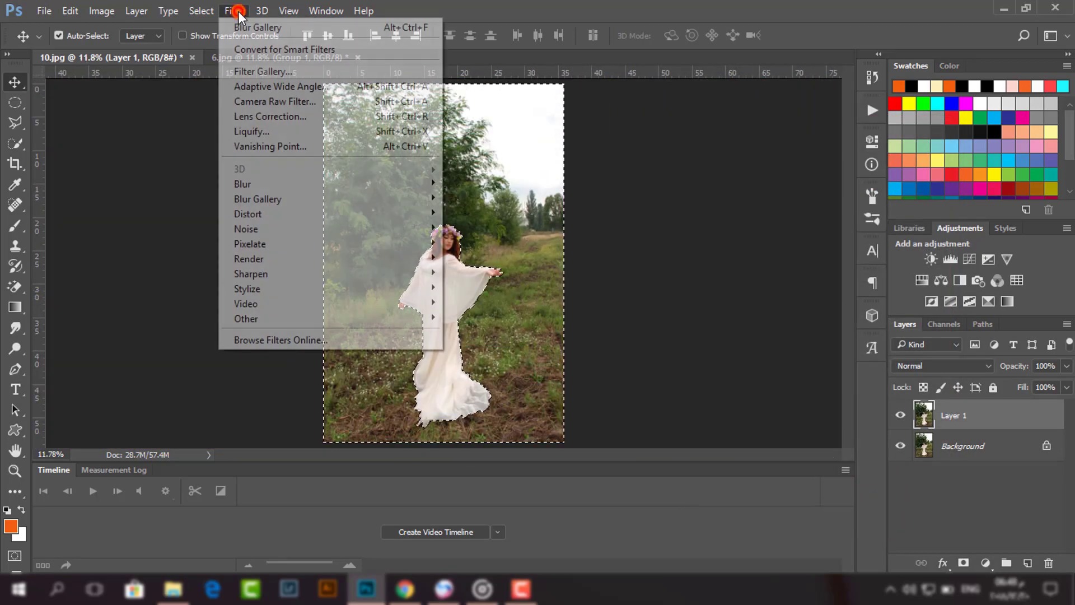
pyautogui.moveTo(372, 199)
pyautogui.click(474, 228)
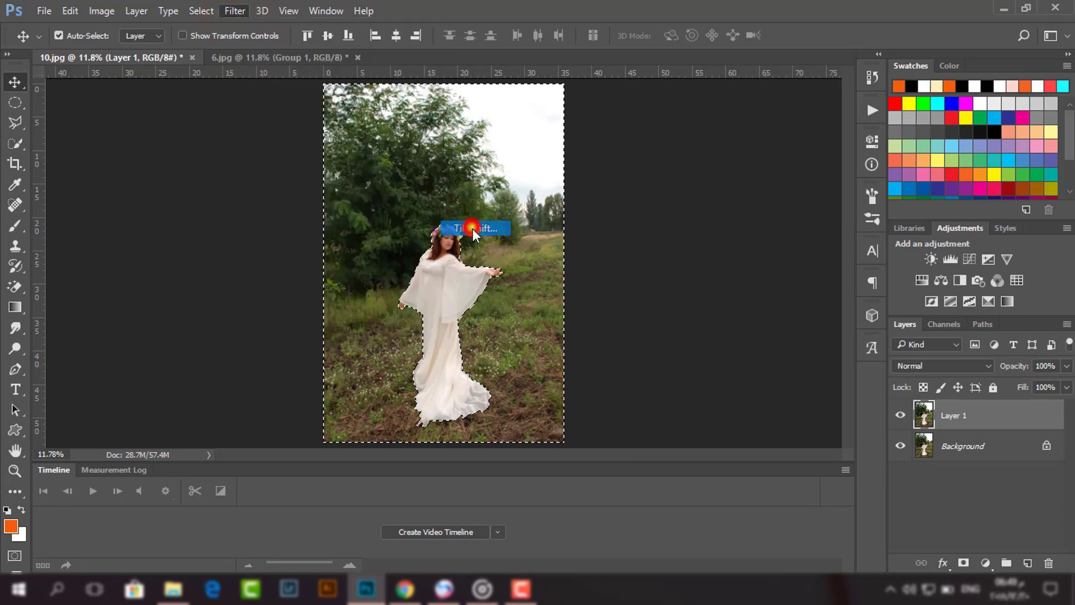
pyautogui.moveTo(452, 320); pyautogui.dragTo(458, 475)
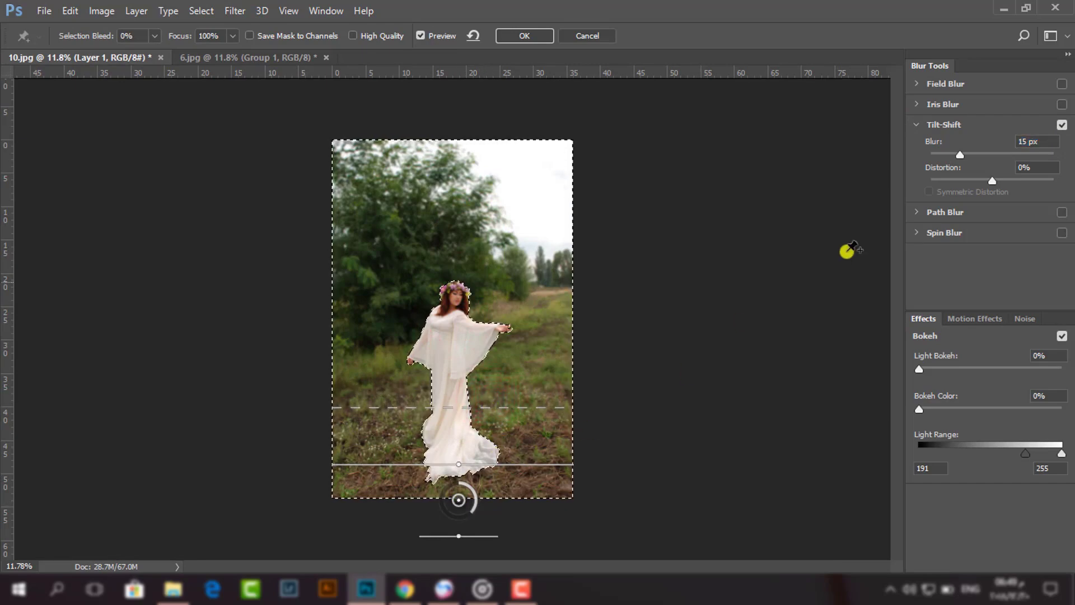
# - Apply the Tilt-Shift at 34 px blur and 13% Light Bokeh in High Quality, and clear the selection
pyautogui.click(971, 158)
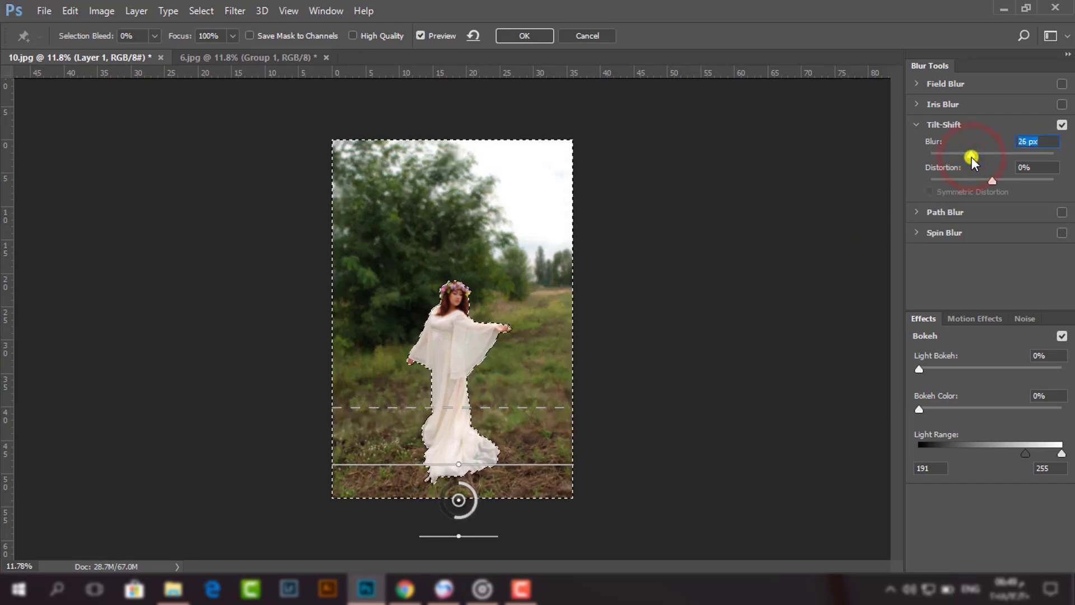
pyautogui.moveTo(973, 157); pyautogui.dragTo(984, 157)
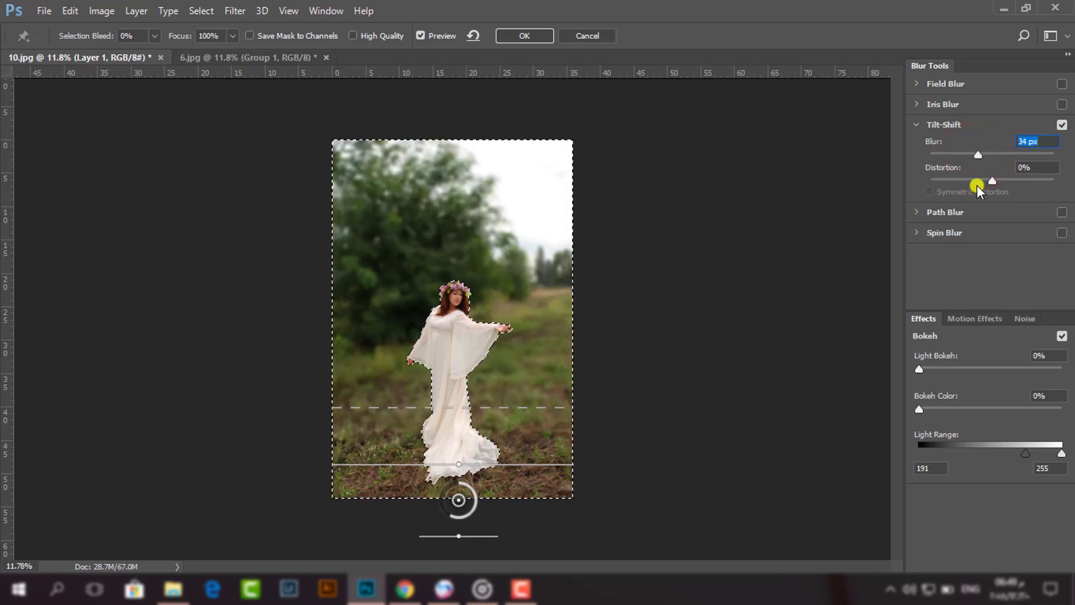
pyautogui.click(926, 370)
pyautogui.moveTo(927, 371); pyautogui.dragTo(937, 370)
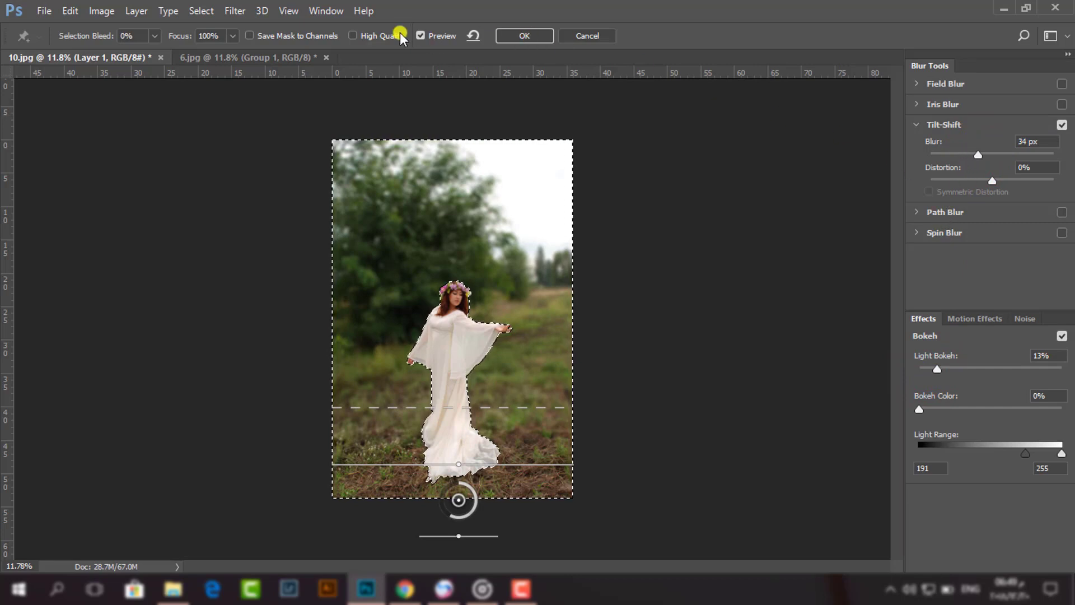
pyautogui.click(383, 35)
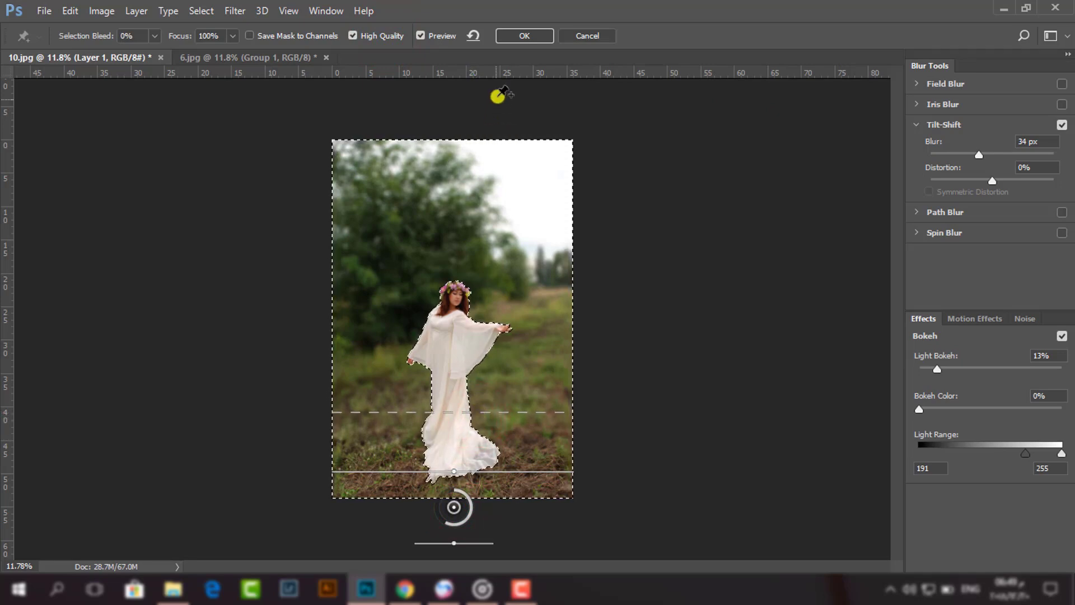
pyautogui.click(510, 35)
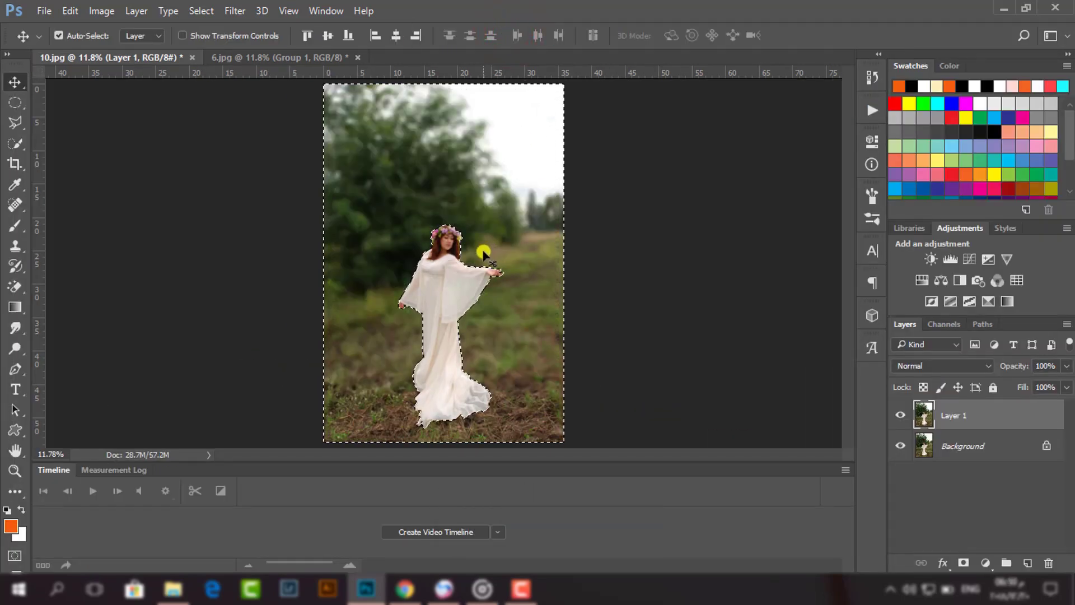
pyautogui.hotkey('ctrl', 'd')
# - Add a Hue/Saturation adjustment layer and raise the overall saturation slightly
pyautogui.click(922, 280)
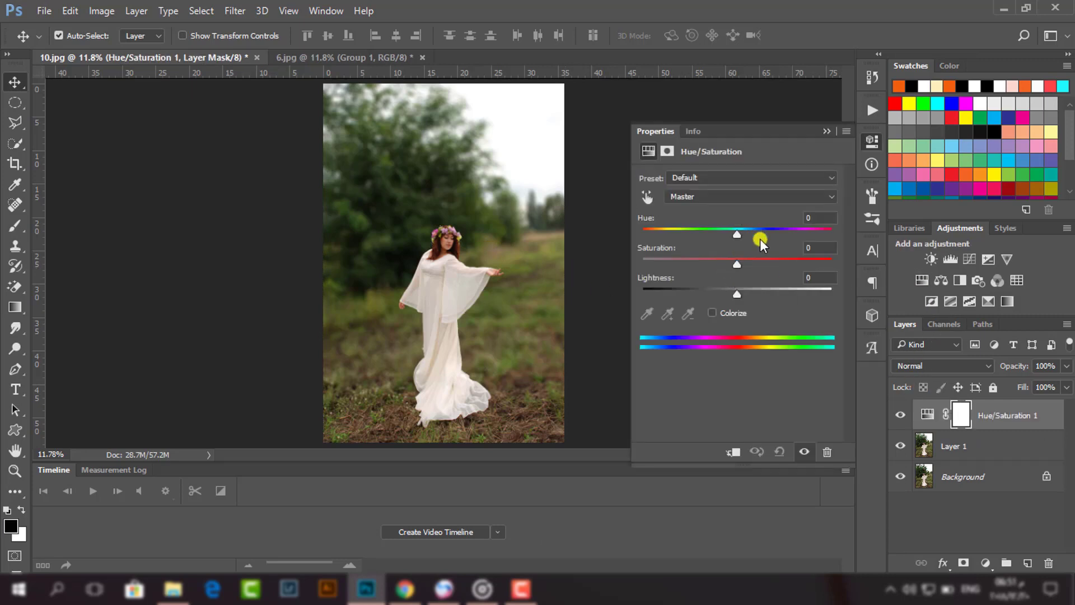
pyautogui.moveTo(744, 256); pyautogui.dragTo(759, 263)
pyautogui.click(825, 132)
# - Add a Levels adjustment layer with the shadow input at 14, and slightly brighten the midtones and highlights
pyautogui.click(947, 258)
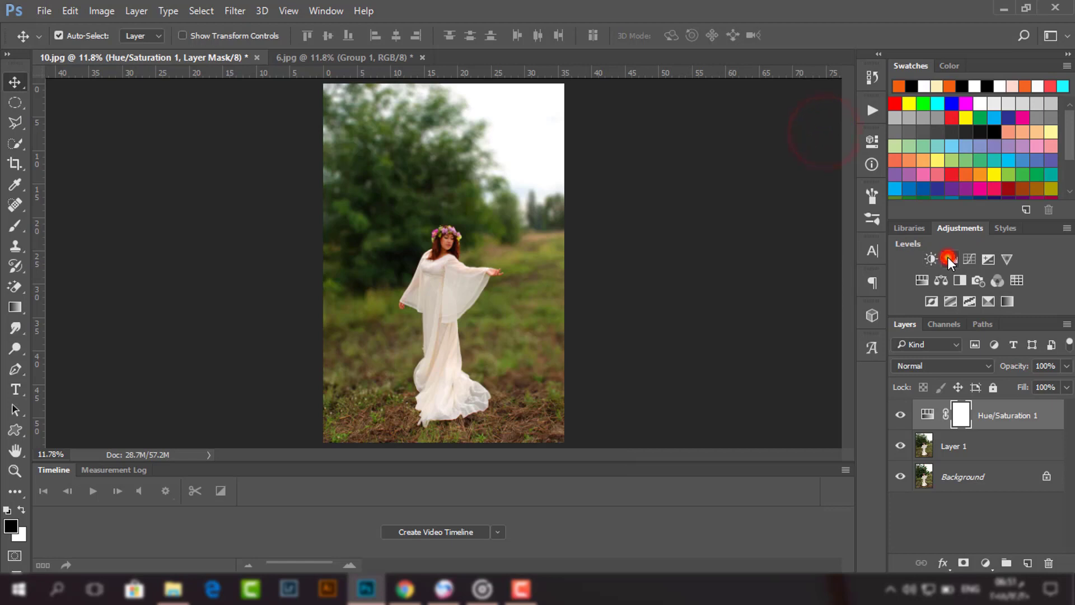
pyautogui.moveTo(660, 288); pyautogui.dragTo(671, 289)
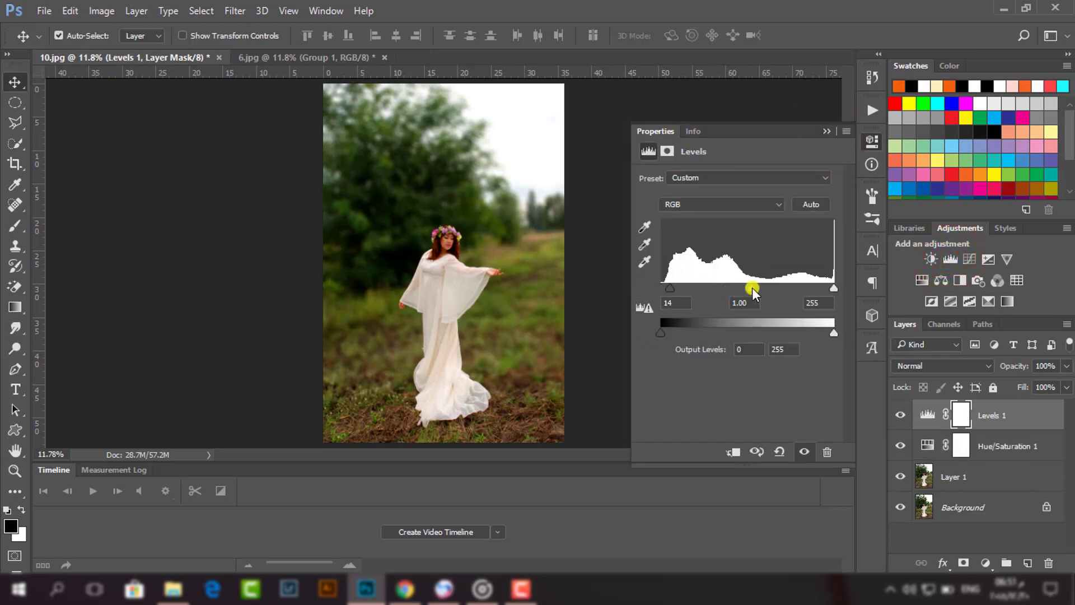
pyautogui.moveTo(753, 287); pyautogui.dragTo(749, 287)
pyautogui.moveTo(836, 287); pyautogui.dragTo(825, 287)
pyautogui.click(825, 132)
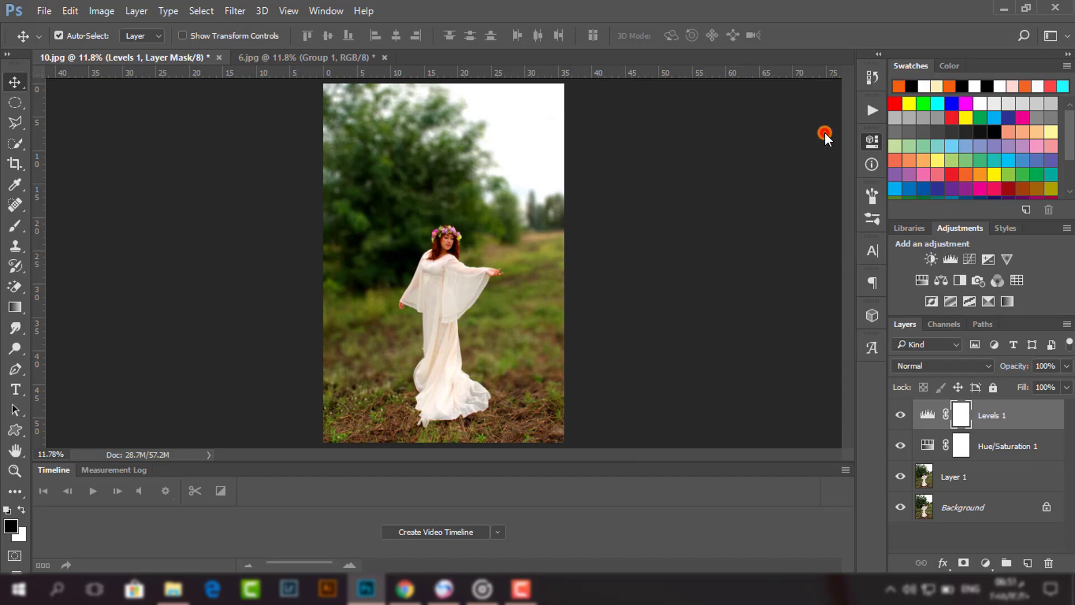
# - Add a Curves adjustment layer, lift its black point, and place a shadow point at input 64, output 68
pyautogui.click(968, 259)
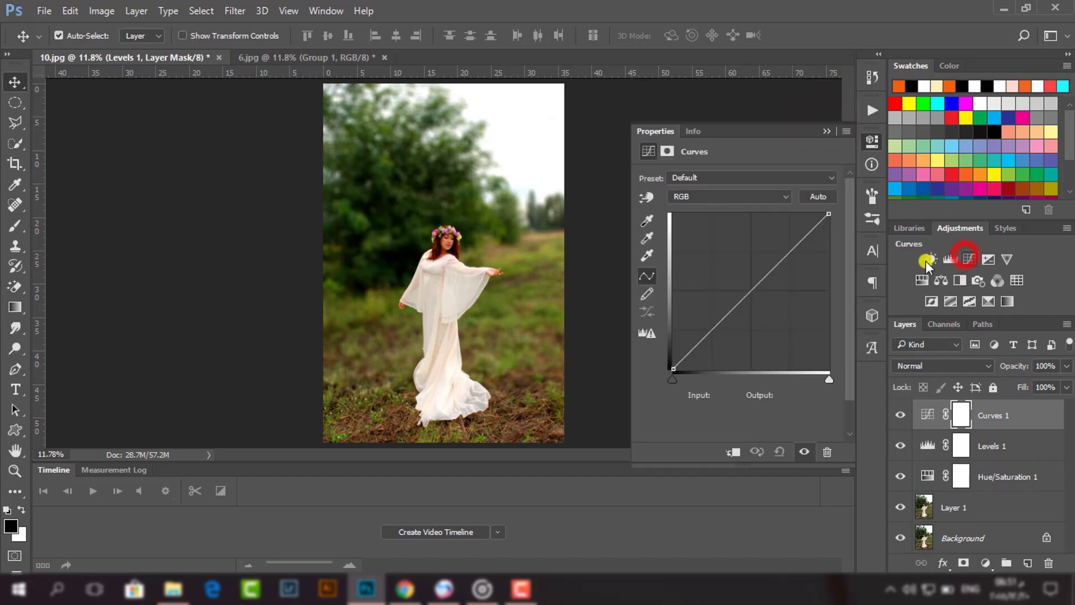
pyautogui.moveTo(672, 369); pyautogui.dragTo(712, 331)
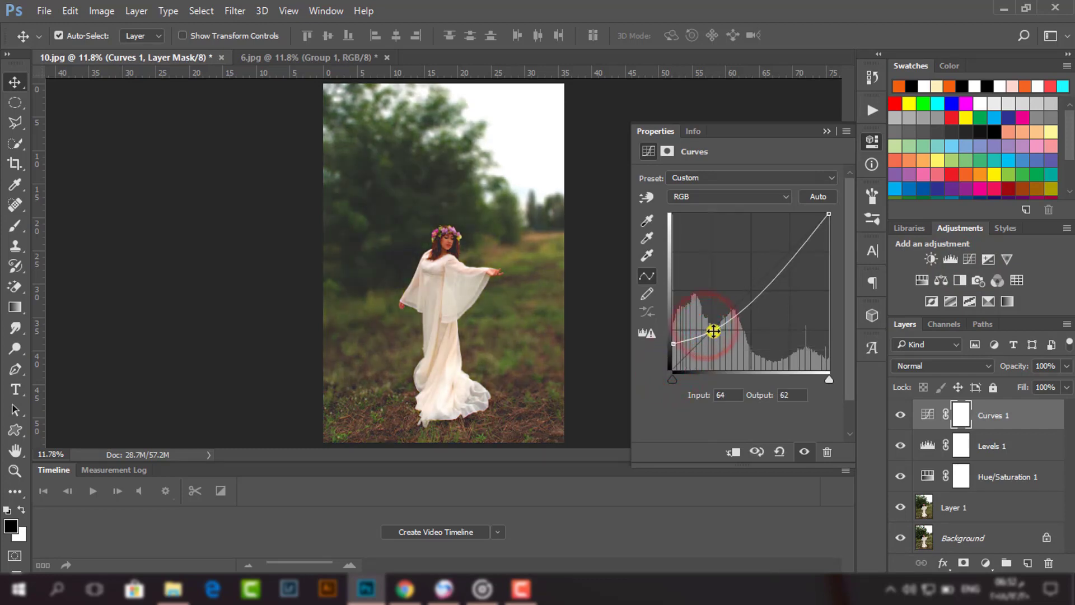
pyautogui.moveTo(795, 396); pyautogui.dragTo(781, 397)
pyautogui.write('68')
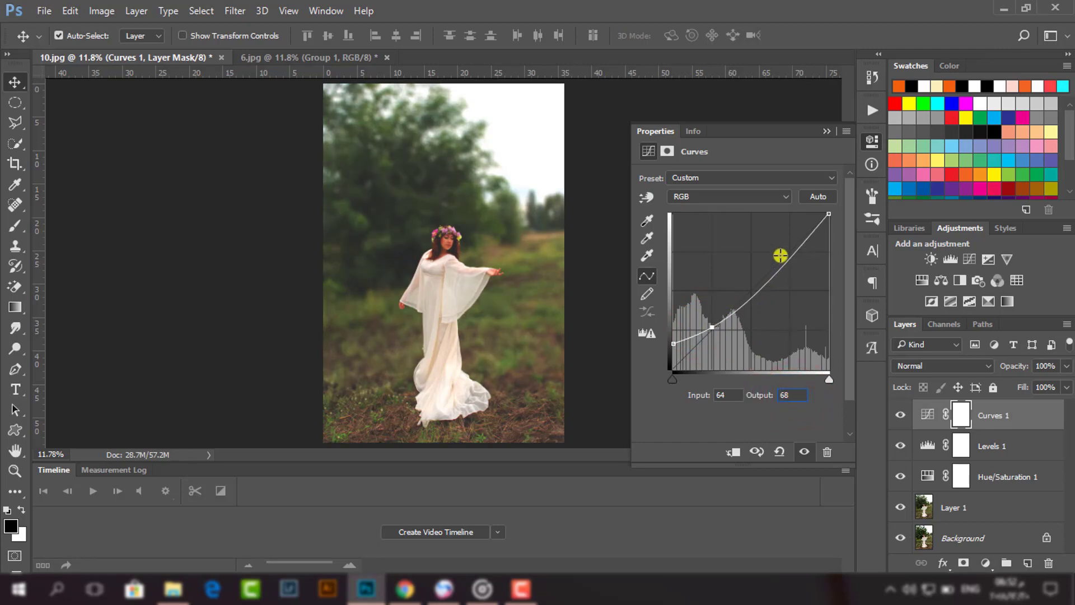
# - Add a highlight point to the RGB curve at input 183, output 181
pyautogui.click(792, 250)
pyautogui.moveTo(792, 250); pyautogui.dragTo(787, 257)
pyautogui.moveTo(731, 395); pyautogui.dragTo(708, 394)
pyautogui.write('183')
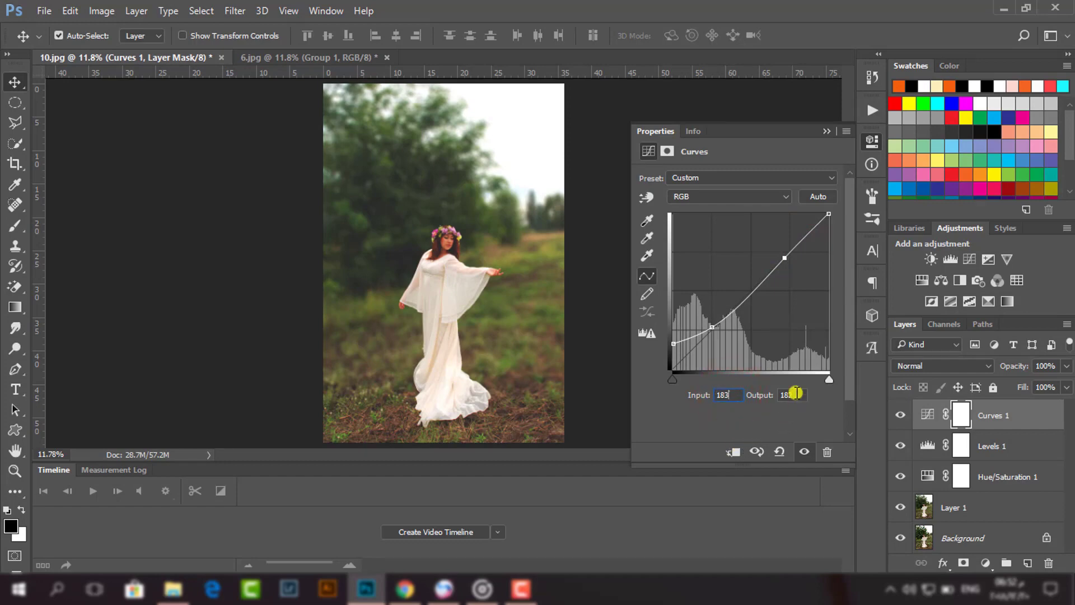
pyautogui.moveTo(791, 393); pyautogui.dragTo(782, 393)
pyautogui.write('181')
pyautogui.click(826, 130)
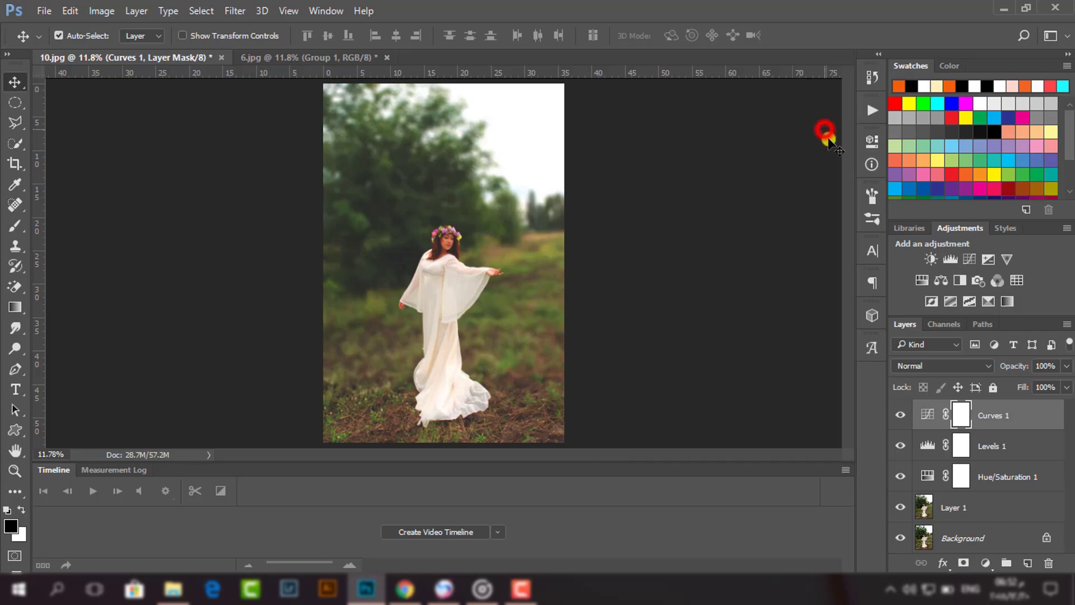
# - Lower the Curves layer's opacity to 76%
pyautogui.click(1068, 365)
pyautogui.moveTo(1056, 385); pyautogui.dragTo(1048, 385)
pyautogui.click(1065, 366)
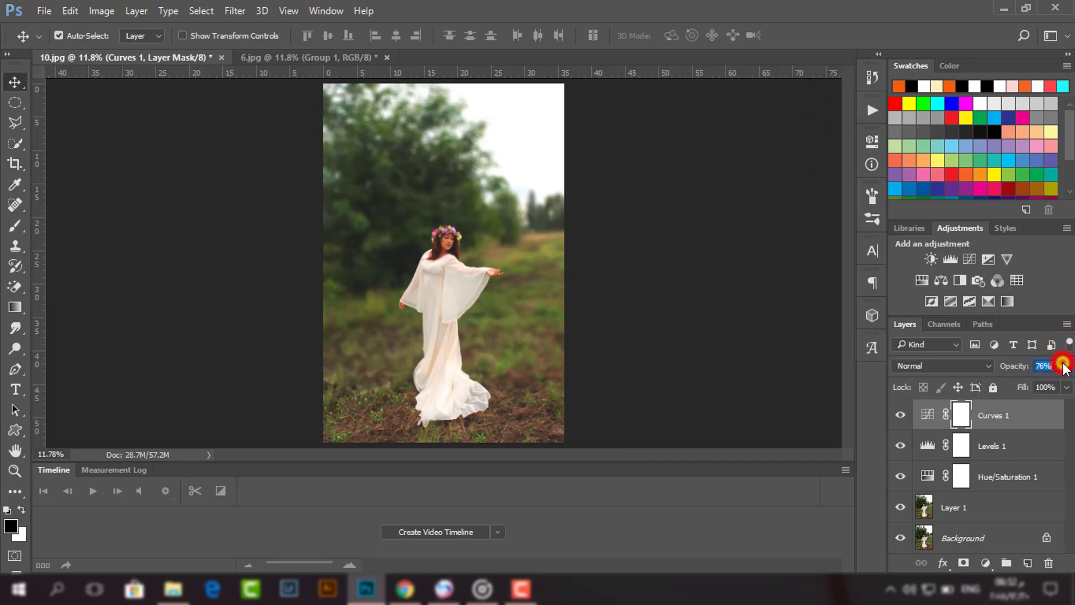
pyautogui.click(1065, 365)
pyautogui.click(1065, 366)
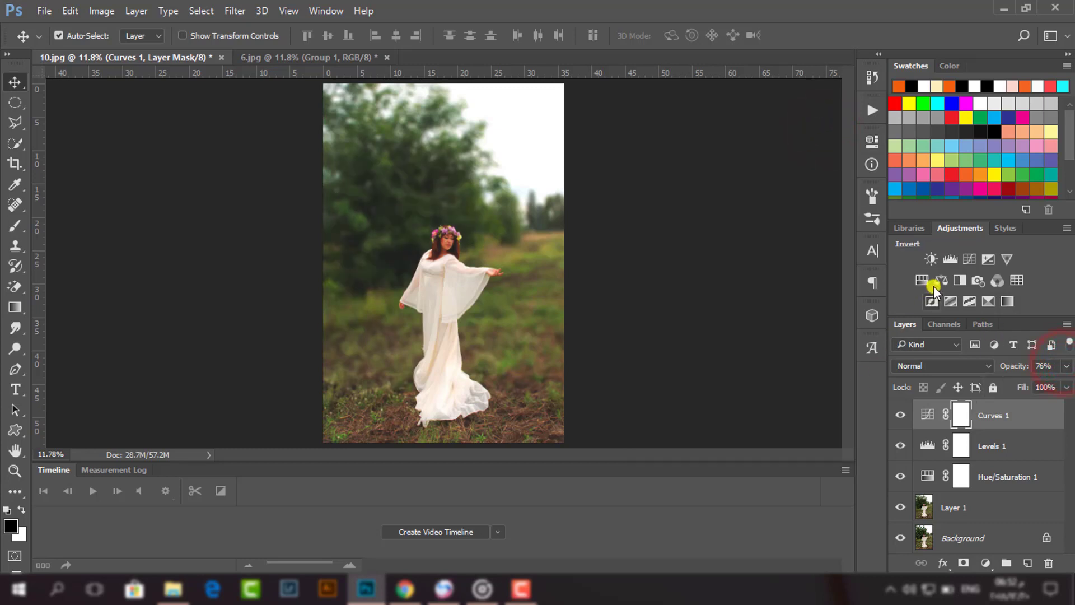
# - Add a second Curves adjustment layer, lift the Blue channel's black point, and place a shadow point at input 64, output 65
pyautogui.click(968, 258)
pyautogui.click(694, 196)
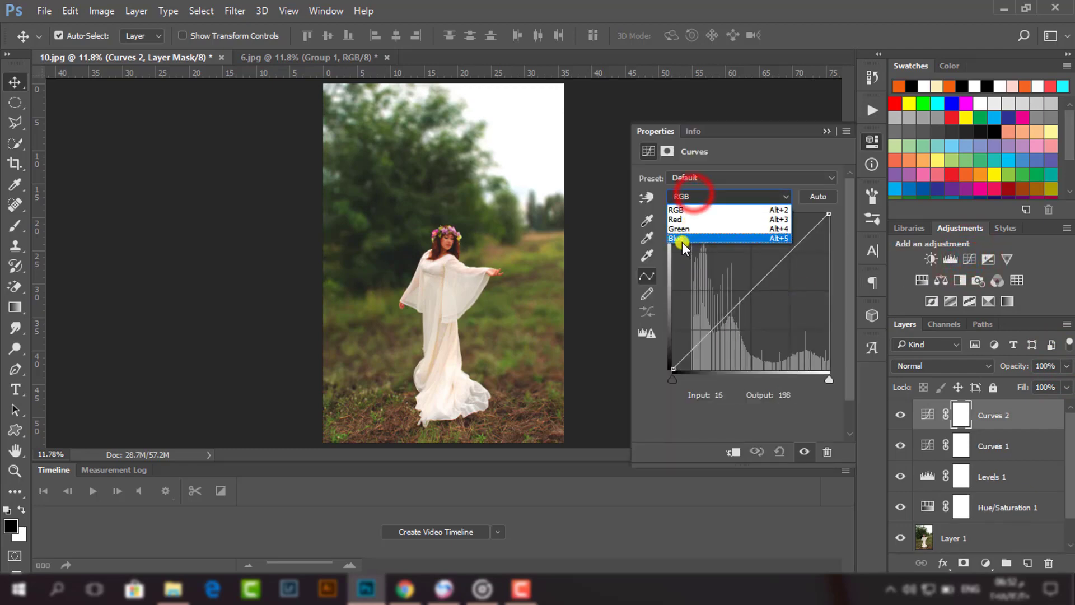
pyautogui.click(679, 237)
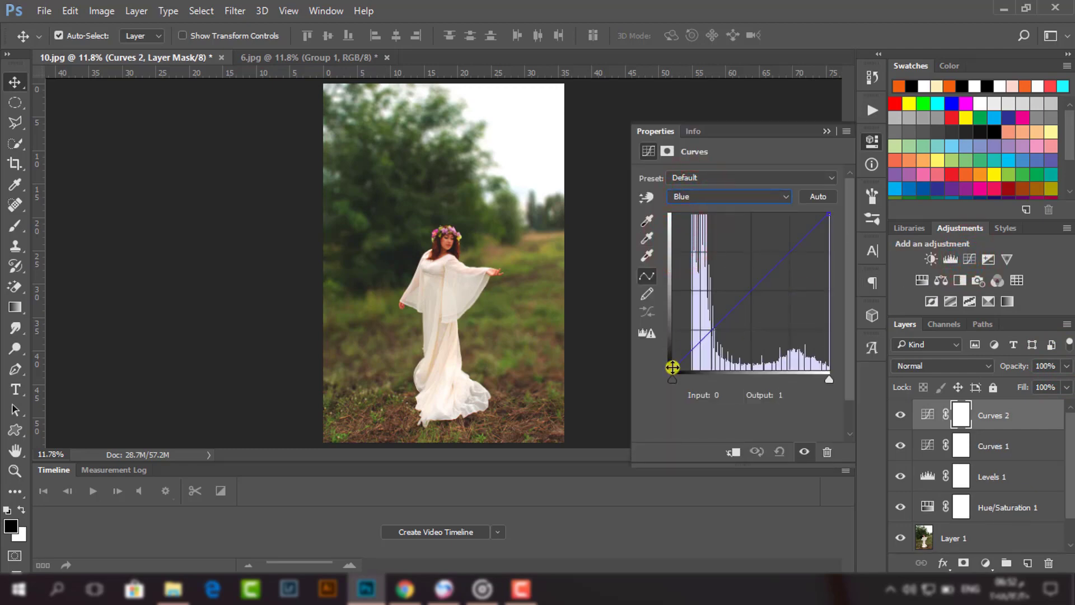
pyautogui.moveTo(672, 368); pyautogui.dragTo(667, 343)
pyautogui.click(712, 330)
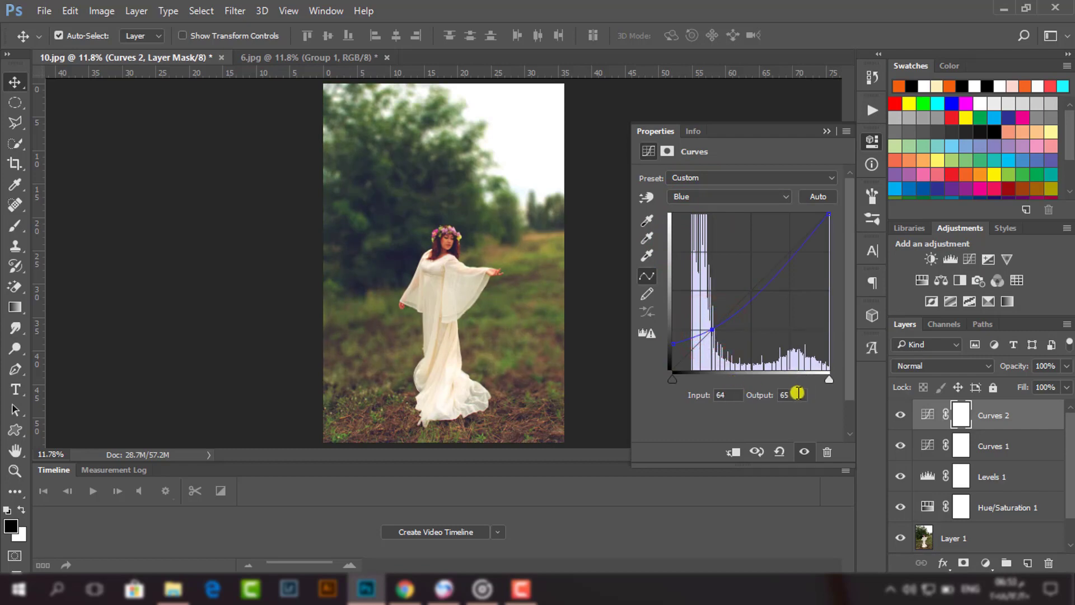
# - Set the blue curve's shadow point to input 62, output 66, and add a highlight point on the curve
pyautogui.moveTo(795, 393); pyautogui.dragTo(709, 398)
pyautogui.write('66')
pyautogui.write('61')
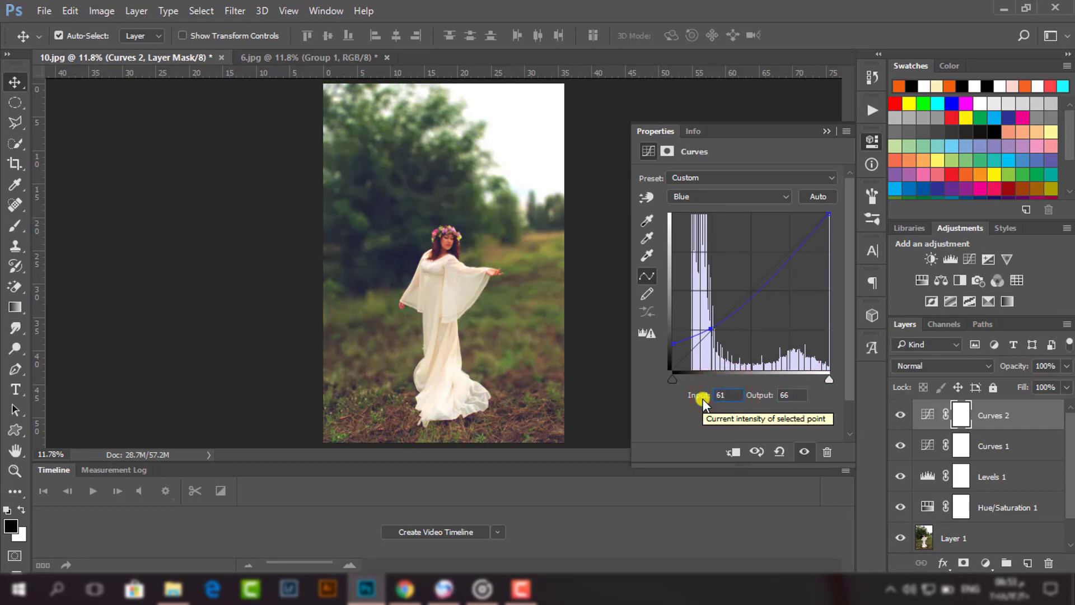
pyautogui.moveTo(721, 395); pyautogui.dragTo(706, 399)
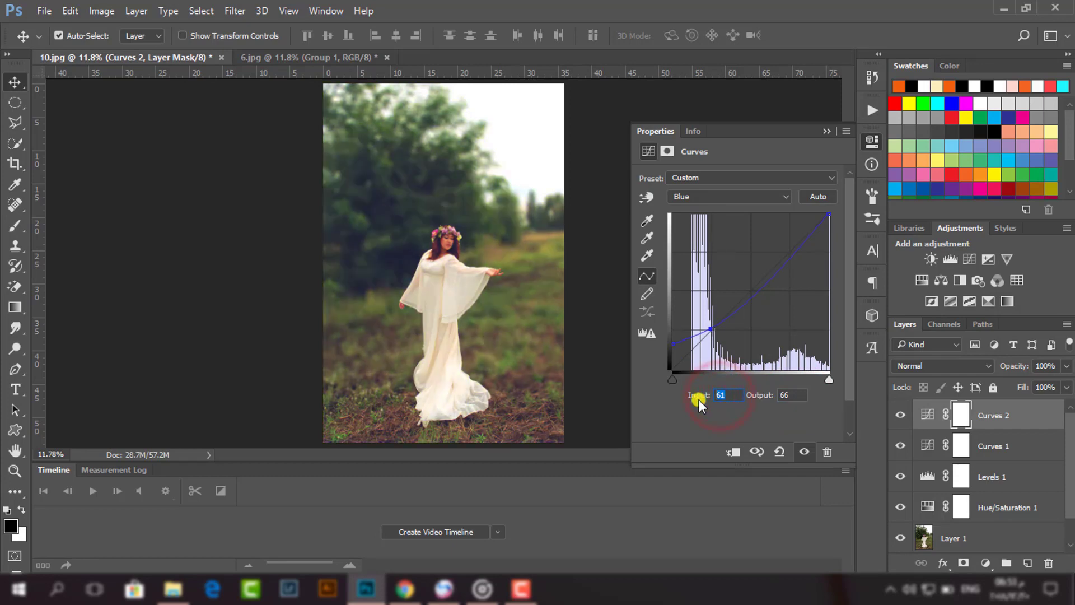
pyautogui.write('62')
pyautogui.click(797, 248)
pyautogui.click(824, 136)
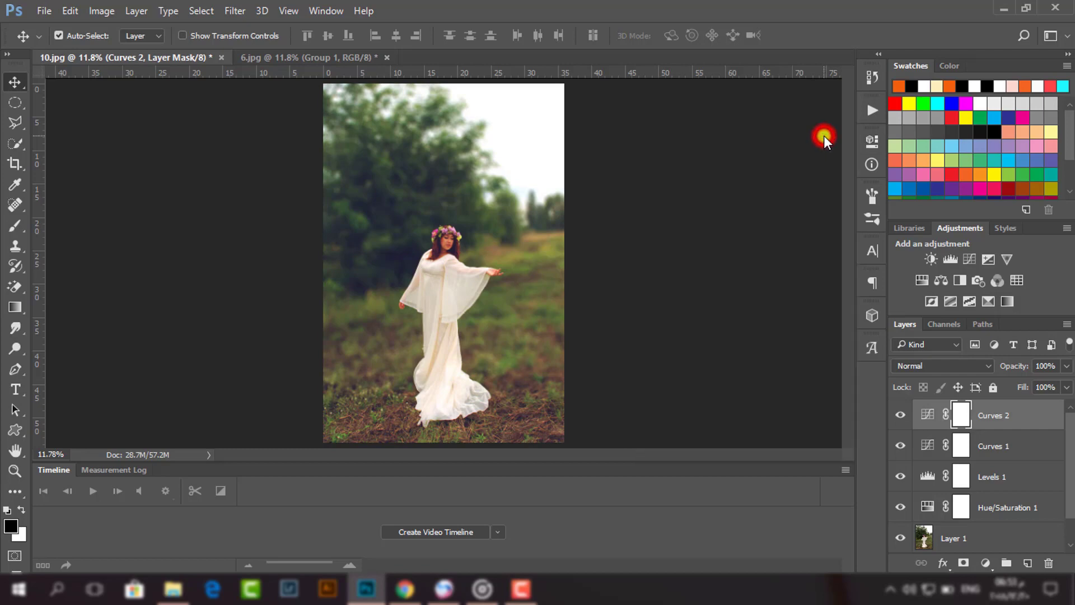
# - Add a Color Lookup adjustment layer using the FoggyNight.3DL 3D LUT
pyautogui.click(1018, 278)
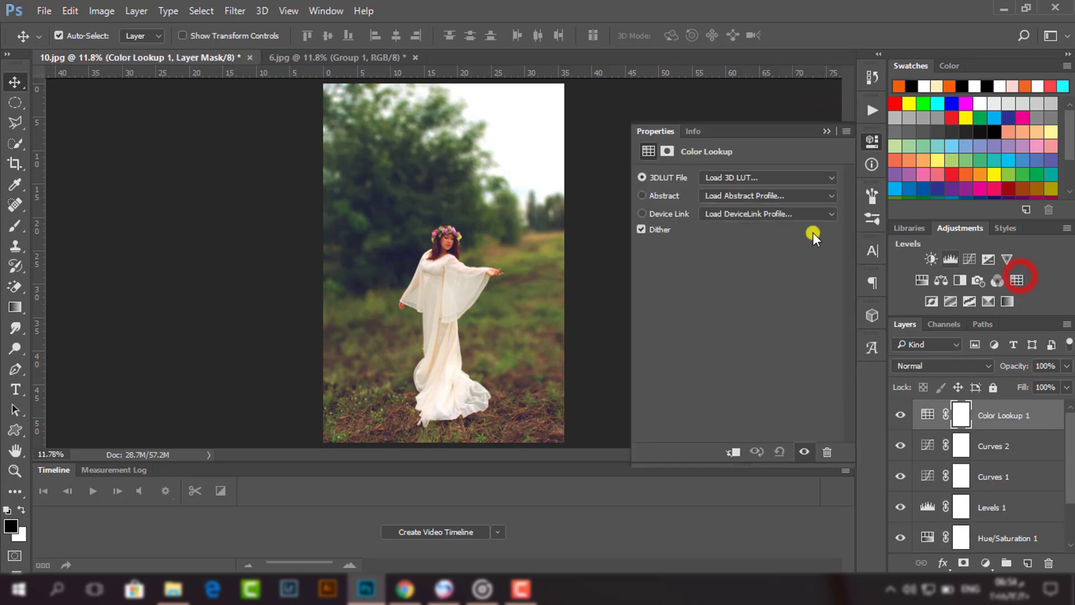
pyautogui.click(741, 177)
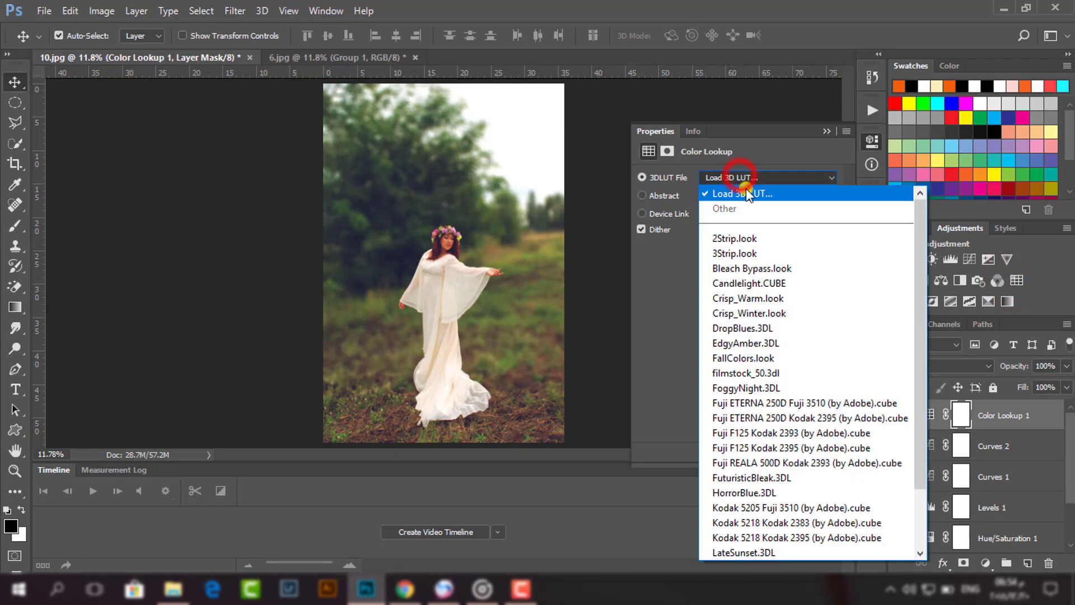
pyautogui.click(794, 344)
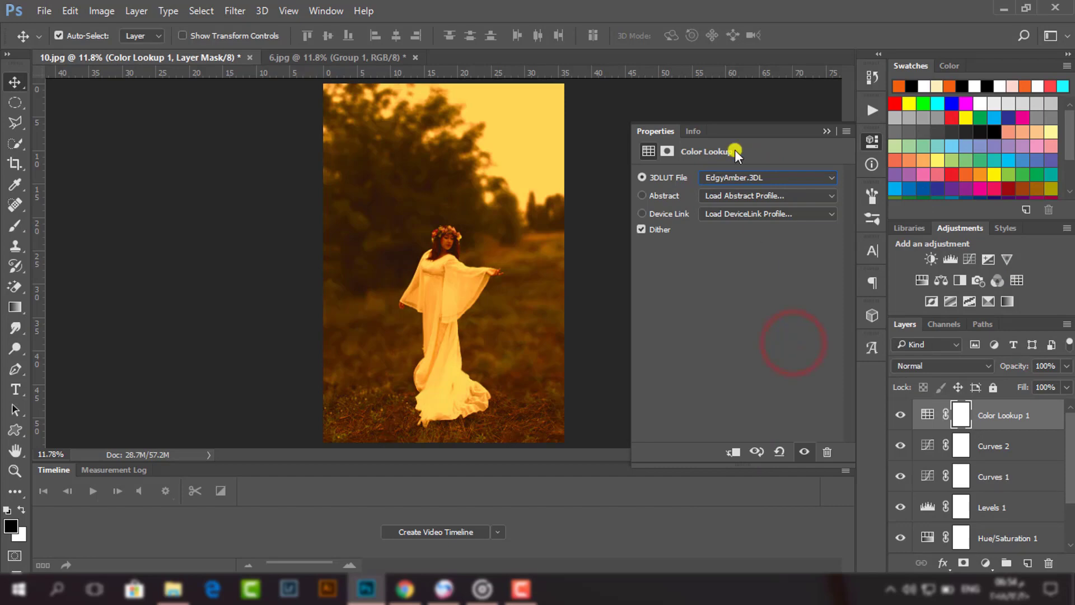
pyautogui.click(750, 177)
pyautogui.click(779, 314)
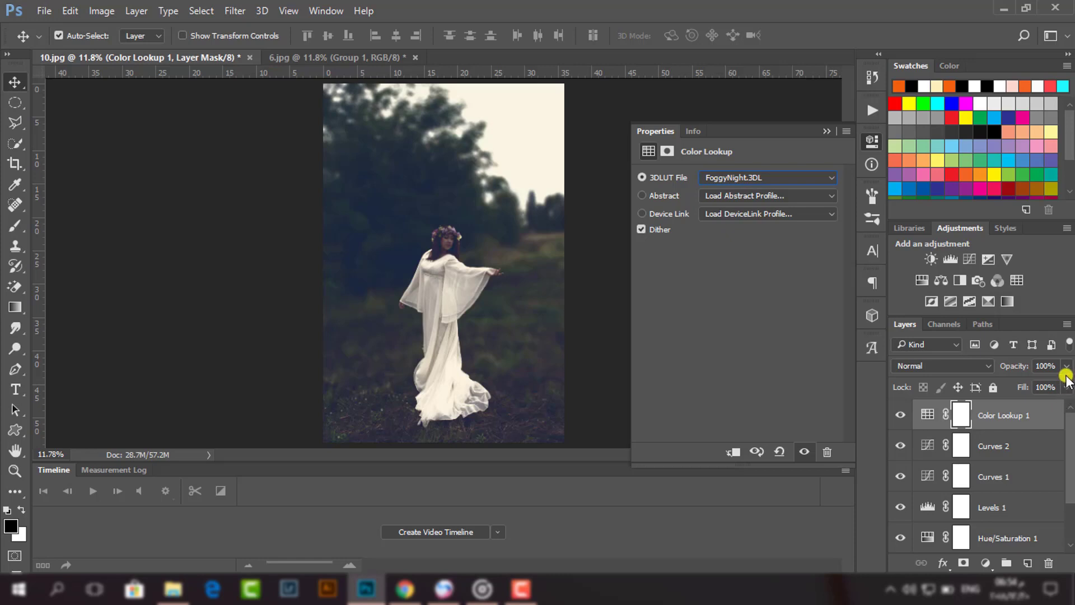
# - Lower the Color Lookup layer's opacity to 17%
pyautogui.moveTo(1067, 366); pyautogui.dragTo(1001, 385)
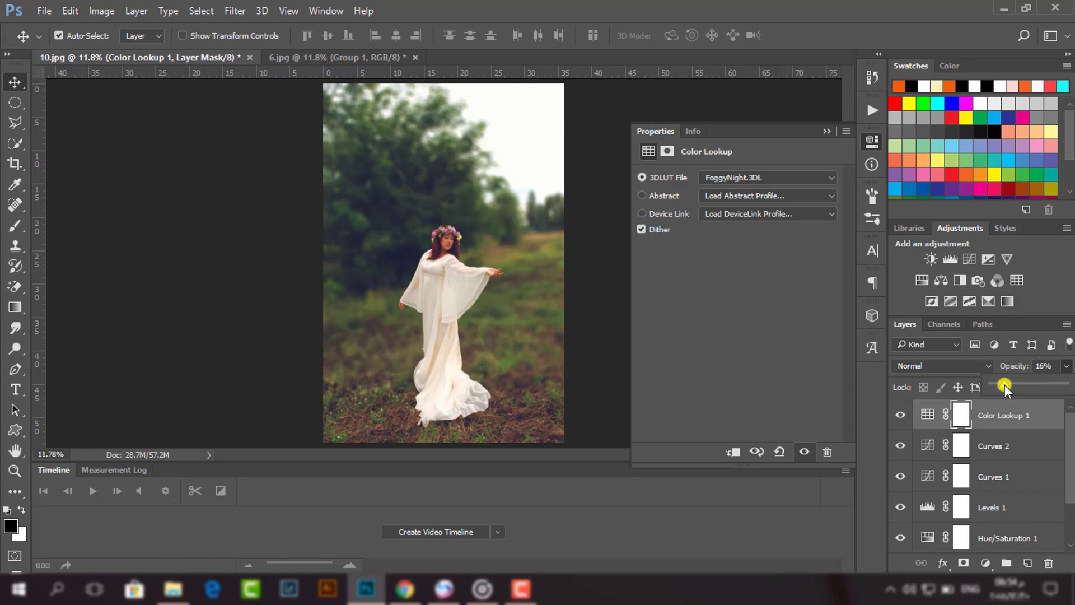
pyautogui.click(1042, 367)
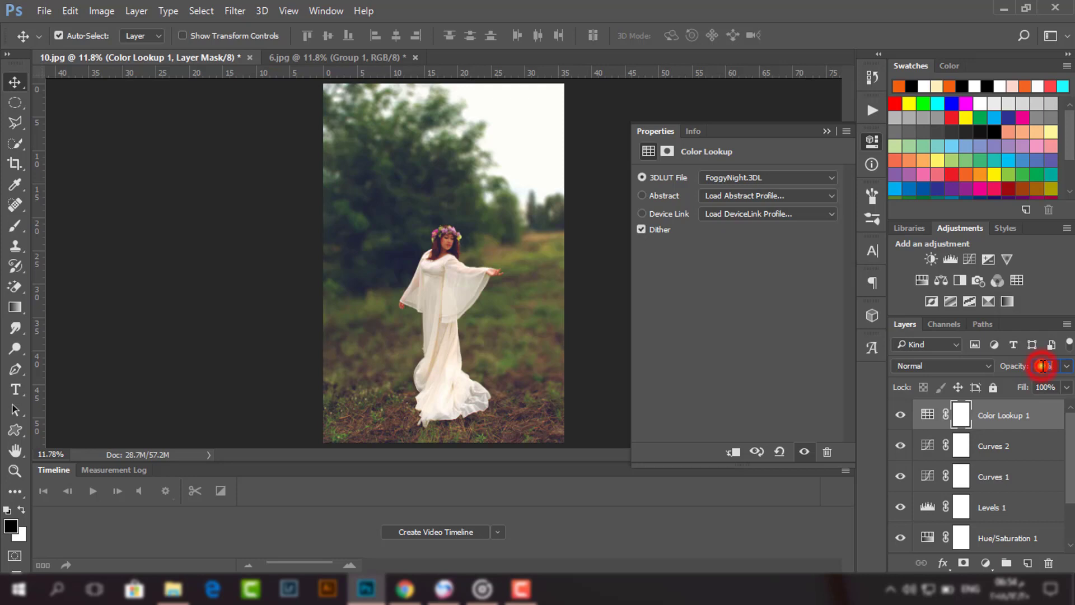
pyautogui.write('15')
# - Group the Color Lookup layer with both Curves layers and add a white layer mask to the group
pyautogui.scroll(-1, 970, 466)
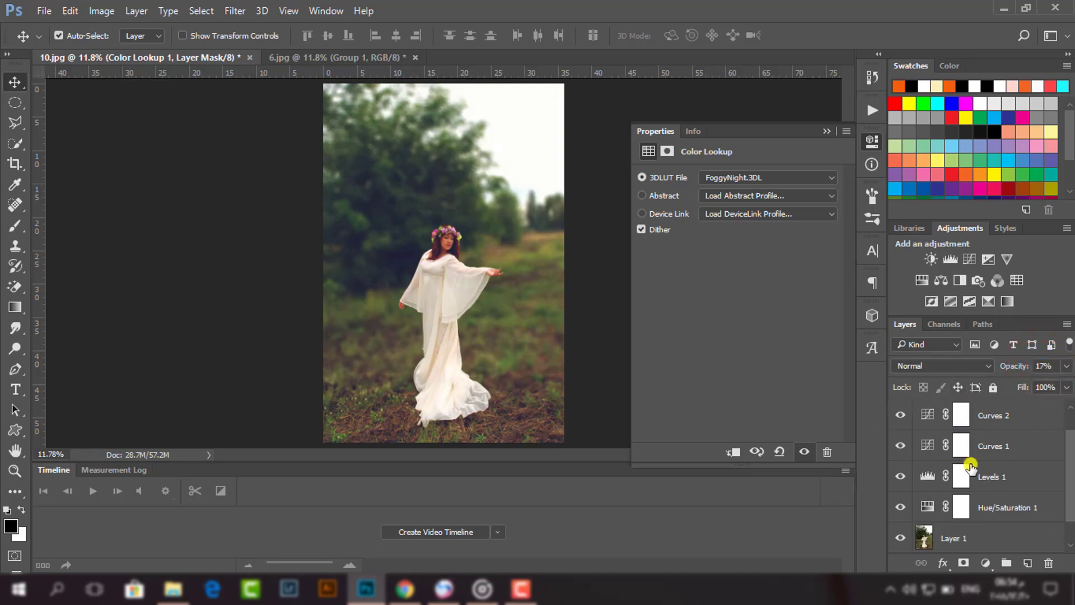
pyautogui.scroll(1, 970, 466)
pyautogui.keyDown('shift'); pyautogui.click(984, 479); pyautogui.keyUp('shift')
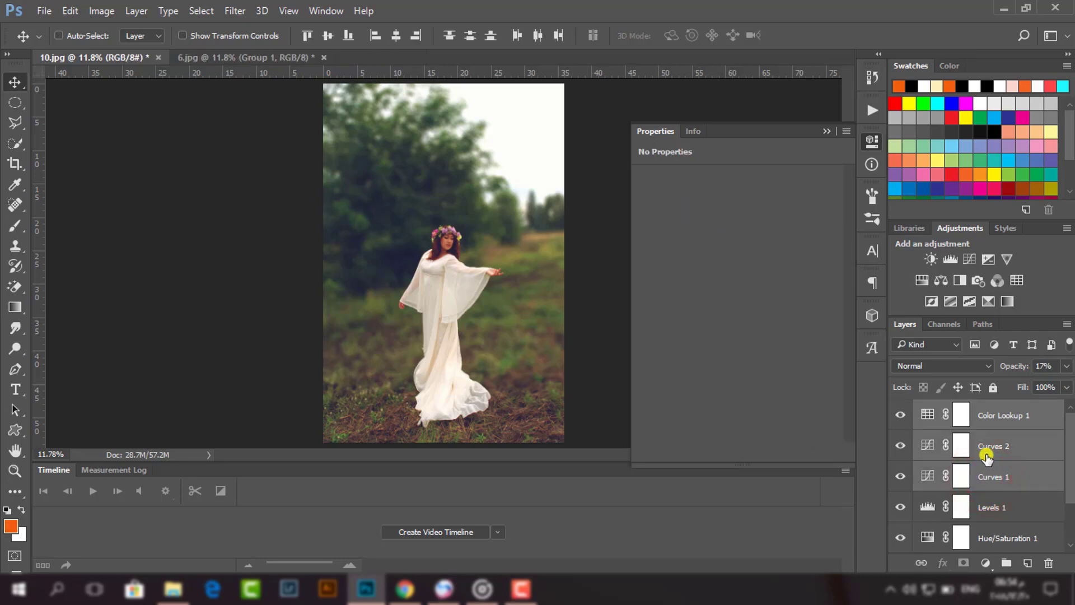
pyautogui.hotkey('ctrl', 'g')
pyautogui.click(964, 563)
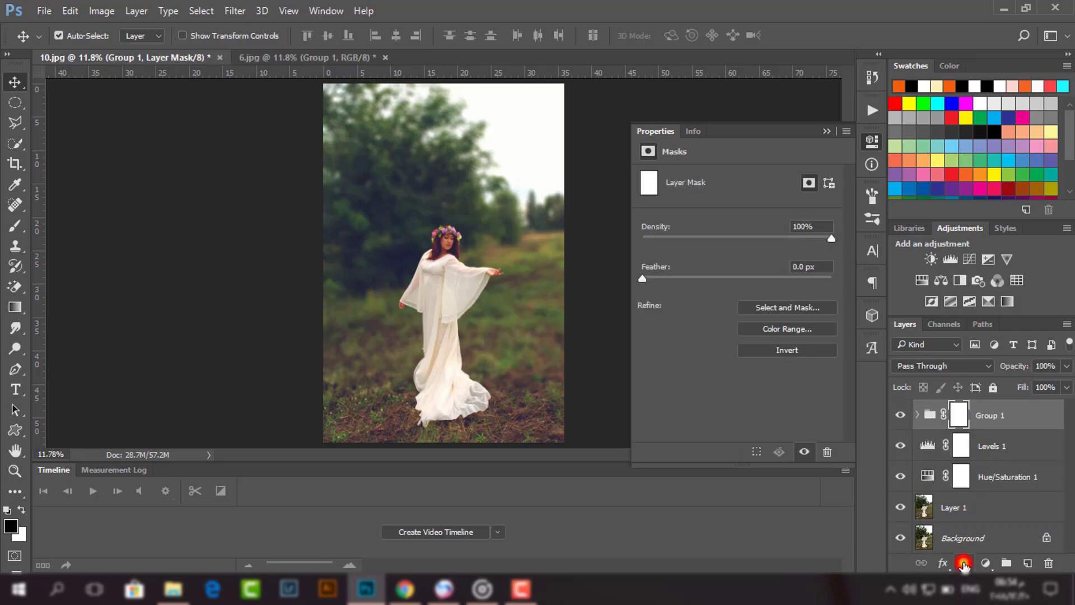
pyautogui.click(959, 415)
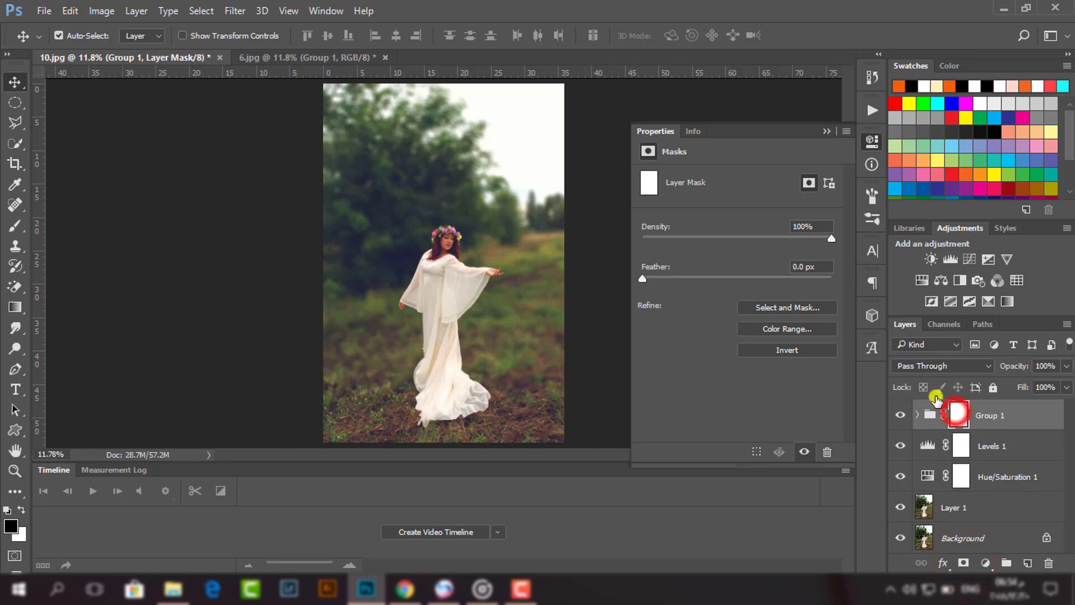
pyautogui.click(870, 141)
# - Paint black over the woman's face on the group's mask with a 70 px soft brush at 12% opacity
pyautogui.hotkey('ctrl', '+')
pyautogui.hotkey('ctrl', '+')
pyautogui.hotkey('ctrl', '+')
pyautogui.hotkey('ctrl', '+')
pyautogui.hotkey('ctrl', '+')
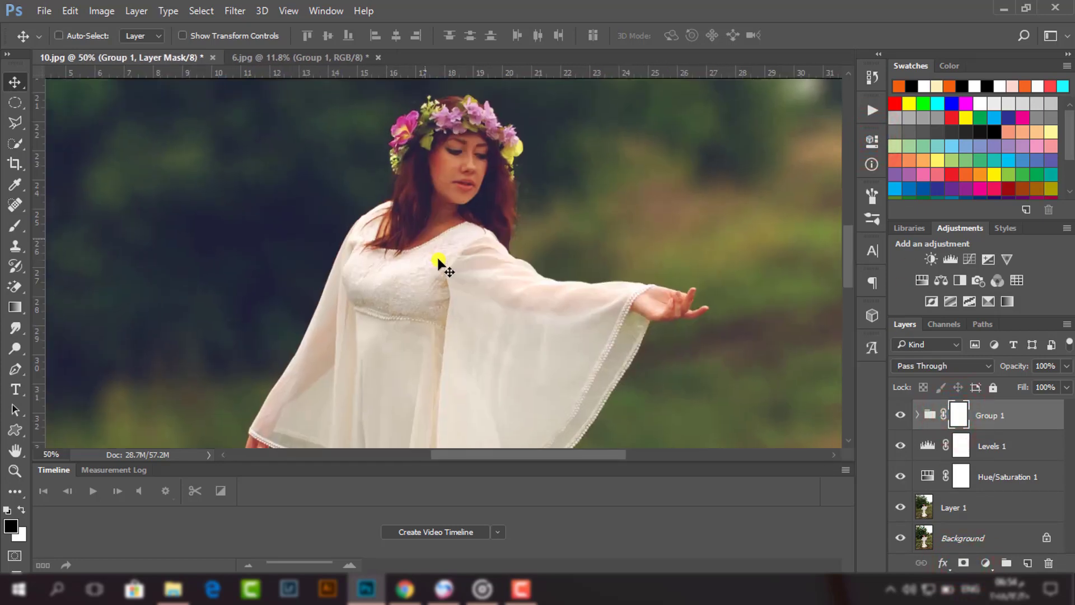
pyautogui.hotkey('ctrl', '+')
pyautogui.scroll(4, 439, 260)
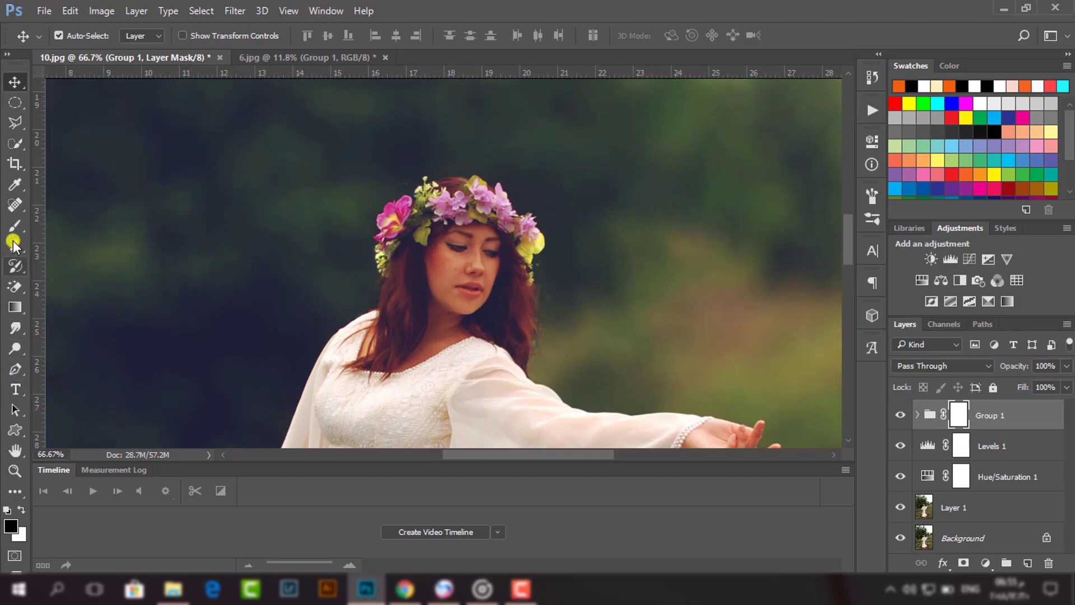
pyautogui.click(15, 226)
pyautogui.click(330, 35)
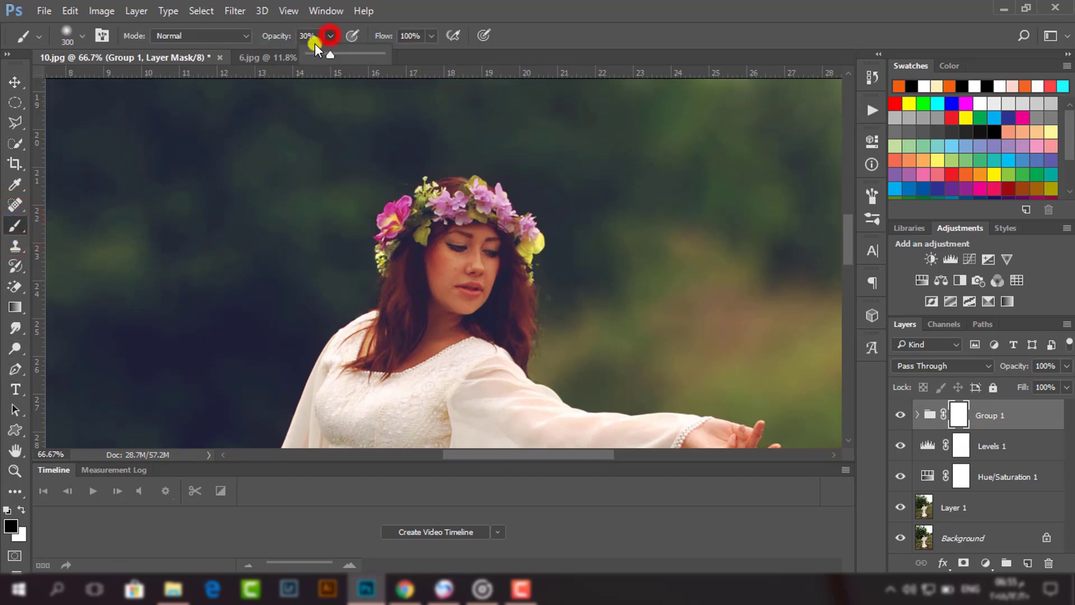
pyautogui.click(549, 38)
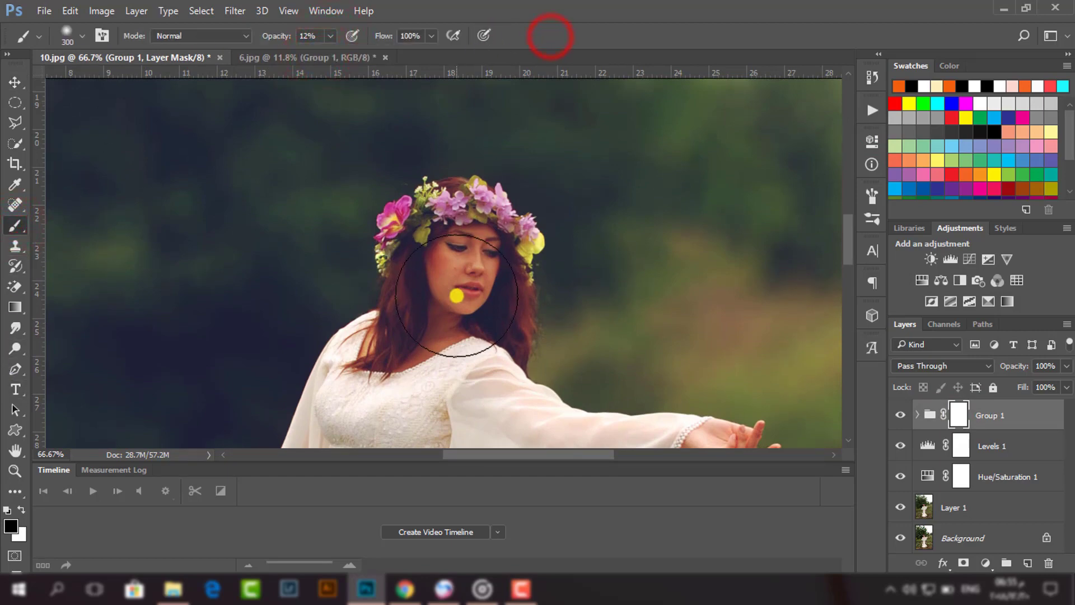
pyautogui.press('[')
pyautogui.press('[')
pyautogui.press('[')
pyautogui.press('[')
pyautogui.press('[')
pyautogui.press('[')
pyautogui.press('[')
pyautogui.press('[')
pyautogui.press('[')
pyautogui.moveTo(455, 247)
pyautogui.mouseDown()
pyautogui.moveTo(457, 303)
pyautogui.moveTo(454, 286)
pyautogui.moveTo(481, 293)
pyautogui.mouseUp()
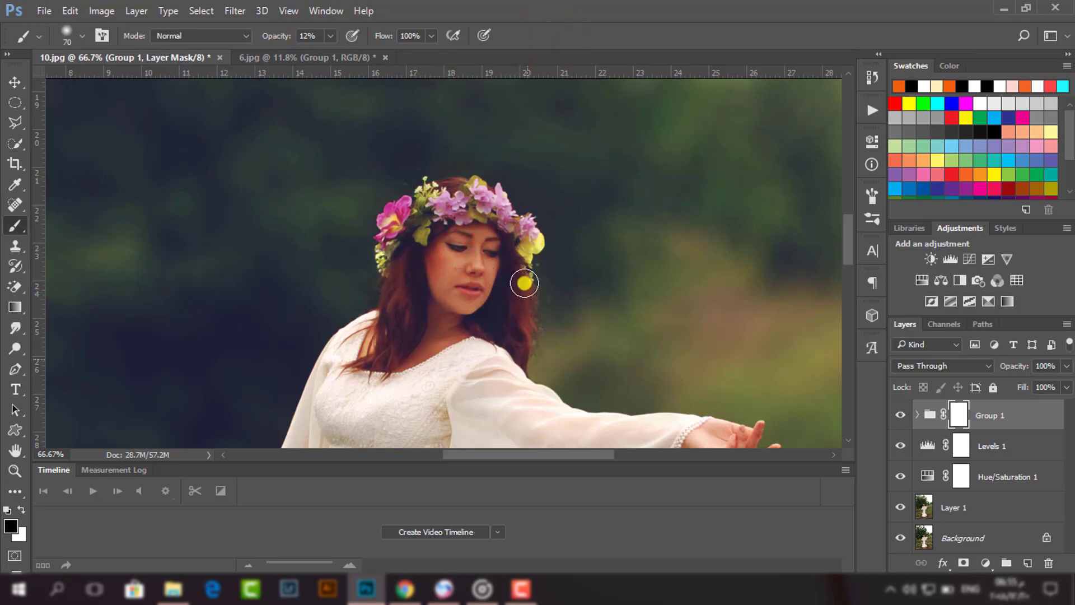
# - Paint black over both hands and the upper dress on the group's mask with an 80 px brush
pyautogui.scroll(-3, 485, 340)
pyautogui.press(']')
pyautogui.scroll(-3, 485, 339)
pyautogui.moveTo(719, 294); pyautogui.dragTo(717, 306)
pyautogui.moveTo(389, 177); pyautogui.dragTo(437, 199)
pyautogui.scroll(-5, 437, 200)
pyautogui.click(207, 324)
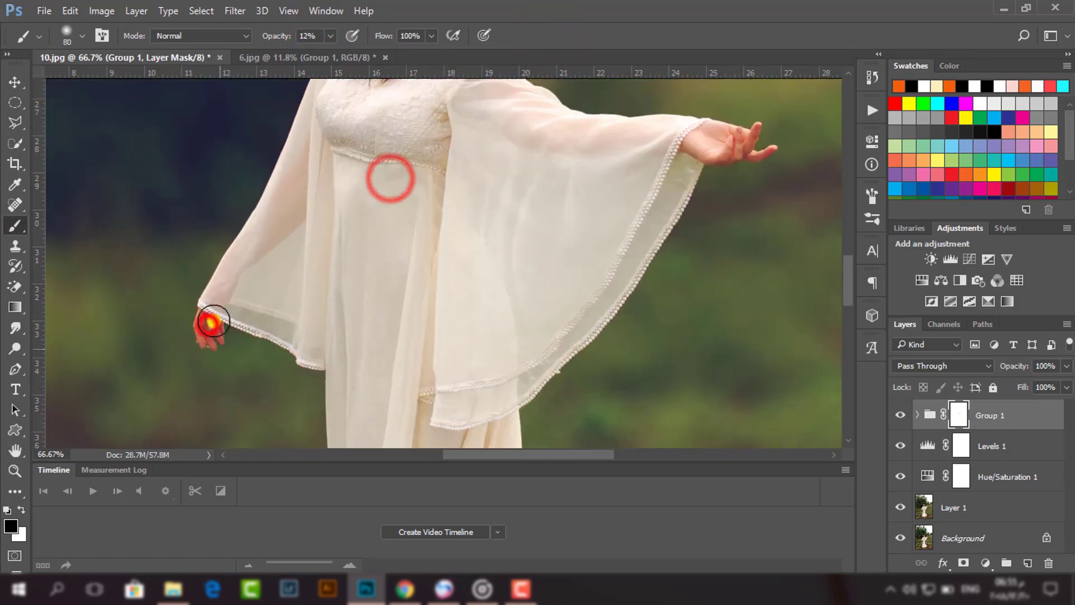
# - Paint black over the whole dress and the upper body on the group's mask with a 400 px brush
pyautogui.hotkey('ctrl', '-')
pyautogui.hotkey('ctrl', '-')
pyautogui.scroll(2, 219, 321)
pyautogui.press(']')
pyautogui.press(']')
pyautogui.press(']')
pyautogui.press(']')
pyautogui.press(']')
pyautogui.press(']')
pyautogui.press(']')
pyautogui.press(']')
pyautogui.press(']')
pyautogui.moveTo(439, 297); pyautogui.dragTo(379, 372)
pyautogui.scroll(-2, 401, 328)
pyautogui.moveTo(425, 291); pyautogui.dragTo(428, 347)
pyautogui.scroll(-5, 436, 325)
pyautogui.moveTo(454, 269); pyautogui.dragTo(463, 403)
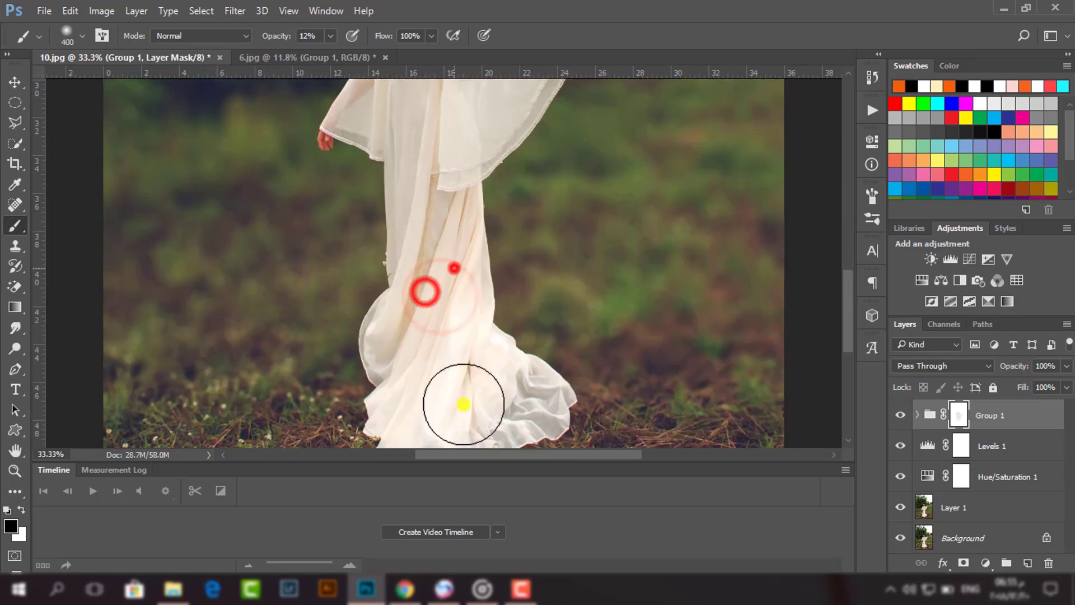
pyautogui.scroll(-3, 463, 403)
pyautogui.moveTo(460, 307)
pyautogui.mouseDown()
pyautogui.moveTo(497, 277)
pyautogui.moveTo(479, 255)
pyautogui.moveTo(453, 270)
pyautogui.moveTo(482, 264)
pyautogui.mouseUp()
pyautogui.scroll(10, 497, 278)
pyautogui.click(455, 216)
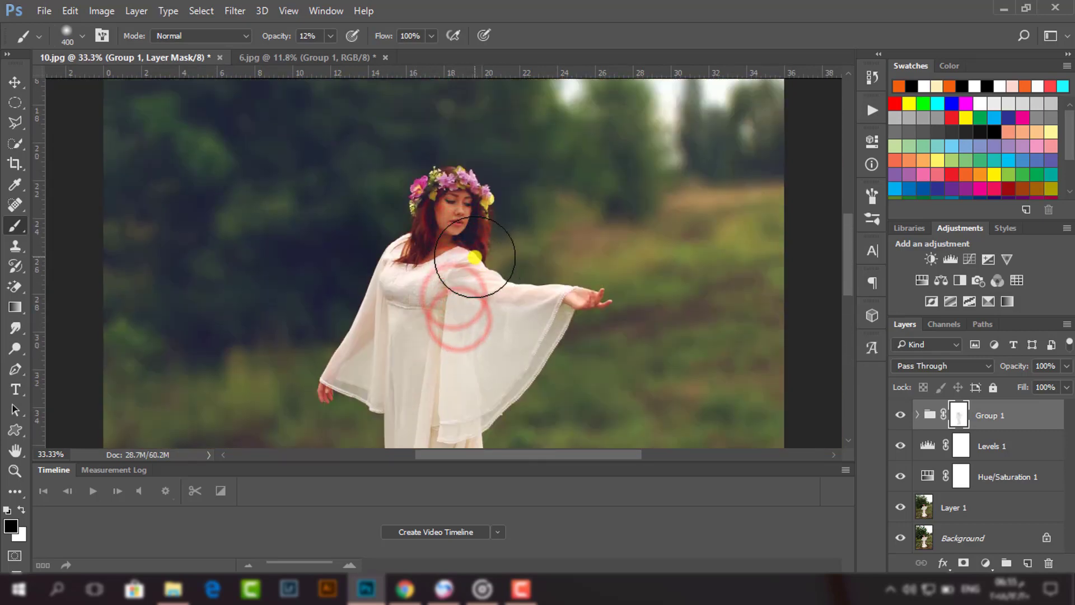
pyautogui.click(14, 82)
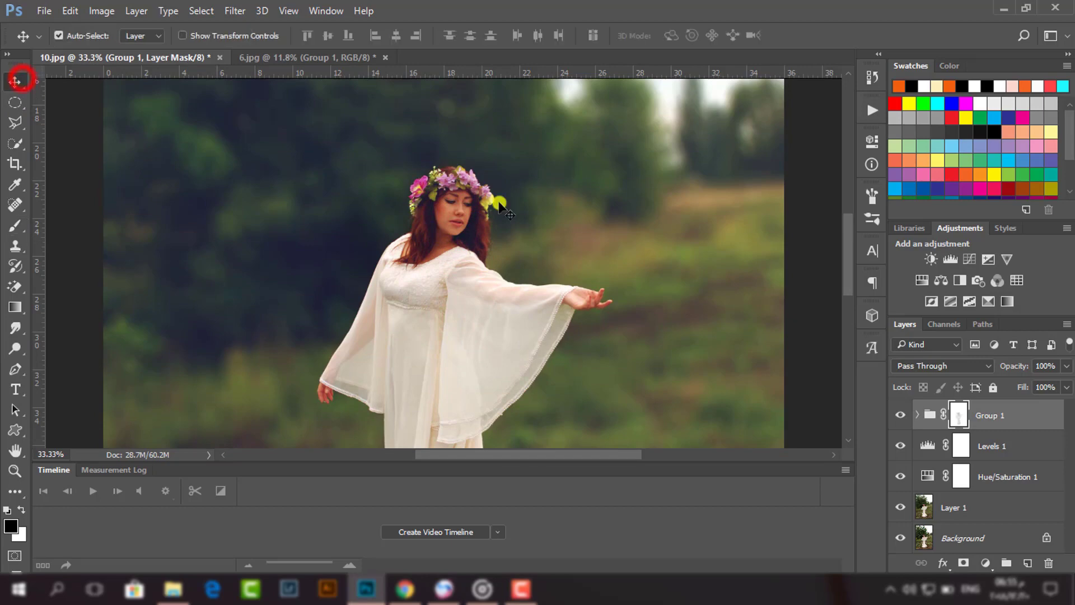
# - Add a Selective Color adjustment layer and set Reds to cyan -11, magenta +7 and yellow -23, with black raised slightly
pyautogui.click(988, 301)
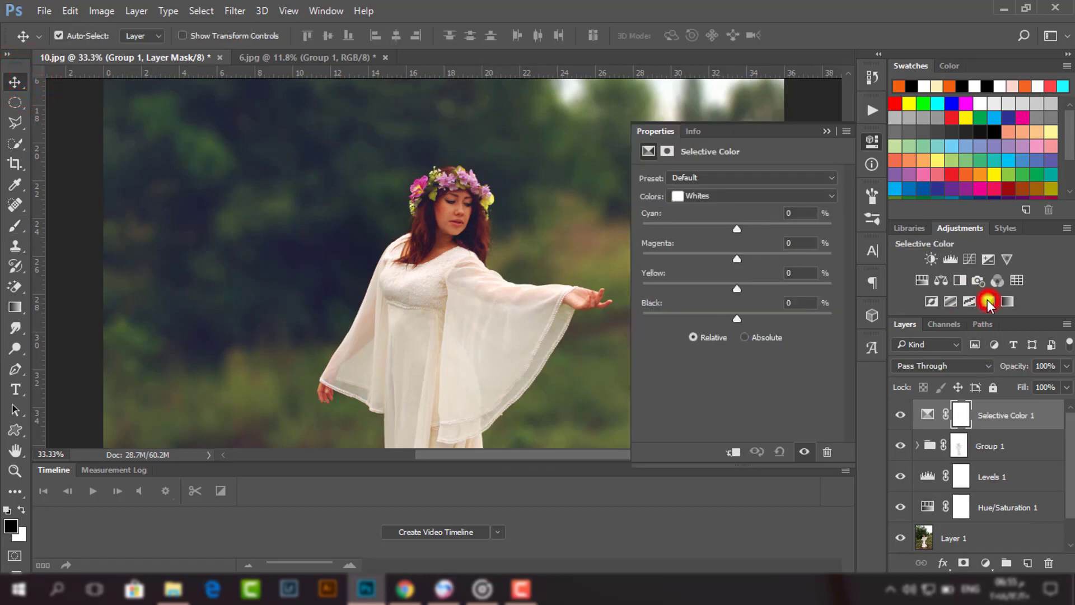
pyautogui.click(716, 194)
pyautogui.click(708, 212)
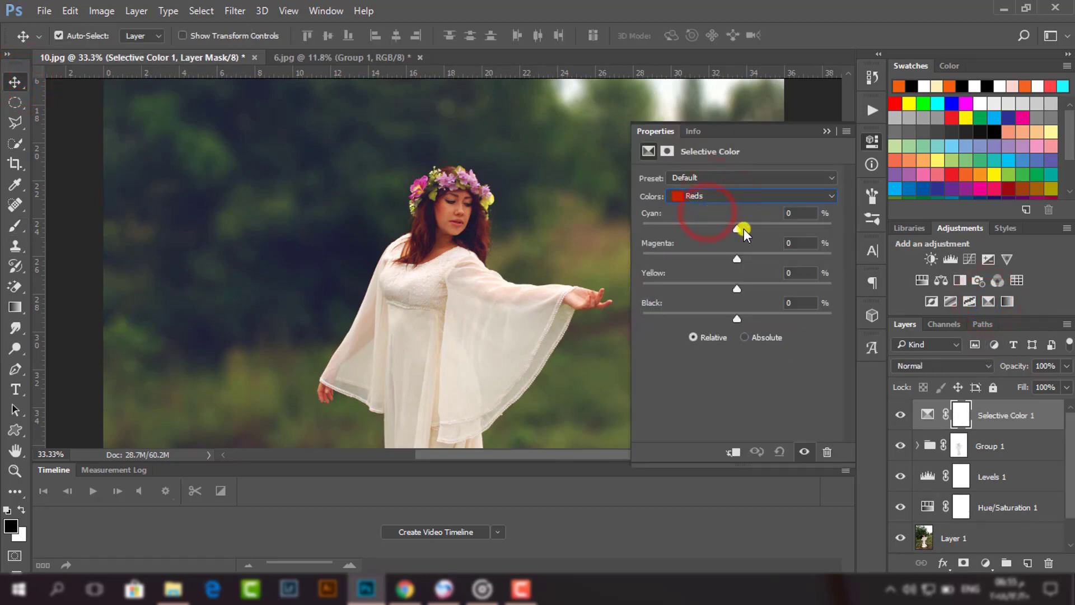
pyautogui.moveTo(738, 227); pyautogui.dragTo(743, 256)
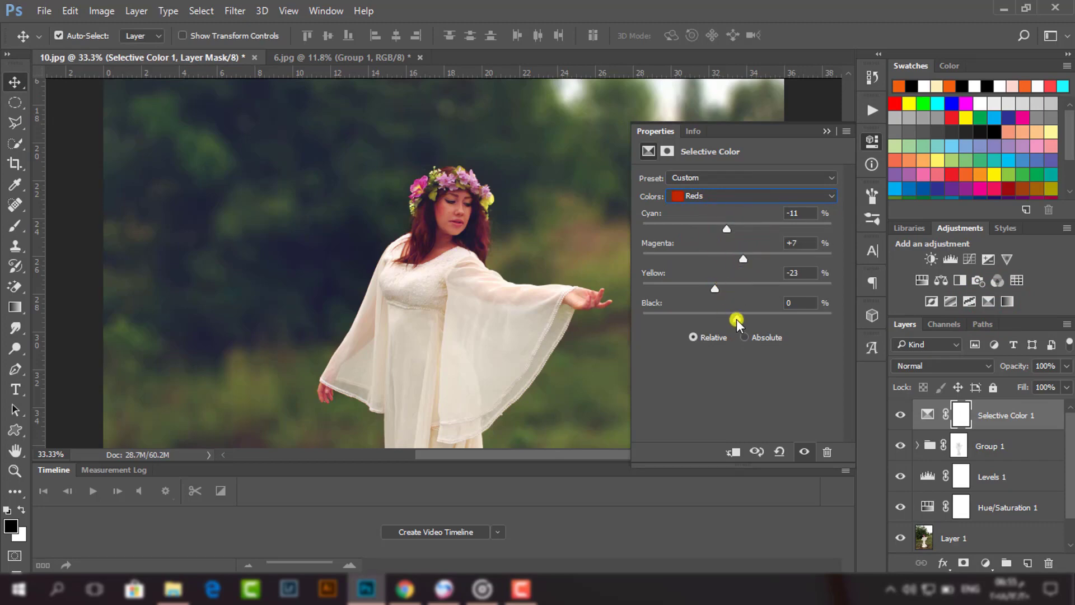
pyautogui.moveTo(737, 319); pyautogui.dragTo(753, 300)
# - Set the Selective Color Yellows to cyan -82, magenta +17, yellow +16 and black +7
pyautogui.click(738, 199)
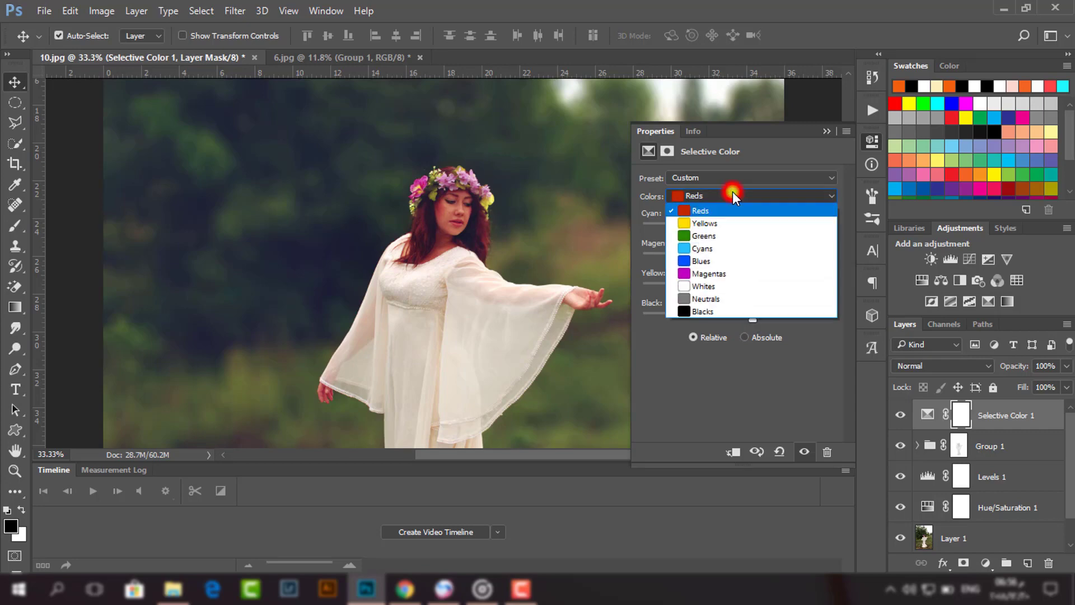
pyautogui.click(718, 224)
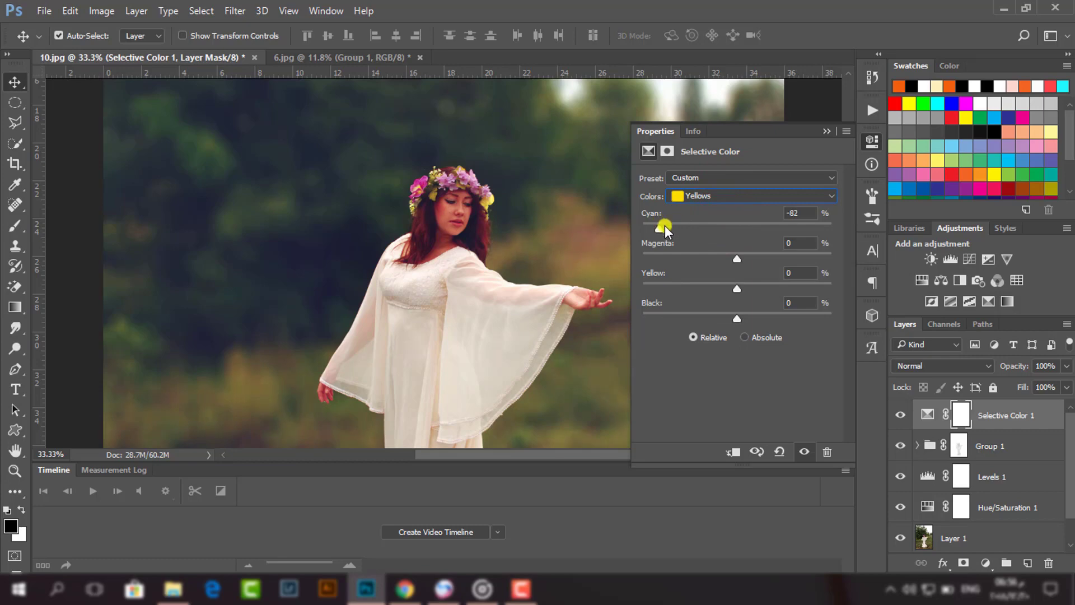
pyautogui.moveTo(737, 259); pyautogui.dragTo(743, 318)
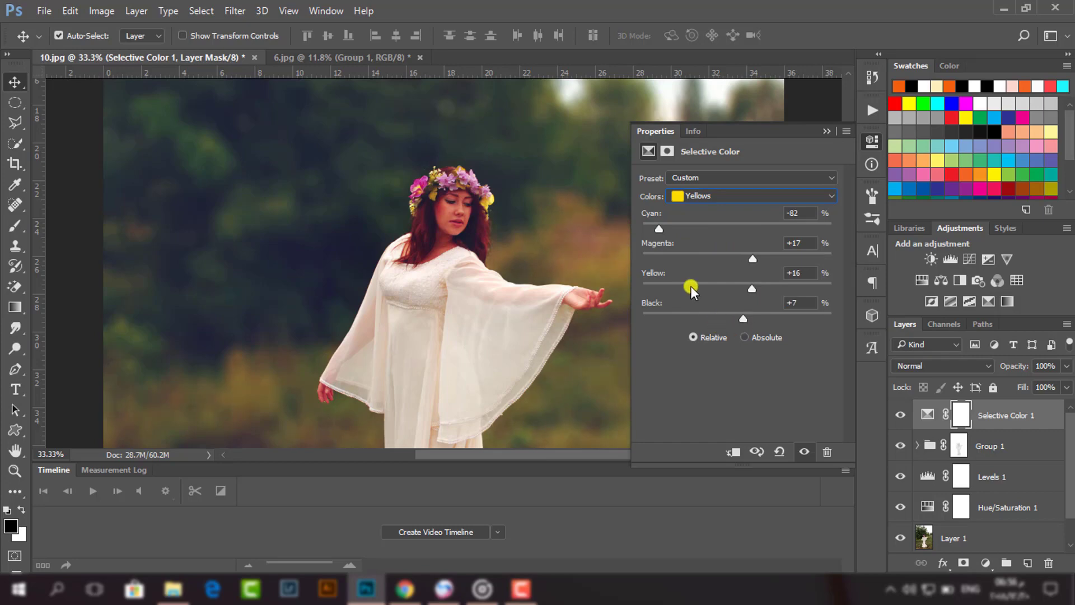
# - Set the Selective Color Greens to cyan -100, magenta +22, yellow -10 and black +3
pyautogui.click(682, 197)
pyautogui.click(692, 231)
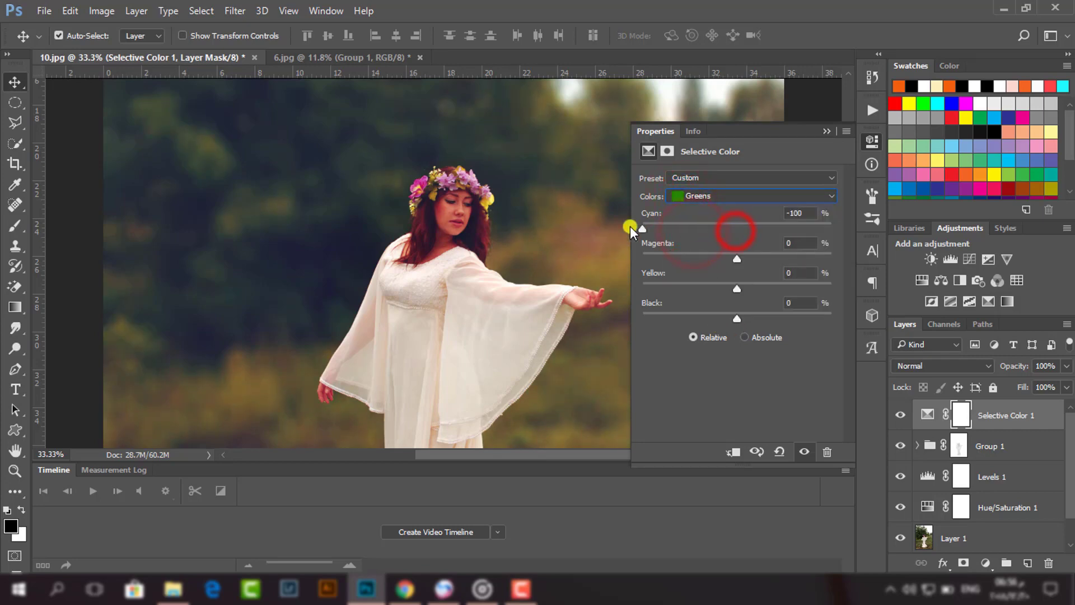
pyautogui.moveTo(738, 260); pyautogui.dragTo(741, 314)
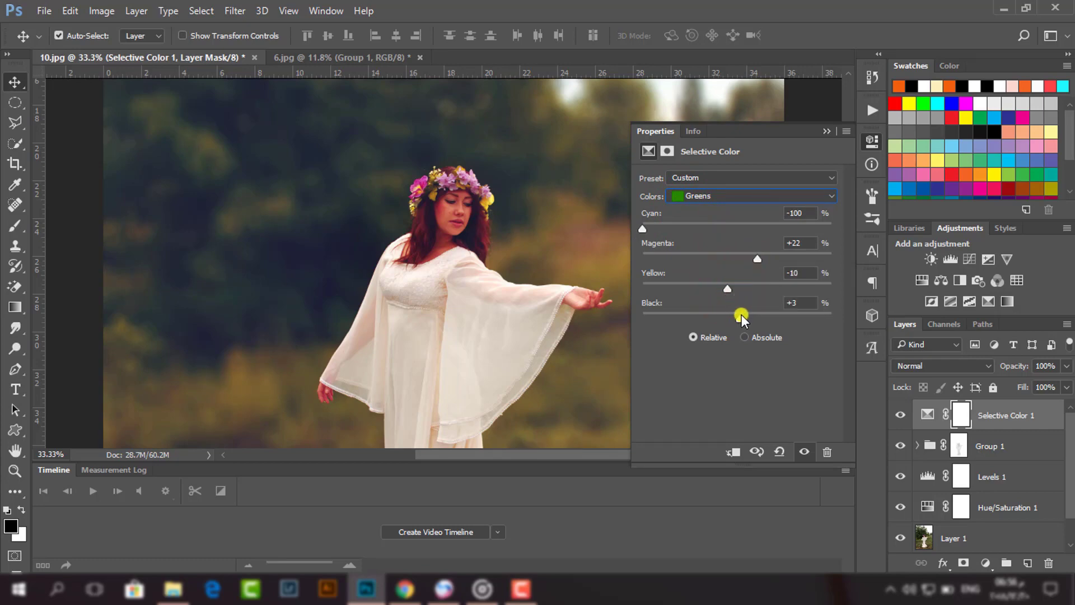
# - Set the Selective Color Whites to cyan +17, magenta -9, yellow +3 and black +13
pyautogui.click(733, 197)
pyautogui.click(719, 288)
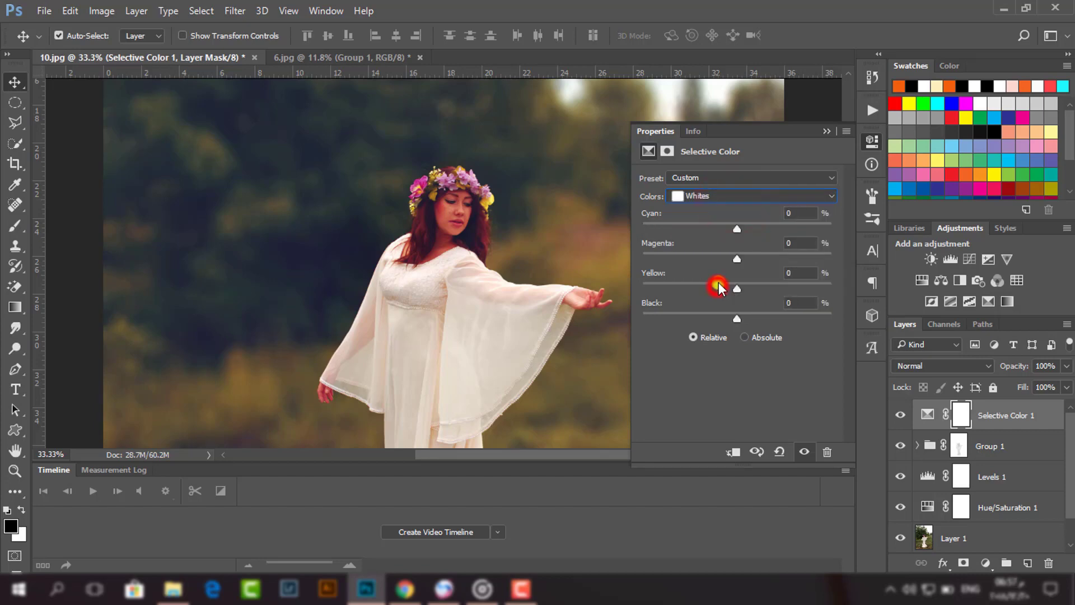
pyautogui.moveTo(735, 227); pyautogui.dragTo(741, 288)
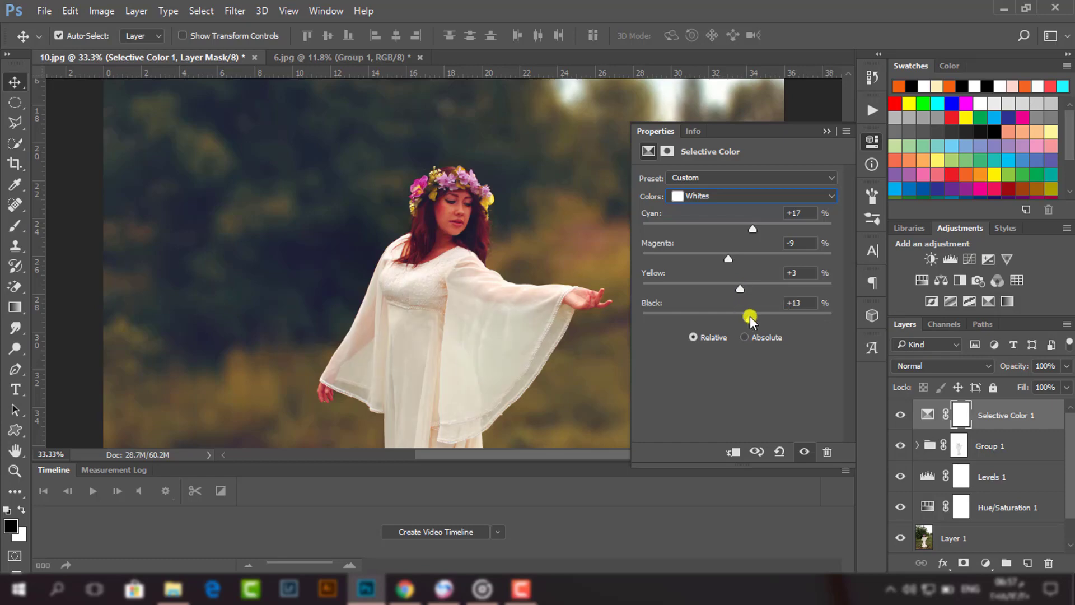
# - Reduce the opacity of the Selective Color 1 layer to 66%
pyautogui.click(823, 132)
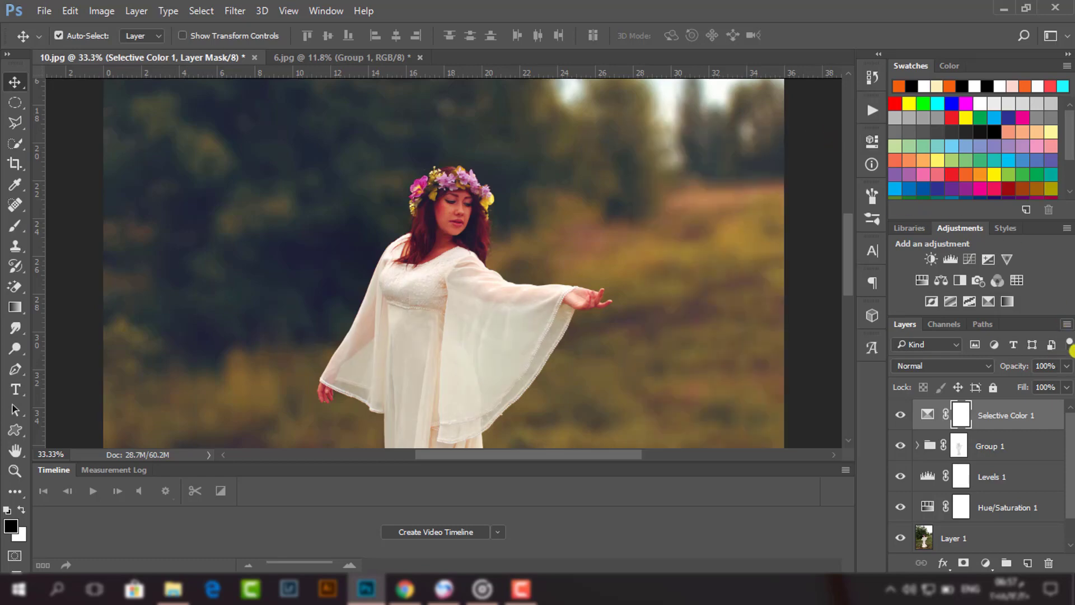
pyautogui.click(1067, 366)
pyautogui.click(1040, 385)
pyautogui.click(1066, 368)
pyautogui.click(1065, 369)
pyautogui.click(812, 491)
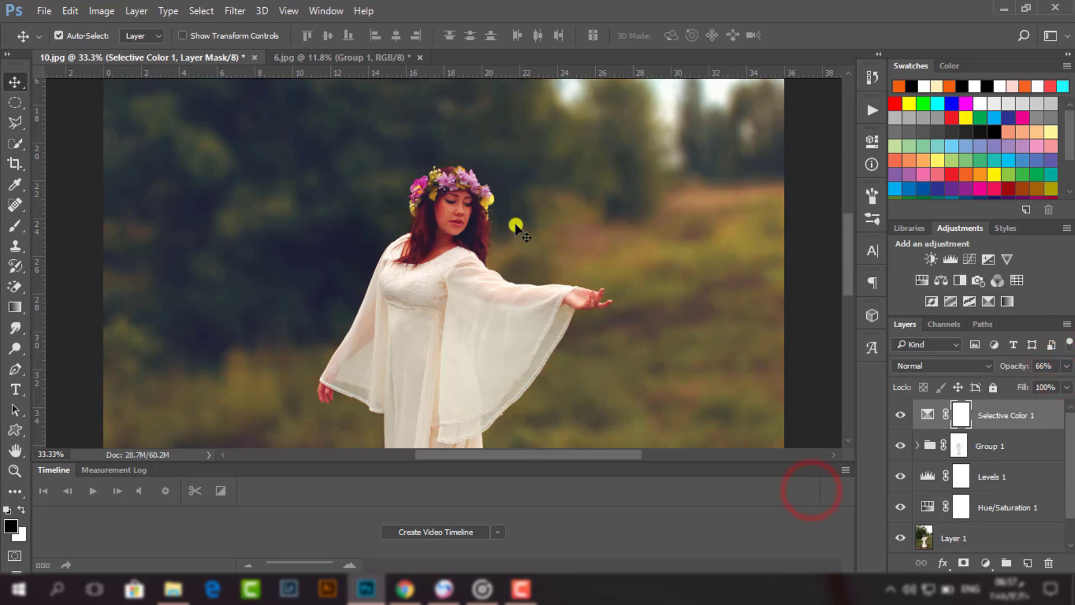
# - Paint over the woman's face on the Selective Color 1 mask with a black brush at 12% opacity
pyautogui.hotkey('ctrl', '+')
pyautogui.hotkey('ctrl', '+')
pyautogui.scroll(3, 515, 225)
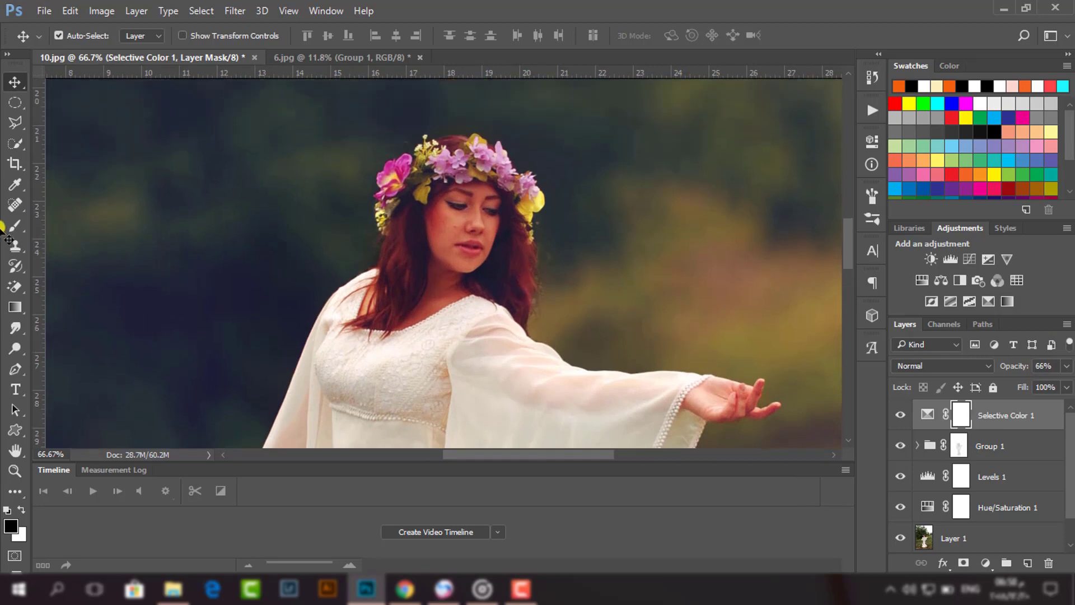
pyautogui.click(15, 228)
pyautogui.press('[')
pyautogui.press('[')
pyautogui.press('[')
pyautogui.press('[')
pyautogui.press('[')
pyautogui.press('[')
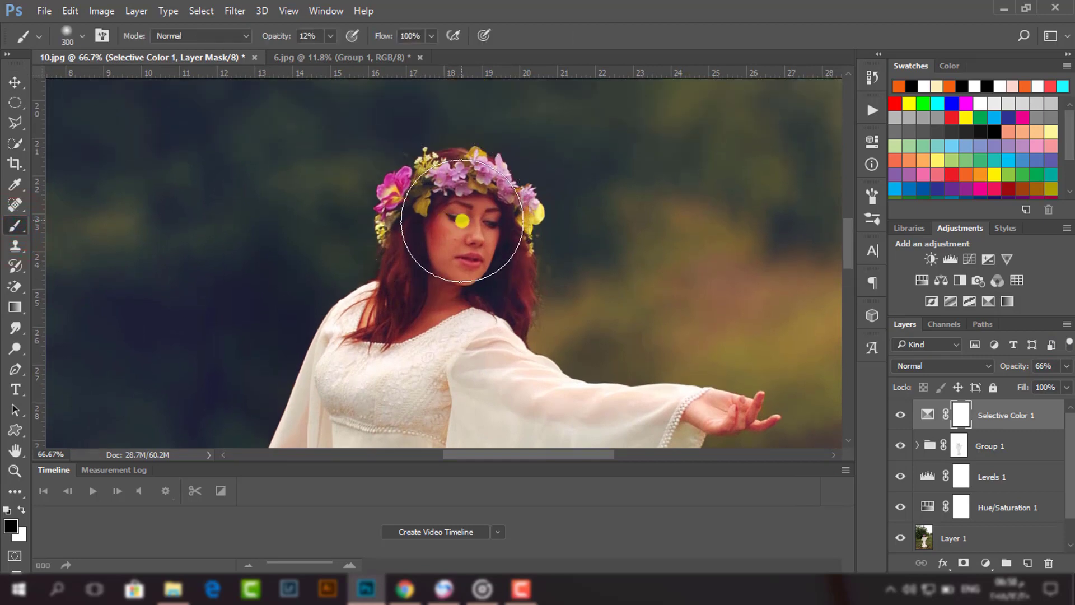
pyautogui.moveTo(457, 235)
pyautogui.mouseDown()
pyautogui.moveTo(470, 264)
pyautogui.moveTo(464, 223)
pyautogui.mouseUp()
pyautogui.press(']')
pyautogui.press(']')
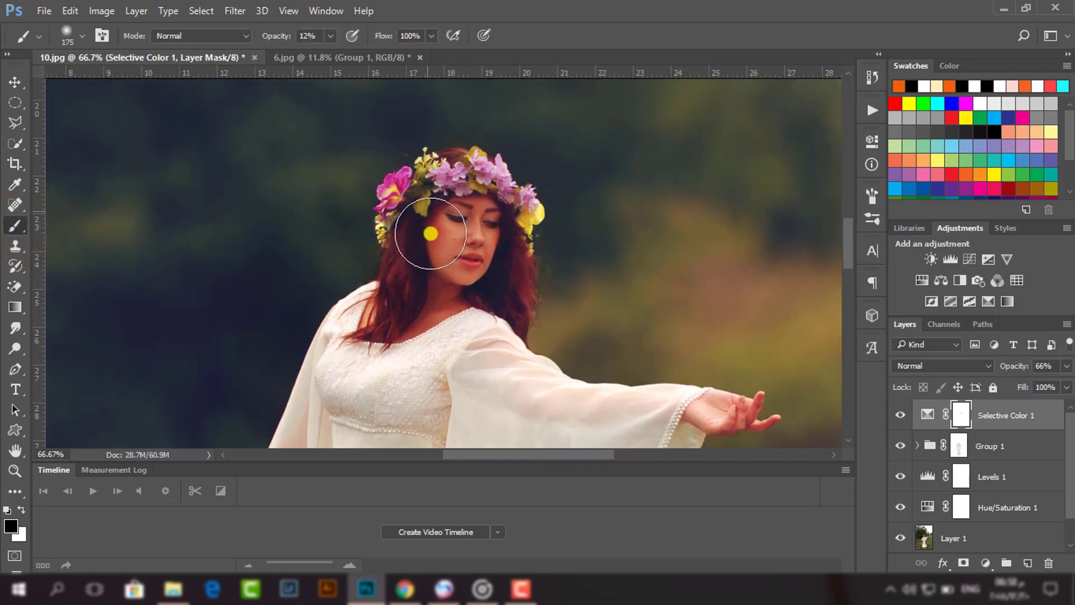
# - Mask the Selective Color effect off the woman's hands and flower crown with a size 150 brush at 12% opacity
pyautogui.press('[')
pyautogui.moveTo(722, 411)
pyautogui.mouseDown()
pyautogui.moveTo(760, 423)
pyautogui.moveTo(708, 403)
pyautogui.mouseUp()
pyautogui.scroll(-8, 372, 280)
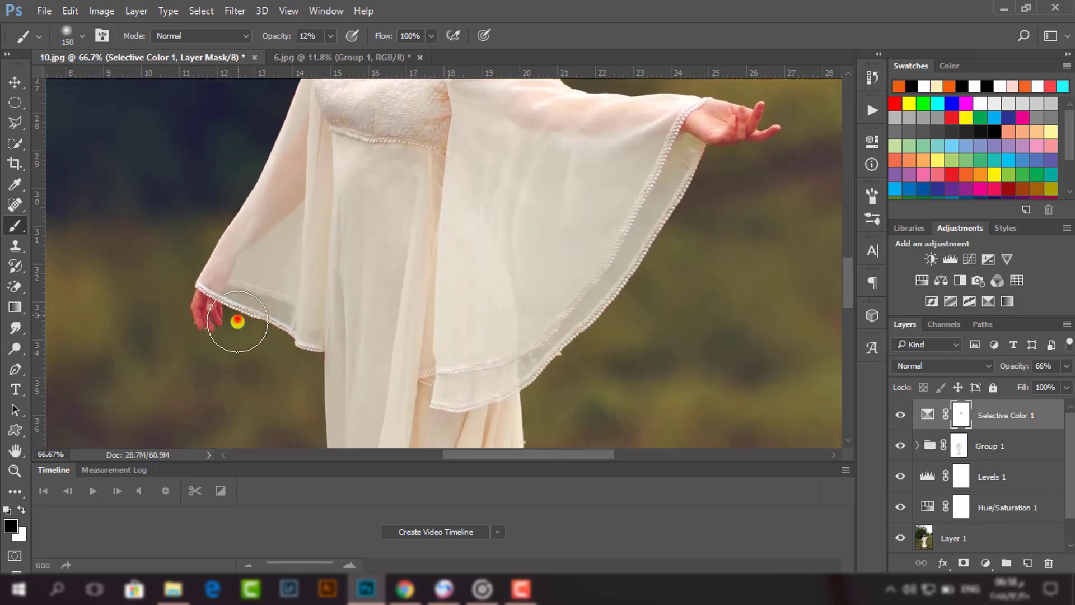
pyautogui.scroll(8, 436, 141)
pyautogui.hotkey('ctrl', '-')
pyautogui.hotkey('ctrl', '-')
pyautogui.moveTo(411, 210); pyautogui.dragTo(482, 196)
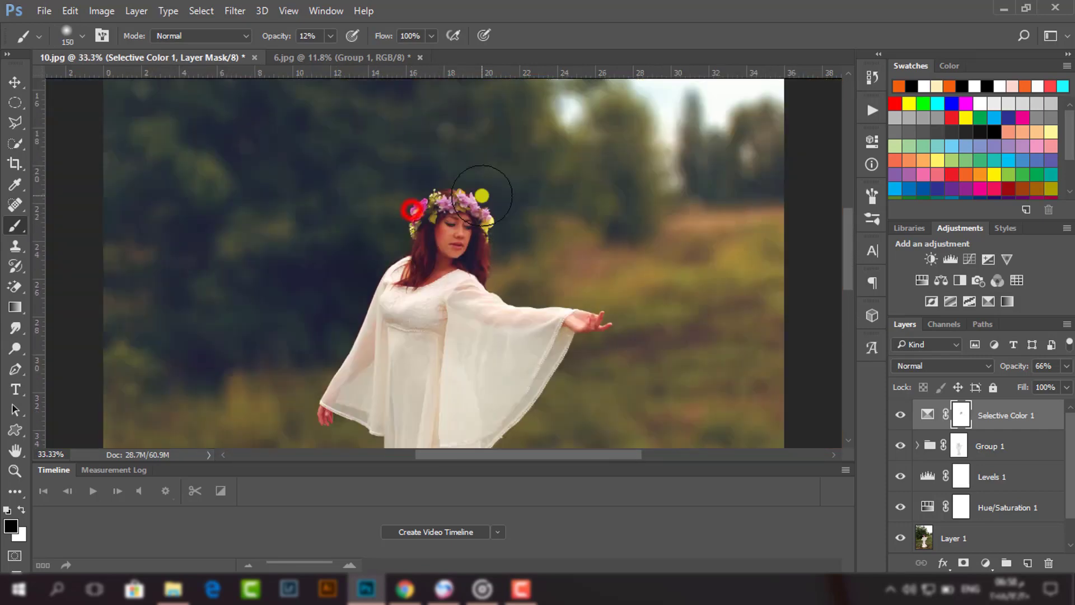
pyautogui.click(15, 82)
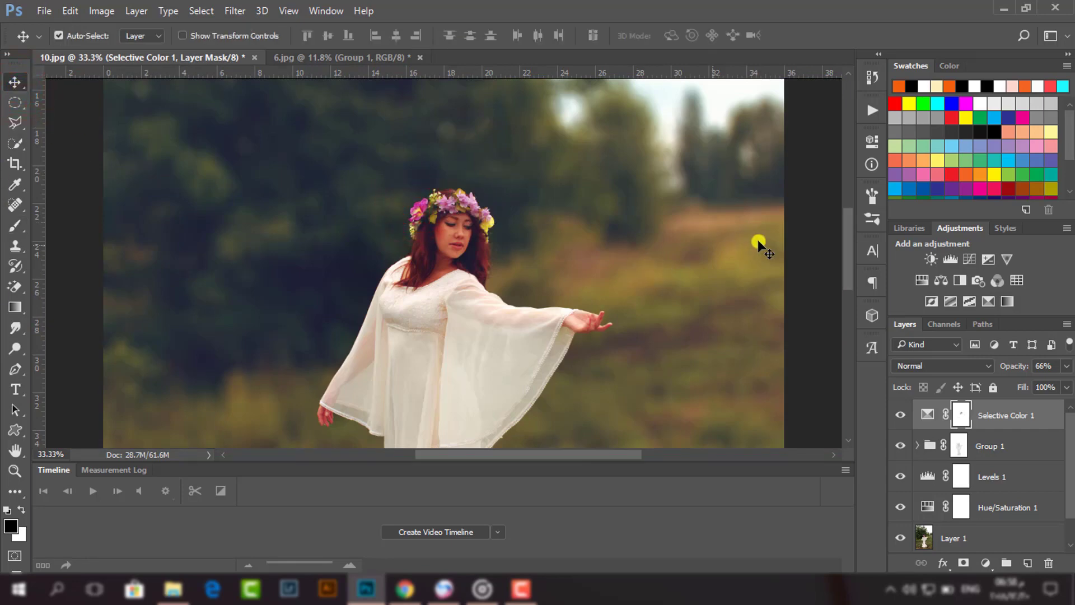
# - Add a Vibrance adjustment layer with vibrance at +12
pyautogui.click(1006, 259)
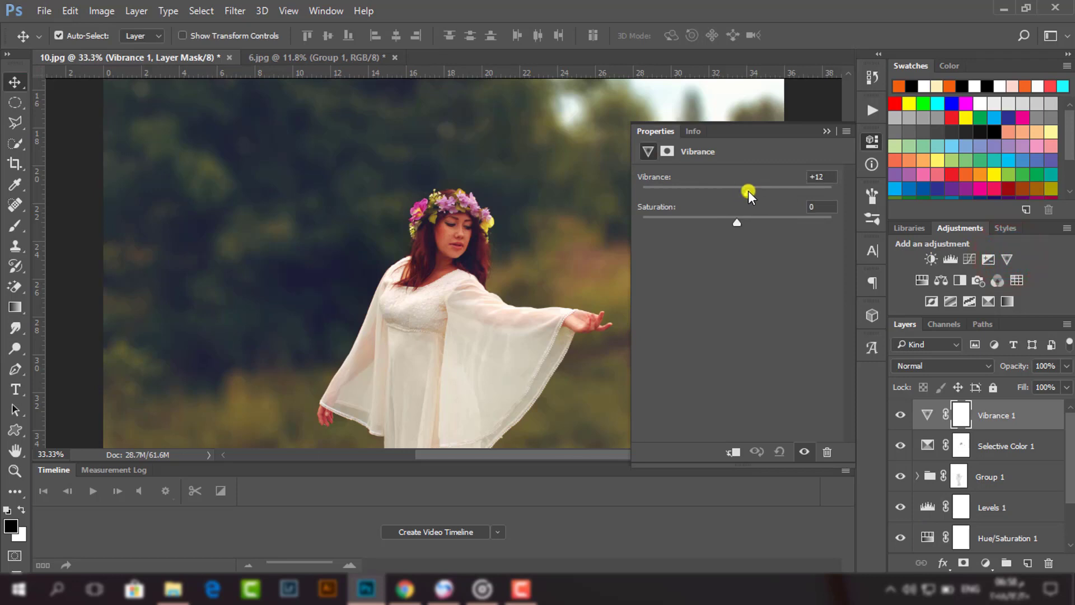
pyautogui.click(827, 131)
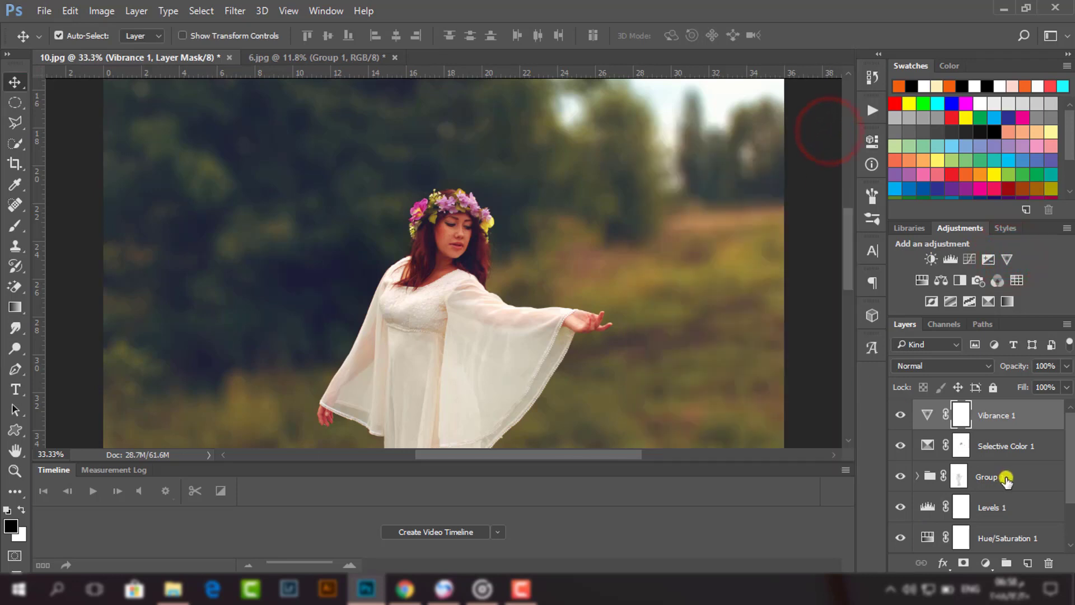
pyautogui.scroll(-3, 1007, 482)
pyautogui.scroll(3, 1007, 498)
# - Add a Gradient Map adjustment layer using the Violet, Orange preset
pyautogui.click(989, 562)
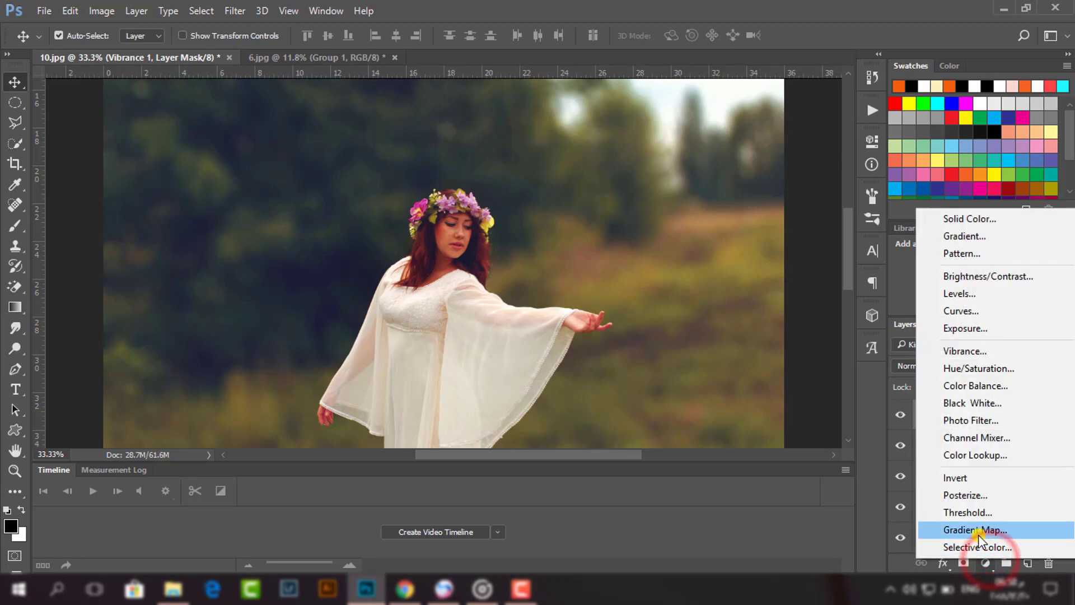
pyautogui.click(980, 527)
pyautogui.click(694, 176)
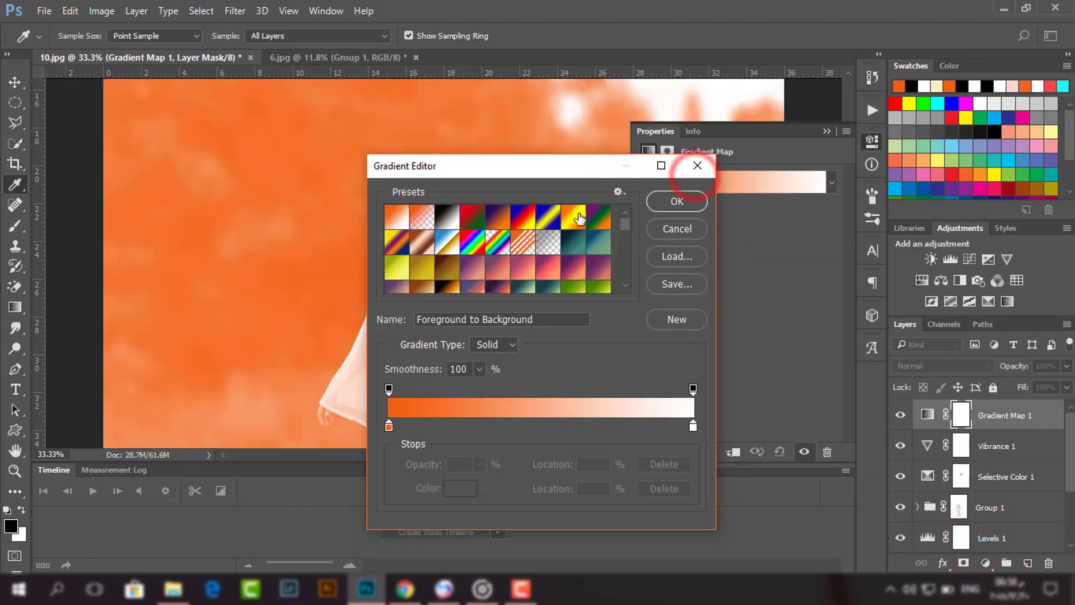
pyautogui.click(497, 217)
# - Change the violet colour stop of the gradient map to 0a1159 and accept the gradient
pyautogui.click(388, 427)
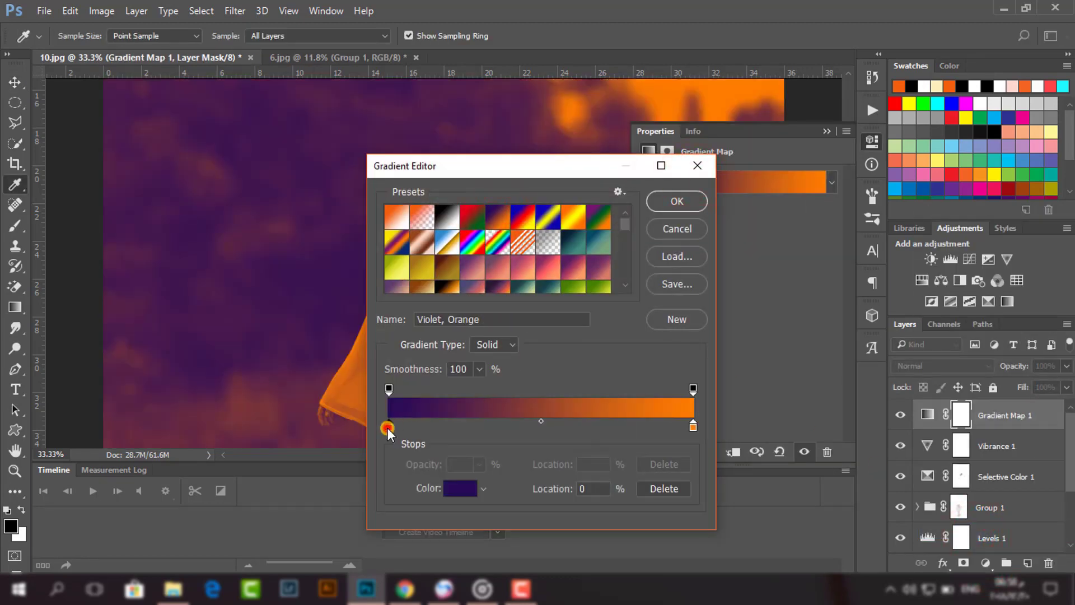
pyautogui.click(451, 495)
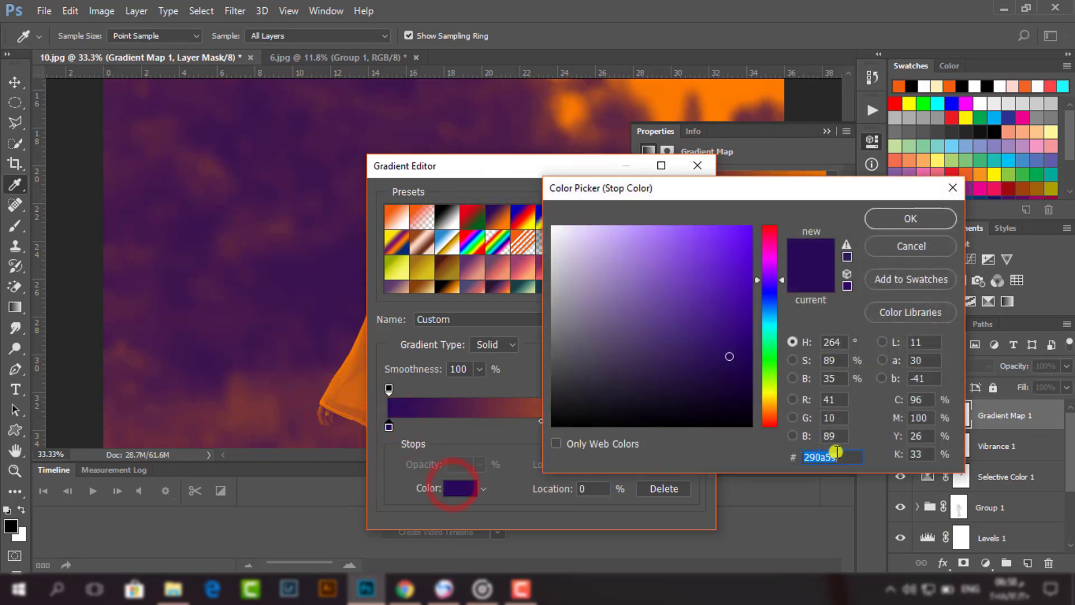
pyautogui.moveTo(845, 456); pyautogui.dragTo(794, 454)
pyautogui.write('0a1159')
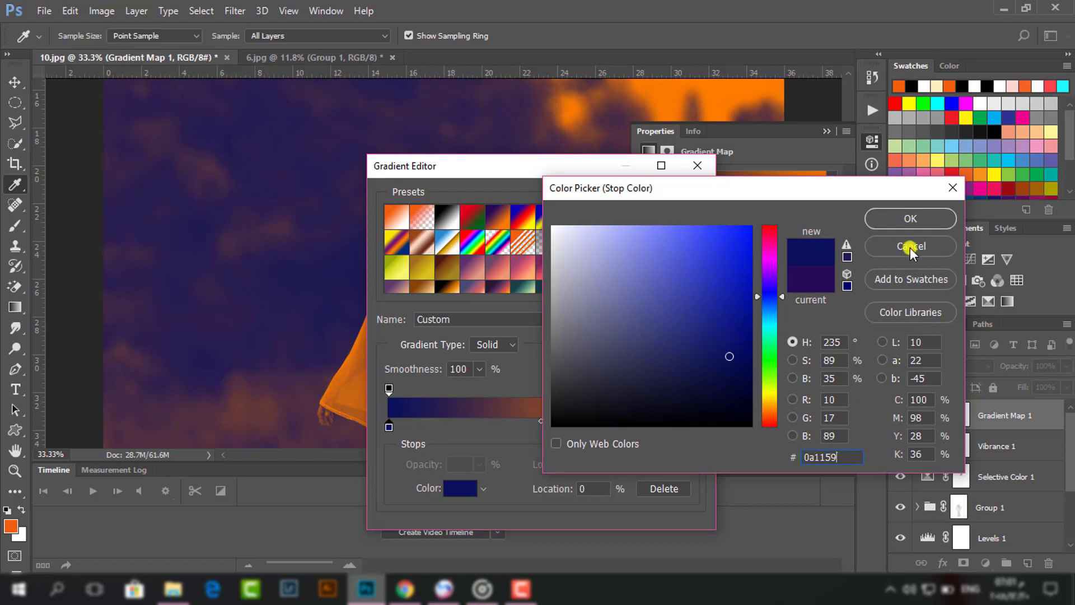
pyautogui.click(902, 216)
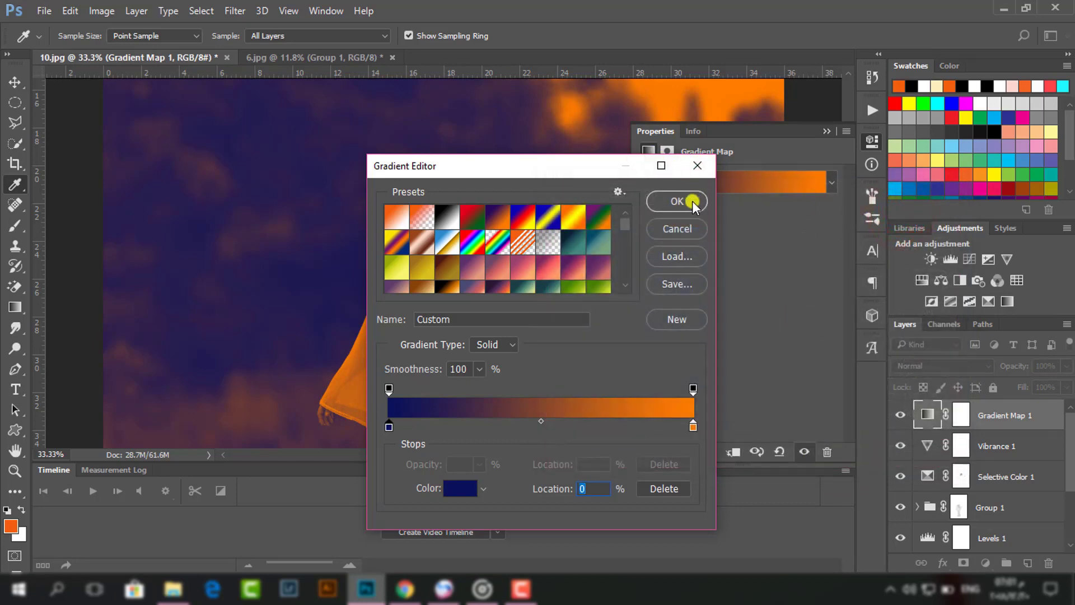
pyautogui.click(691, 201)
pyautogui.click(823, 129)
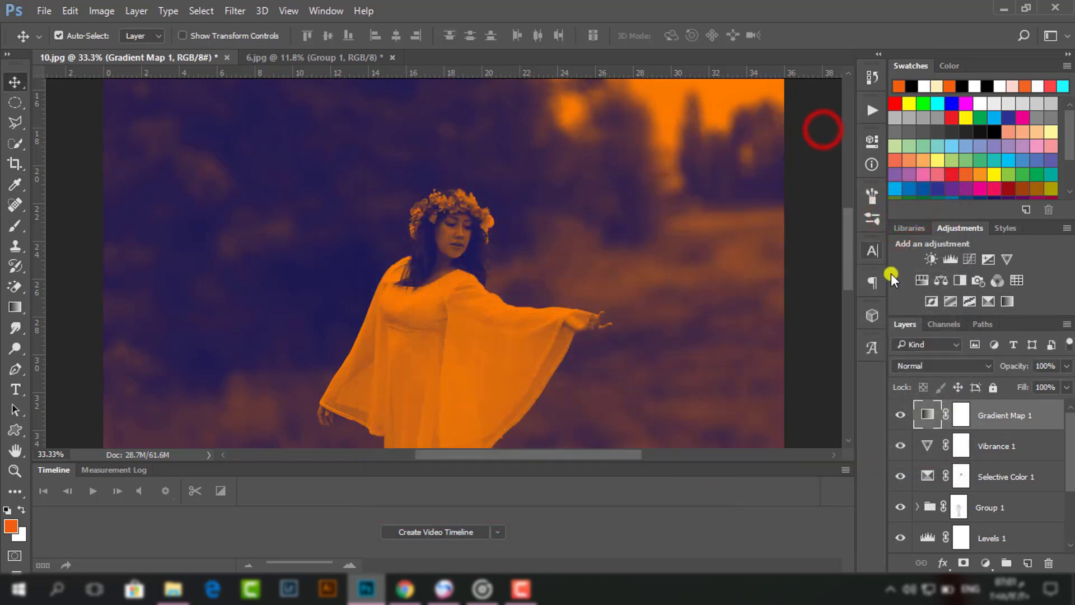
# - Try the Gradient Map 1 layer in Soft Light blend mode at 9% opacity
pyautogui.click(918, 365)
pyautogui.click(905, 212)
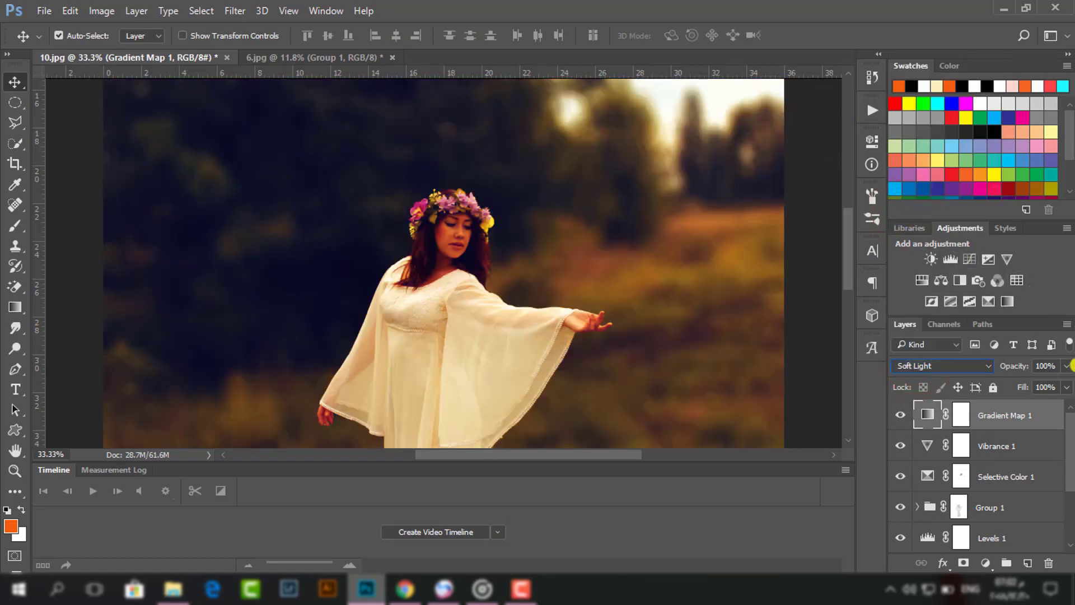
pyautogui.moveTo(1064, 372); pyautogui.dragTo(996, 384)
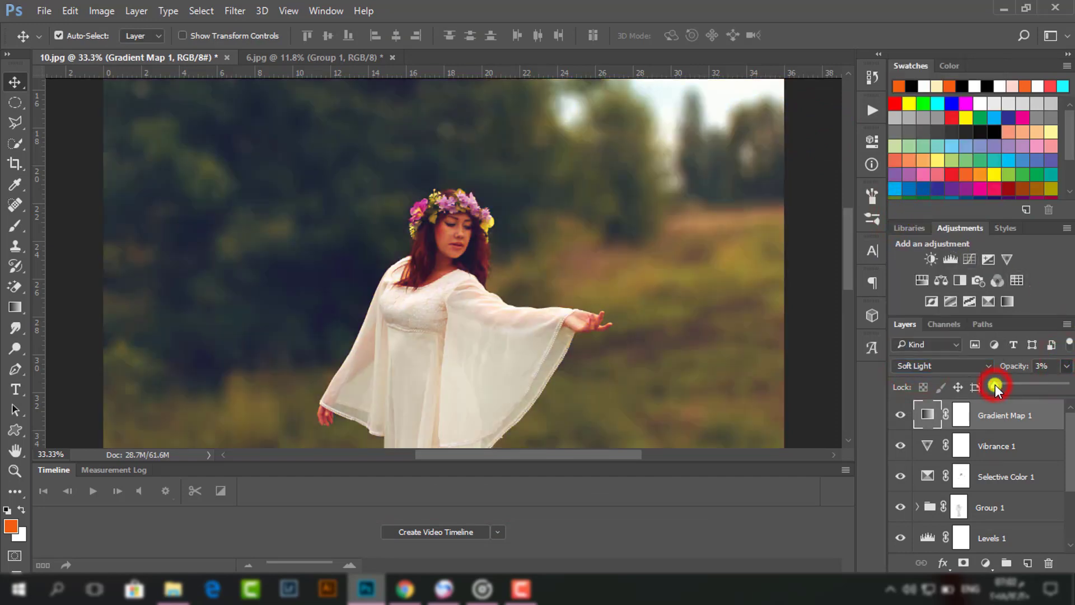
pyautogui.click(804, 490)
# - Set the Gradient Map 1 layer to Overlay blend mode with 36% opacity
pyautogui.click(908, 365)
pyautogui.click(899, 202)
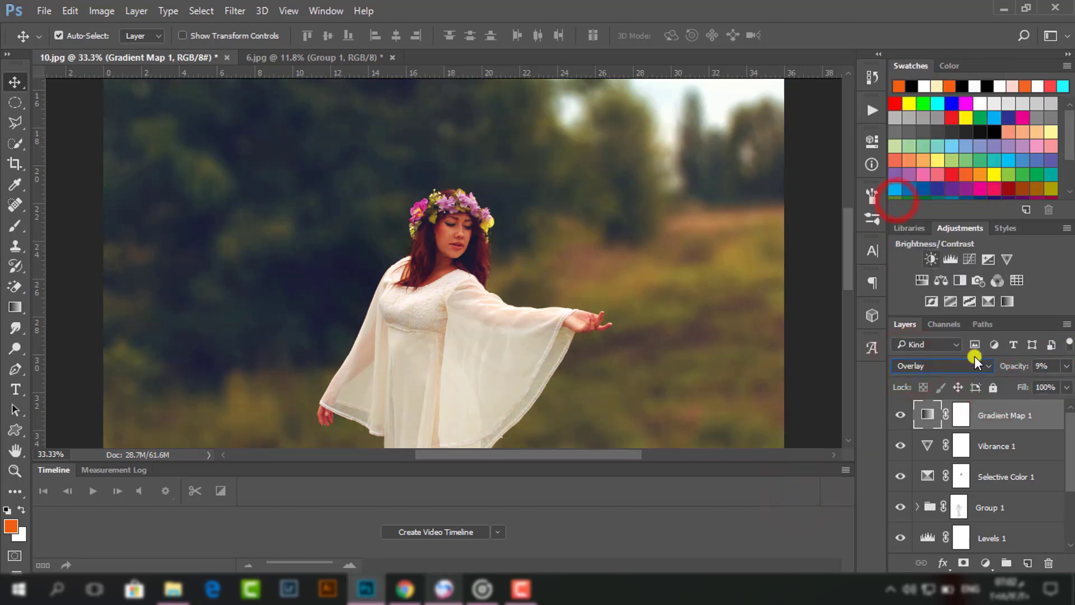
pyautogui.moveTo(1028, 383); pyautogui.dragTo(1019, 383)
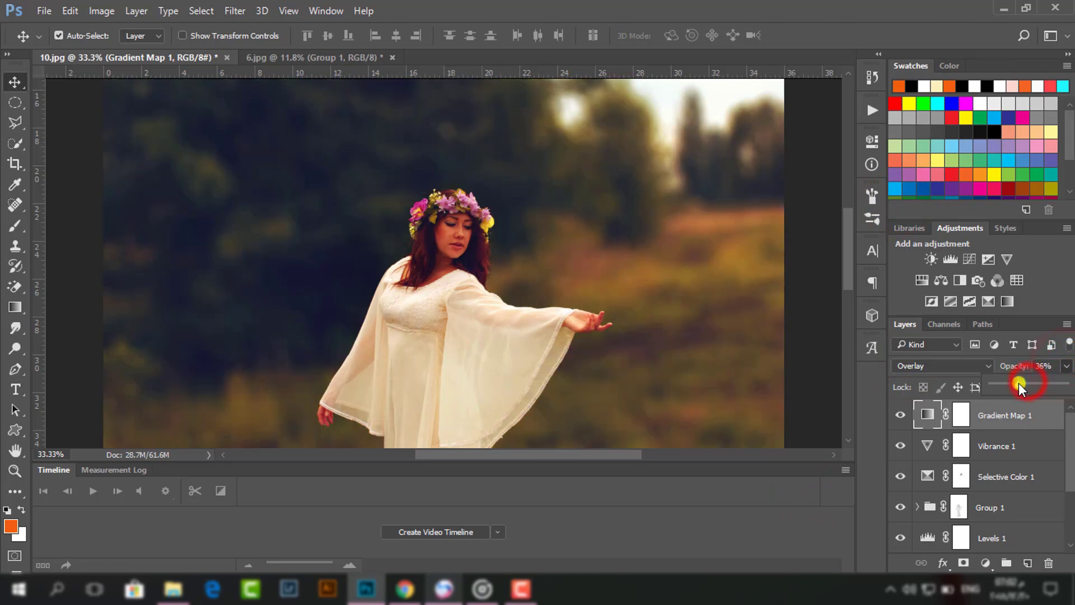
# - Add a second Gradient Map adjustment layer using the blue, red and yellow preset
pyautogui.click(985, 562)
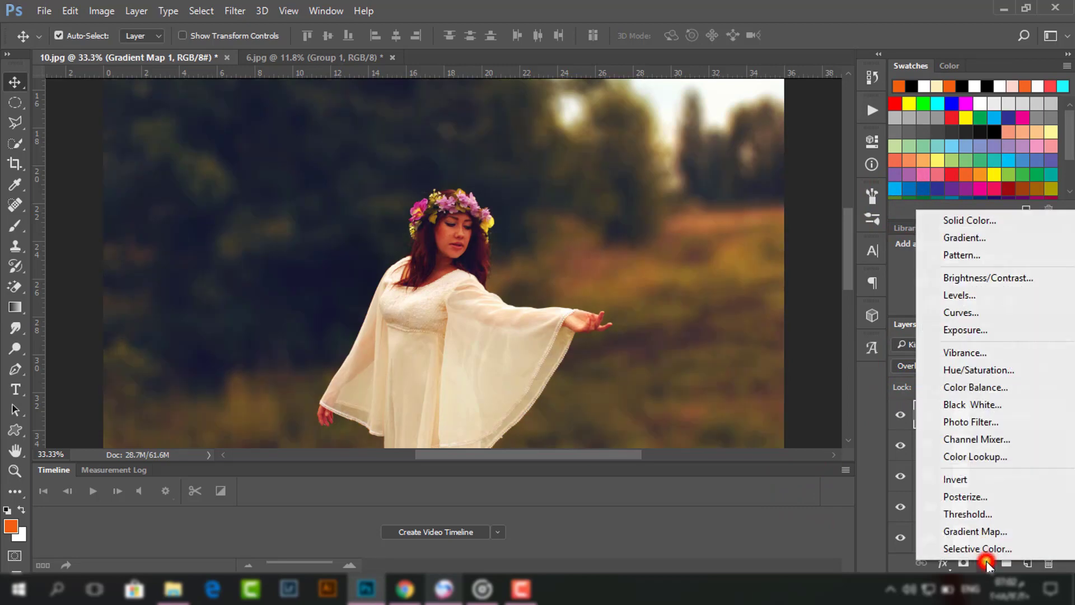
pyautogui.click(983, 535)
pyautogui.click(707, 177)
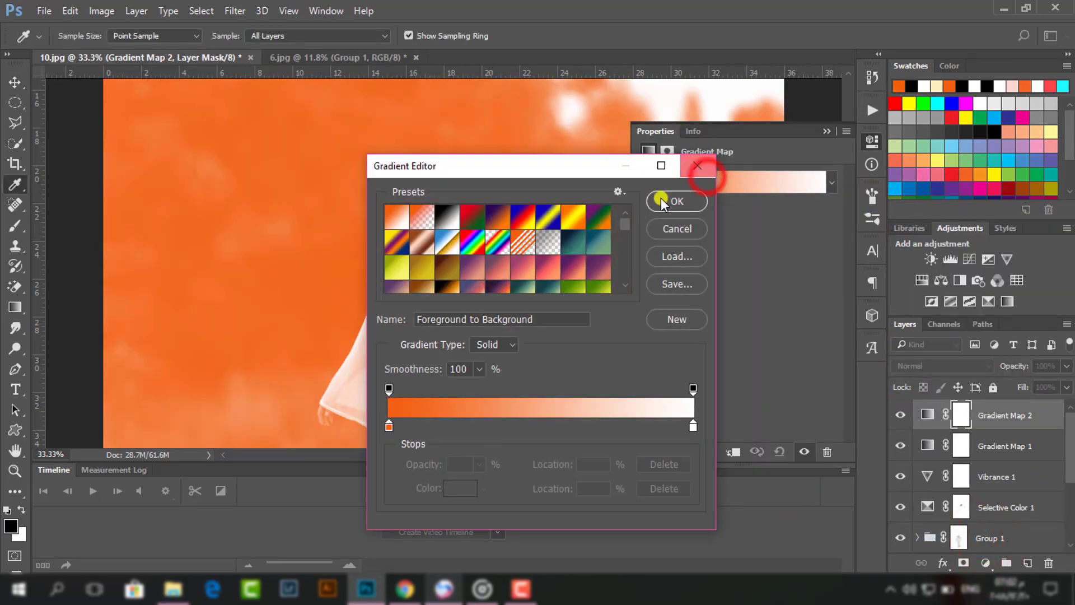
pyautogui.click(523, 217)
pyautogui.click(667, 202)
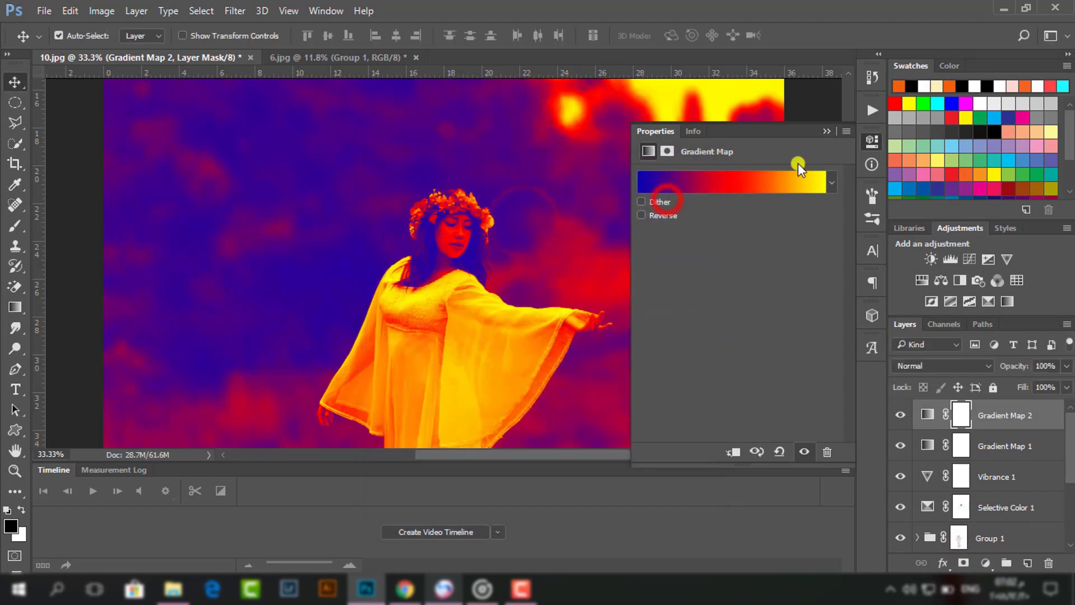
pyautogui.click(826, 132)
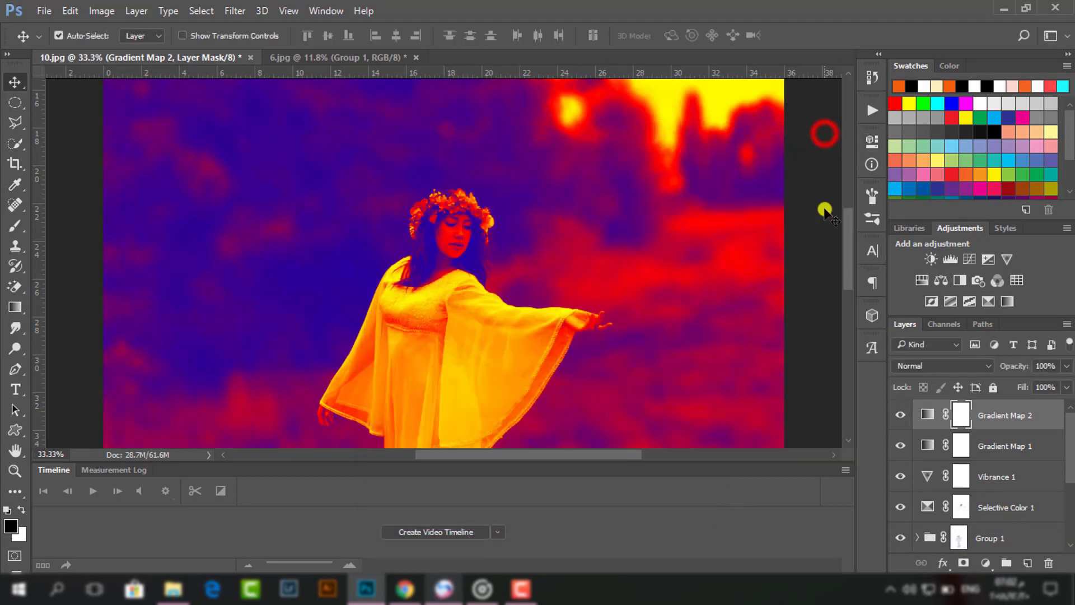
# - Set the Gradient Map 2 layer to Soft Light blend mode with 9% opacity
pyautogui.click(898, 364)
pyautogui.click(902, 206)
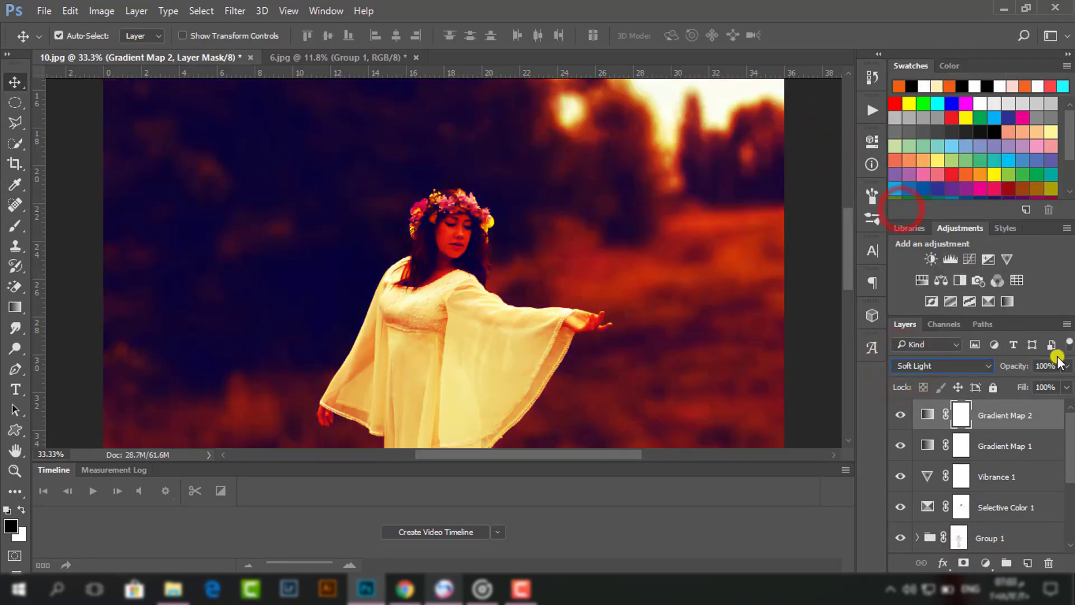
pyautogui.click(1064, 366)
pyautogui.click(999, 386)
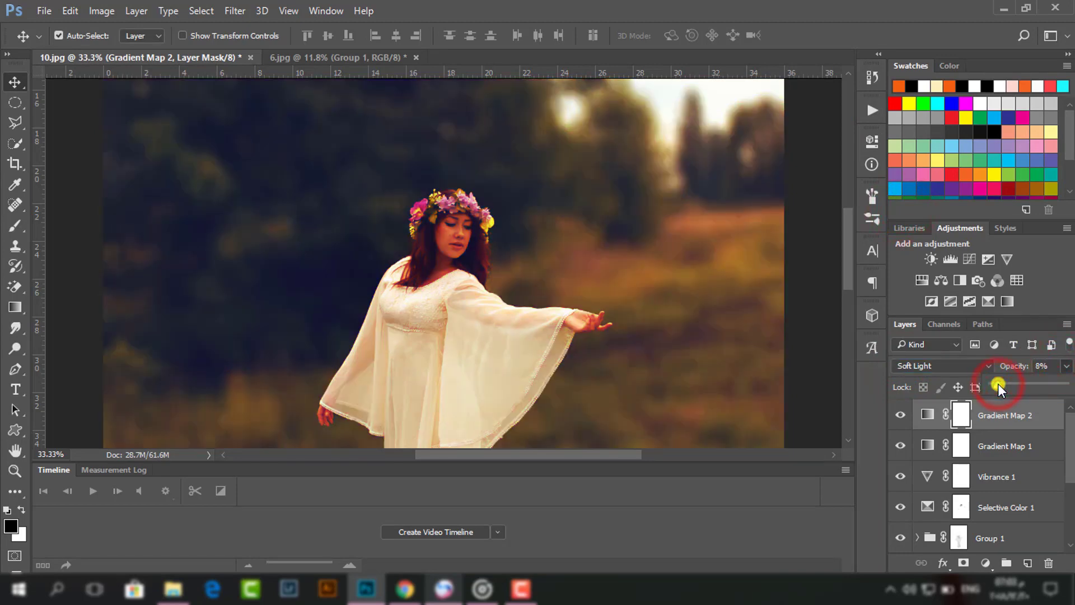
pyautogui.moveTo(998, 385); pyautogui.dragTo(999, 384)
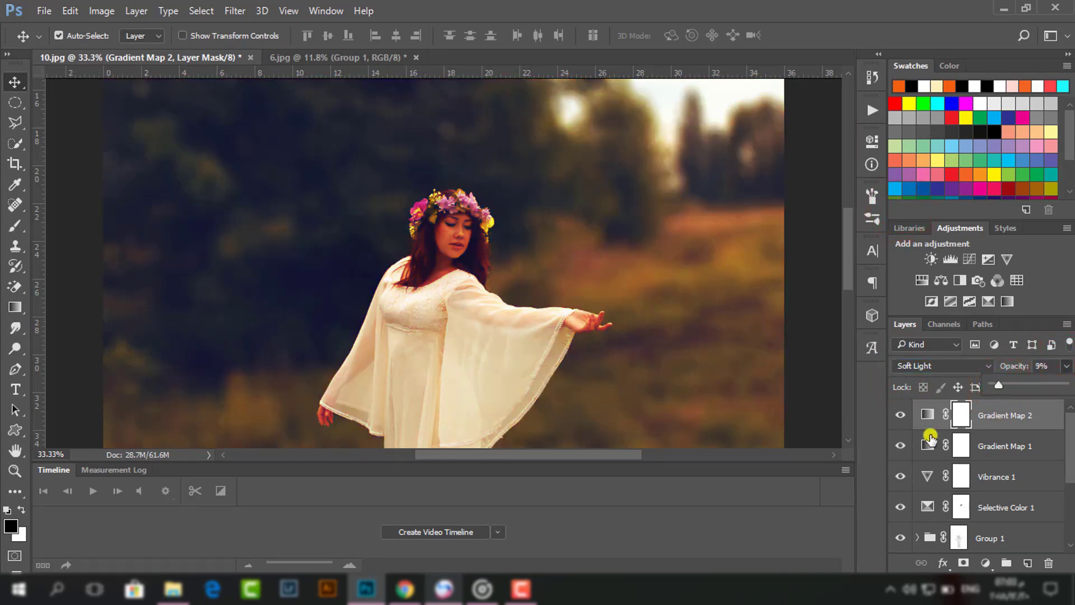
# - Add a Gradient Fill layer, open its gradient for editing and browse the gradient presets
pyautogui.hotkey('ctrl', '0')
pyautogui.click(985, 559)
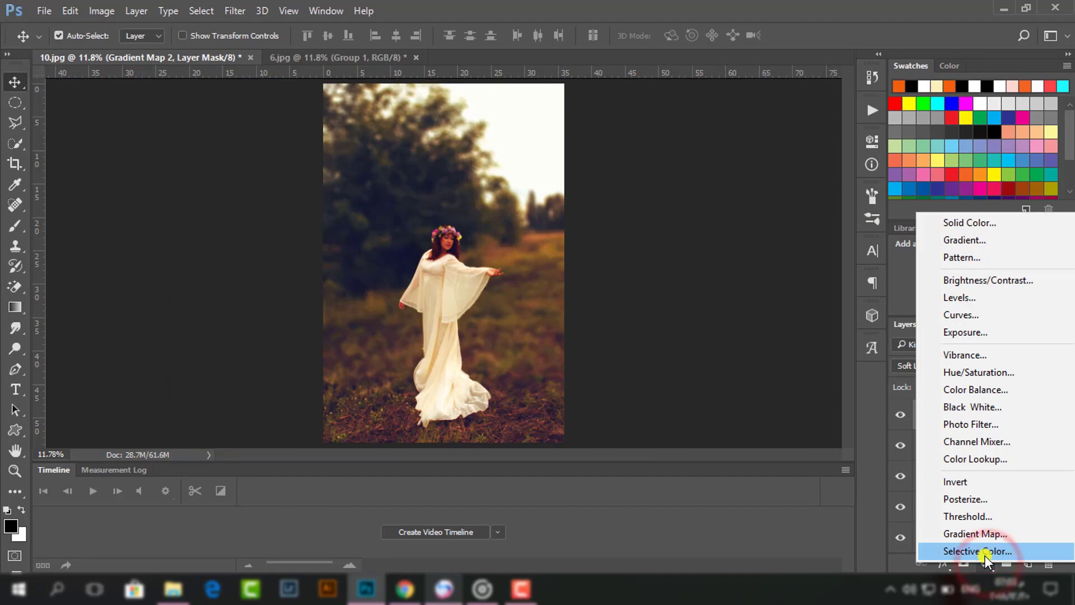
pyautogui.click(963, 240)
pyautogui.click(789, 212)
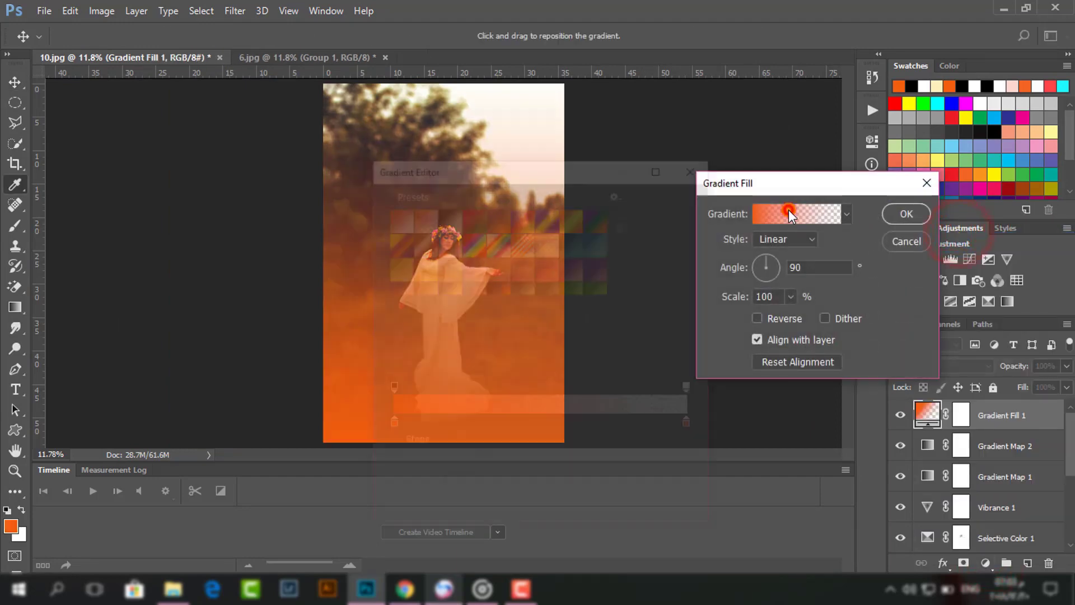
pyautogui.scroll(-3, 457, 238)
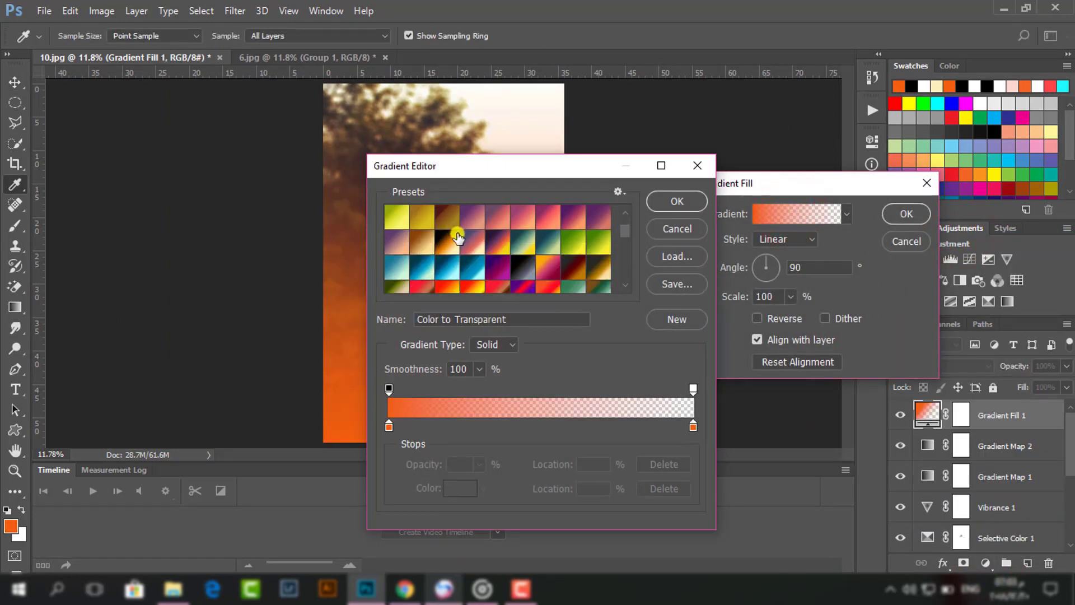
pyautogui.scroll(-5, 457, 237)
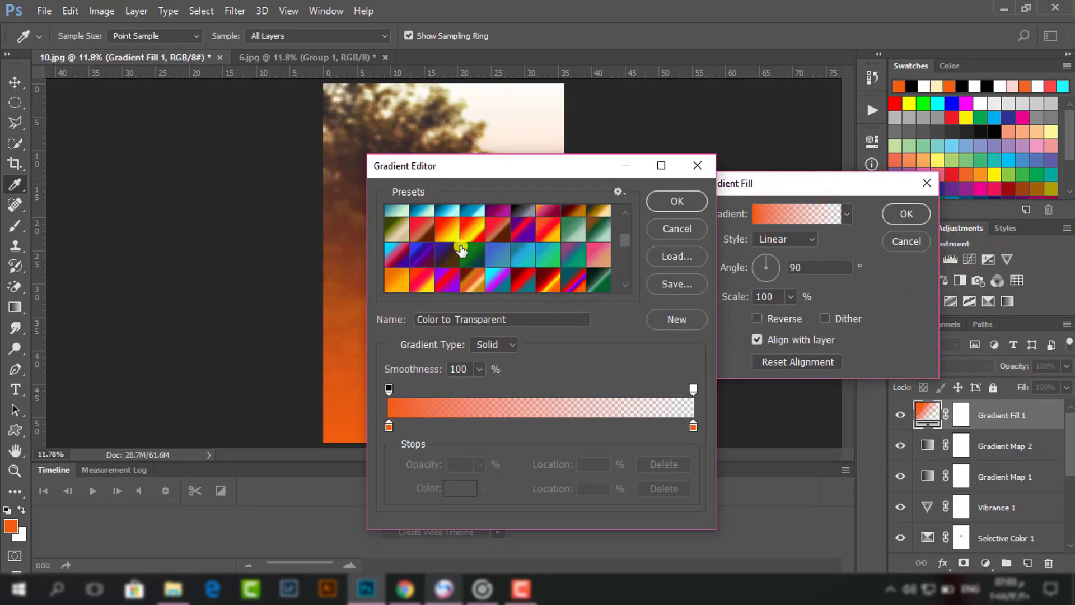
# - Set the fill gradient's opaque-end colour stop to near-black 010101
pyautogui.click(389, 429)
pyautogui.click(458, 488)
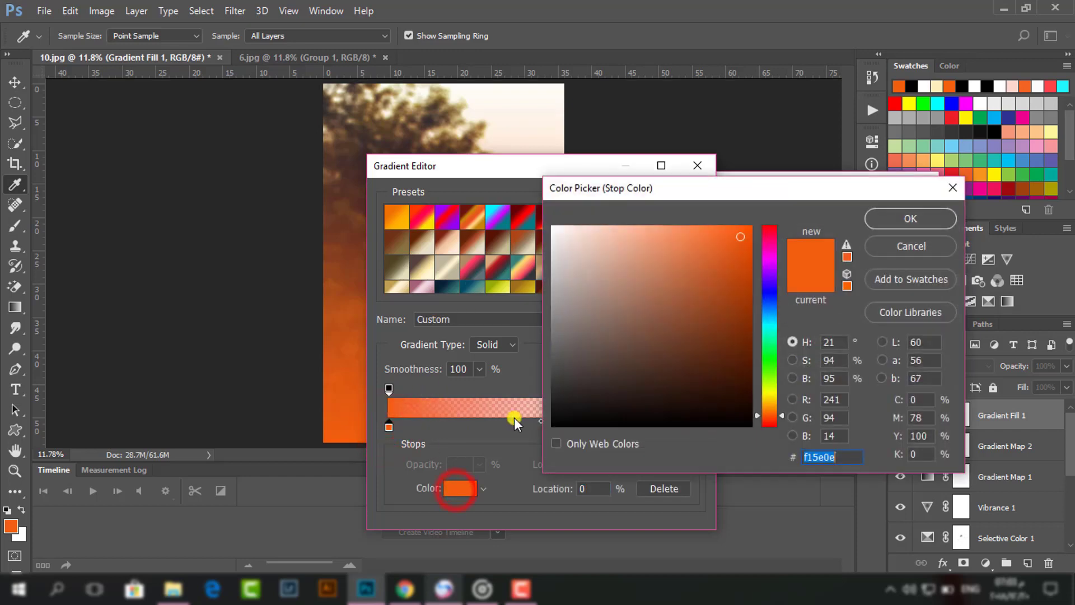
pyautogui.moveTo(553, 421); pyautogui.dragTo(550, 431)
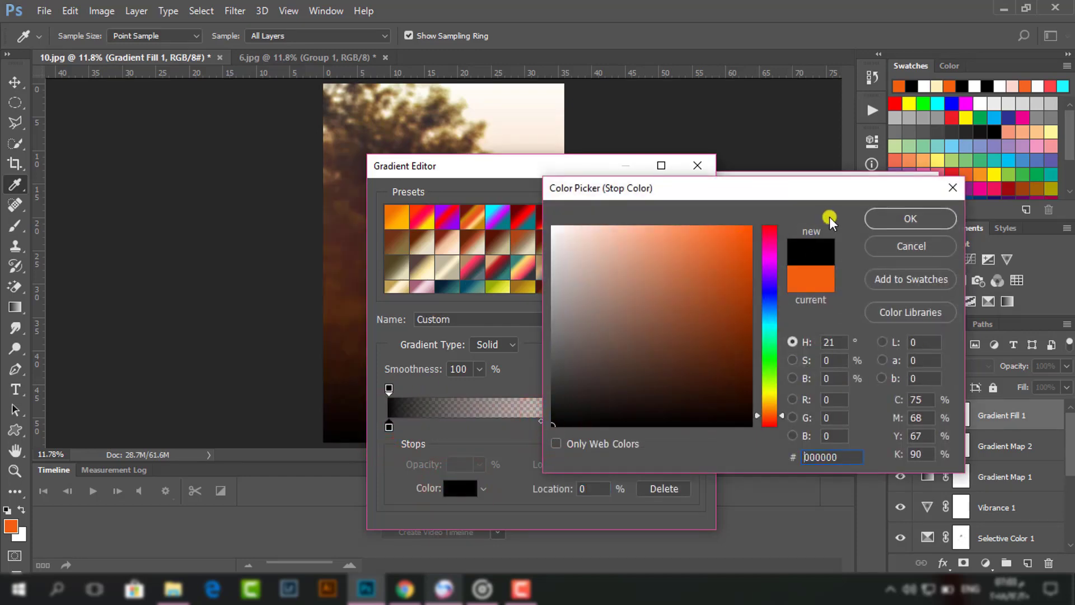
pyautogui.moveTo(840, 457); pyautogui.dragTo(797, 457)
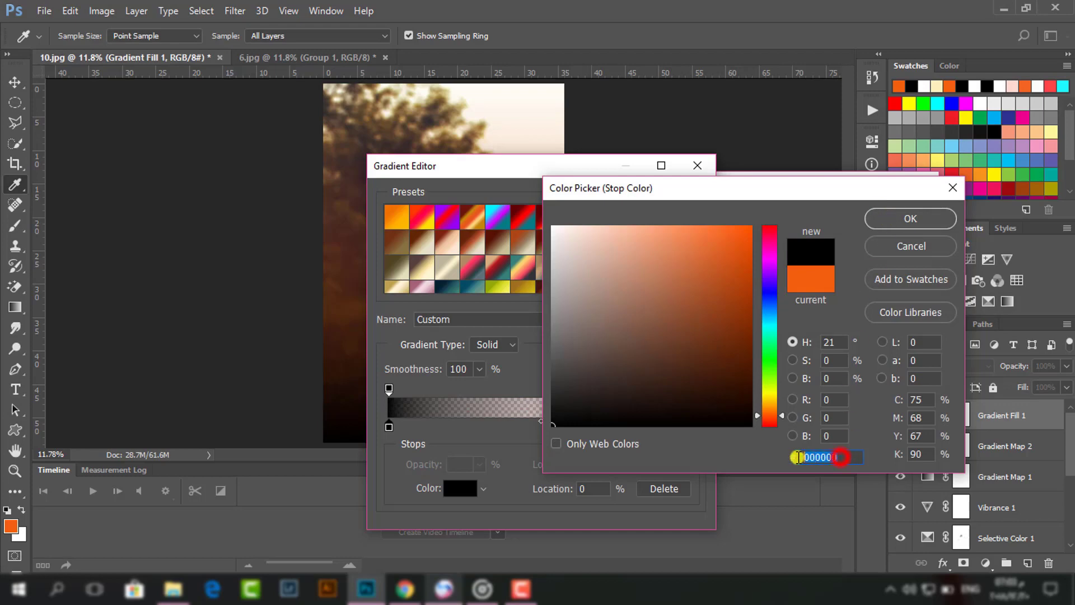
pyautogui.write('010101')
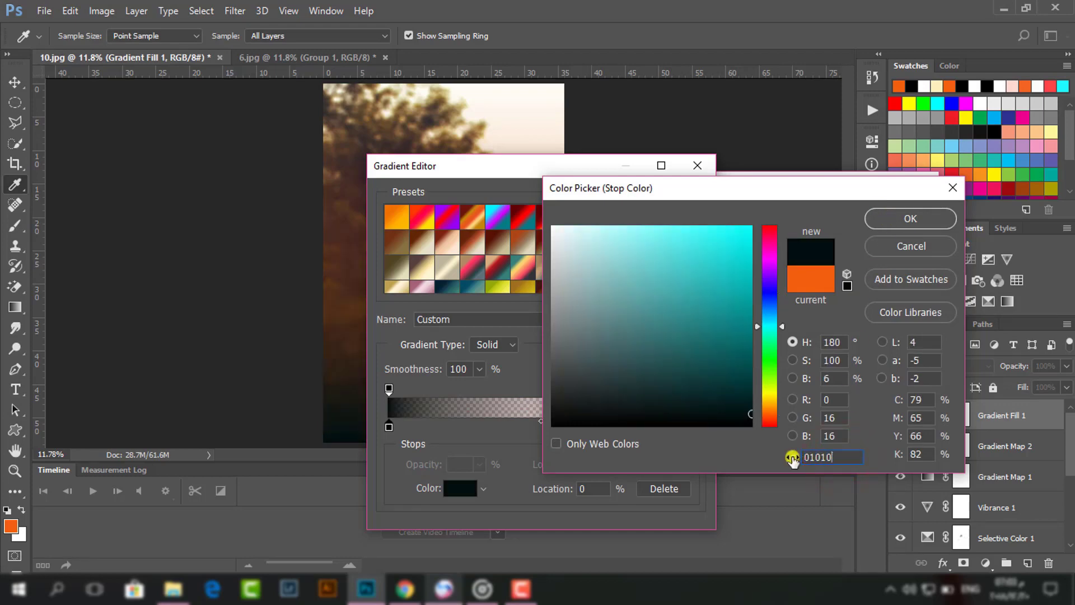
pyautogui.click(880, 218)
# - Set the gradient's transparent-end colour stop to black and accept the edited gradient
pyautogui.click(693, 427)
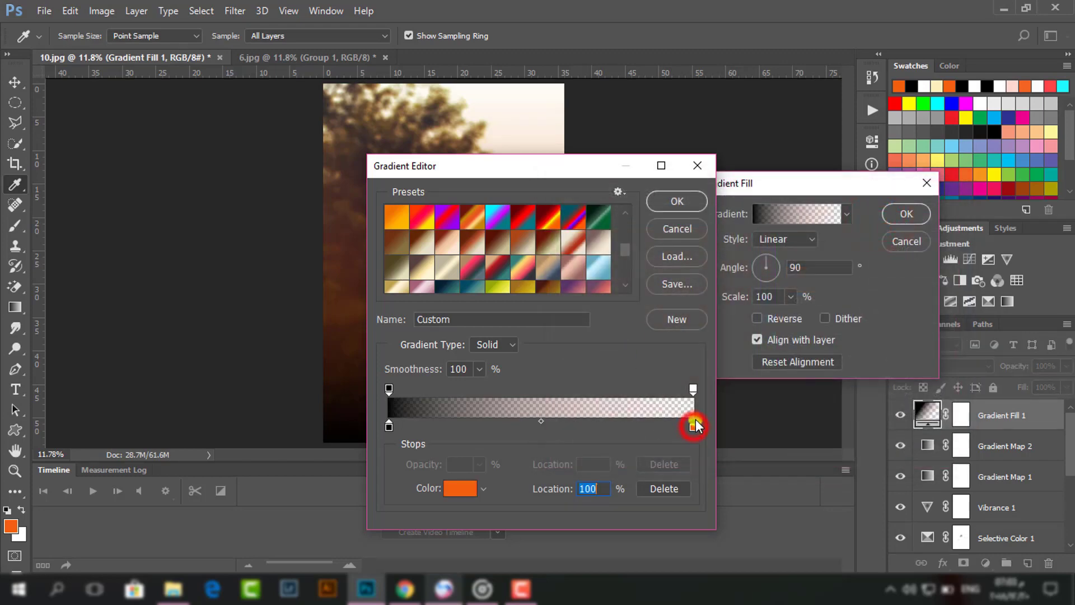
pyautogui.doubleClick(692, 427)
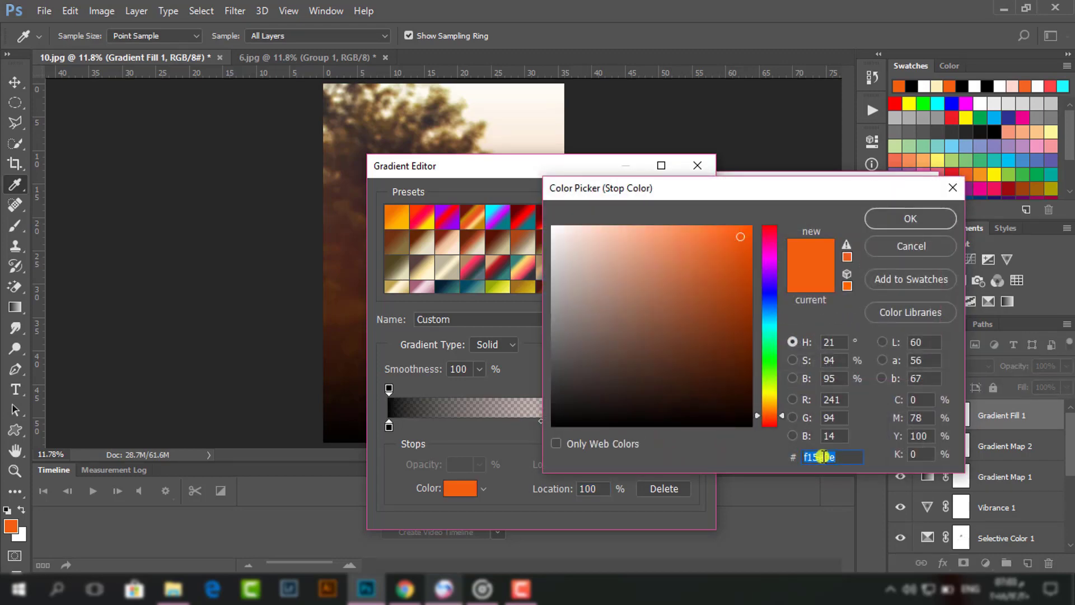
pyautogui.write('00000')
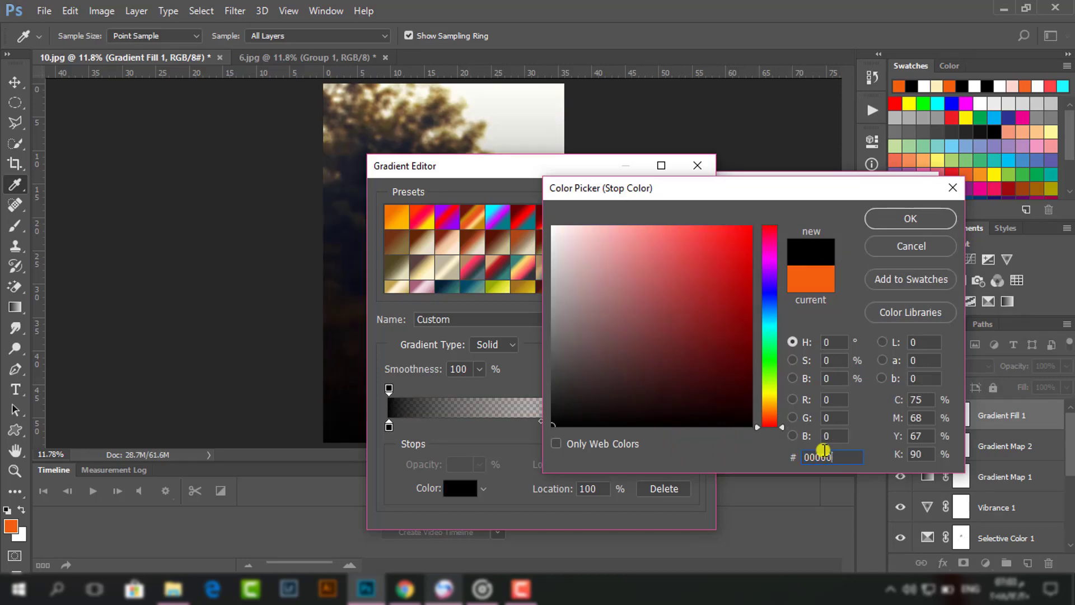
pyautogui.click(911, 218)
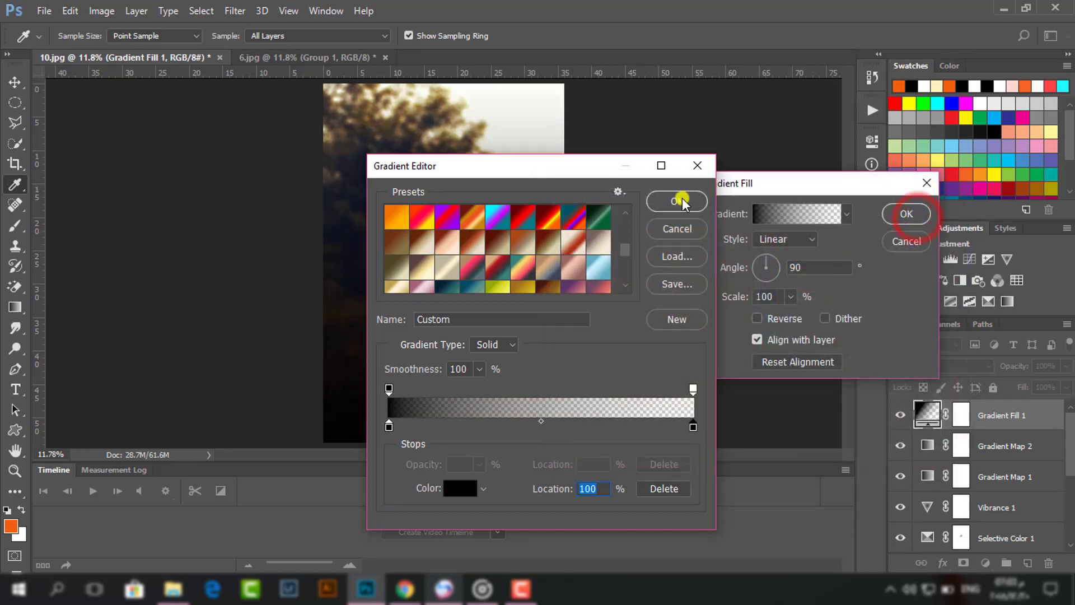
pyautogui.click(681, 201)
# - Reverse the Gradient Fill, set its style to Radial and its scale to about 270%, and apply it as a vignette
pyautogui.click(758, 317)
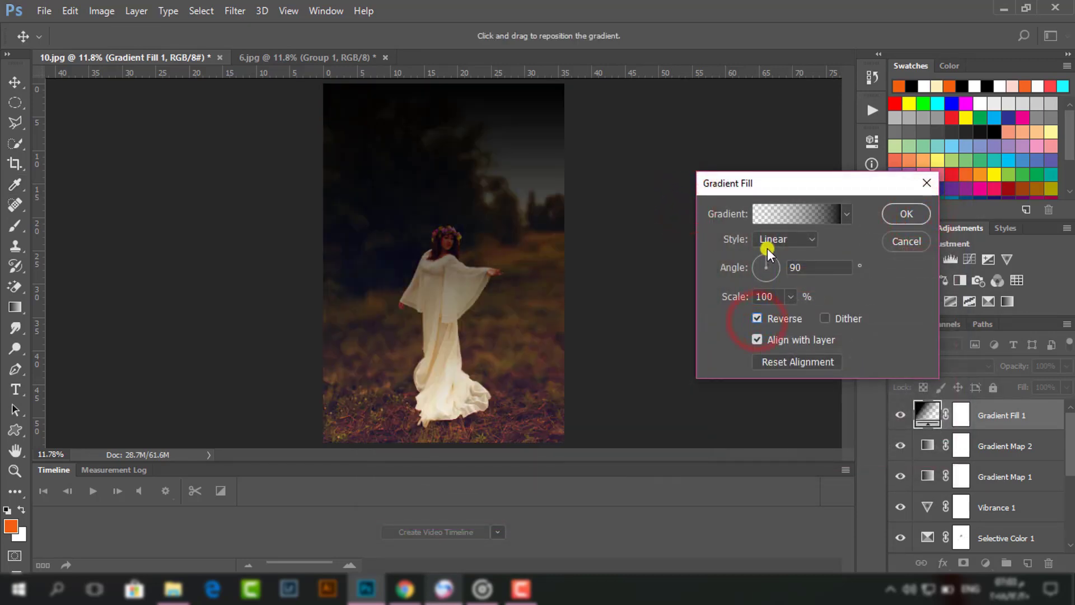
pyautogui.click(768, 239)
pyautogui.click(768, 265)
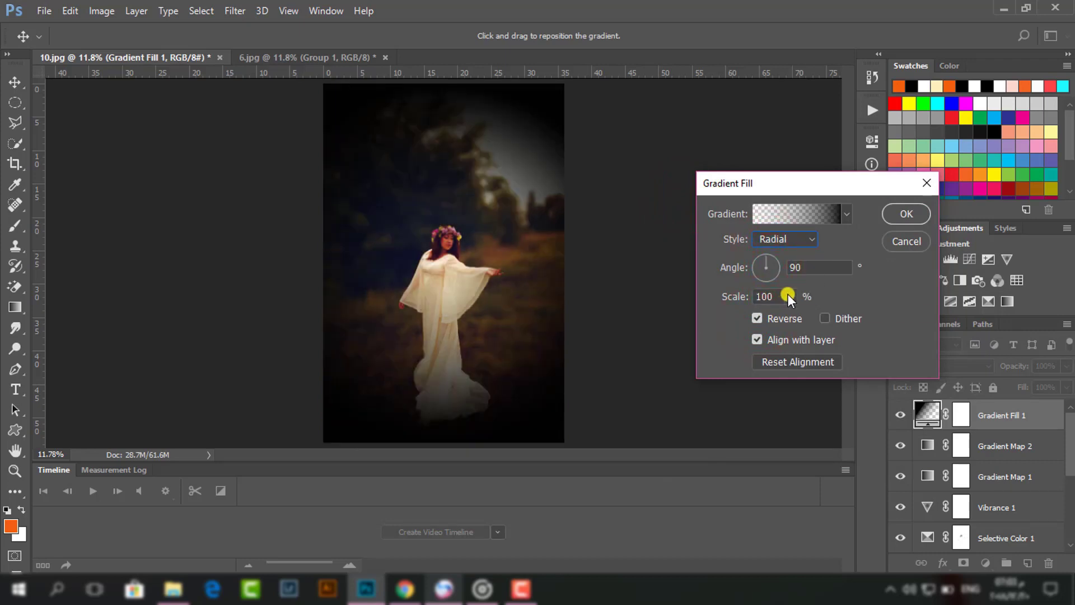
pyautogui.moveTo(789, 295); pyautogui.dragTo(803, 299)
pyautogui.click(774, 295)
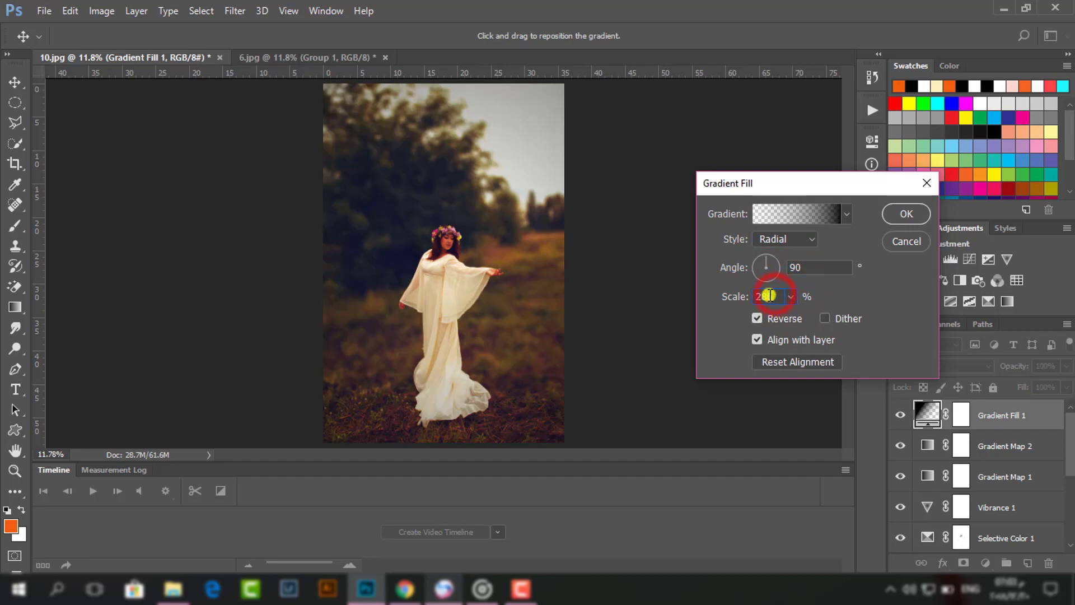
pyautogui.scroll(-5, 771, 298)
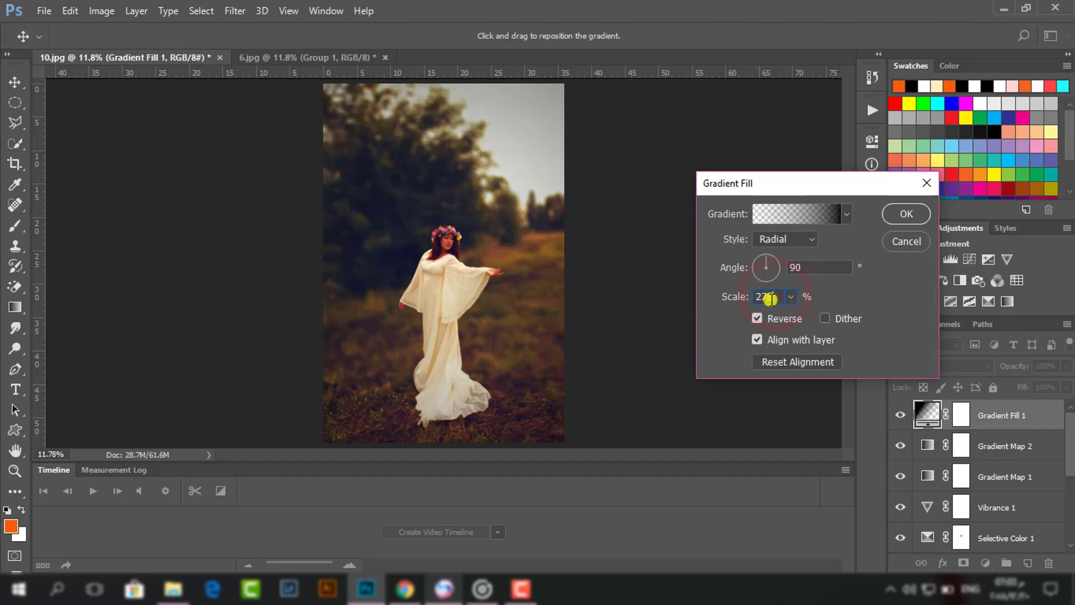
pyautogui.click(905, 216)
# - Add a Color Lookup adjustment layer using the Kodak 5205 Fuji 3510 (by Adobe) 3D LUT
pyautogui.click(1017, 280)
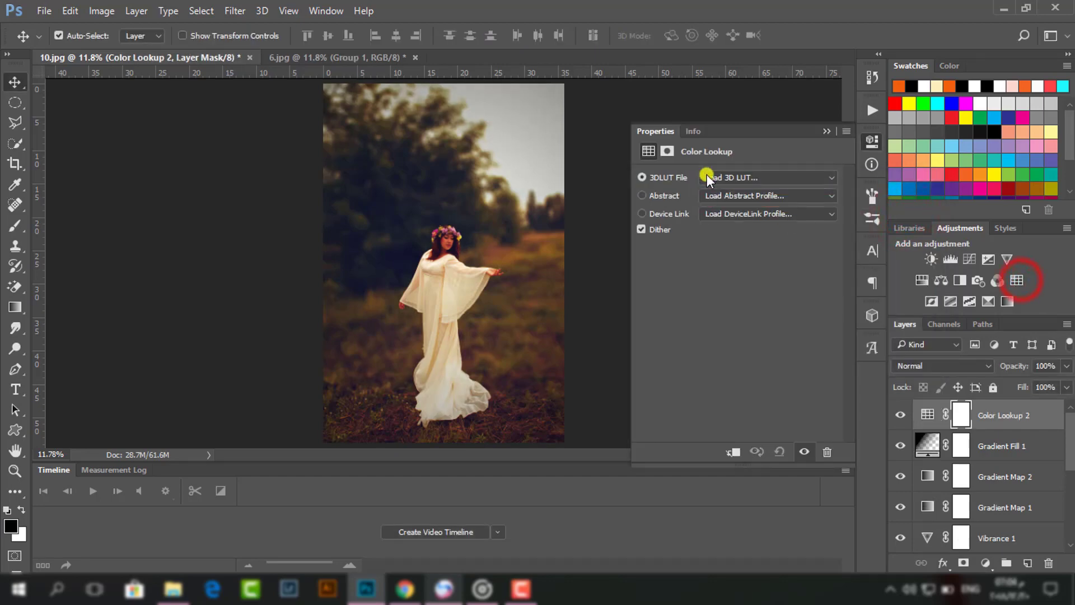
pyautogui.click(734, 176)
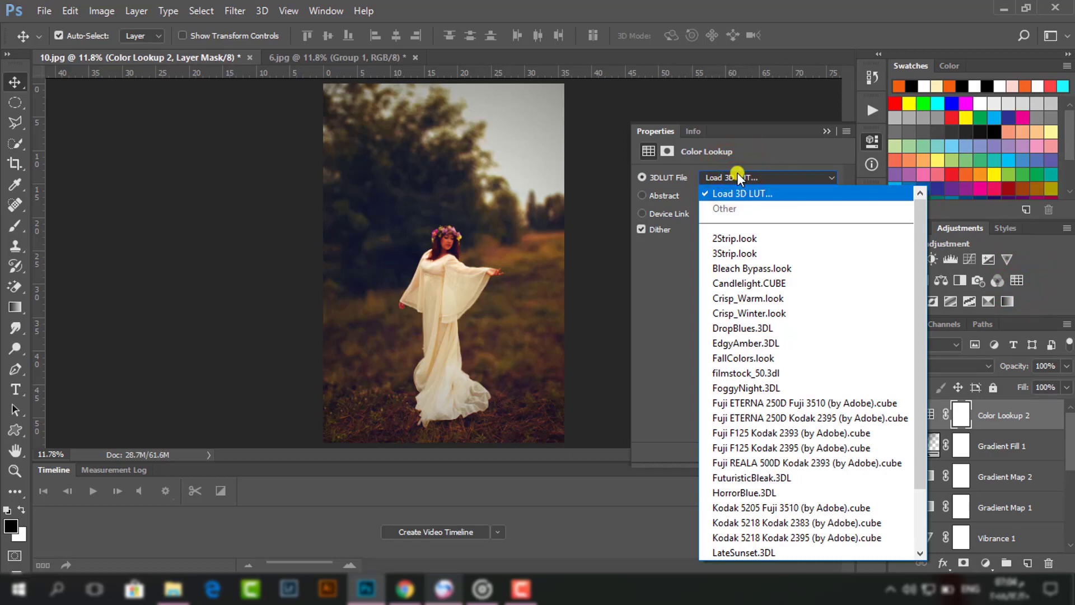
pyautogui.scroll(-3, 829, 443)
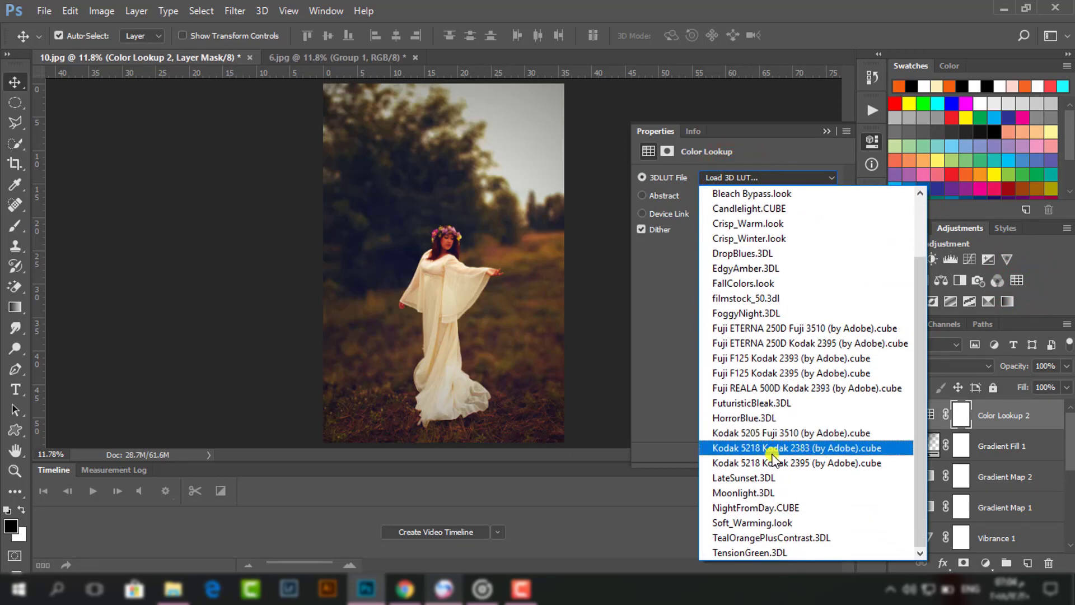
pyautogui.click(754, 432)
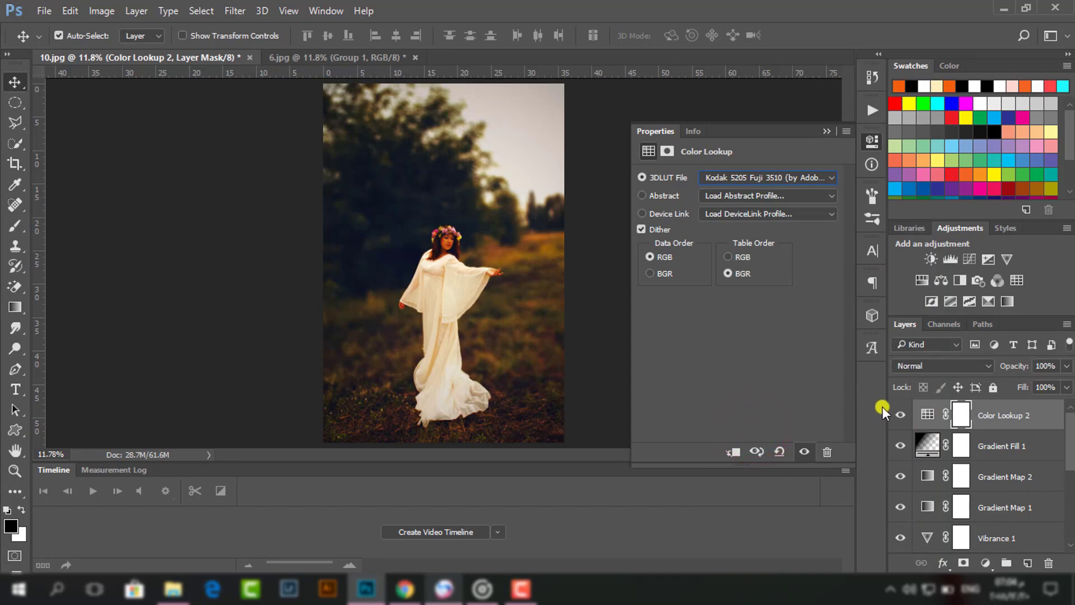
# - Set the Color Lookup 2 layer to Soft Light blend mode with 20% opacity
pyautogui.click(944, 366)
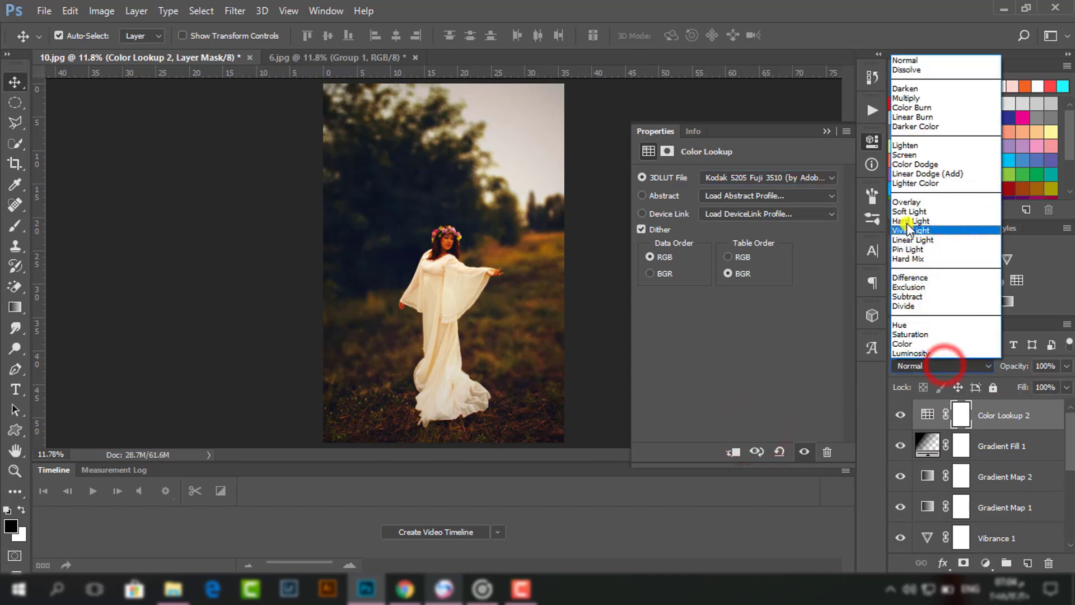
pyautogui.click(905, 211)
pyautogui.click(1069, 367)
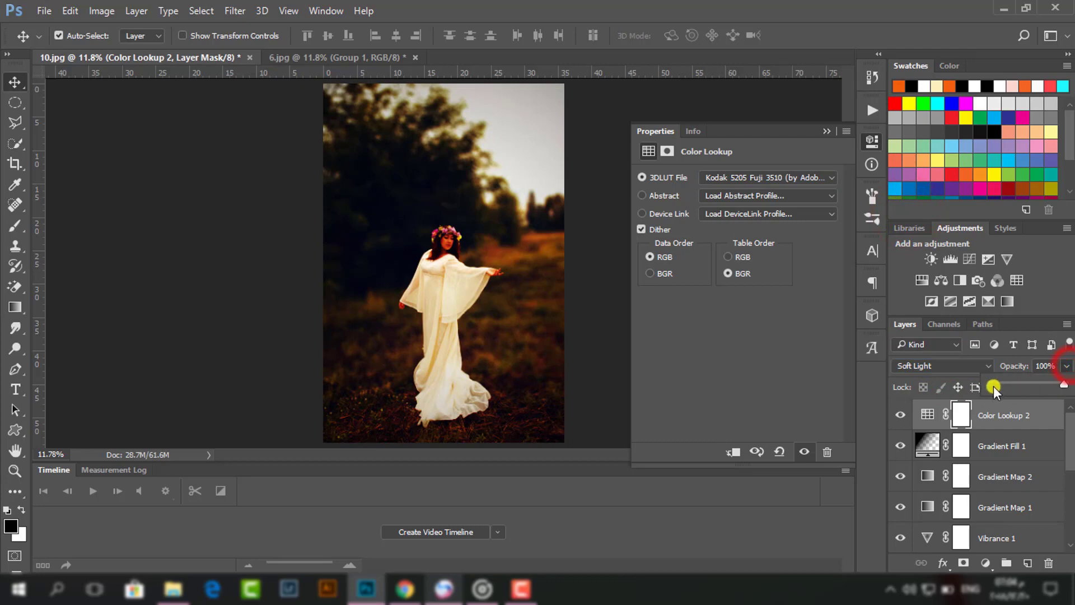
pyautogui.moveTo(1004, 386); pyautogui.dragTo(1006, 385)
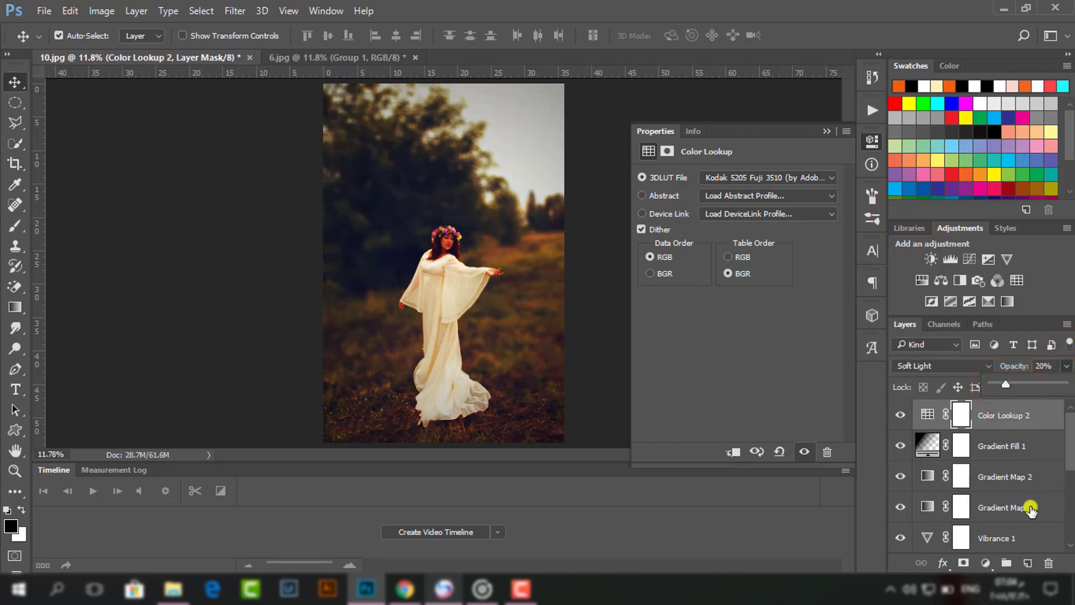
# - Add a new empty layer on top and set the foreground colour to pale yellow feefa9
pyautogui.click(1028, 563)
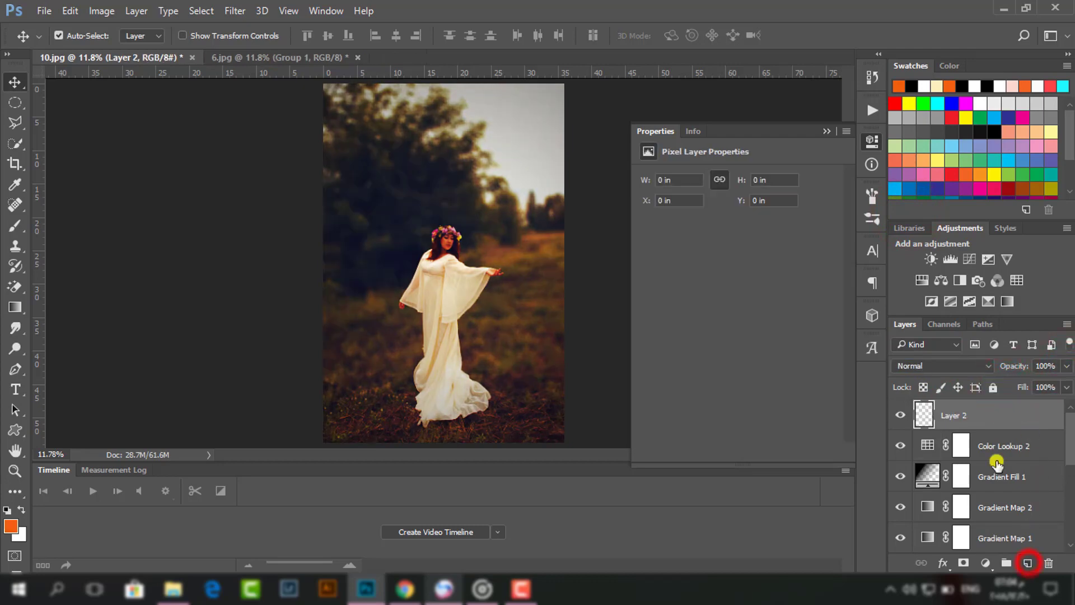
pyautogui.click(870, 141)
pyautogui.press('b')
pyautogui.click(11, 526)
pyautogui.moveTo(847, 457); pyautogui.dragTo(797, 458)
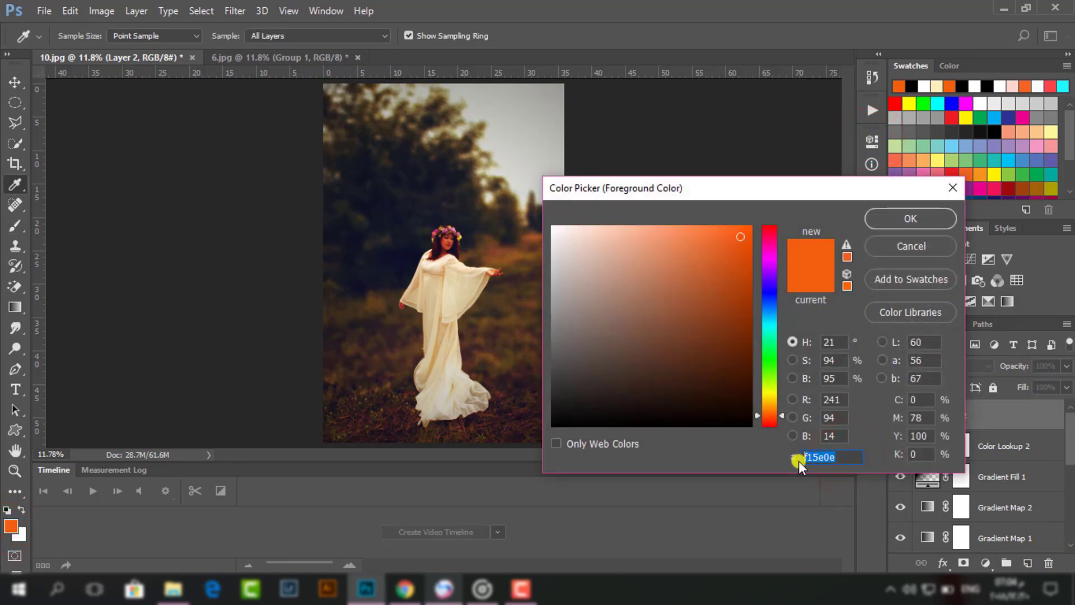
pyautogui.write('feef')
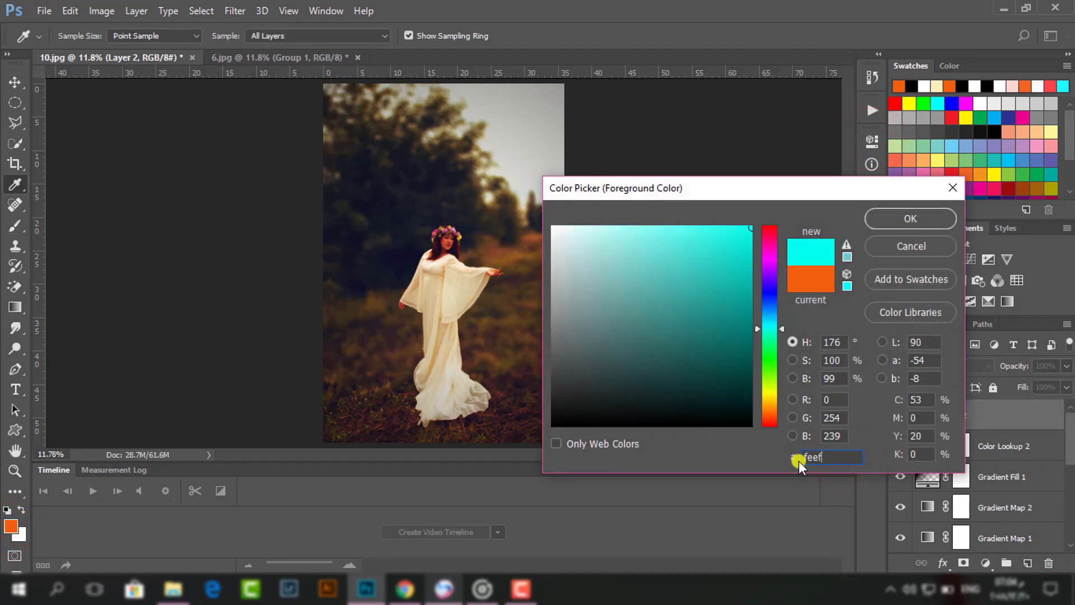
pyautogui.write('a9')
pyautogui.moveTo(834, 458); pyautogui.dragTo(819, 458)
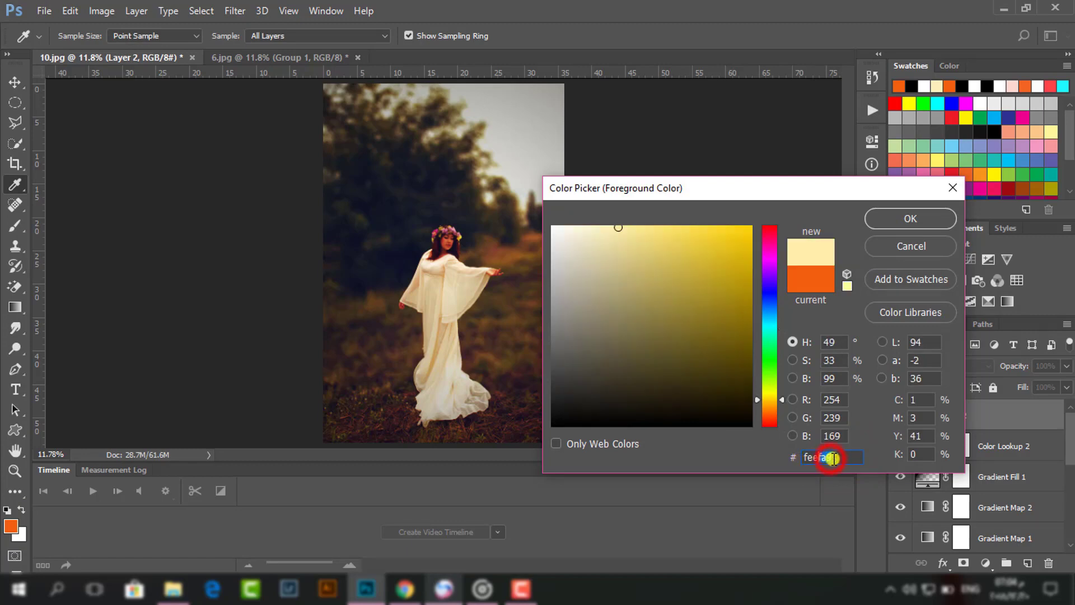
pyautogui.click(898, 217)
# - Set the Brush tool to 100% opacity with a soft round tip at 0% hardness
pyautogui.press('b')
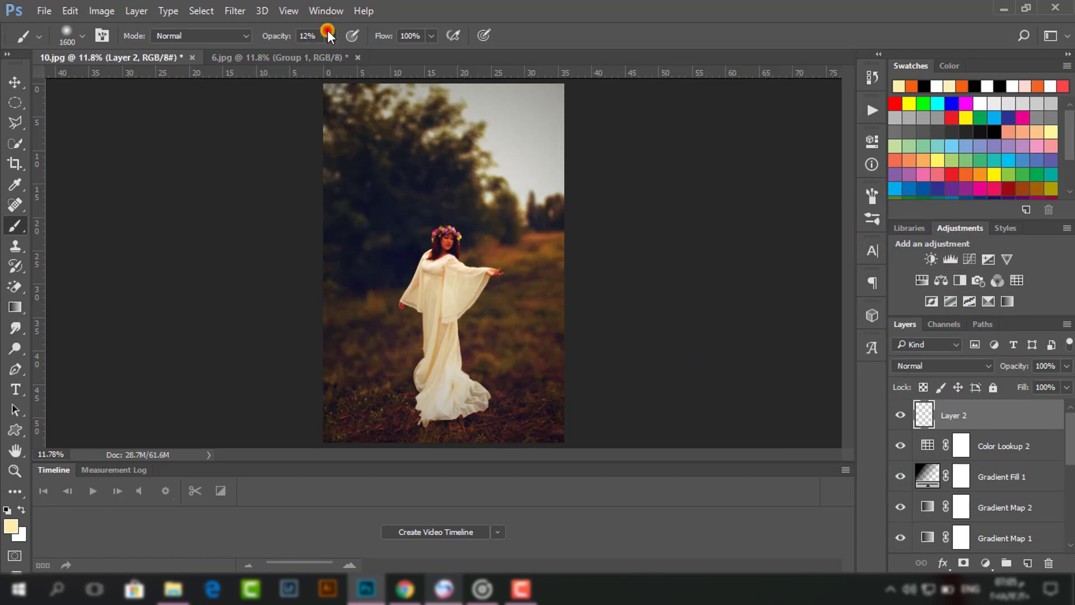
pyautogui.moveTo(327, 33); pyautogui.dragTo(419, 56)
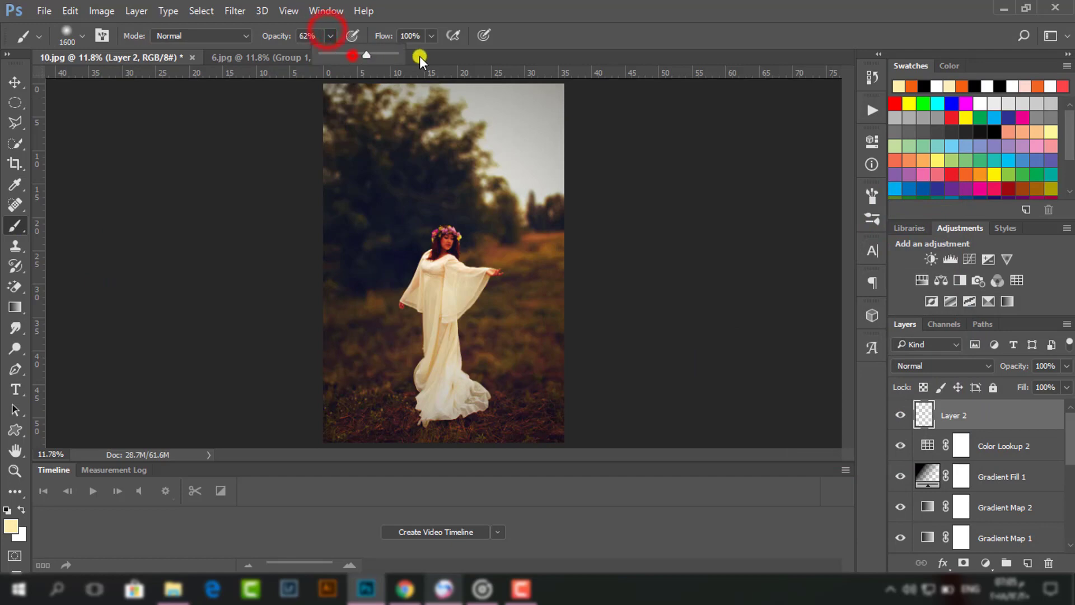
pyautogui.click(81, 39)
pyautogui.click(58, 188)
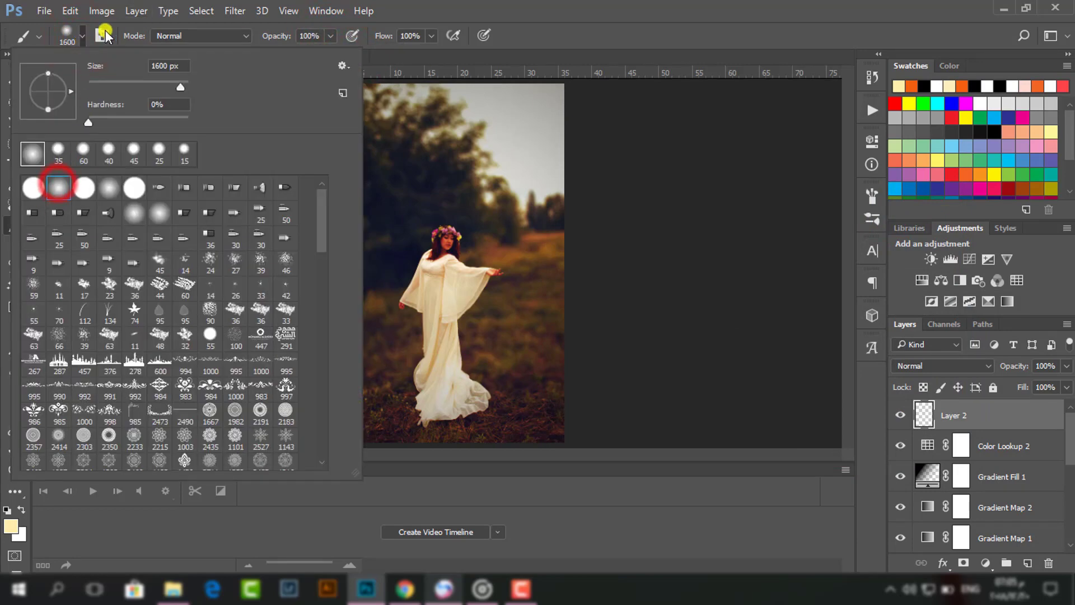
pyautogui.click(80, 34)
# - Enlarge the brush to 2500 px and paint a single pale yellow glow beside the woman's head
pyautogui.press(']')
pyautogui.press(']')
pyautogui.press(']')
pyautogui.press(']')
pyautogui.press(']')
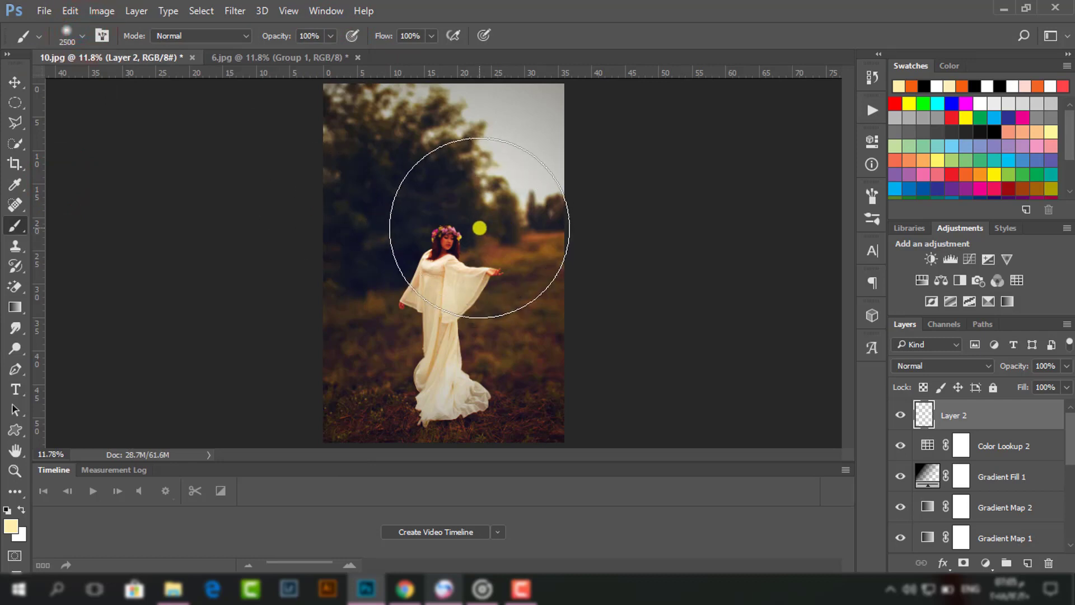
pyautogui.press('[')
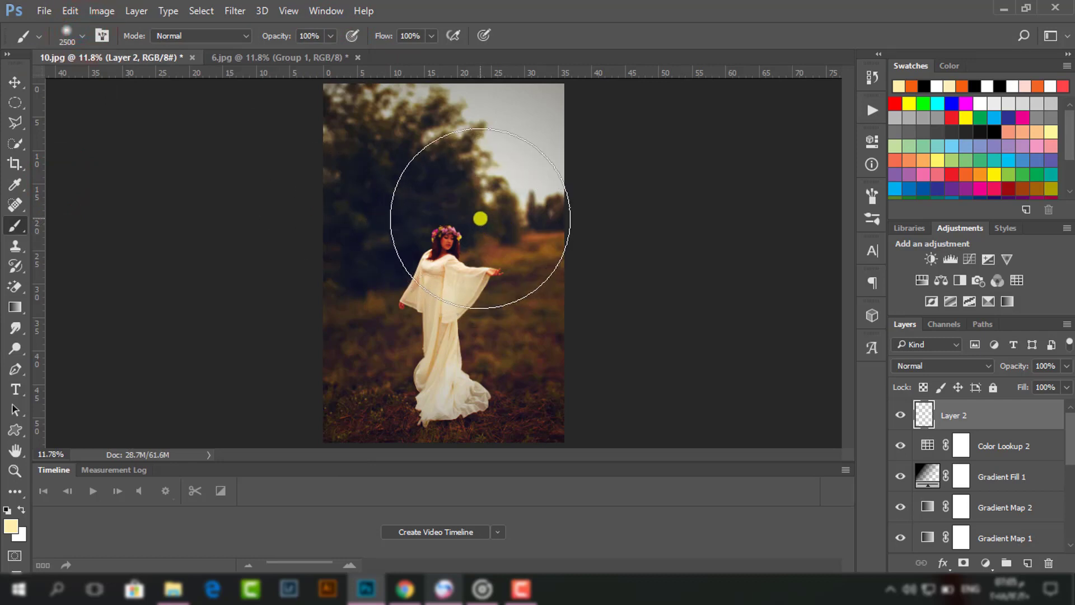
pyautogui.click(482, 219)
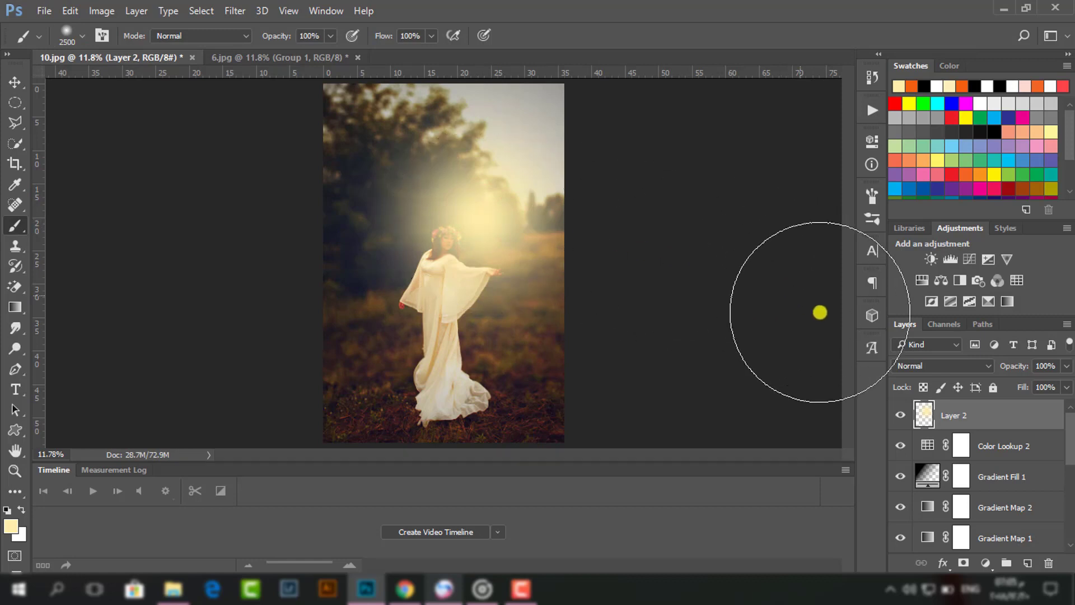
# - Set the glow on Layer 2 to Screen blend mode with 78% opacity
pyautogui.click(932, 365)
pyautogui.click(909, 156)
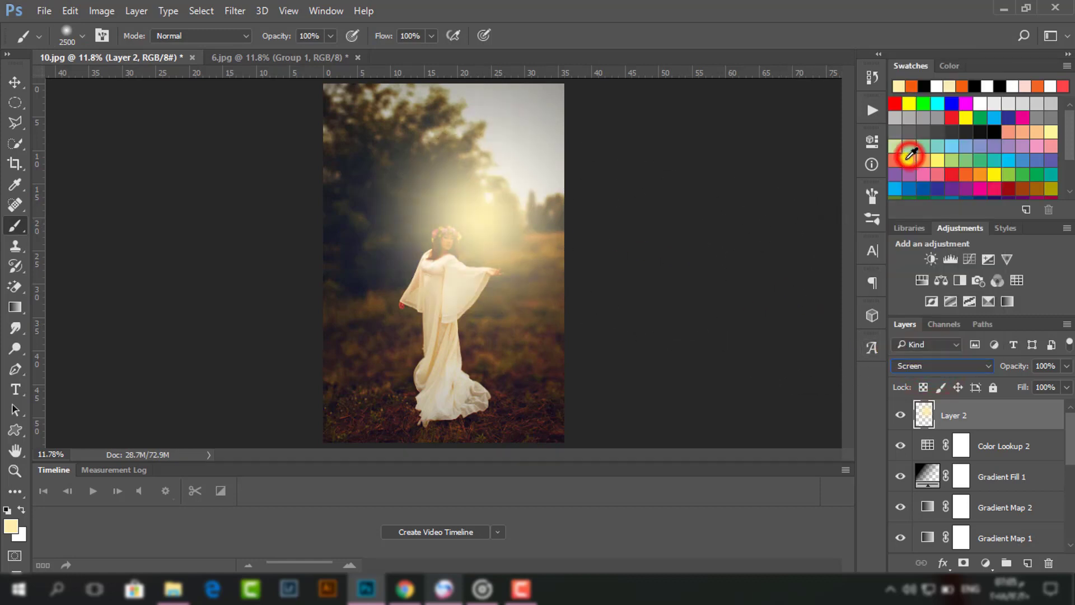
pyautogui.click(17, 82)
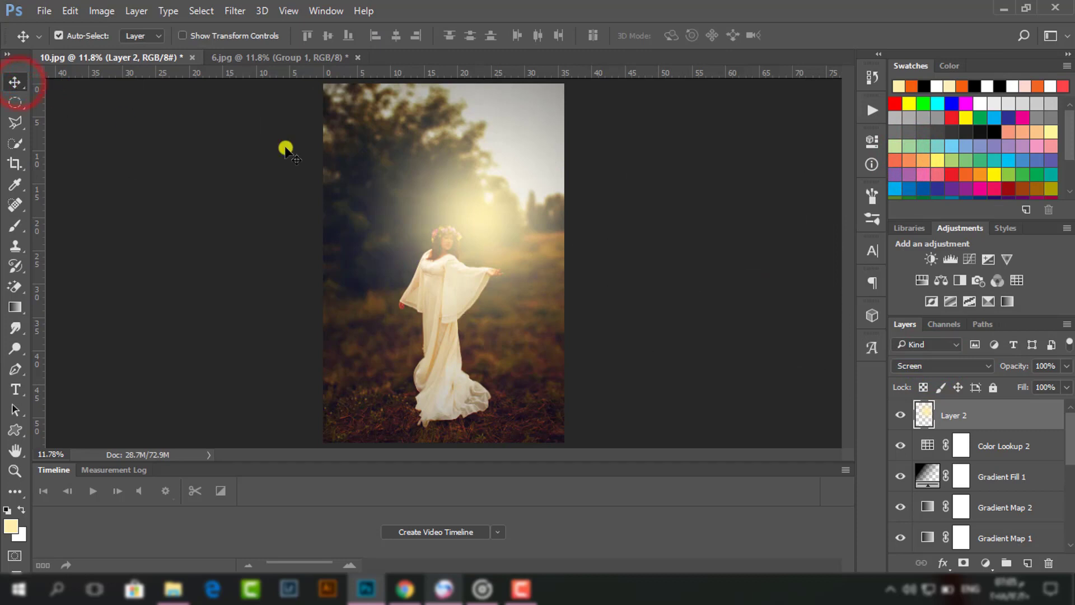
pyautogui.click(1066, 368)
pyautogui.moveTo(1066, 384); pyautogui.dragTo(1050, 385)
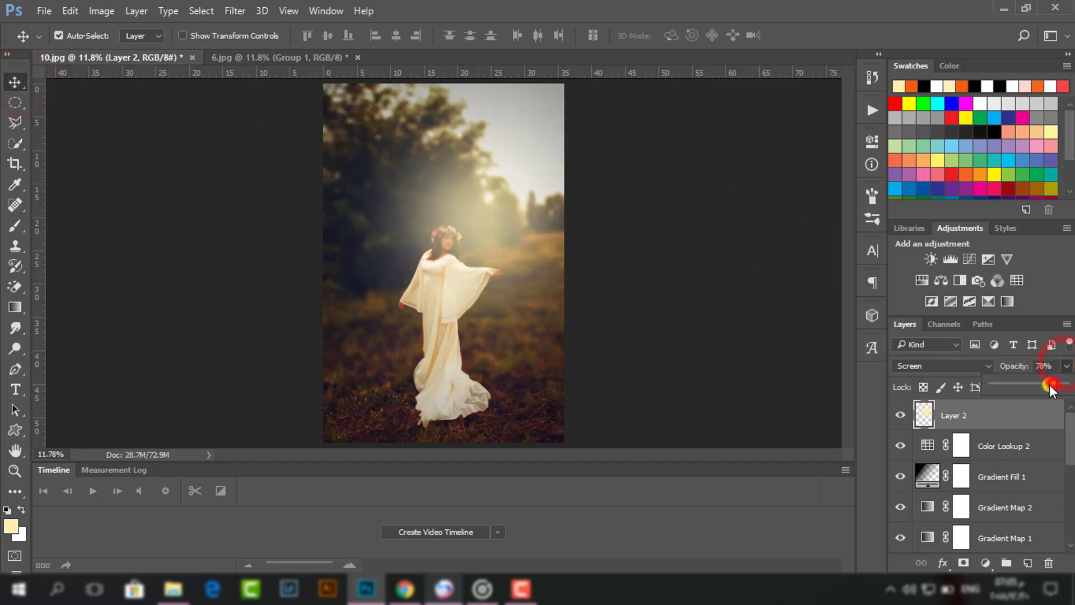
# - Move the glow up and away from the woman to the bright sky beside the trees
pyautogui.click(468, 216)
pyautogui.moveTo(467, 217); pyautogui.dragTo(521, 173)
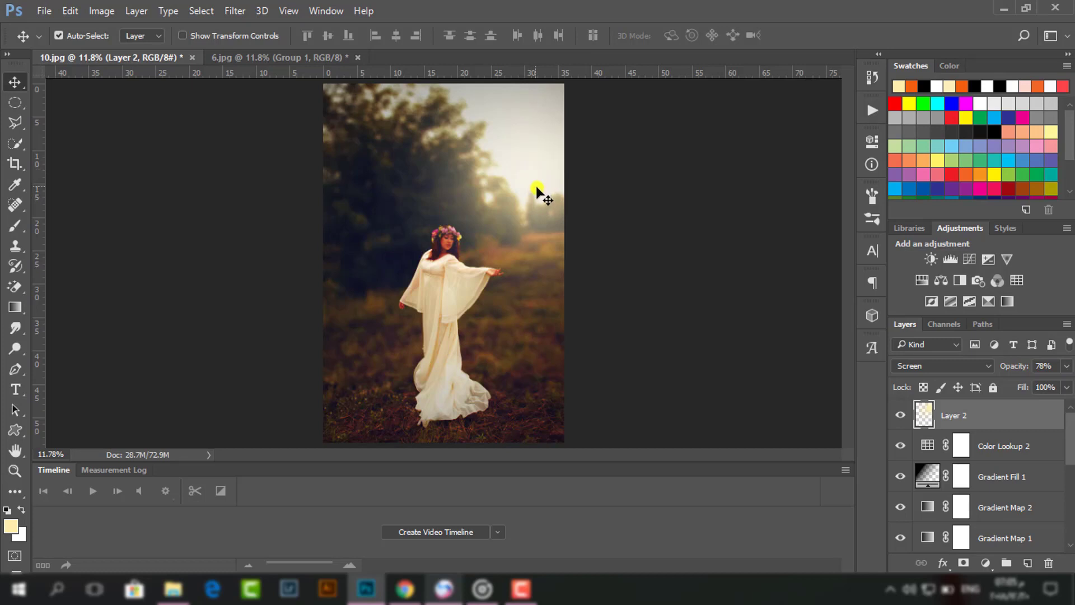
pyautogui.hotkey('ctrl', '+')
pyautogui.hotkey('ctrl', '+')
pyautogui.hotkey('ctrl', '+')
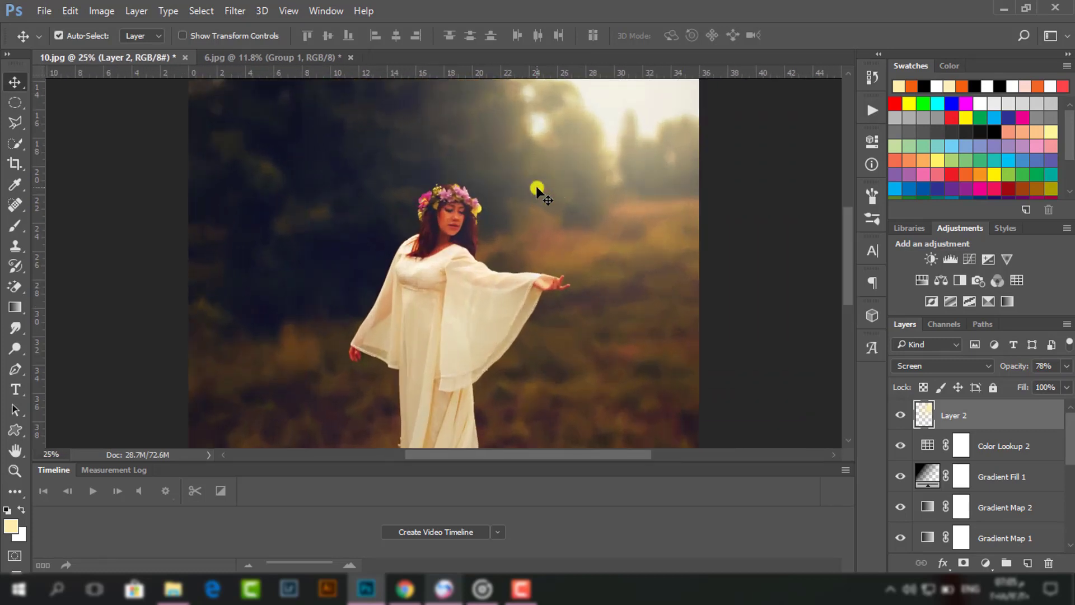
# - Group the layers from Layer 2 down to Gradient Map 1 and add a layer mask to the group
pyautogui.scroll(2, 537, 191)
pyautogui.scroll(-2, 925, 476)
pyautogui.keyDown('shift'); pyautogui.click(991, 477); pyautogui.keyUp('shift')
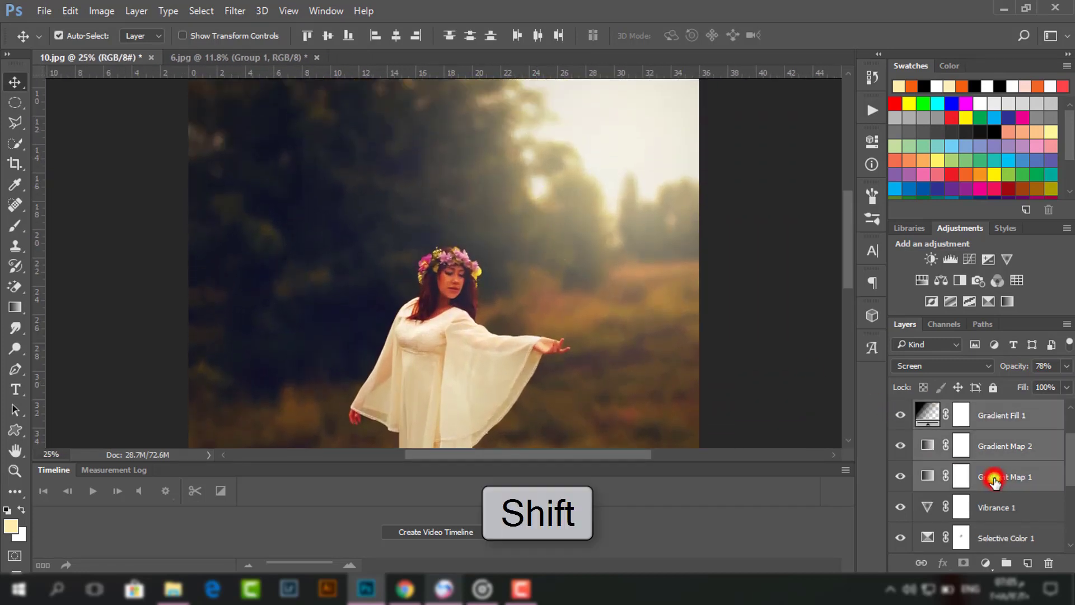
pyautogui.scroll(2, 991, 480)
pyautogui.hotkey('ctrl', 'g')
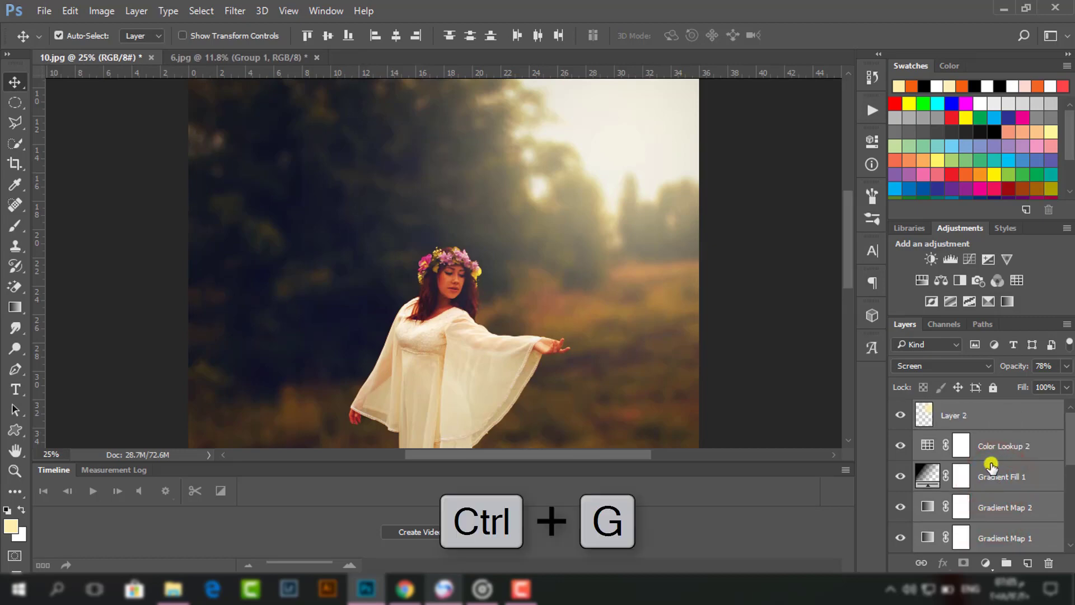
pyautogui.click(963, 561)
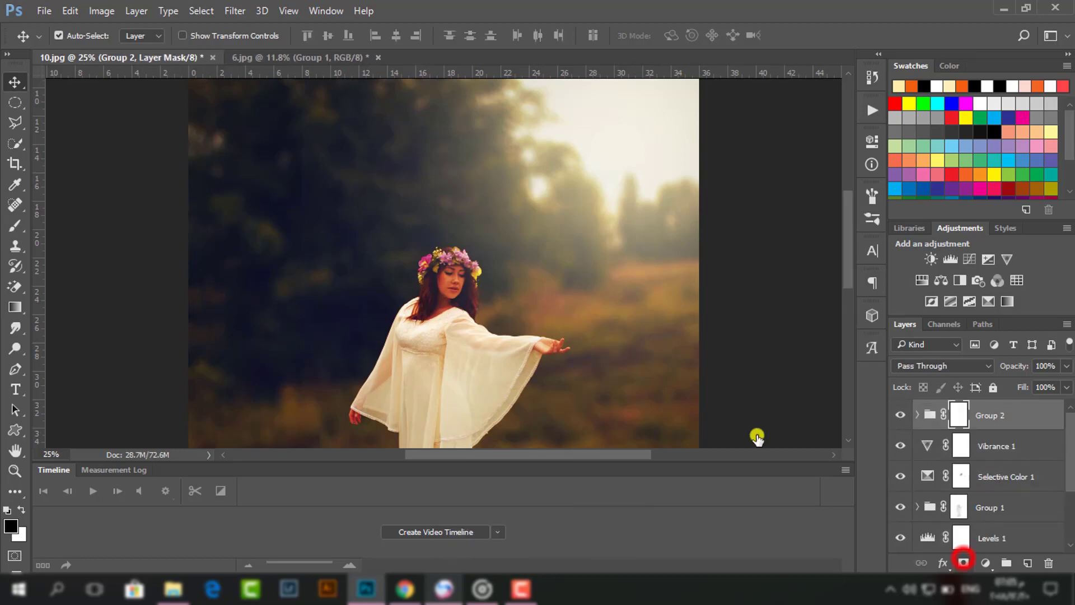
# - Paint black over the woman's face on the Group 2 mask with a 125 px brush at 17% opacity
pyautogui.click(12, 225)
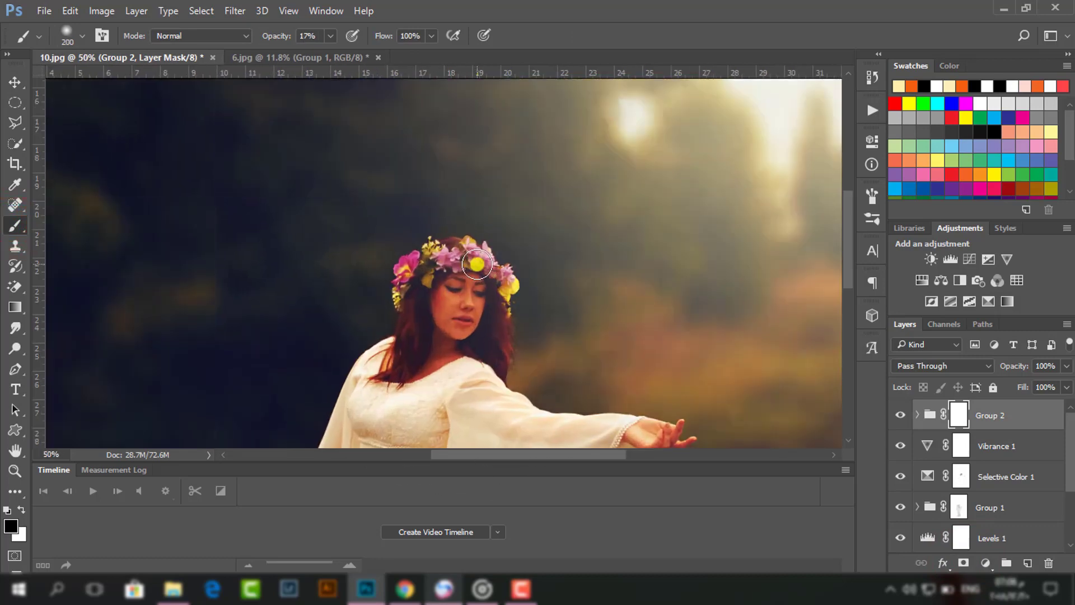
pyautogui.hotkey('ctrl', '+')
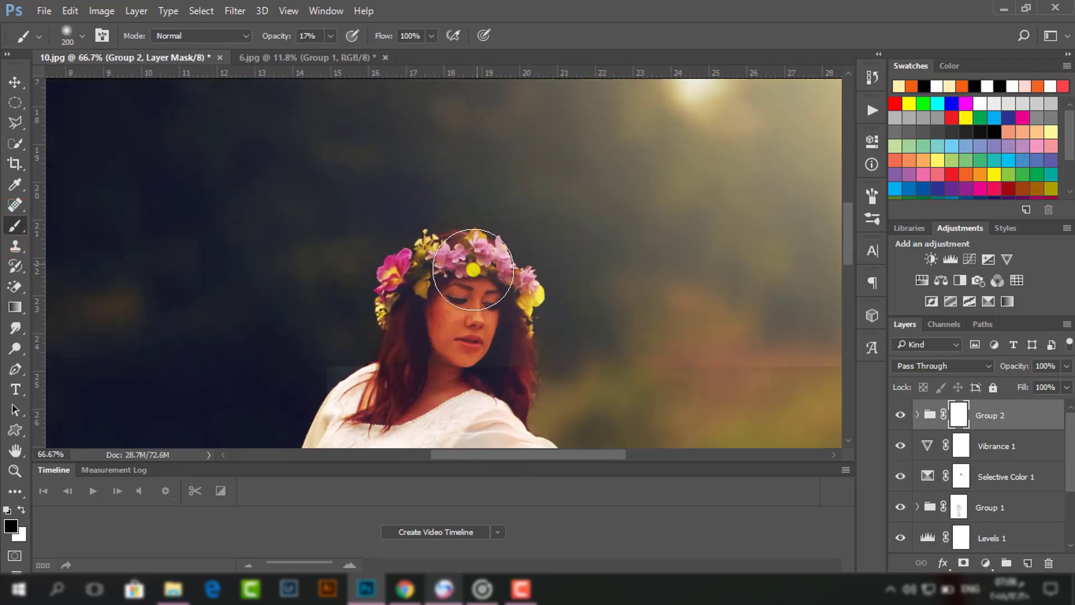
pyautogui.scroll(-2, 456, 294)
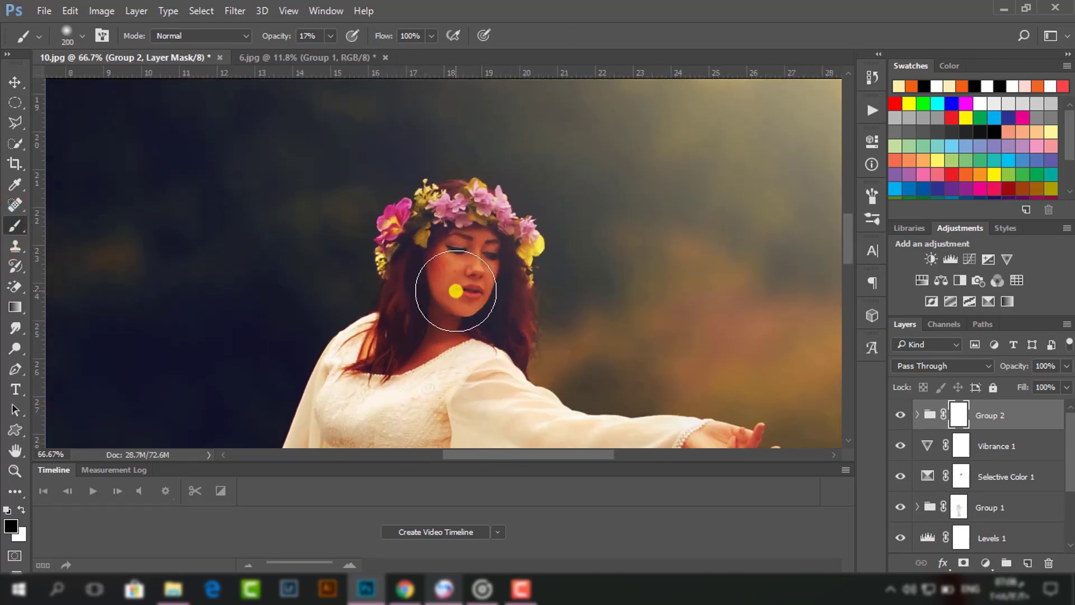
pyautogui.press('[')
pyautogui.press('[')
pyautogui.press('[')
pyautogui.moveTo(464, 258)
pyautogui.mouseDown()
pyautogui.moveTo(453, 311)
pyautogui.moveTo(474, 282)
pyautogui.moveTo(482, 241)
pyautogui.moveTo(449, 208)
pyautogui.mouseUp()
pyautogui.scroll(-3, 479, 339)
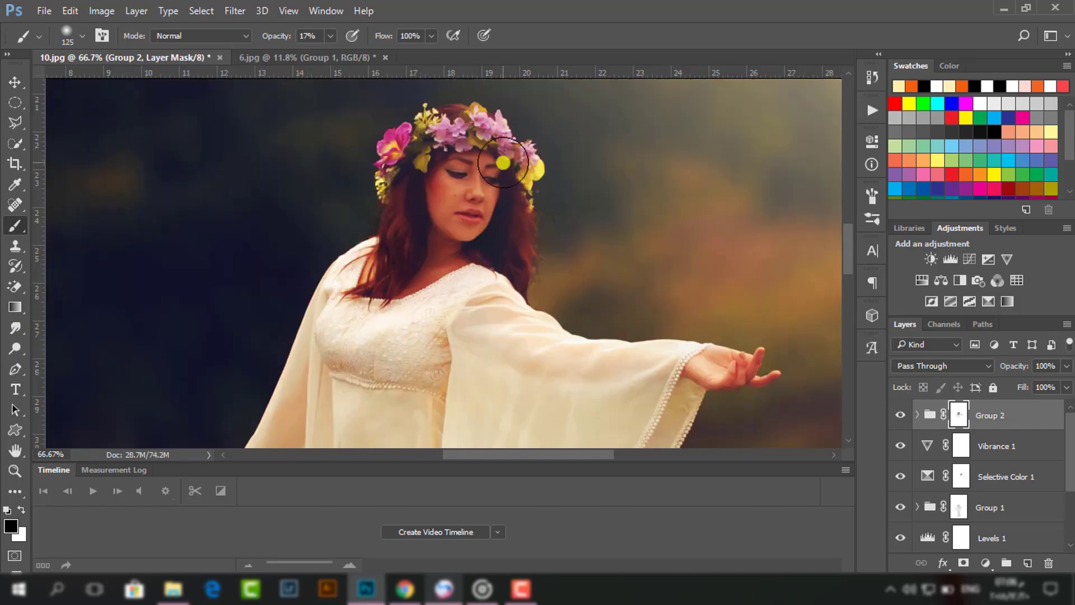
# - Add a new empty layer directly above Layer 1
pyautogui.hotkey('ctrl', '0')
pyautogui.click(15, 81)
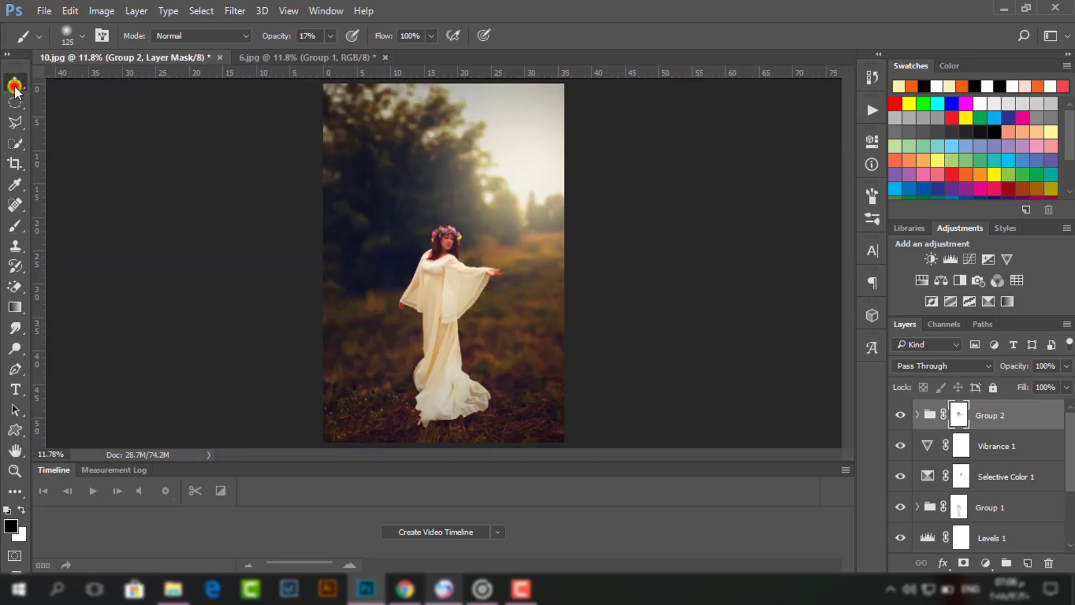
pyautogui.scroll(-3, 1008, 504)
pyautogui.click(951, 512)
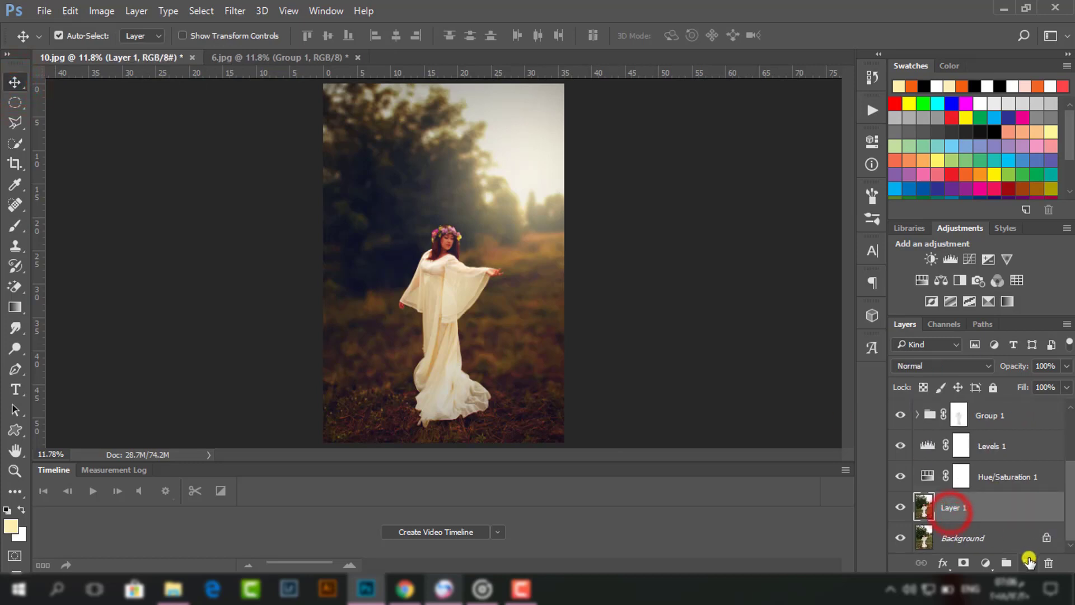
pyautogui.click(1028, 560)
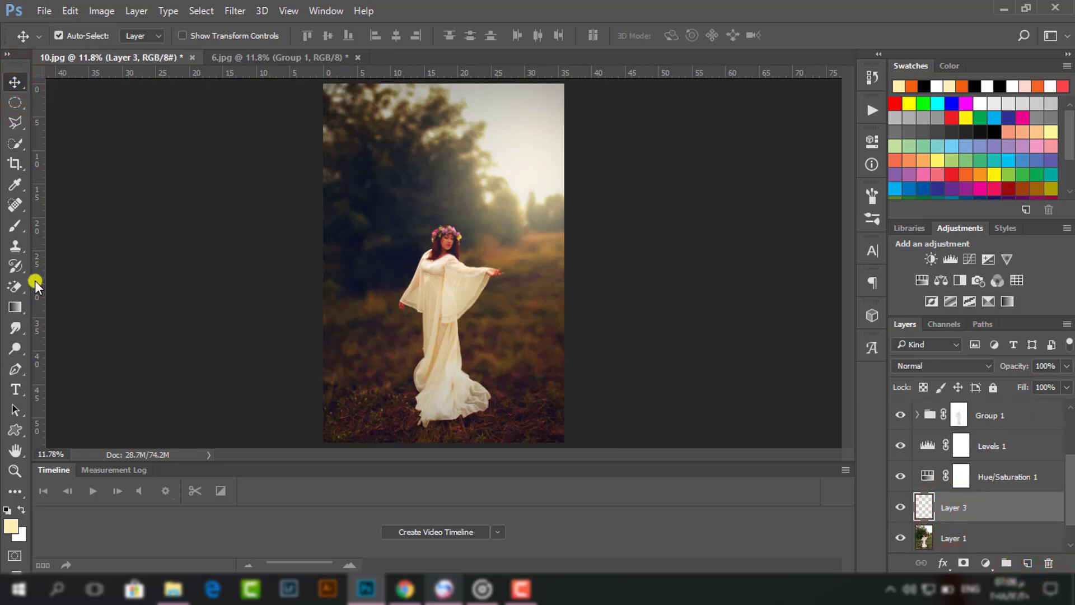
# - Paint a black vignette around the photo's edges on Layer 3 with a 1500 px soft brush at 100% opacity
pyautogui.click(14, 227)
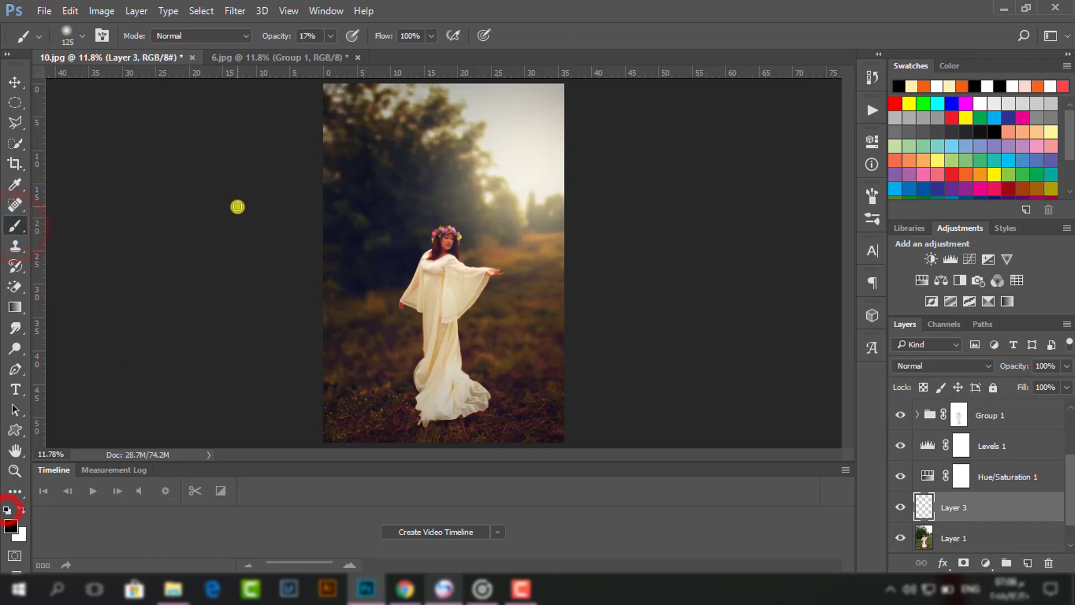
pyautogui.press(']')
pyautogui.press(']')
pyautogui.press(']')
pyautogui.press(']')
pyautogui.press(']')
pyautogui.press(']')
pyautogui.press(']')
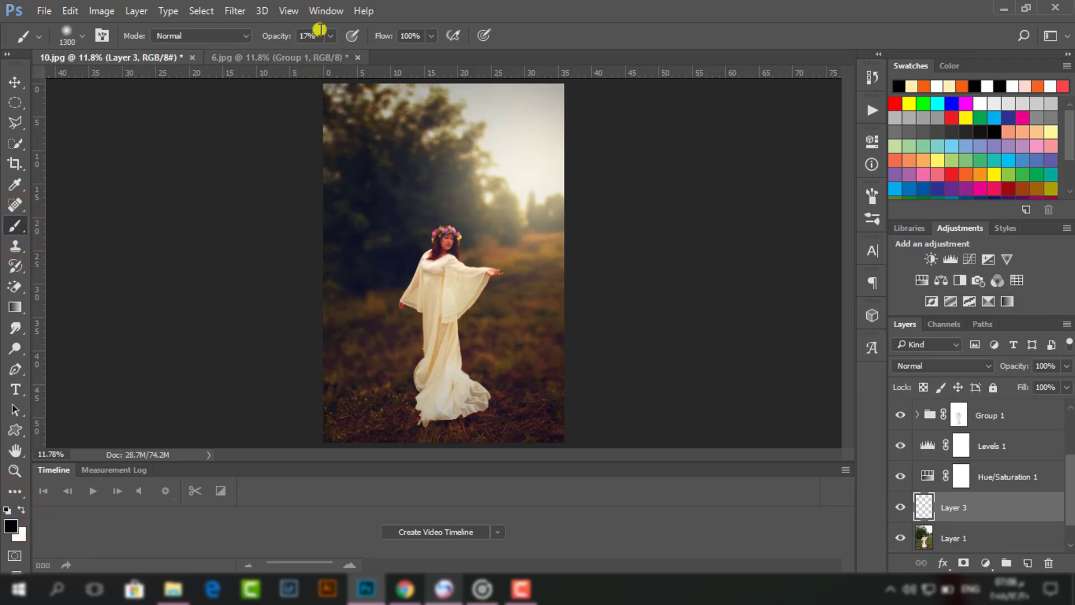
pyautogui.press(']')
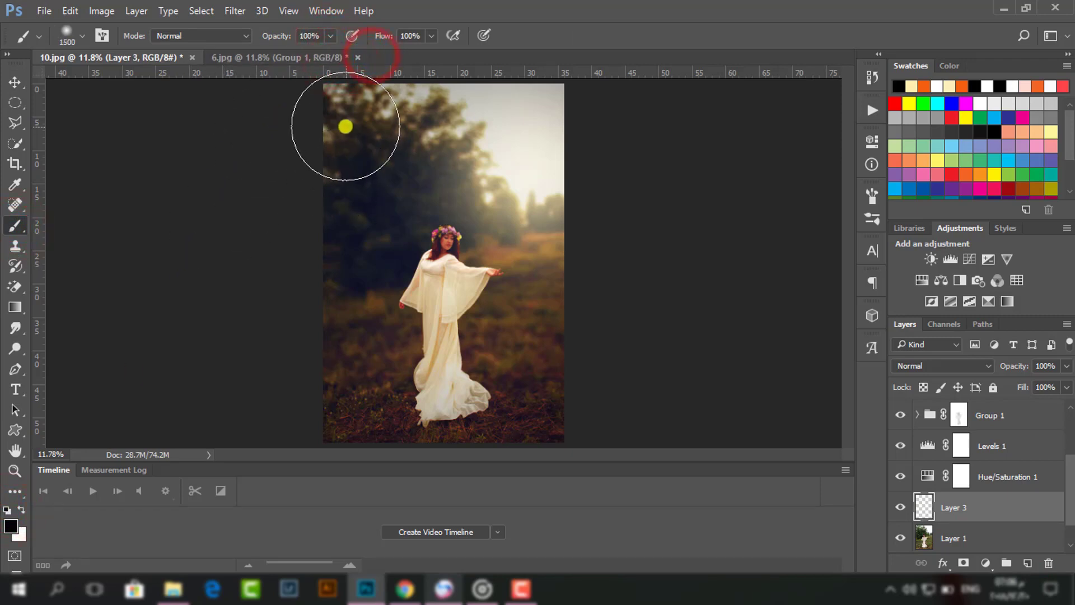
pyautogui.moveTo(331, 116)
pyautogui.mouseDown()
pyautogui.moveTo(322, 353)
pyautogui.moveTo(358, 422)
pyautogui.moveTo(398, 445)
pyautogui.moveTo(474, 453)
pyautogui.moveTo(540, 424)
pyautogui.moveTo(563, 355)
pyautogui.moveTo(569, 246)
pyautogui.moveTo(552, 101)
pyautogui.moveTo(502, 81)
pyautogui.moveTo(363, 101)
pyautogui.moveTo(288, 120)
pyautogui.mouseUp()
# - Set the black vignette on Layer 3 to Soft Light blend mode with about 14% opacity
pyautogui.click(15, 83)
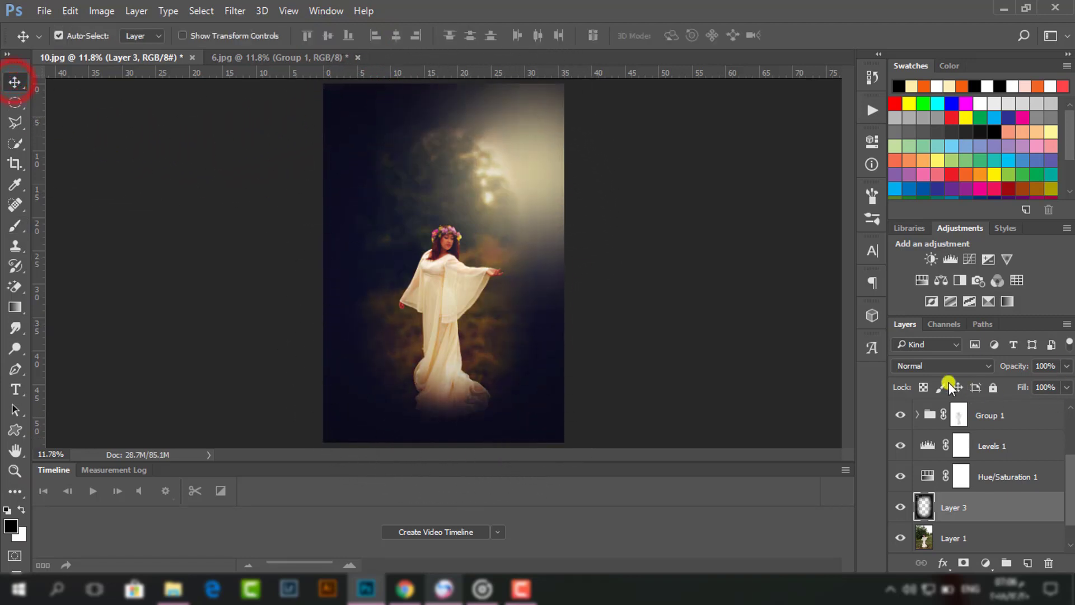
pyautogui.click(904, 366)
pyautogui.click(924, 157)
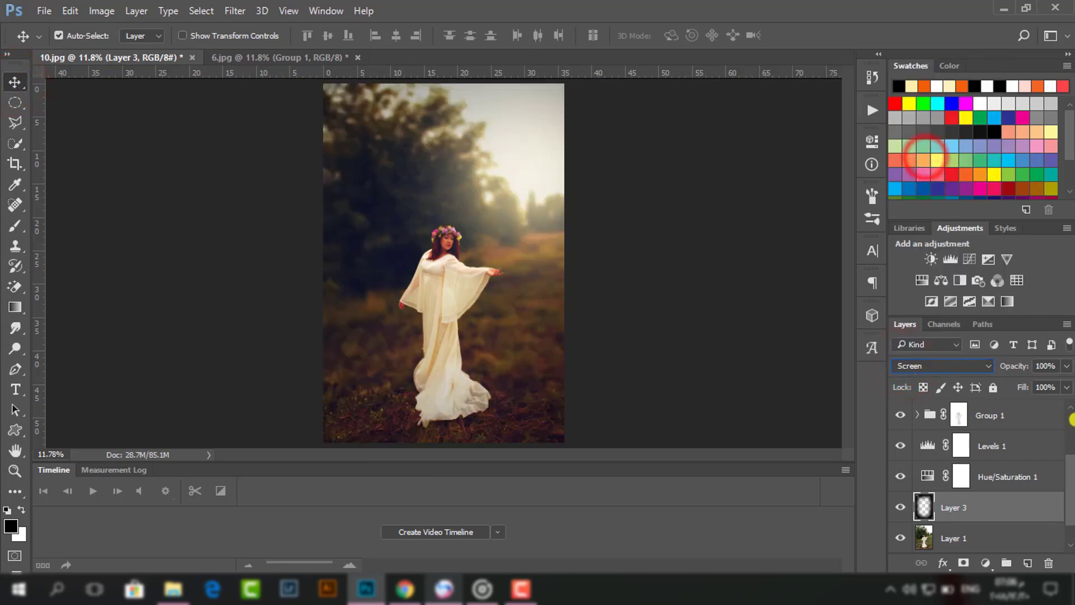
pyautogui.click(1068, 367)
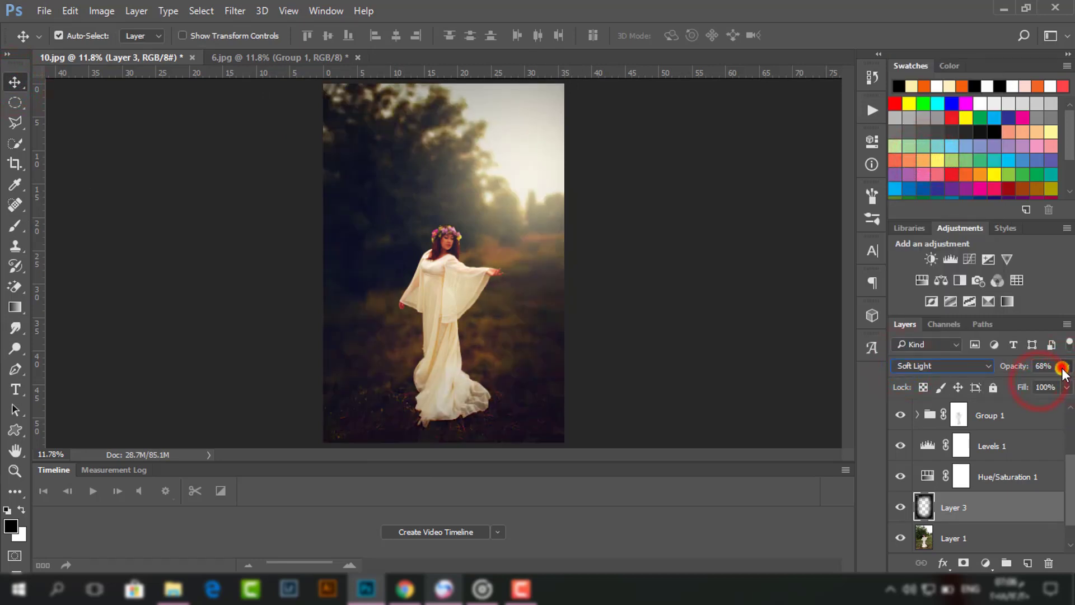
pyautogui.click(1065, 368)
pyautogui.moveTo(1025, 383); pyautogui.dragTo(1002, 385)
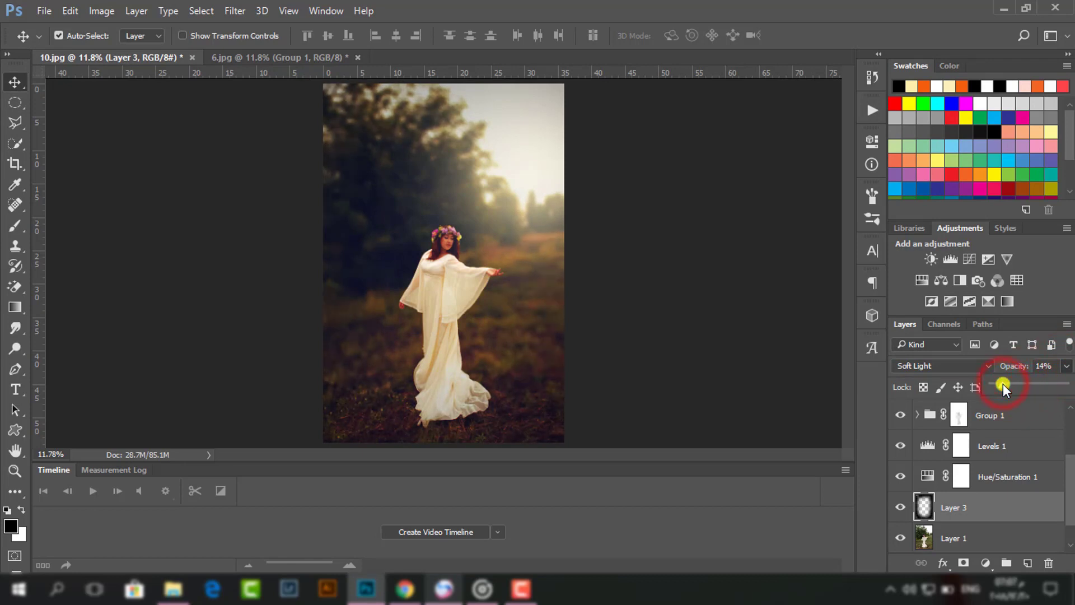
pyautogui.moveTo(1004, 384); pyautogui.dragTo(1003, 386)
# - Add a new layer above Layer 3 and paint white over the woman with a 1500 px brush at 100% opacity
pyautogui.click(1028, 562)
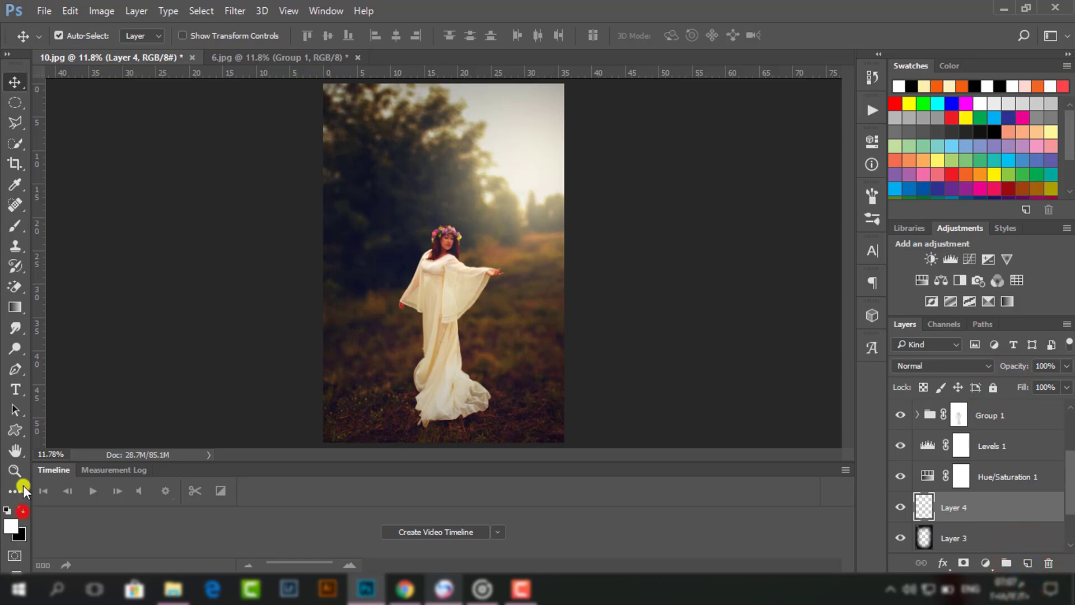
pyautogui.click(15, 229)
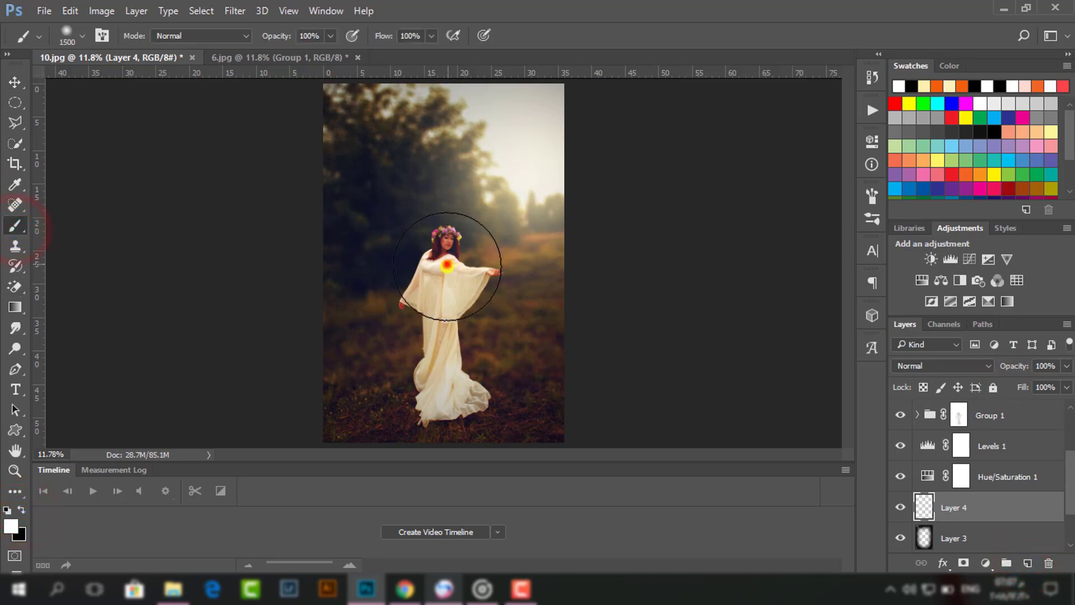
pyautogui.moveTo(446, 263)
pyautogui.mouseDown()
pyautogui.moveTo(444, 388)
pyautogui.moveTo(449, 238)
pyautogui.moveTo(491, 246)
pyautogui.mouseUp()
# - Set the white paint on Layer 4 to Screen blend mode with 16% opacity
pyautogui.click(907, 367)
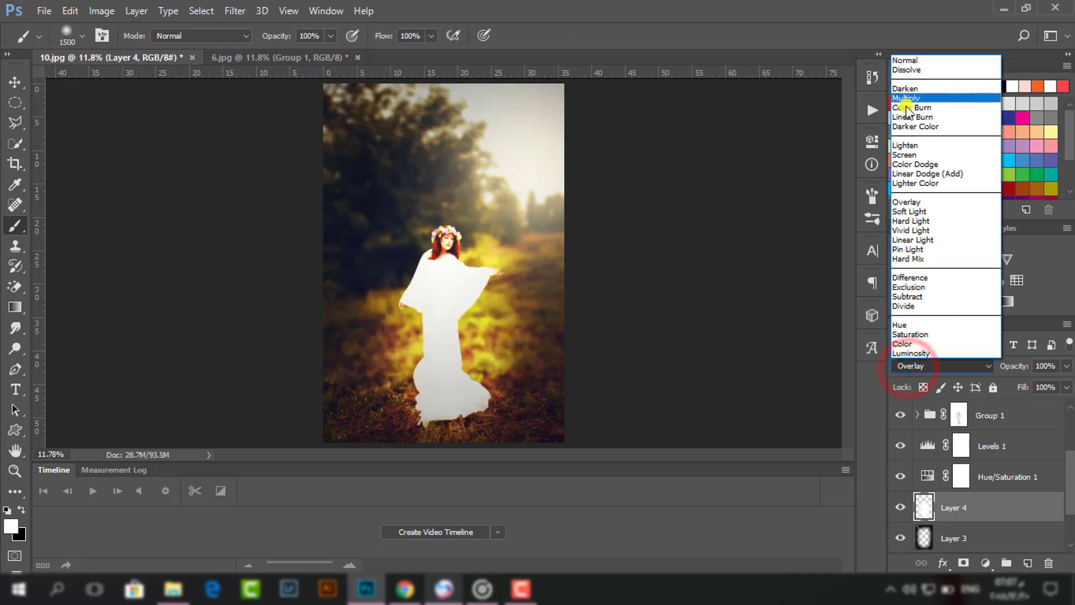
pyautogui.click(909, 150)
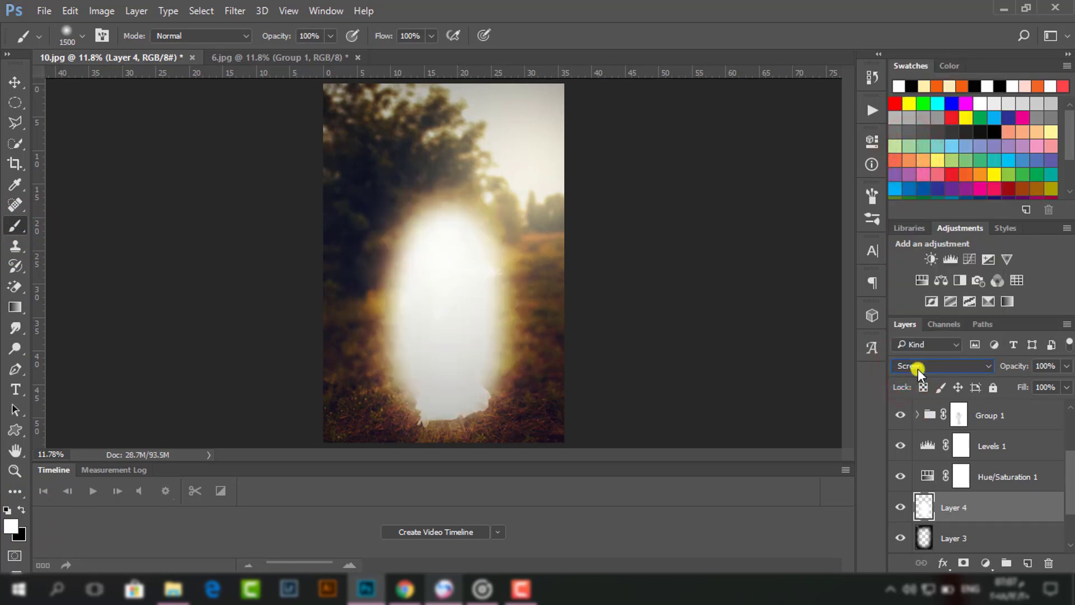
pyautogui.click(1066, 366)
pyautogui.moveTo(1010, 384); pyautogui.dragTo(1004, 384)
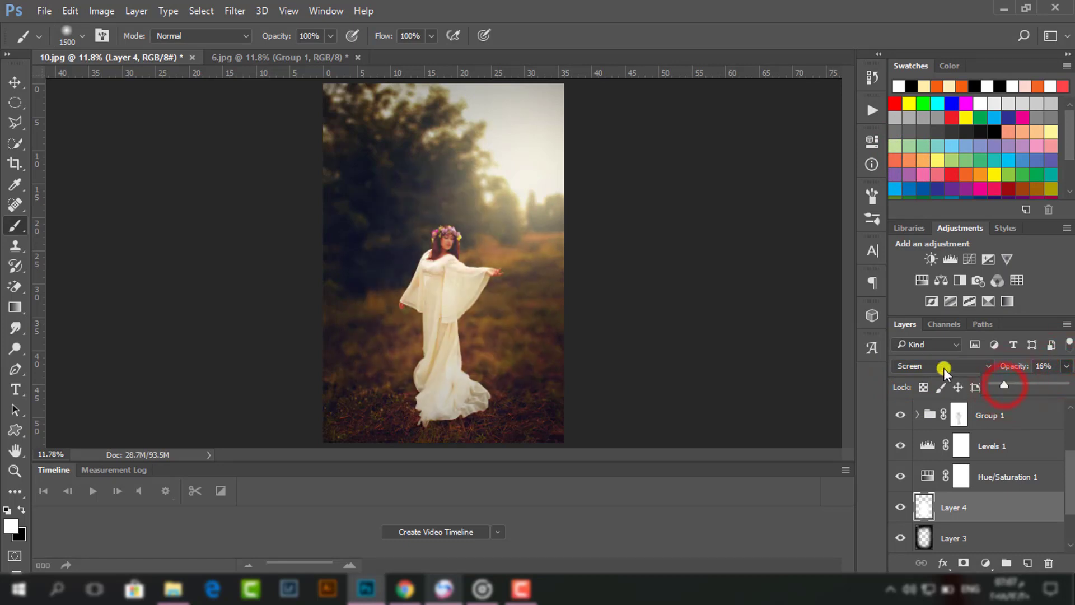
# - Try the Multiply blend mode on Layer 4 and return it to Screen
pyautogui.click(910, 366)
pyautogui.click(904, 98)
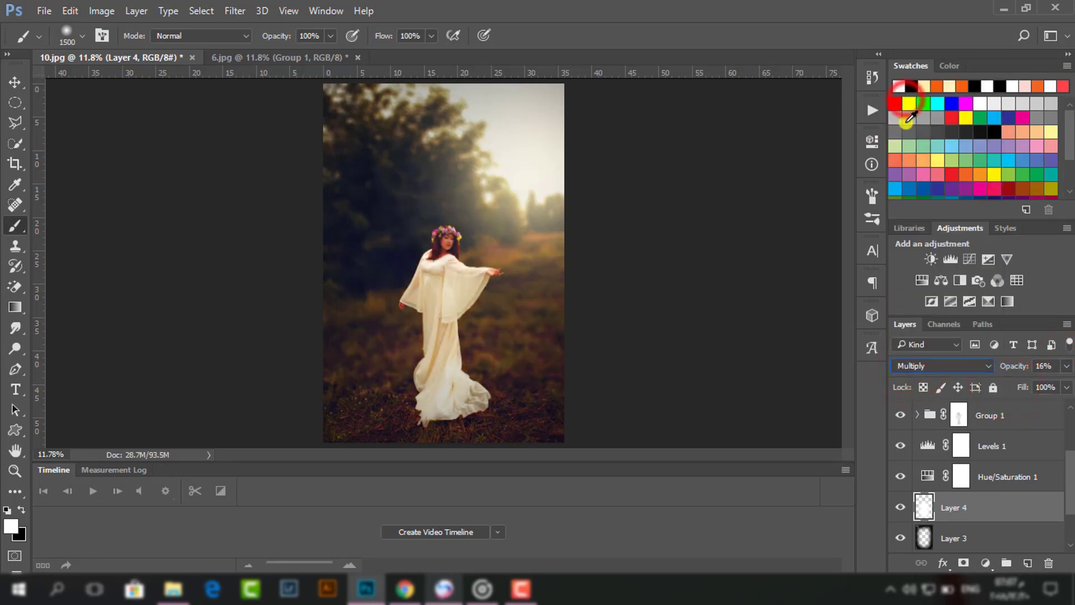
pyautogui.click(913, 366)
pyautogui.click(904, 154)
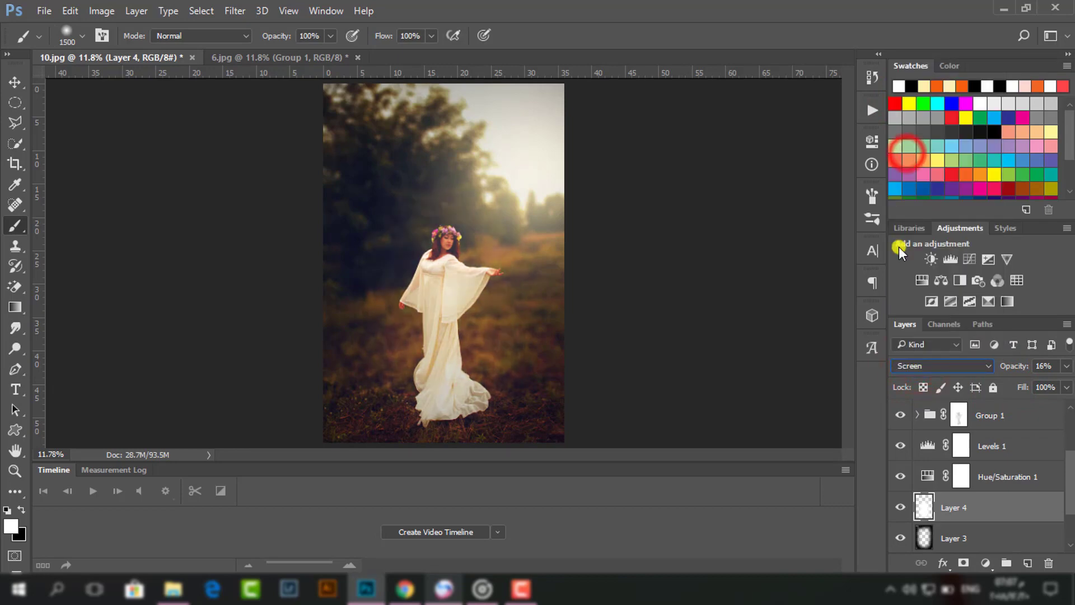
# - Enlarge the white glow on Layer 4 slightly with Free Transform
pyautogui.hotkey('ctrl', '+')
pyautogui.hotkey('ctrl', 't')
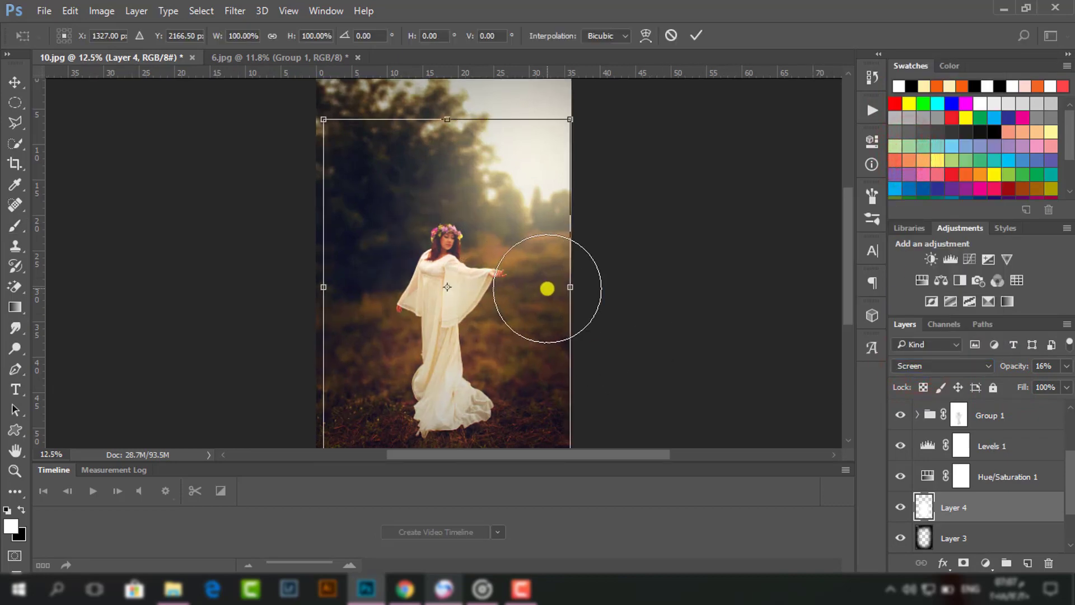
pyautogui.moveTo(572, 120); pyautogui.dragTo(603, 117)
pyautogui.click(686, 33)
pyautogui.press('b')
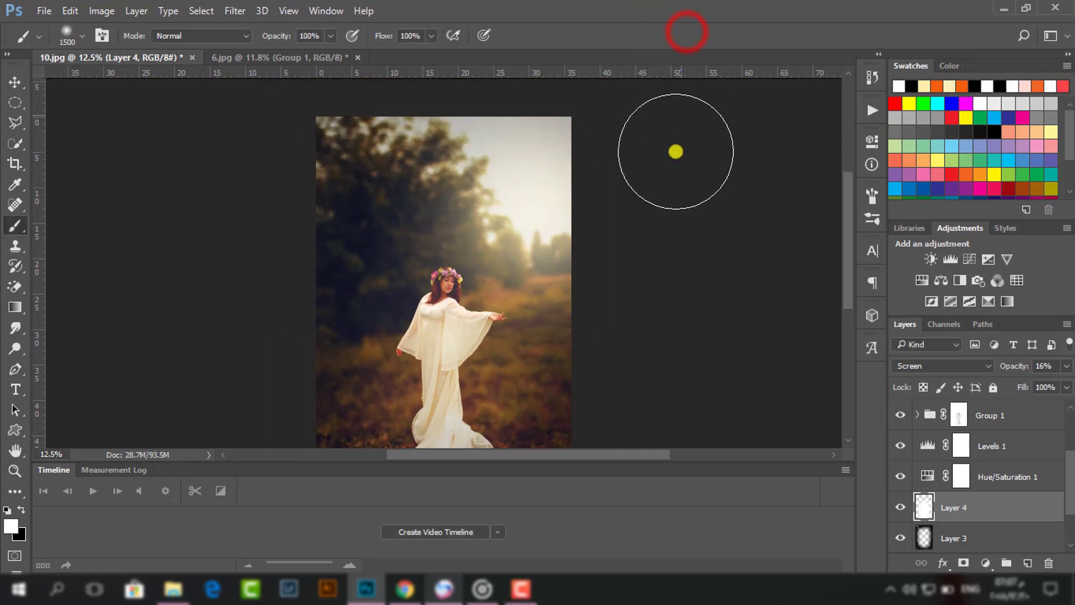
pyautogui.click(20, 82)
pyautogui.hotkey('ctrl', '+')
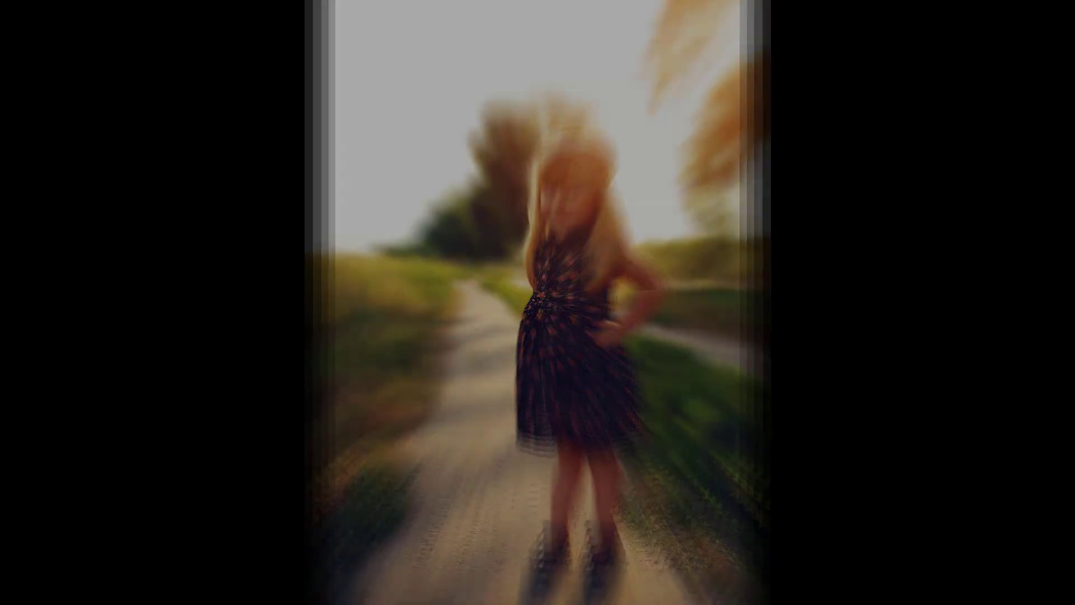
# - Duplicate the Background layer of the girl's photo in 6.jpg
pyautogui.click(918, 426)
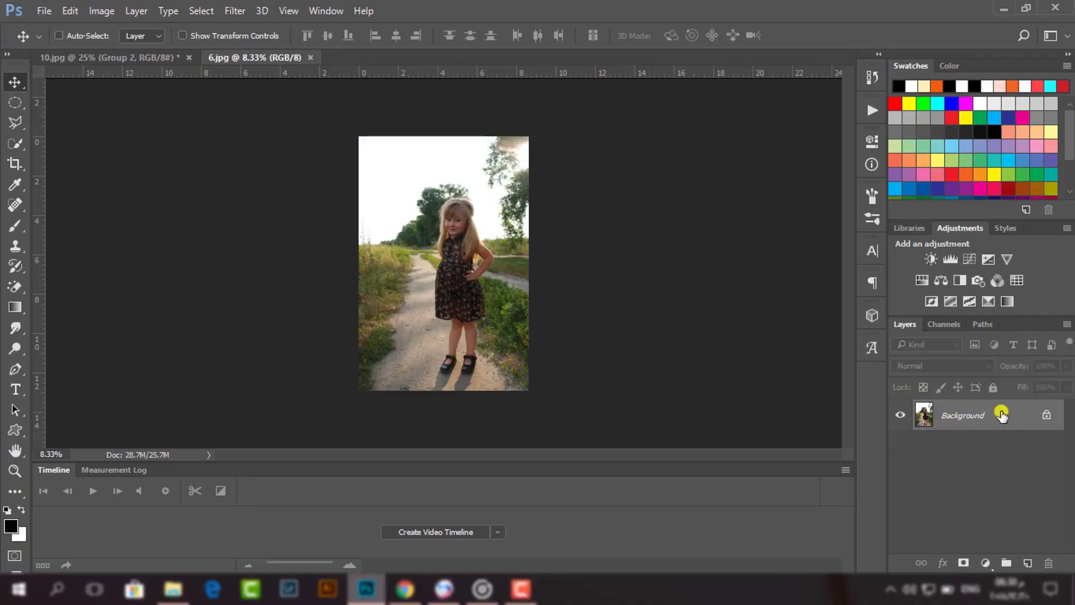
pyautogui.hotkey('ctrl', 'j')
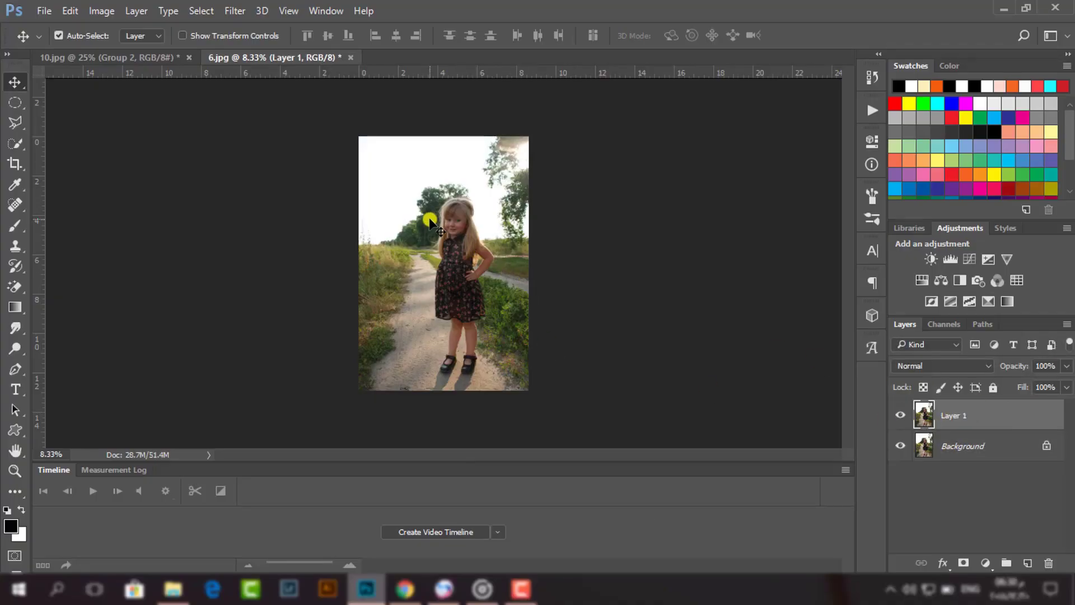
# - Select the girl's face and hair on Layer 1 using the Quick Selection tool at 200 px
pyautogui.scroll(3, 430, 221)
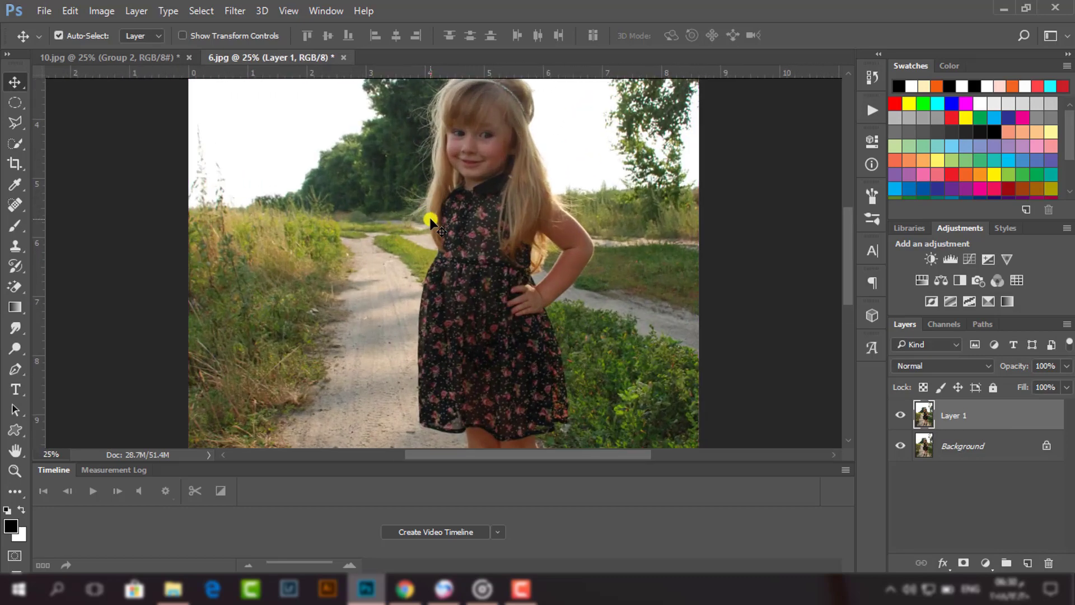
pyautogui.scroll(1, 430, 219)
pyautogui.click(13, 144)
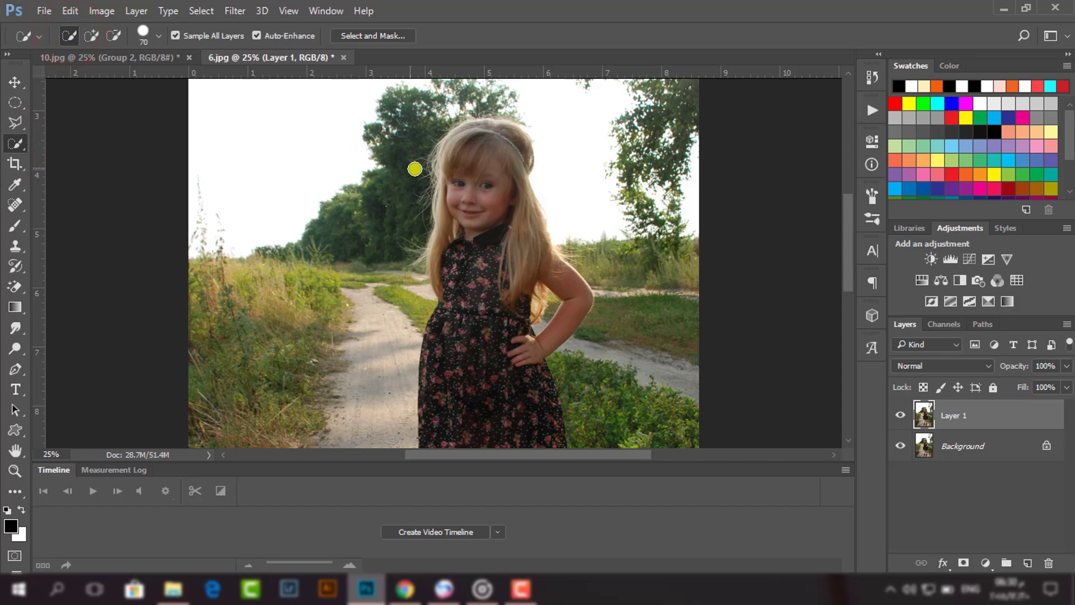
pyautogui.press('[')
pyautogui.moveTo(481, 182); pyautogui.dragTo(481, 220)
pyautogui.press('[')
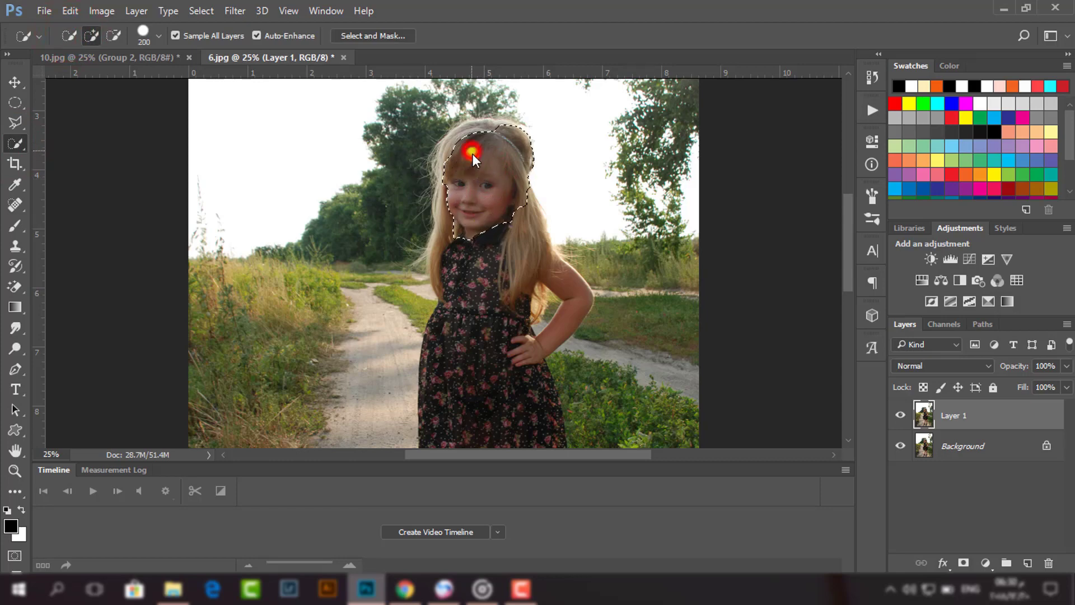
pyautogui.click(471, 152)
# - Extend the quick selection over the girl's floral dress and her bent arm
pyautogui.scroll(-1, 496, 261)
pyautogui.click(485, 258)
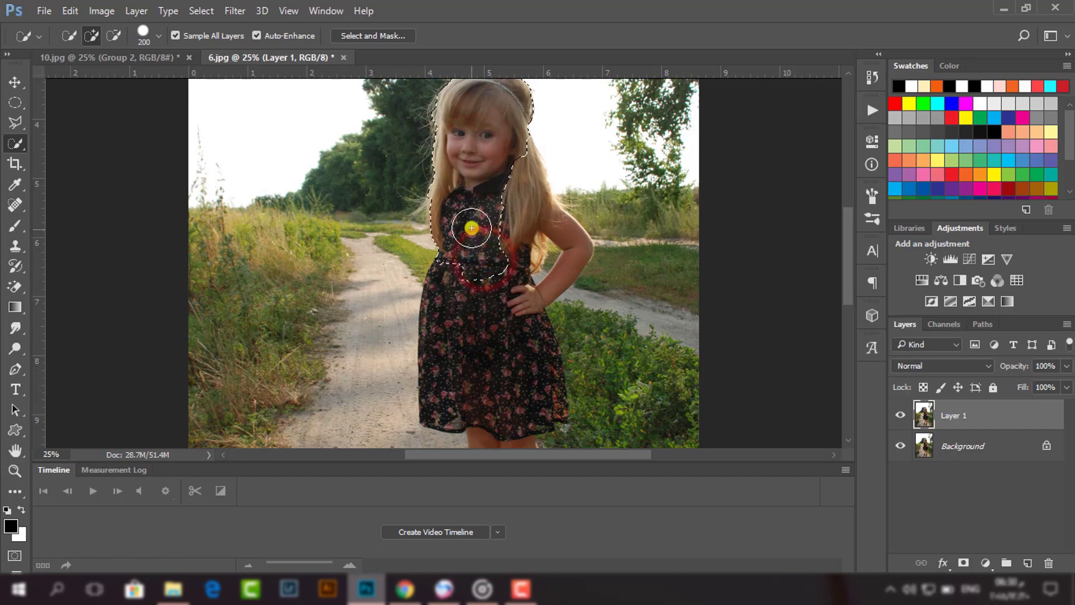
pyautogui.click(481, 323)
pyautogui.scroll(-3, 492, 319)
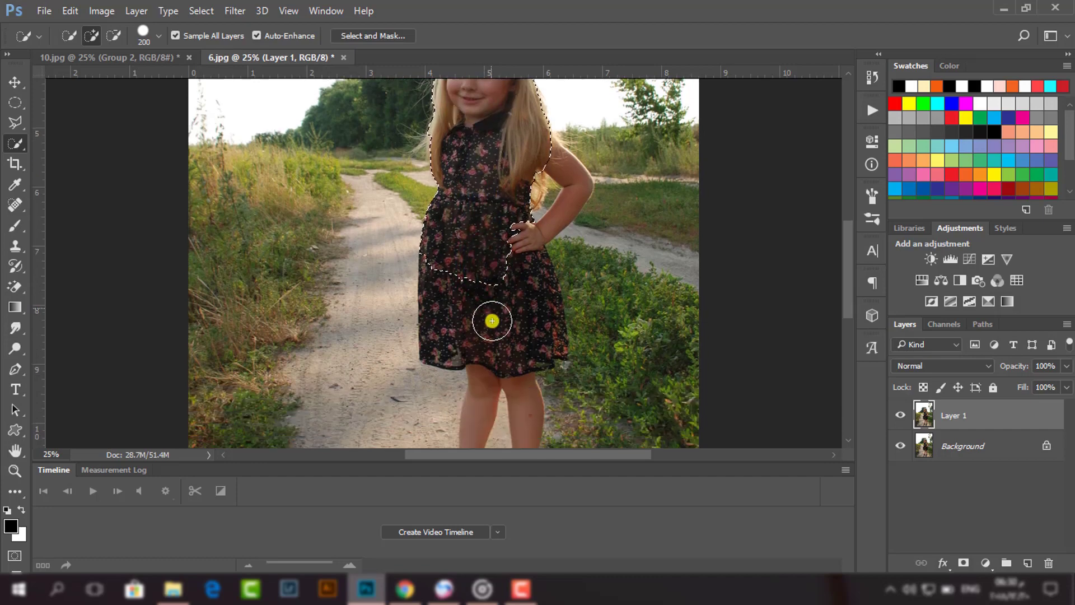
pyautogui.click(496, 313)
pyautogui.scroll(4, 463, 300)
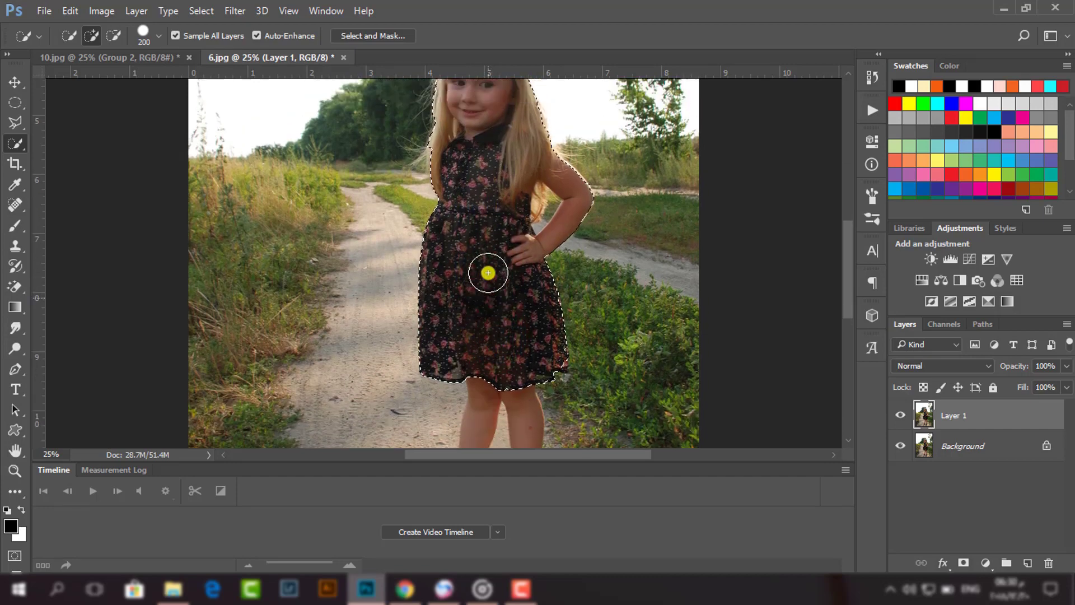
# - Add the top of the girl's head above the hairband to the selection with the Quick Selection size at 100 px
pyautogui.press('[')
pyautogui.press('[')
pyautogui.press('[')
pyautogui.press('[')
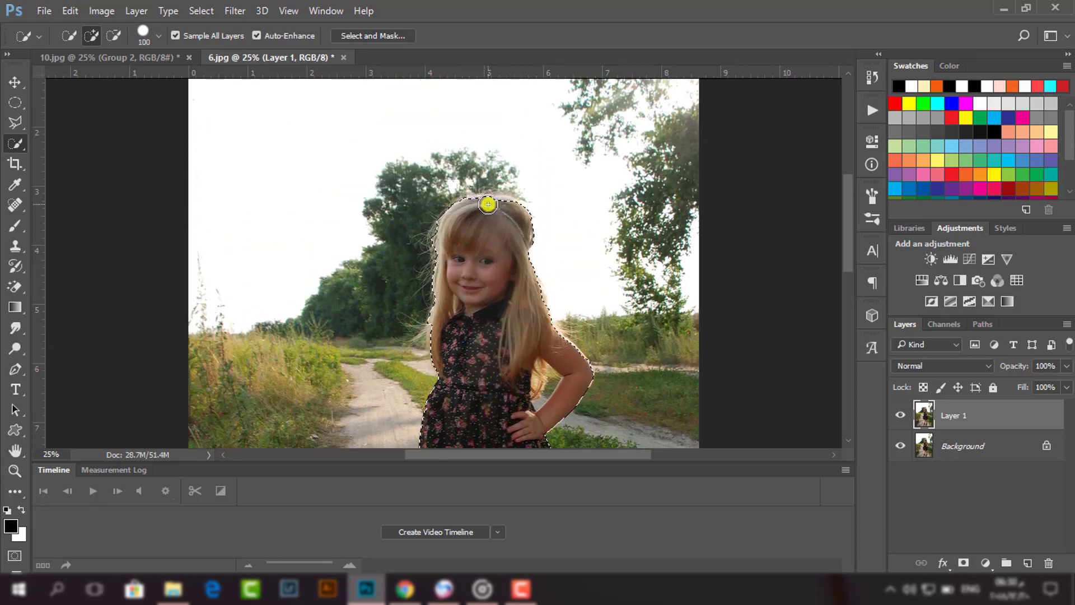
pyautogui.click(490, 204)
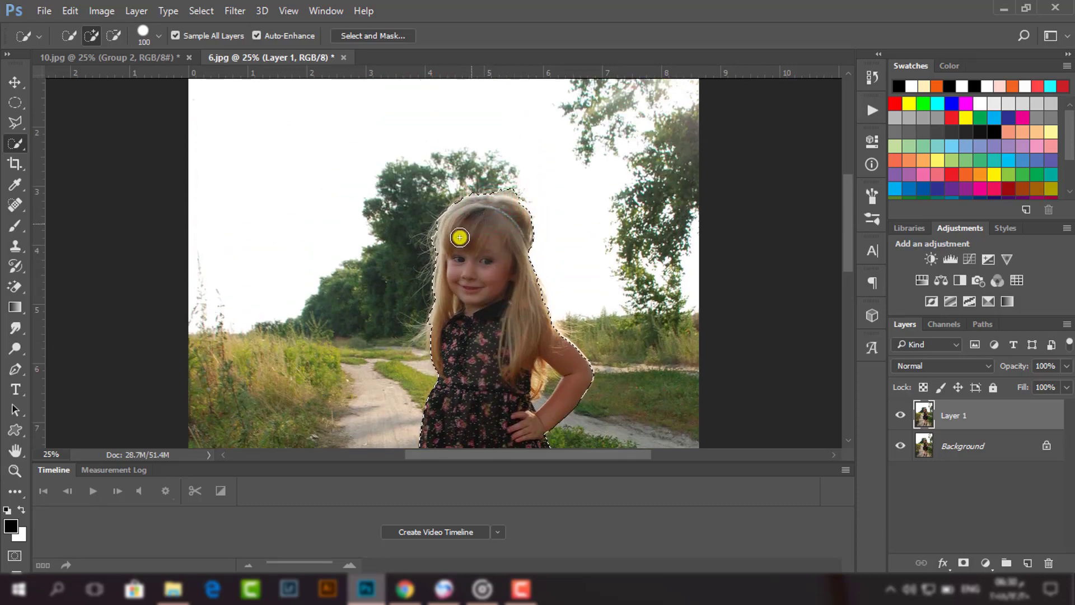
# - Extend the quick selection over both of the girl's legs and her black shoes
pyautogui.scroll(-1, 459, 238)
pyautogui.scroll(-5, 448, 252)
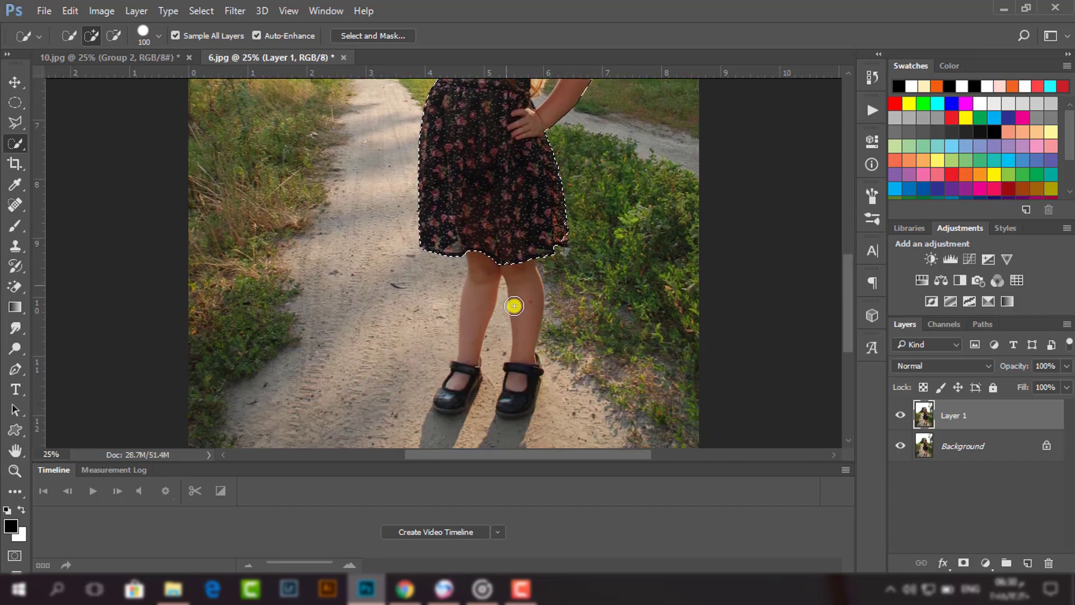
pyautogui.scroll(-1, 514, 305)
pyautogui.moveTo(520, 268)
pyautogui.mouseDown()
pyautogui.moveTo(520, 366)
pyautogui.moveTo(512, 382)
pyautogui.moveTo(491, 365)
pyautogui.mouseUp()
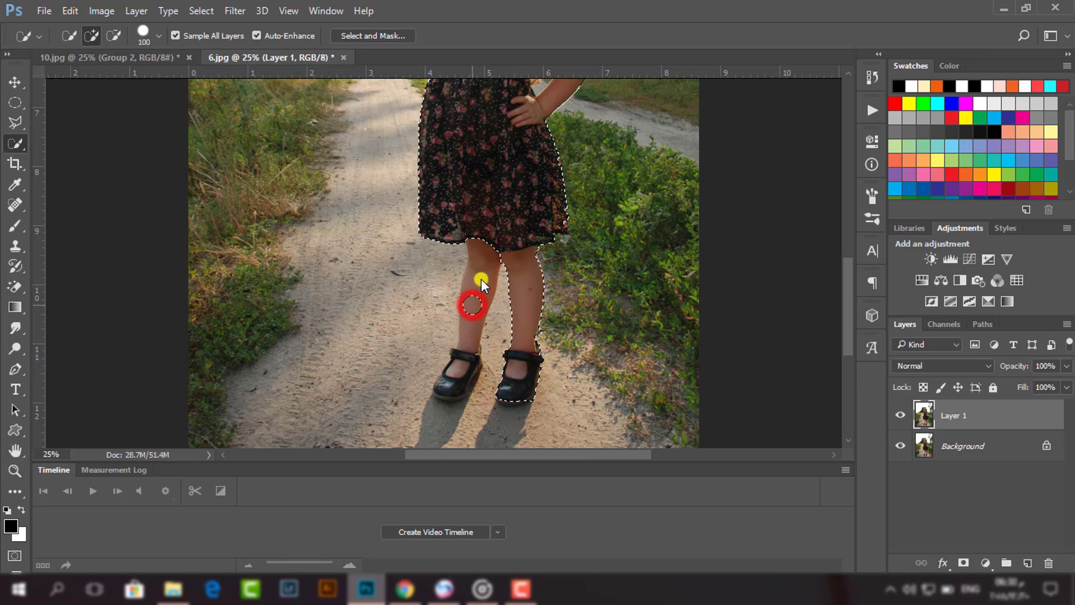
pyautogui.moveTo(472, 305); pyautogui.dragTo(481, 268)
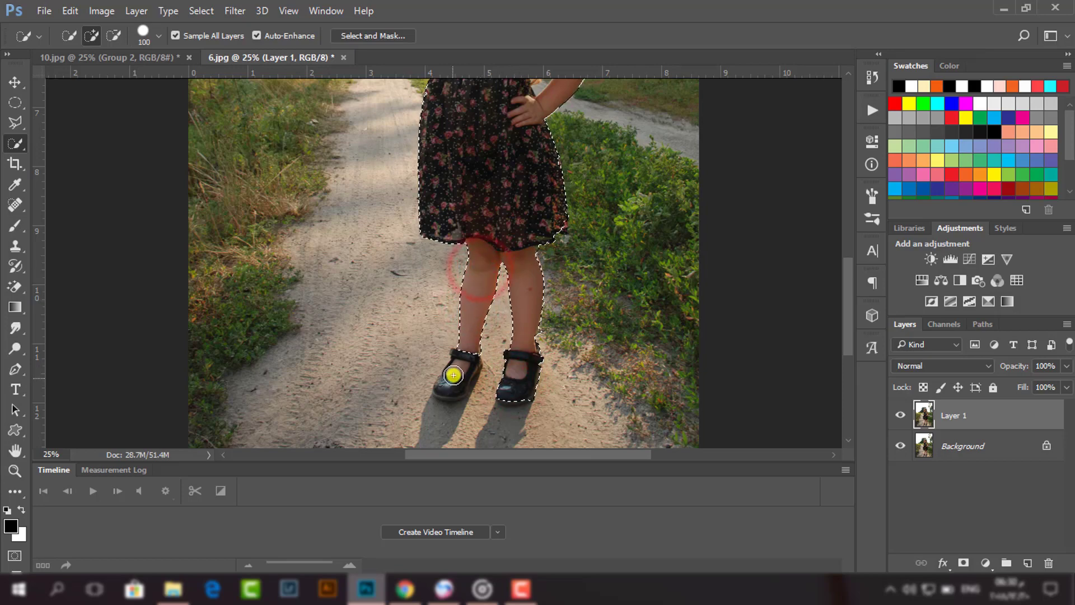
pyautogui.moveTo(454, 376); pyautogui.dragTo(456, 380)
pyautogui.scroll(-3, 560, 305)
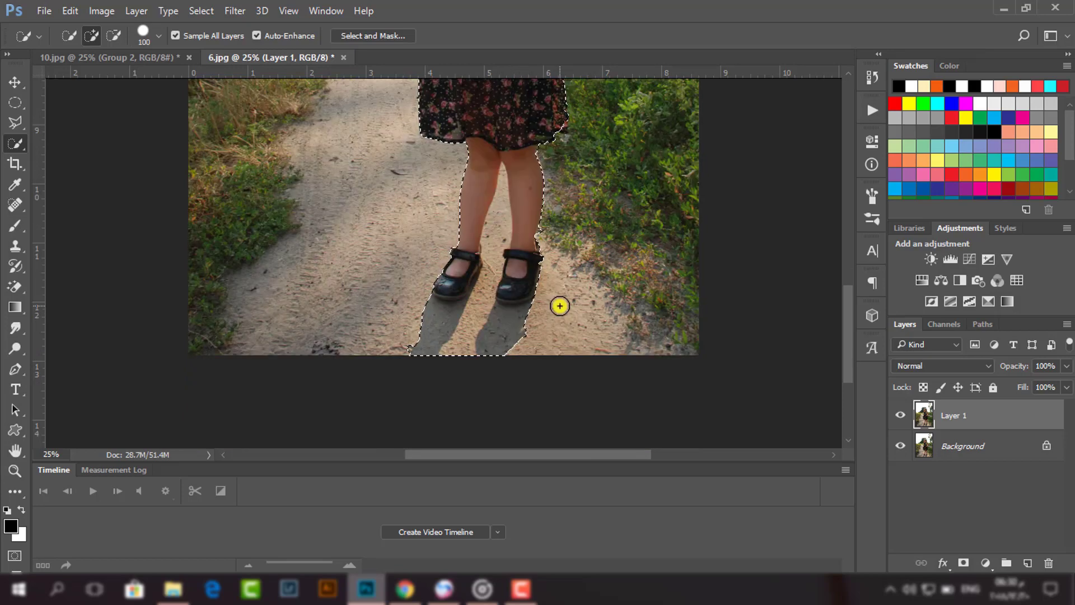
# - Subtract the path between the girl's legs and shoes from the selection at a size of 60 px
pyautogui.hotkey('ctrl', '+')
pyautogui.hotkey('ctrl', '+')
pyautogui.scroll(1, 560, 306)
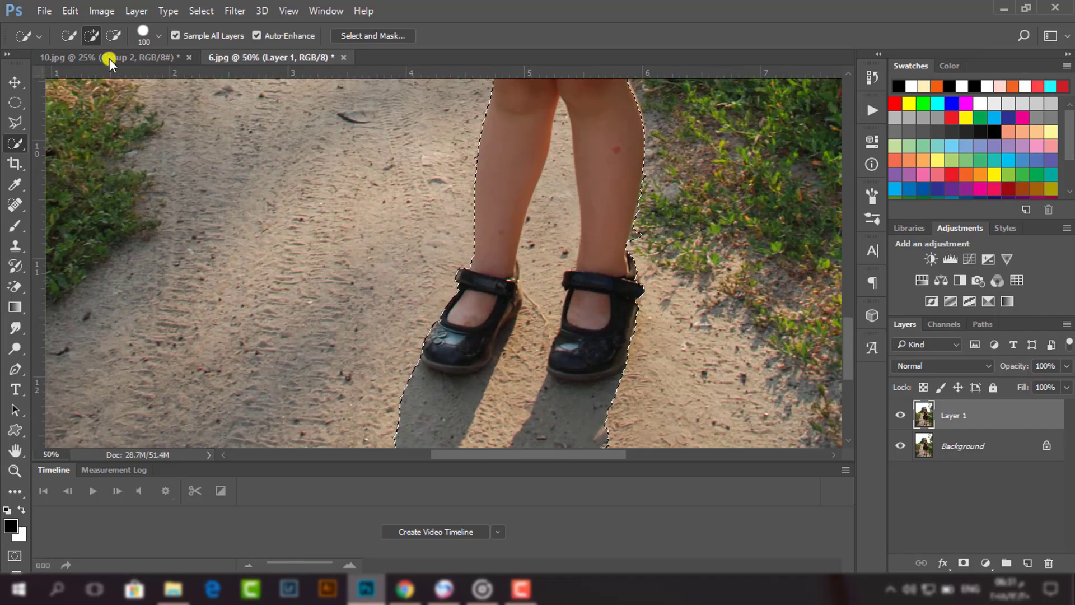
pyautogui.click(138, 35)
pyautogui.click(114, 38)
pyautogui.press('[')
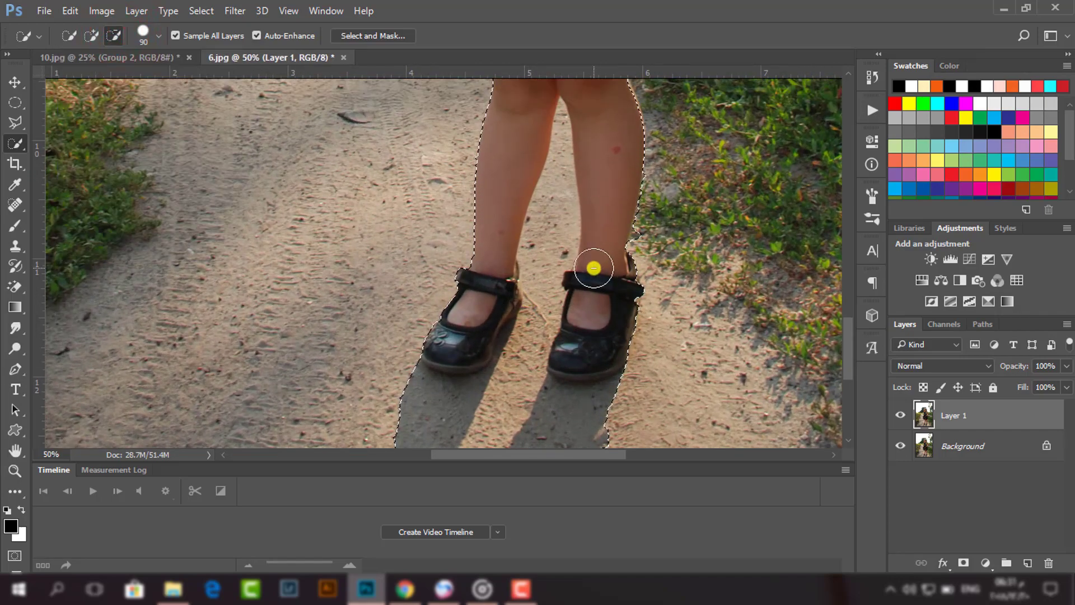
pyautogui.press('[')
pyautogui.press('[')
pyautogui.press('[')
pyautogui.click(551, 233)
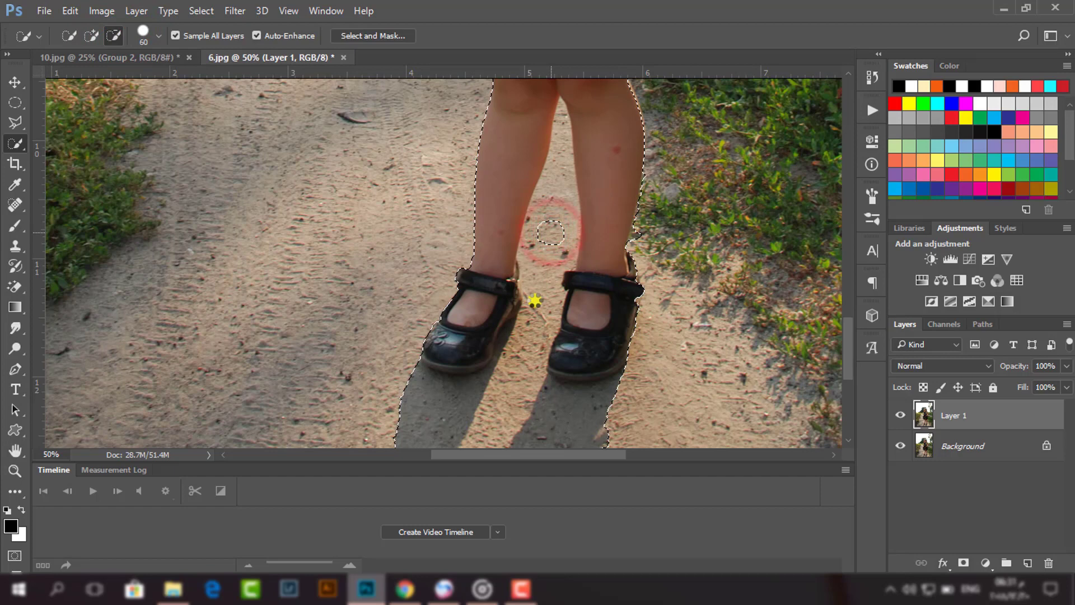
pyautogui.moveTo(508, 373); pyautogui.dragTo(512, 398)
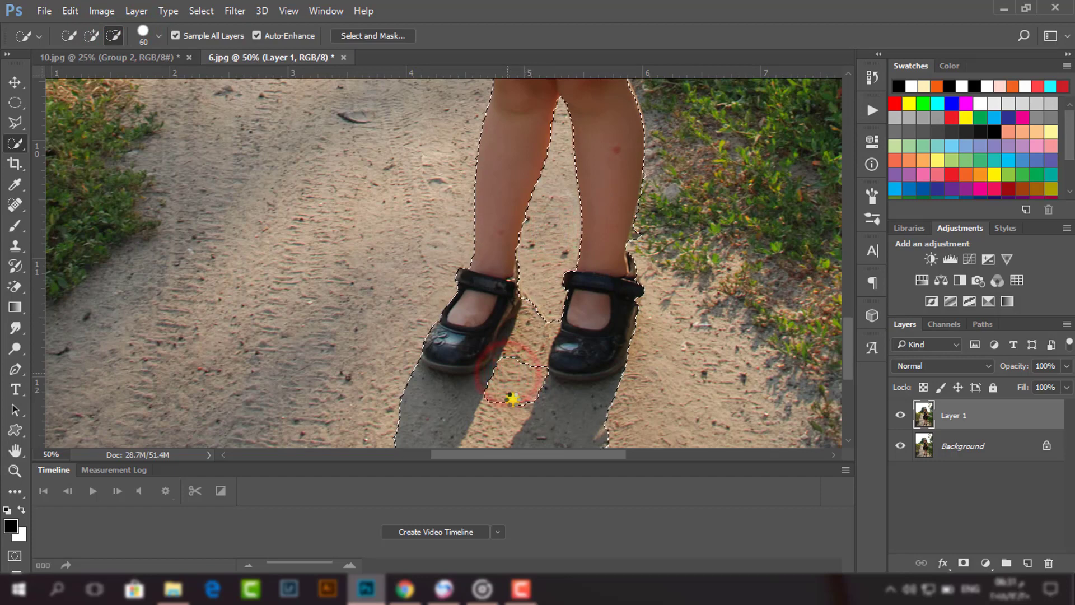
# - Subtract the shadows on the ground below both shoes from the selection
pyautogui.scroll(-1, 513, 400)
pyautogui.click(439, 385)
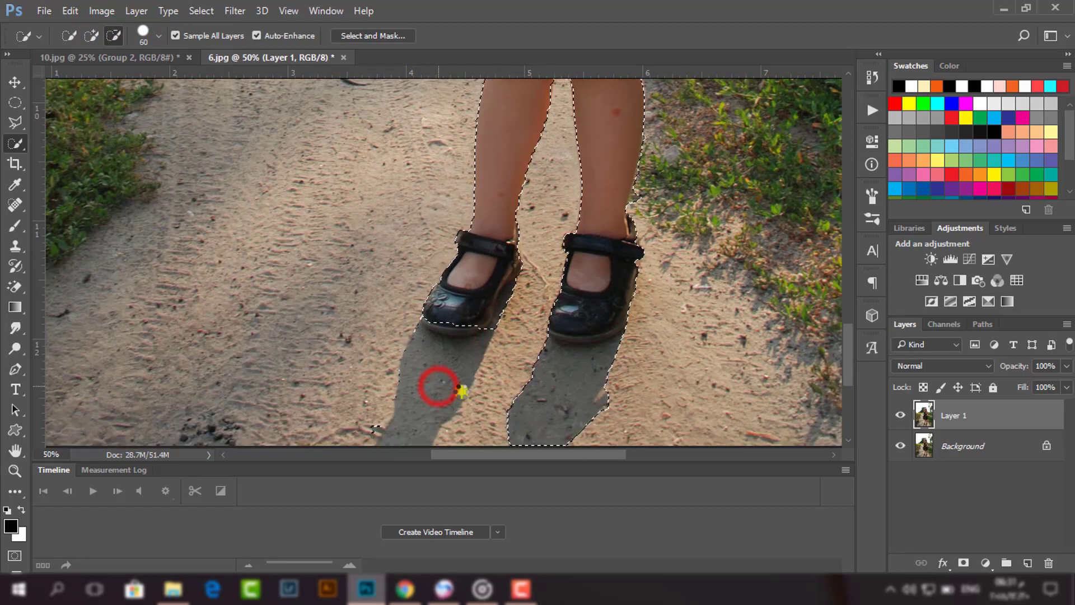
pyautogui.moveTo(571, 366); pyautogui.dragTo(571, 381)
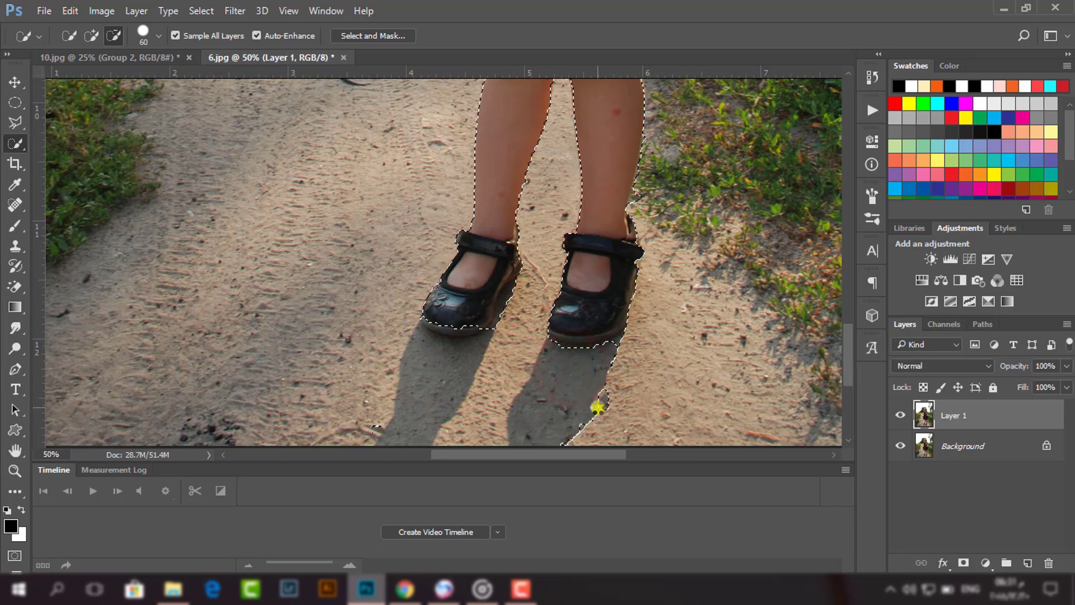
pyautogui.click(622, 349)
# - Subtract the background slivers beside the girl's ankle and under the dress hem, reducing the size to 45 px for the hem
pyautogui.scroll(2, 645, 250)
pyautogui.press(']')
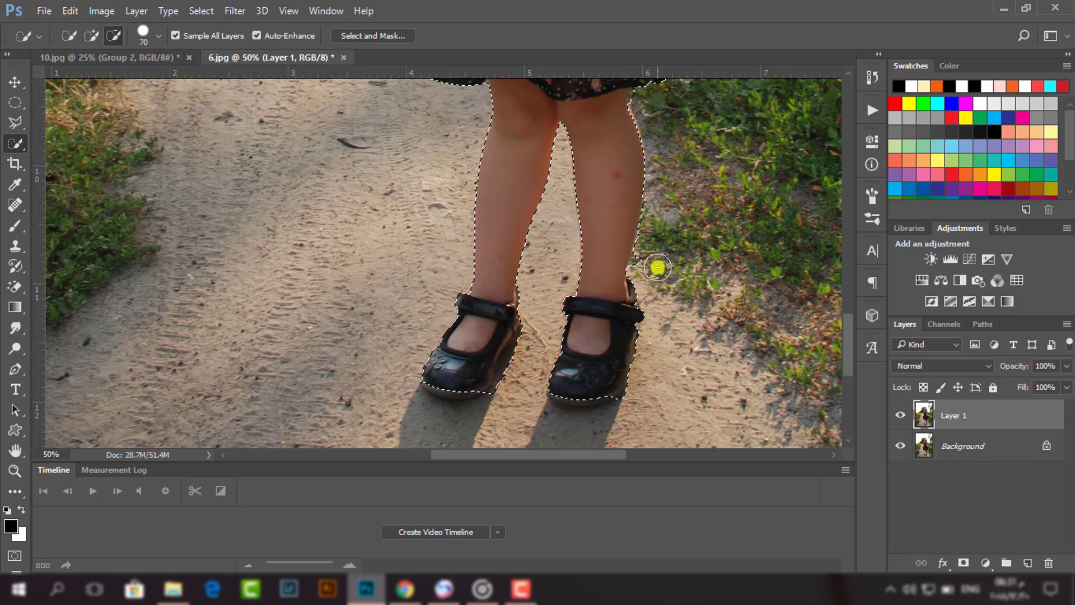
pyautogui.click(646, 267)
pyautogui.scroll(5, 661, 249)
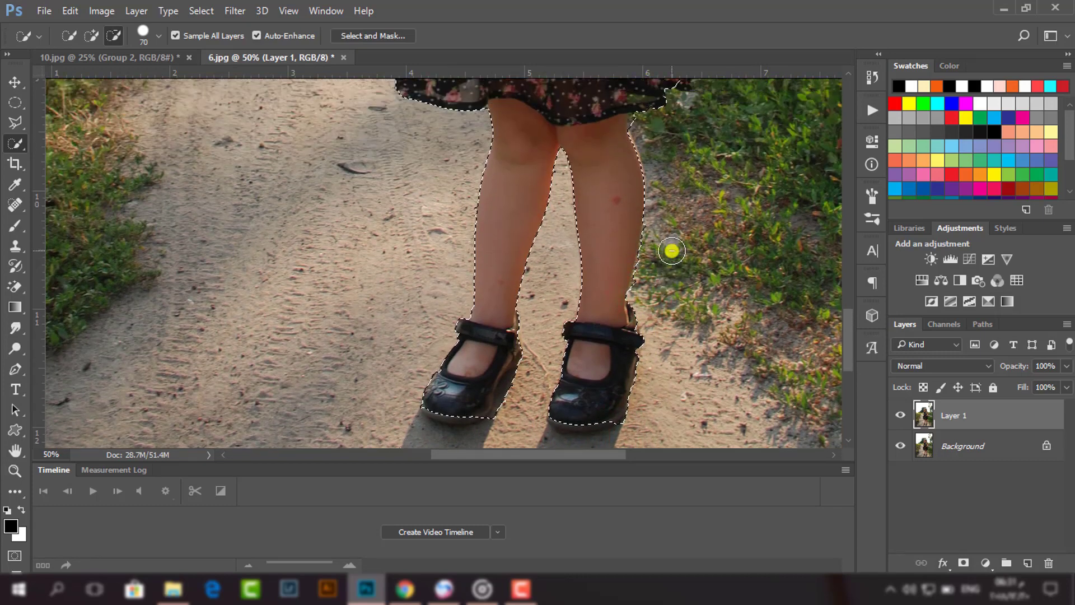
pyautogui.press('[')
pyautogui.press('[')
pyautogui.press('[')
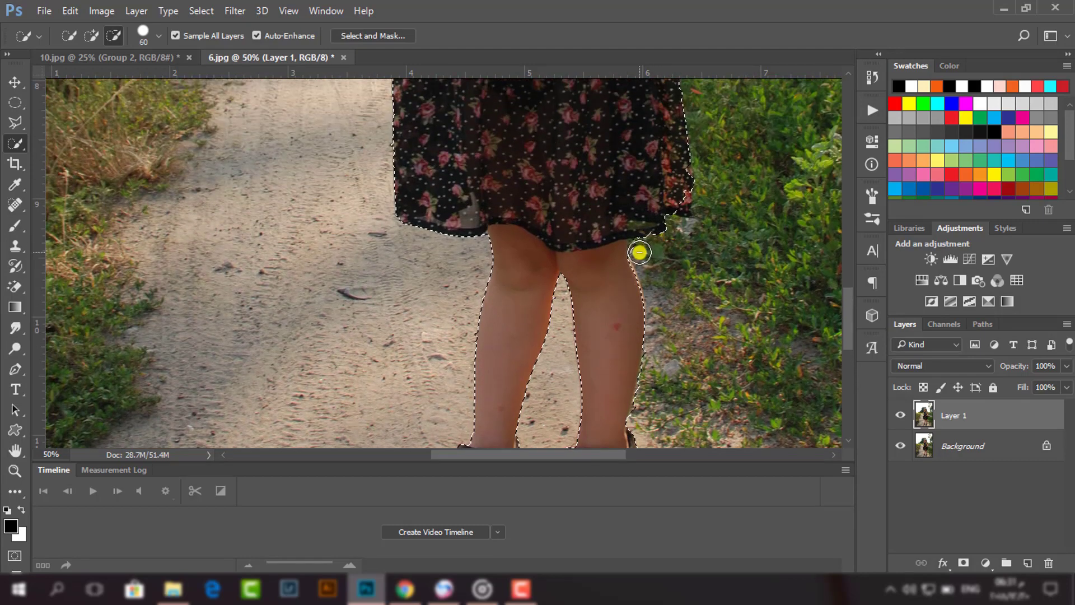
pyautogui.click(642, 249)
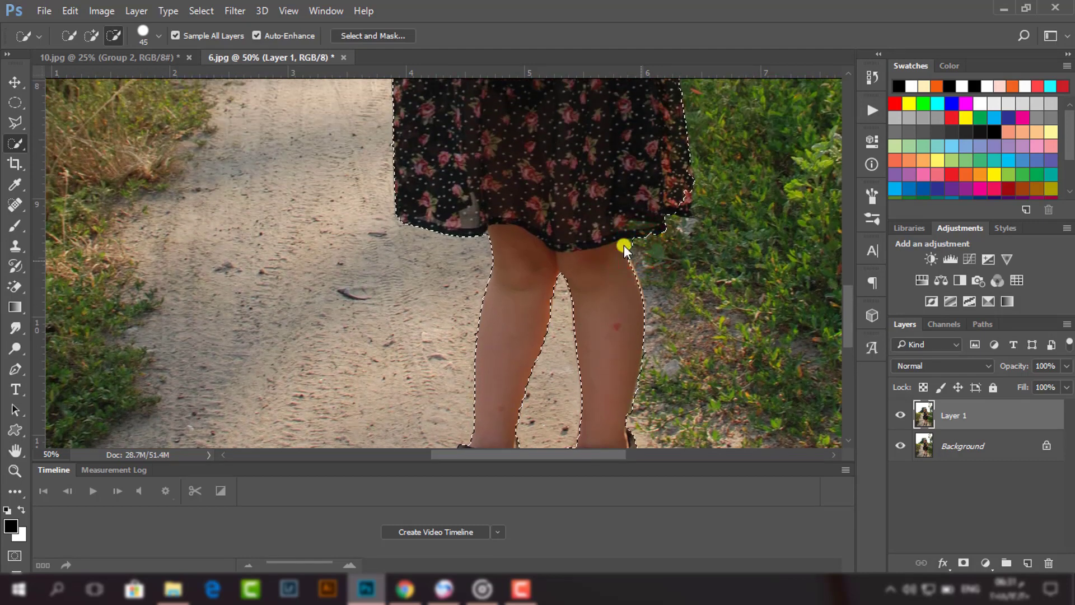
# - Subtract the background gap between the girl's bent arm and waist from the selection at a size of 30 px
pyautogui.scroll(11, 625, 249)
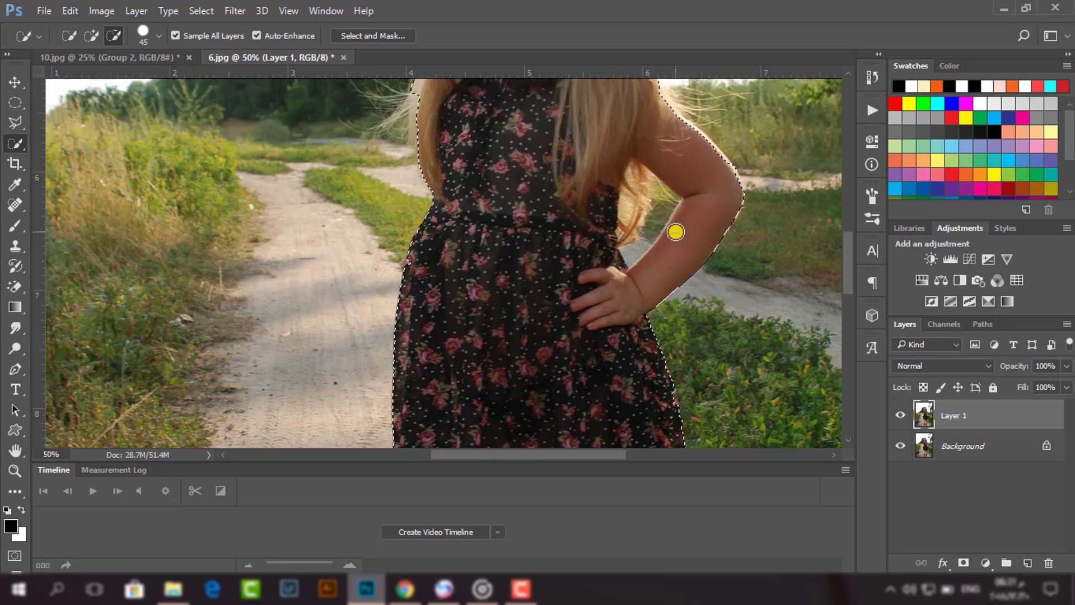
pyautogui.press('[')
pyautogui.press('[')
pyautogui.press('[')
pyautogui.moveTo(662, 212); pyautogui.dragTo(640, 241)
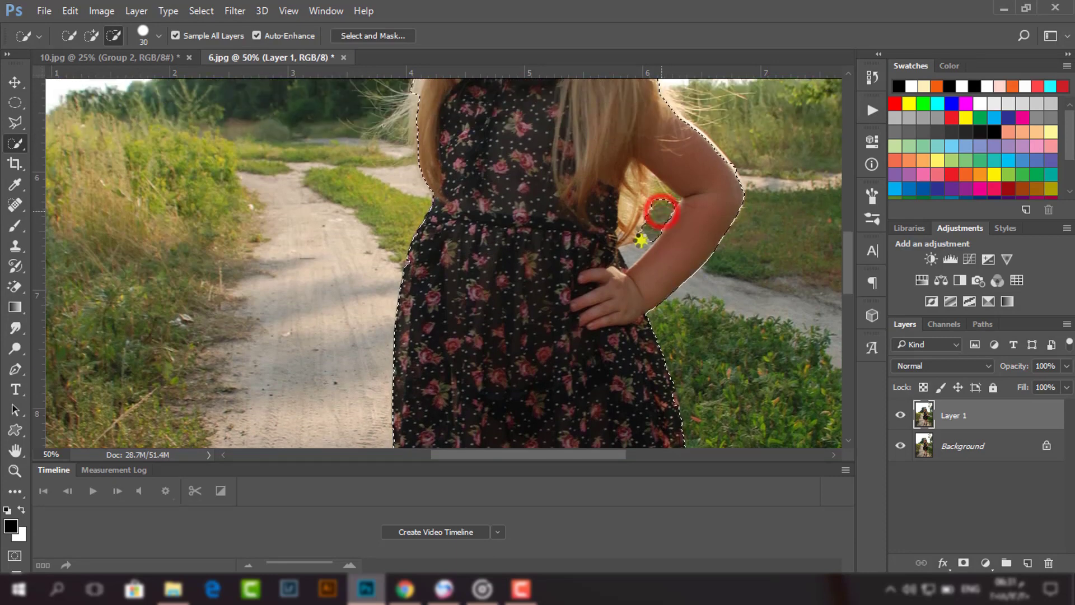
pyautogui.click(635, 250)
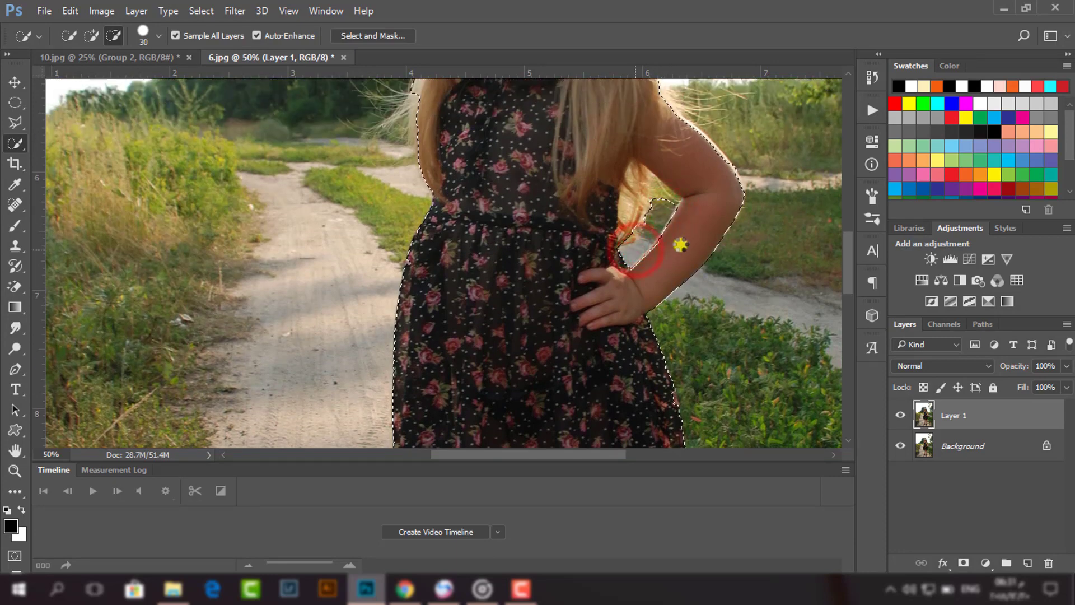
pyautogui.scroll(10, 713, 233)
pyautogui.hotkey('ctrl', '0')
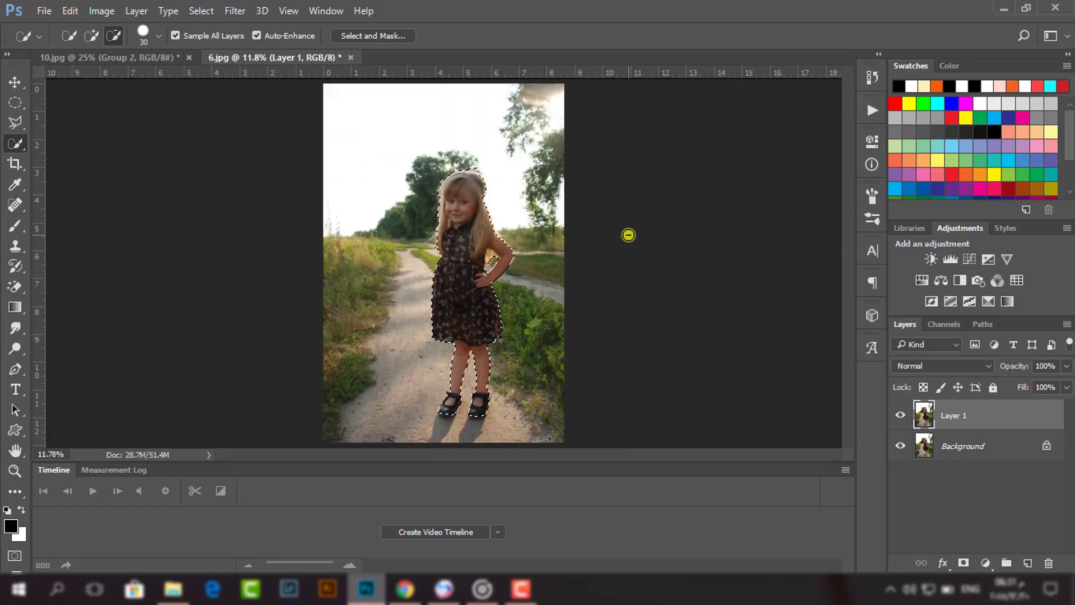
# - Open the Refine Edge dialog for the girl's selection
pyautogui.click(16, 82)
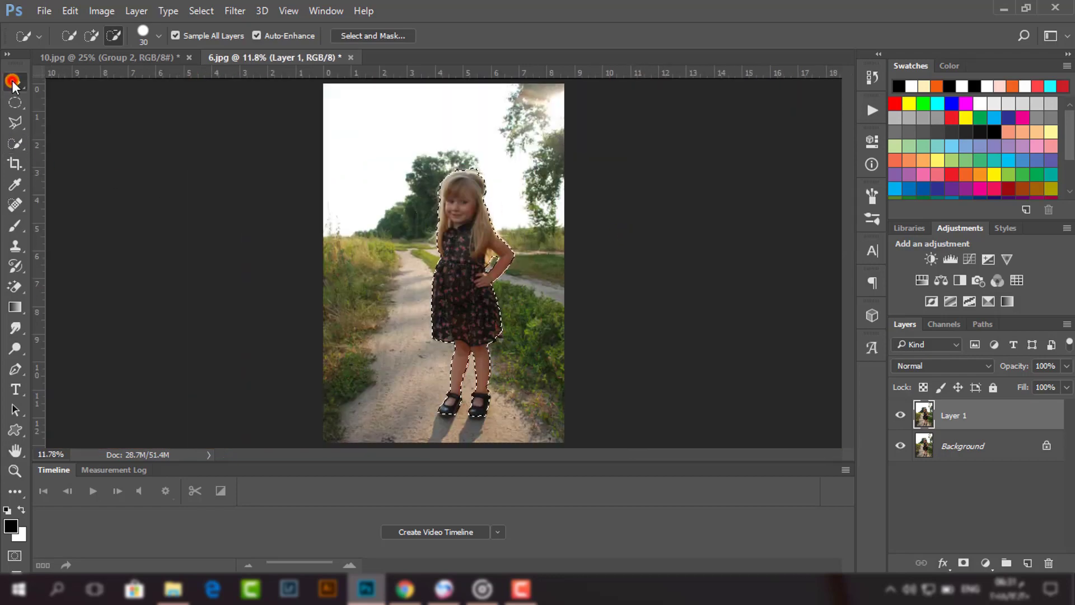
pyautogui.click(205, 11)
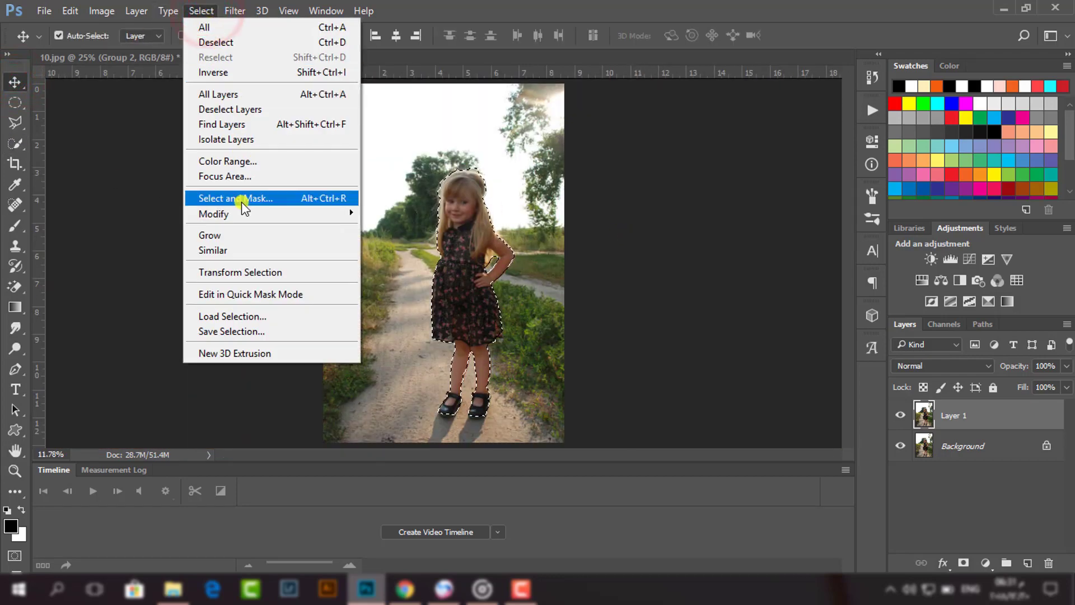
pyautogui.keyDown('shift'); pyautogui.click(237, 197); pyautogui.keyUp('shift')
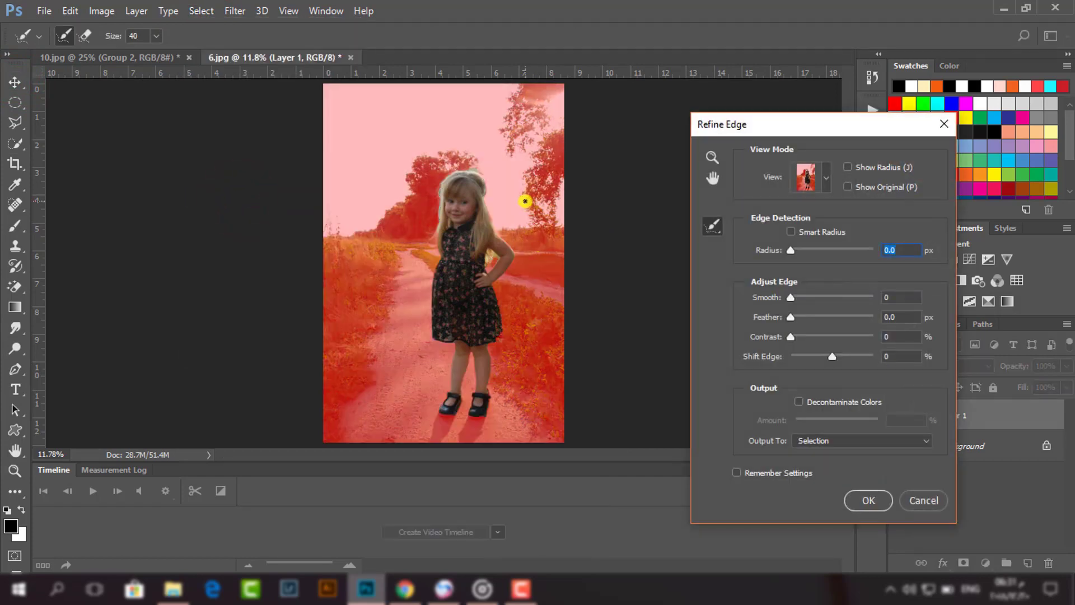
# - Refine the hair edge from the crown down the bent-arm side of the girl's head at a brush size of 60
pyautogui.hotkey('ctrl', '+')
pyautogui.hotkey('ctrl', '+')
pyautogui.hotkey('ctrl', '+')
pyautogui.hotkey('ctrl', '+')
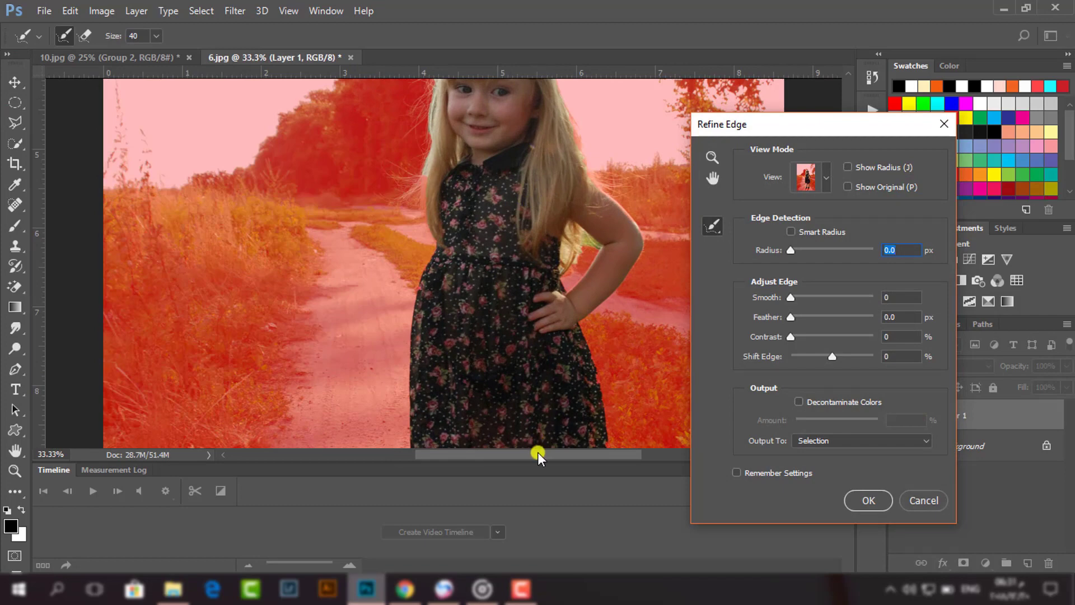
pyautogui.moveTo(537, 454); pyautogui.dragTo(567, 445)
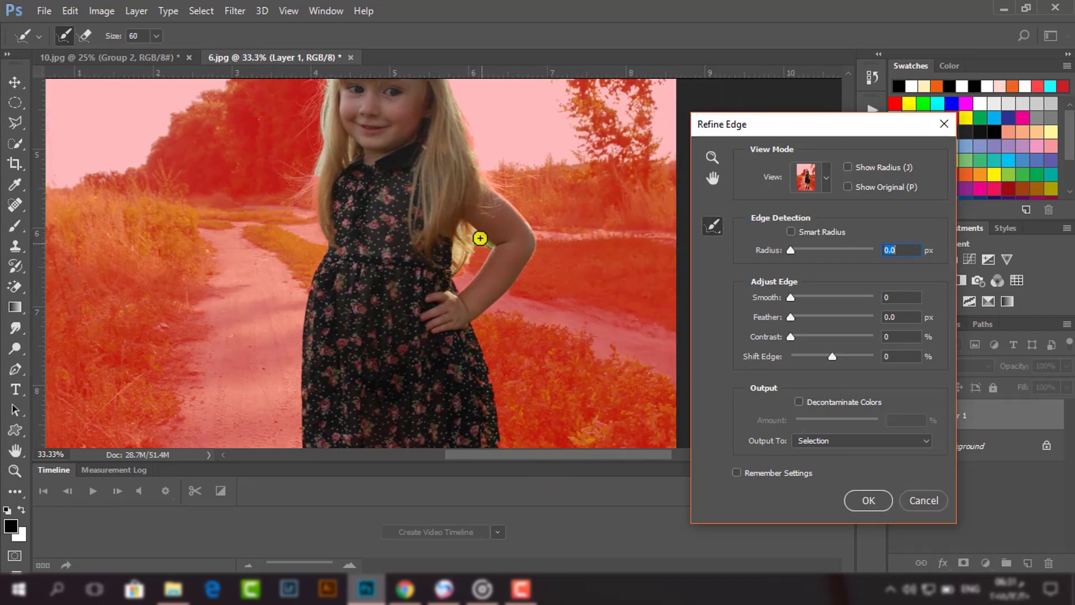
pyautogui.scroll(5, 504, 242)
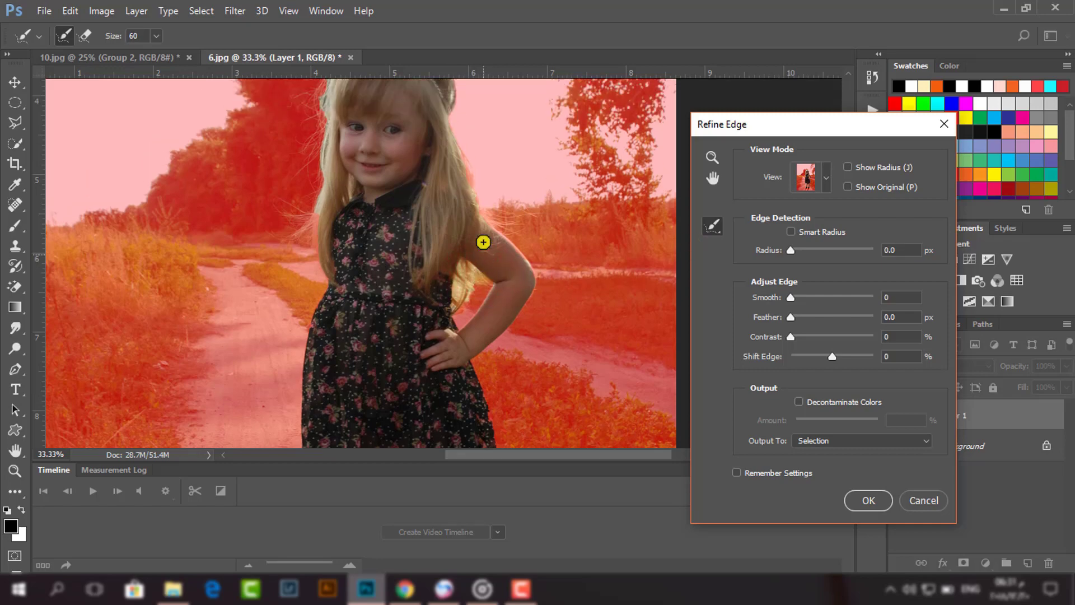
pyautogui.hotkey('ctrl', '+')
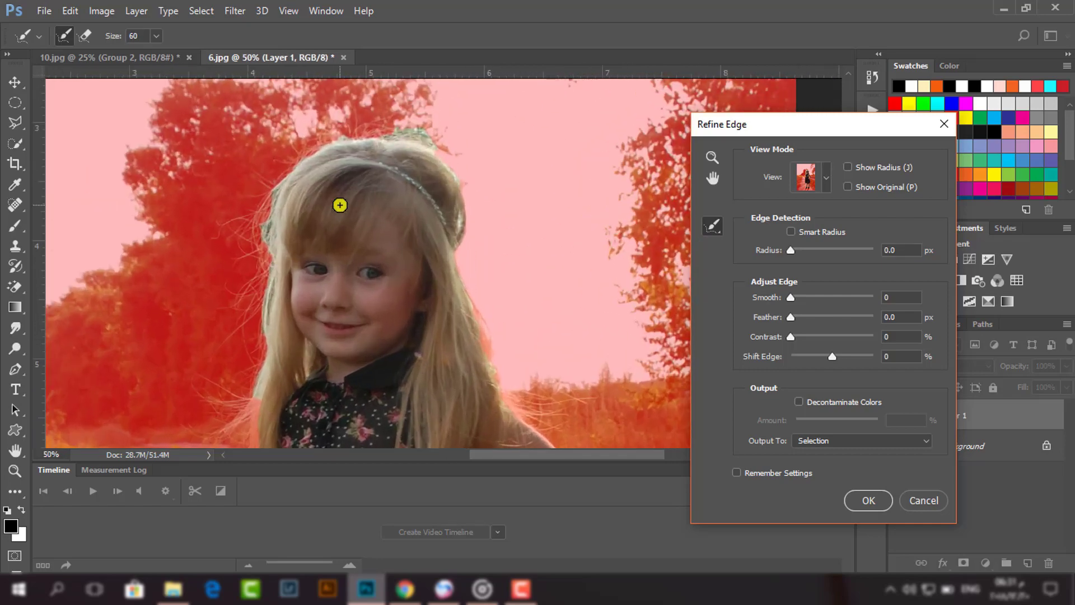
pyautogui.scroll(2, 369, 224)
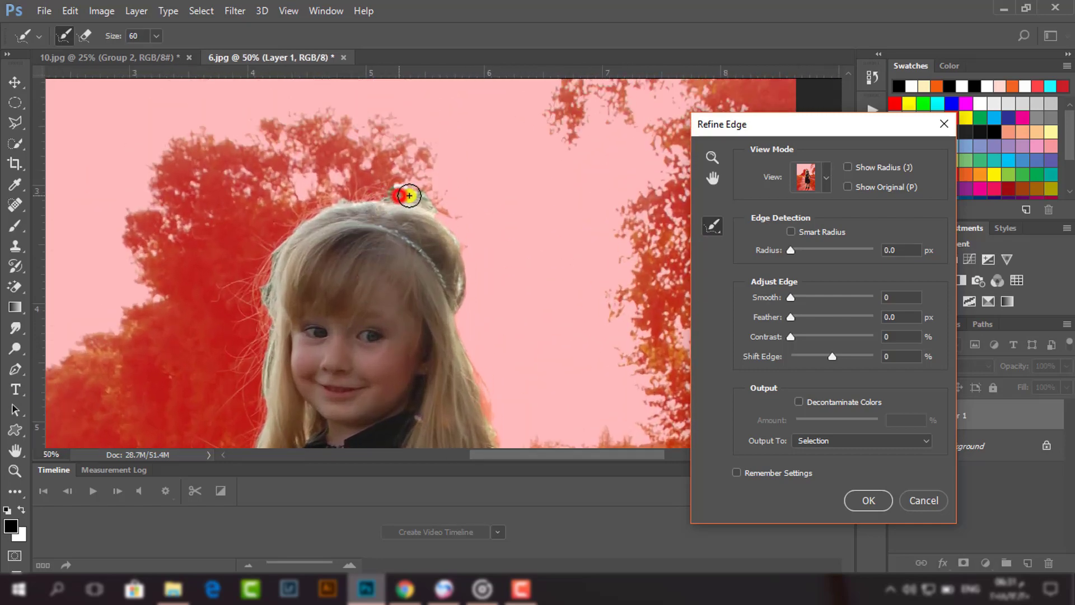
pyautogui.moveTo(409, 196)
pyautogui.mouseDown()
pyautogui.moveTo(432, 206)
pyautogui.moveTo(459, 253)
pyautogui.mouseUp()
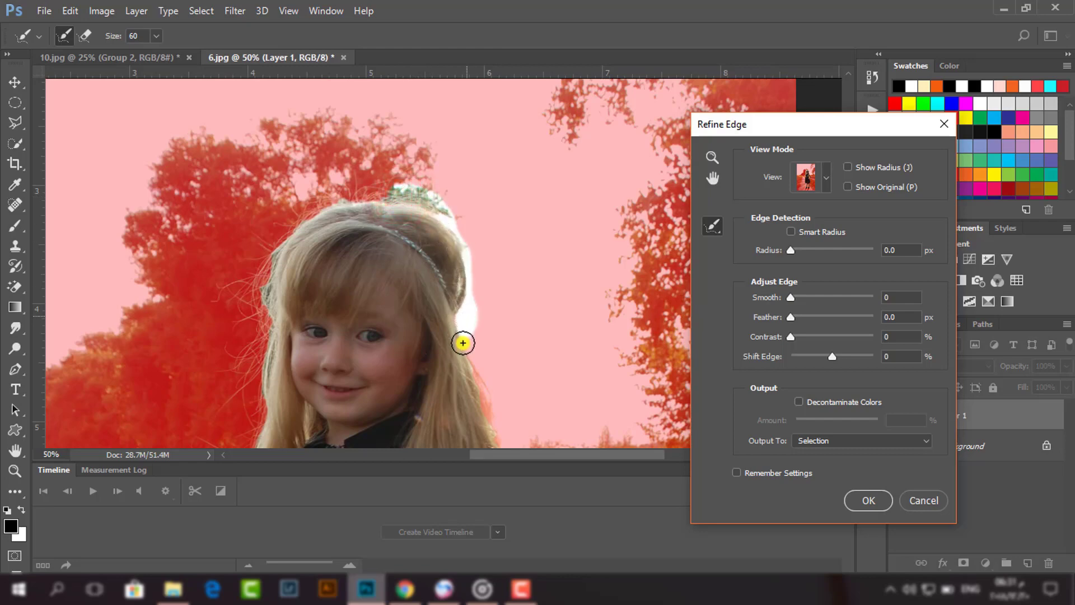
pyautogui.moveTo(463, 343); pyautogui.dragTo(477, 380)
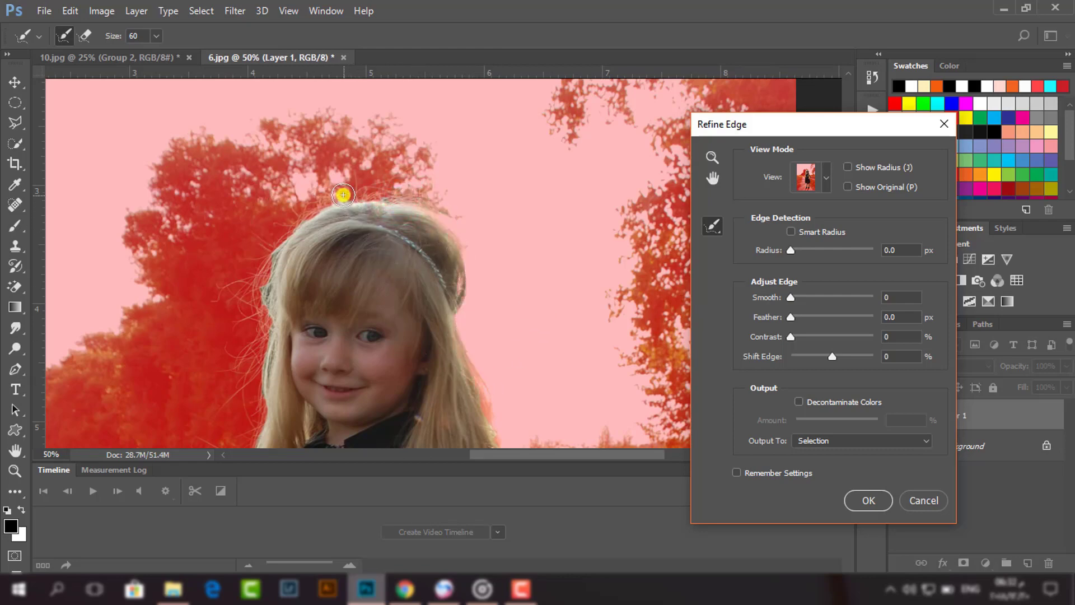
# - Brush the Refine Radius tool down the girl's long hair on the side away from her bent arm
pyautogui.moveTo(267, 266); pyautogui.dragTo(256, 401)
pyautogui.scroll(-5, 226, 351)
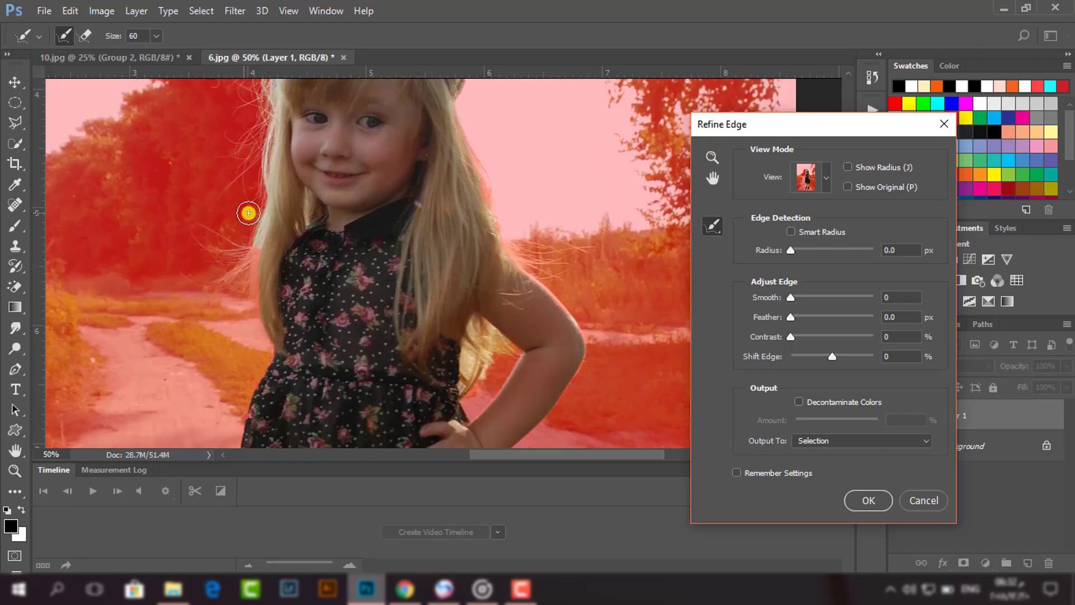
pyautogui.moveTo(256, 225)
pyautogui.mouseDown()
pyautogui.moveTo(241, 277)
pyautogui.moveTo(256, 324)
pyautogui.mouseUp()
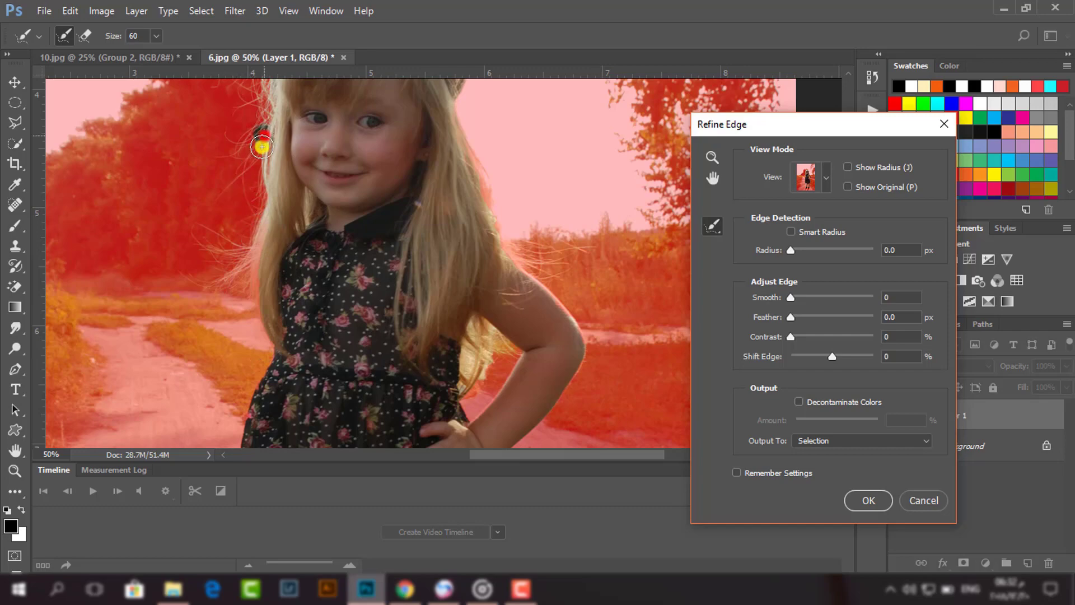
pyautogui.moveTo(262, 147); pyautogui.dragTo(256, 187)
pyautogui.scroll(-1, 347, 291)
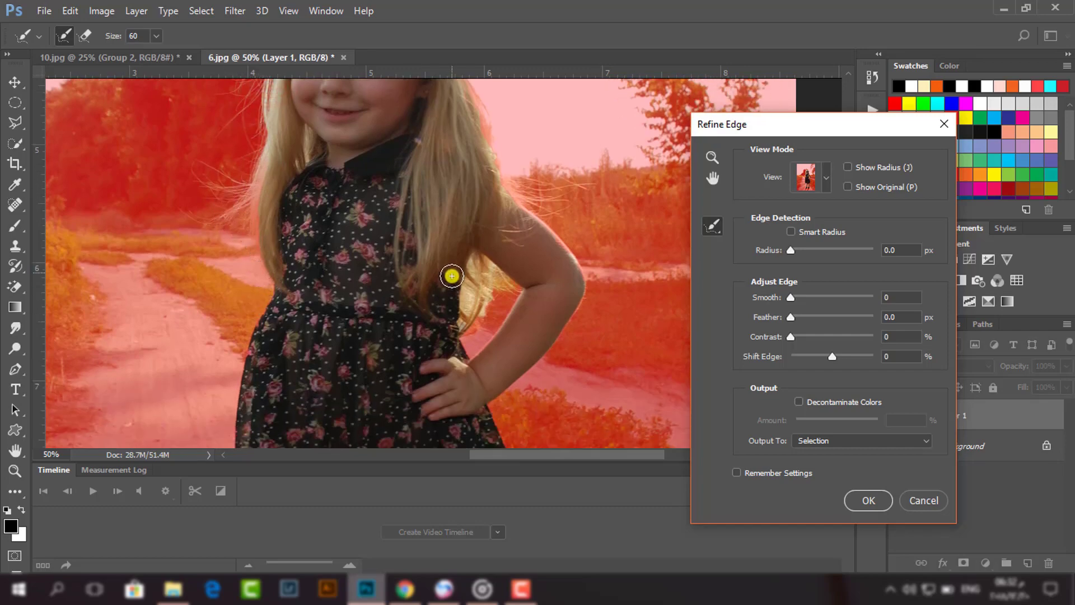
# - Refine the loose hair strands beside the bent arm, at the shoulder and along that side of the head
pyautogui.click(487, 288)
pyautogui.scroll(1, 532, 312)
pyautogui.click(512, 249)
pyautogui.scroll(2, 533, 221)
pyautogui.click(464, 157)
# - Go over the crown and the hair on the side away from the bent arm again, continuing along the figure's edge
pyautogui.moveTo(382, 110); pyautogui.dragTo(360, 110)
pyautogui.moveTo(278, 170)
pyautogui.mouseDown()
pyautogui.moveTo(260, 266)
pyautogui.moveTo(213, 398)
pyautogui.moveTo(244, 403)
pyautogui.mouseUp()
pyautogui.scroll(-5, 302, 398)
pyautogui.moveTo(241, 312); pyautogui.dragTo(231, 359)
# - Refine the selection edge at the dress hem, beside the knee and around both shoes
pyautogui.scroll(-6, 313, 347)
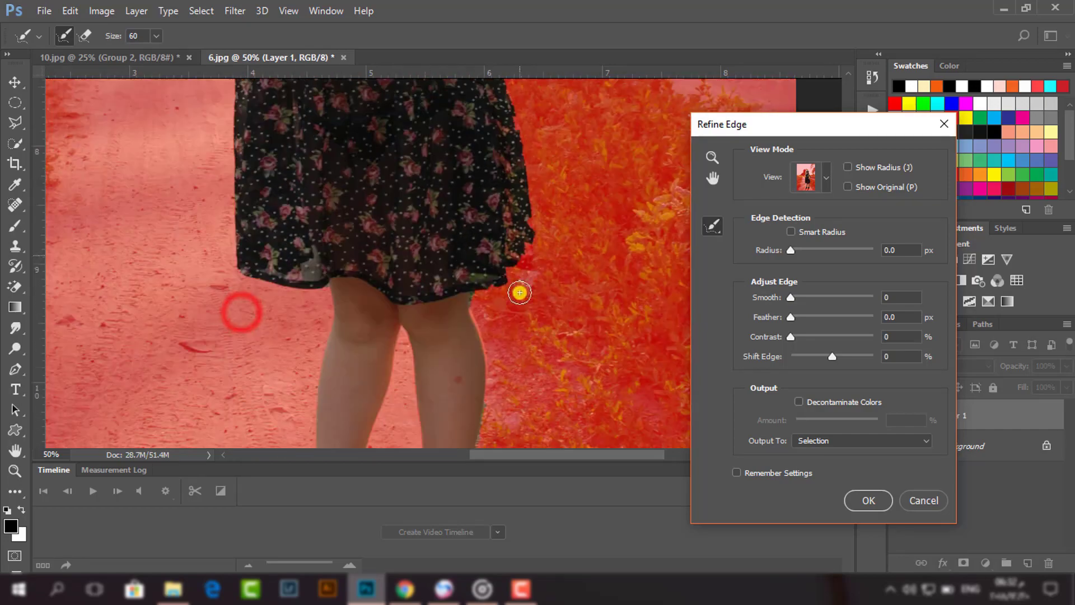
pyautogui.moveTo(487, 293); pyautogui.dragTo(476, 324)
pyautogui.scroll(-4, 377, 338)
pyautogui.moveTo(452, 408); pyautogui.dragTo(402, 407)
pyautogui.click(306, 399)
pyautogui.scroll(13, 421, 324)
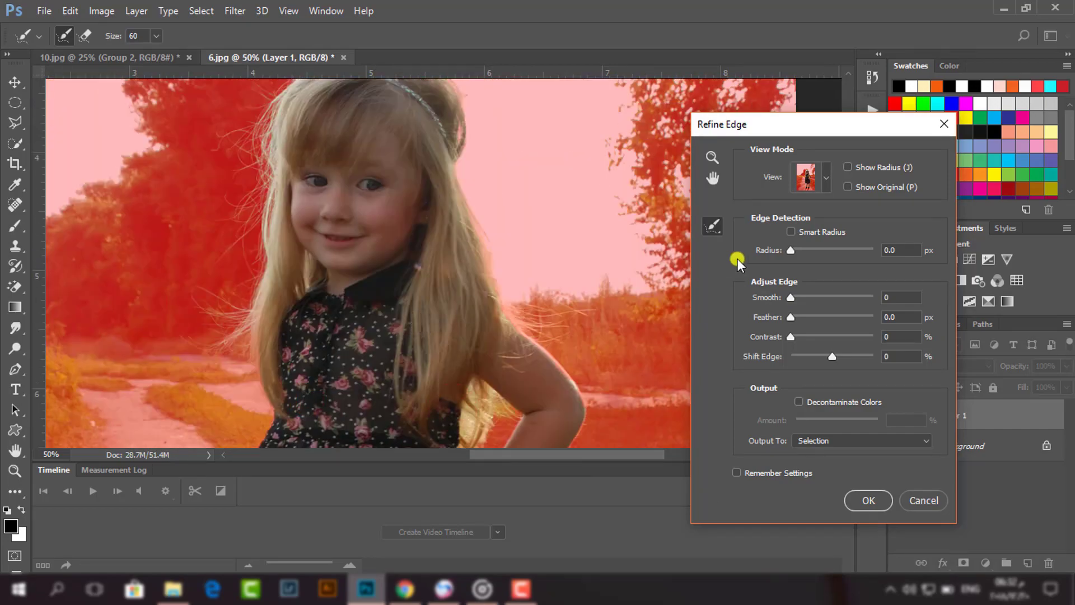
# - Set the edge smoothing of the girl's selection to 7, raise its contrast slightly and output the refinement as a selection
pyautogui.scroll(1, 737, 257)
pyautogui.moveTo(792, 294); pyautogui.dragTo(794, 295)
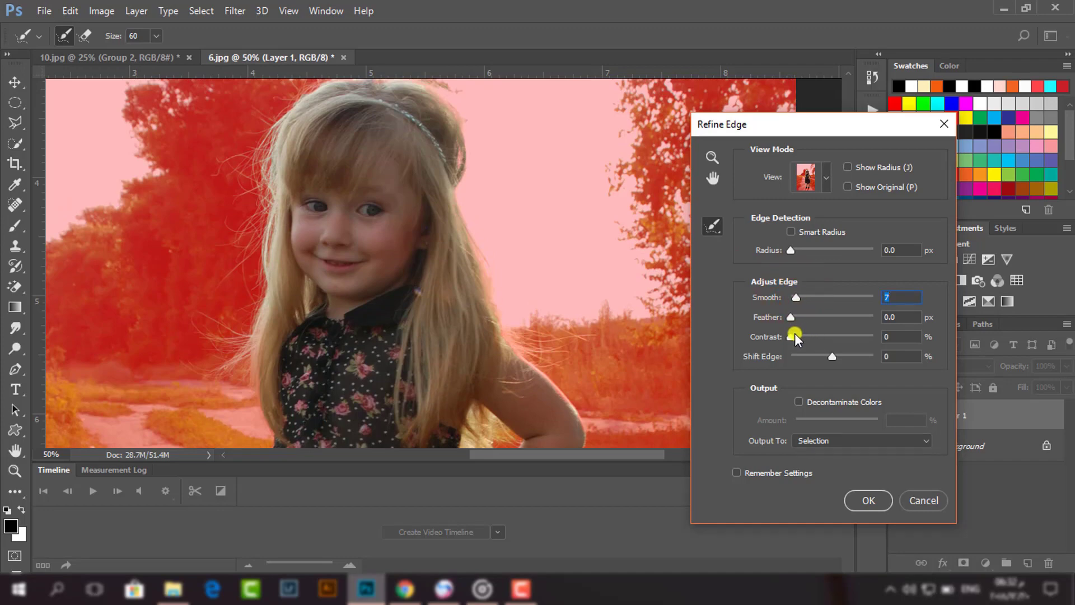
pyautogui.moveTo(795, 335); pyautogui.dragTo(799, 336)
pyautogui.click(861, 502)
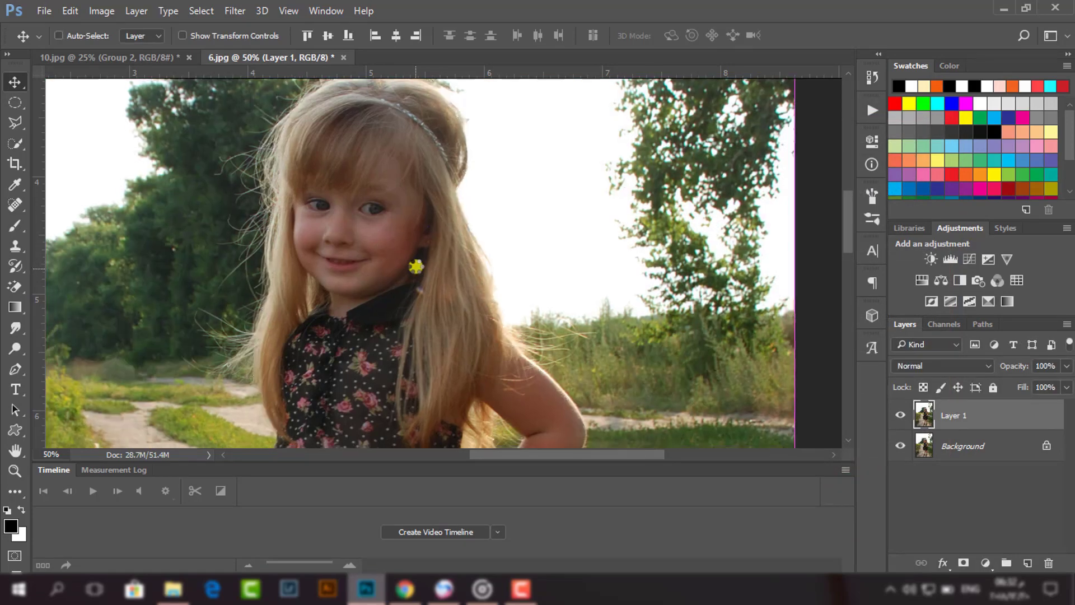
# - Invert the selection to the background and place a Tilt-Shift blur centered at the girl's shoes, with its upper transition line near the dress hem
pyautogui.hotkey('ctrl', '0')
pyautogui.hotkey('ctrl', 'shift', 'i')
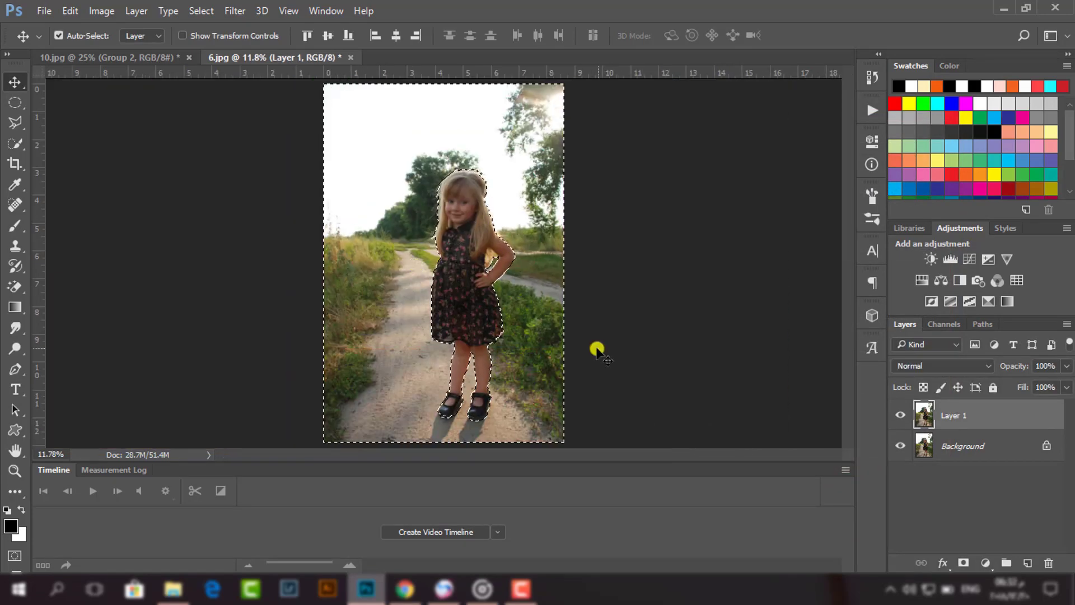
pyautogui.click(234, 11)
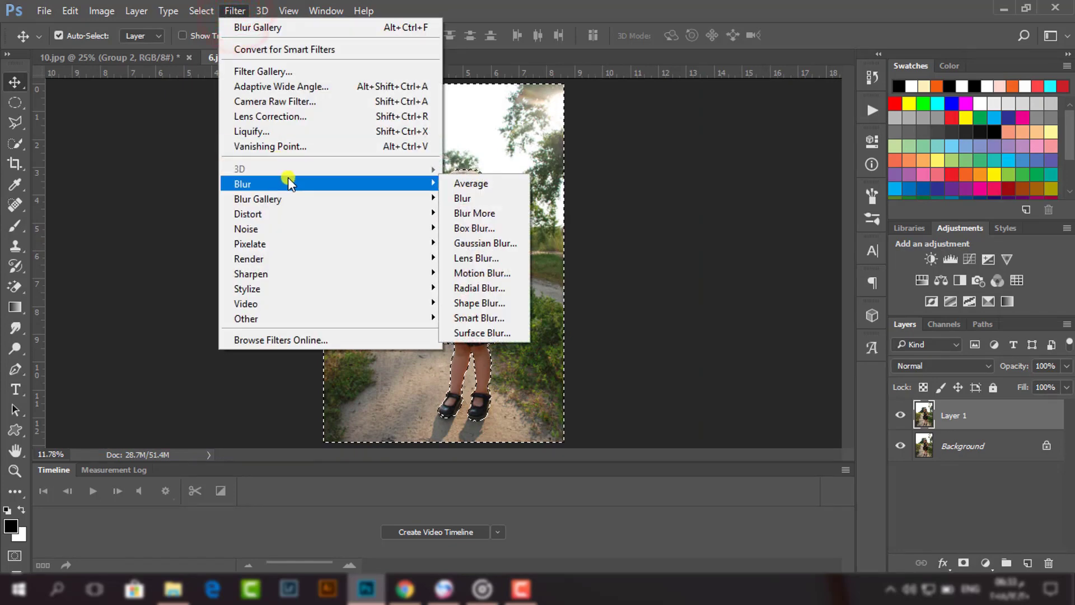
pyautogui.moveTo(377, 197)
pyautogui.click(475, 229)
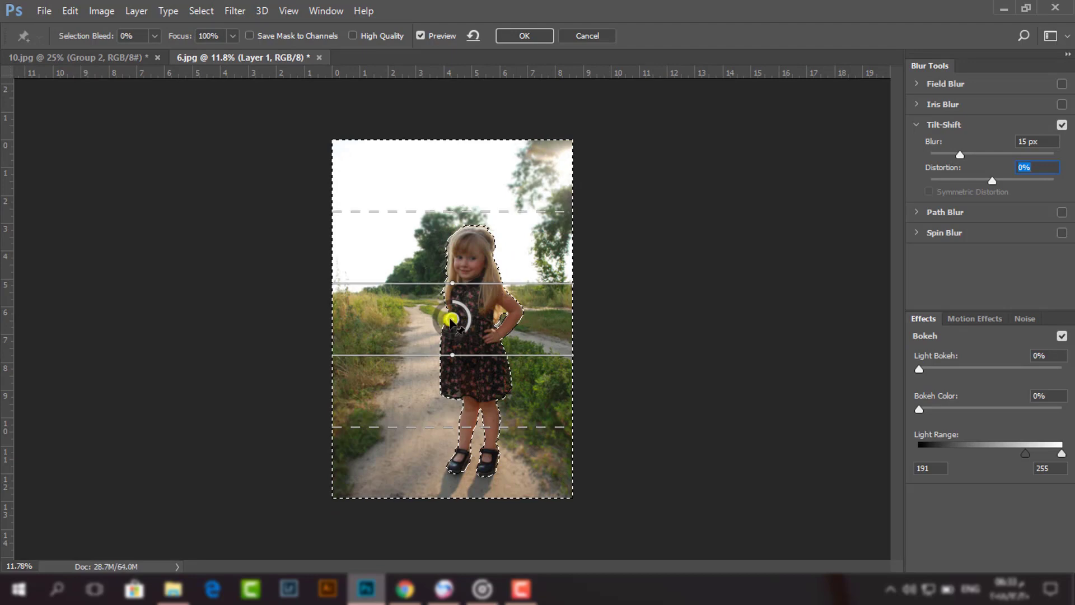
pyautogui.moveTo(452, 320); pyautogui.dragTo(468, 476)
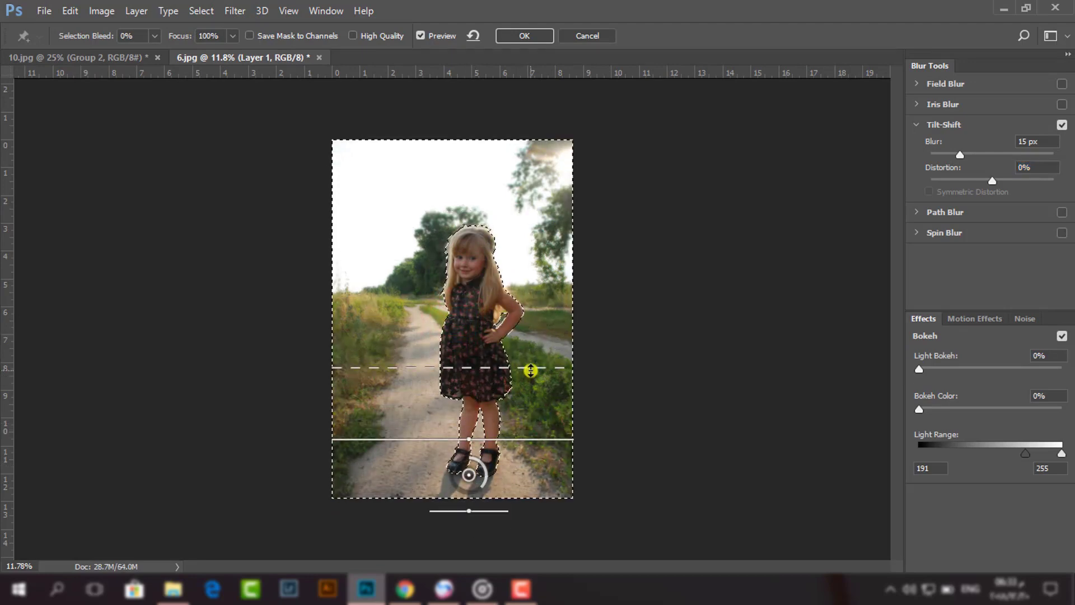
pyautogui.moveTo(531, 370); pyautogui.dragTo(531, 385)
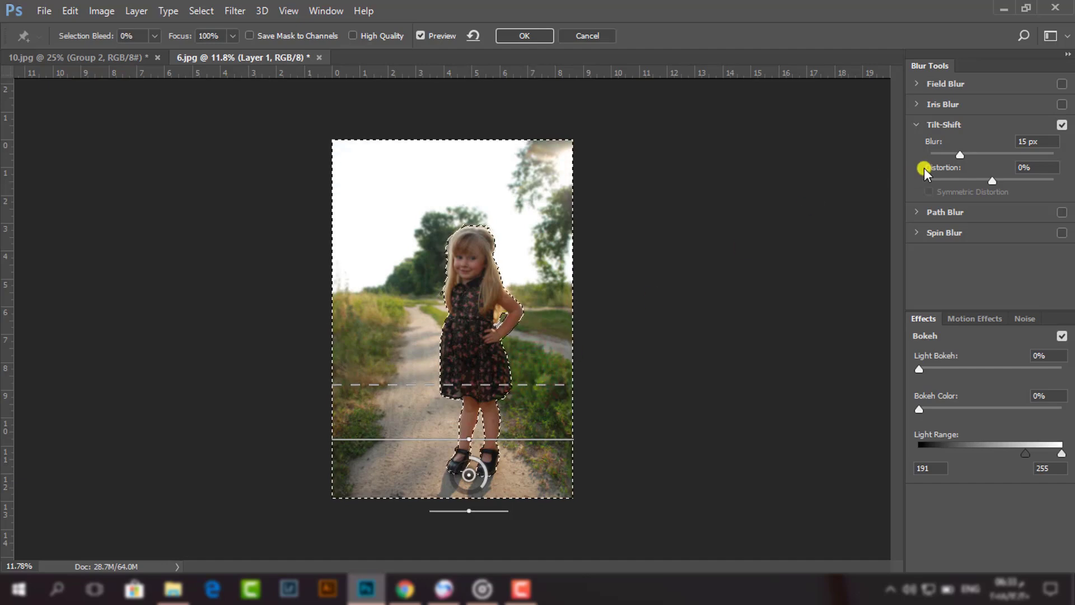
# - Set the Tilt-Shift blur to 34 px, with Light Bokeh at 5% and Bokeh Color at 4%
pyautogui.moveTo(964, 157); pyautogui.dragTo(975, 157)
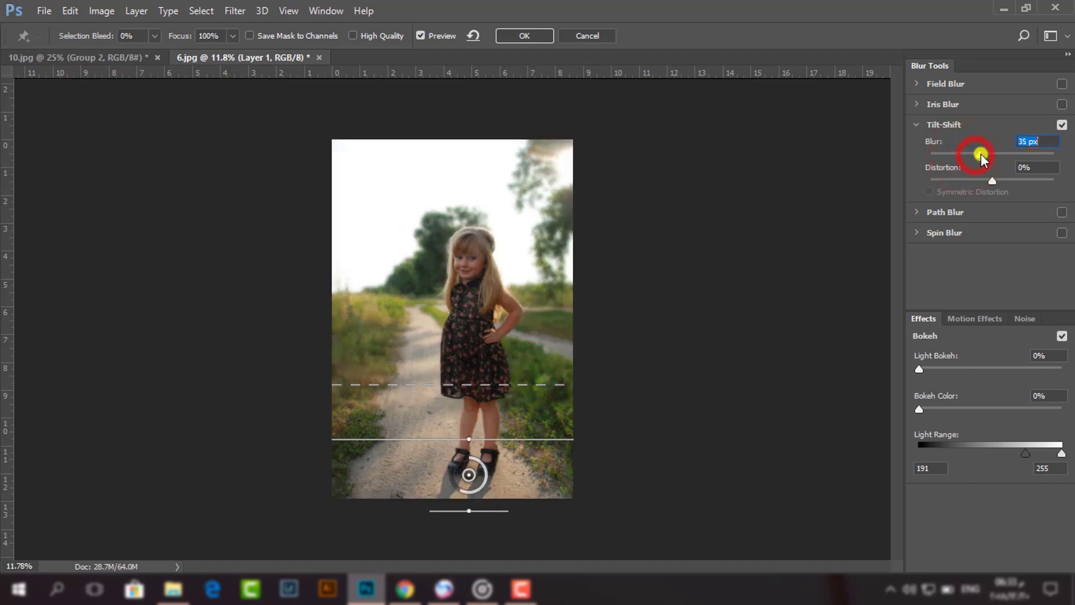
pyautogui.click(980, 155)
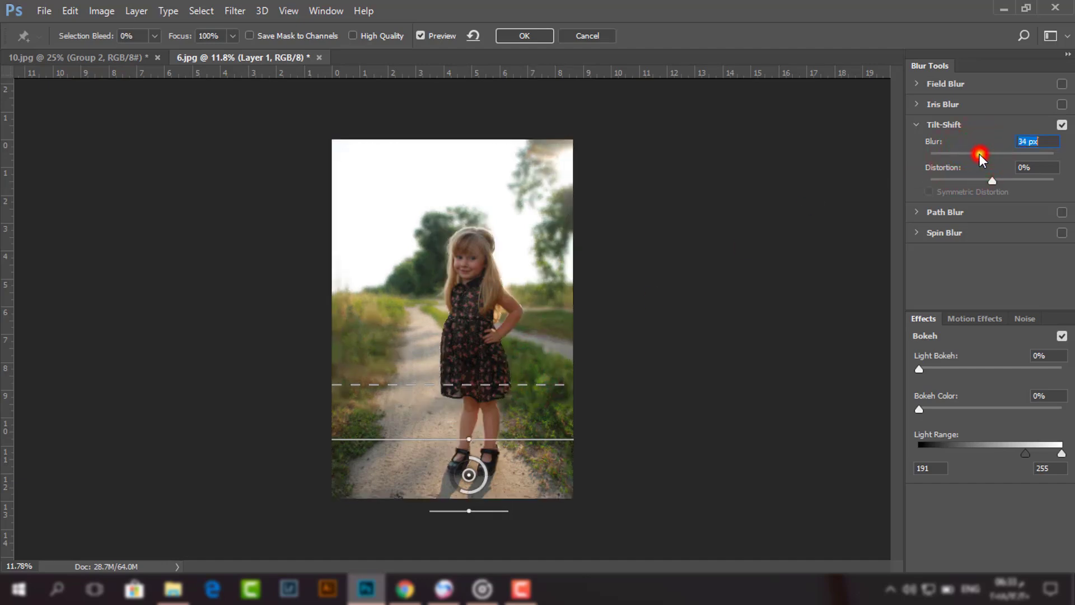
pyautogui.click(923, 368)
pyautogui.click(927, 368)
pyautogui.click(926, 407)
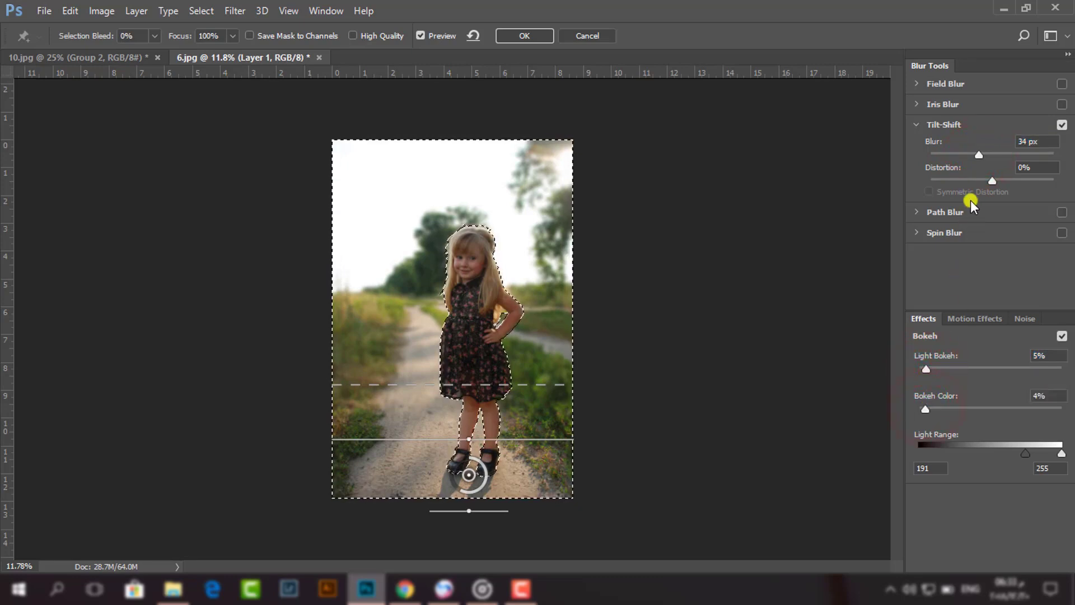
# - Set Tilt-Shift to 53 px blur and 6% distortion in high quality, apply it and deselect the background
pyautogui.click(983, 153)
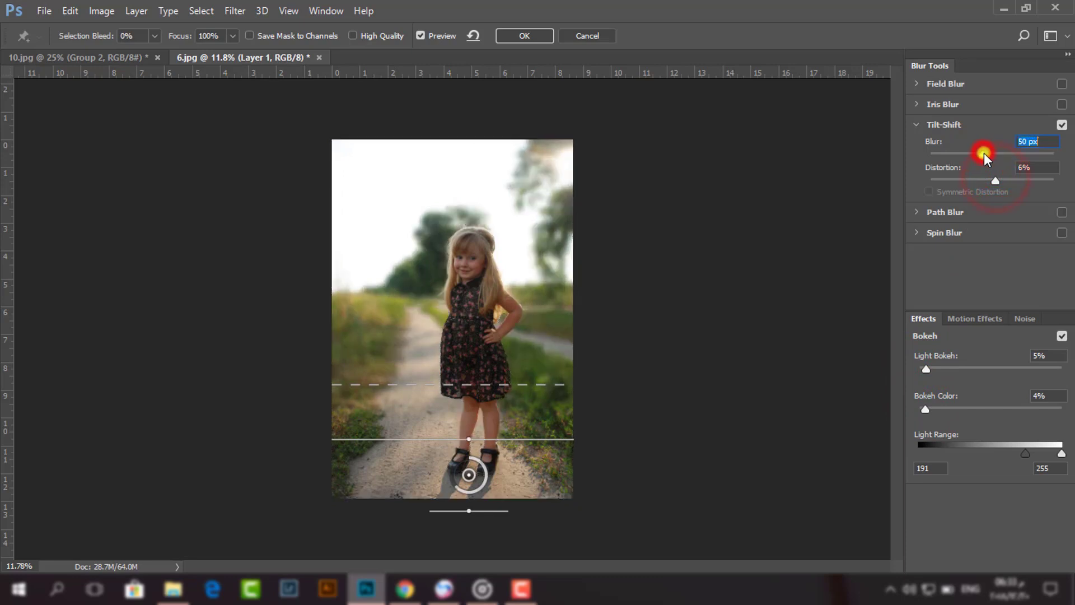
pyautogui.click(983, 153)
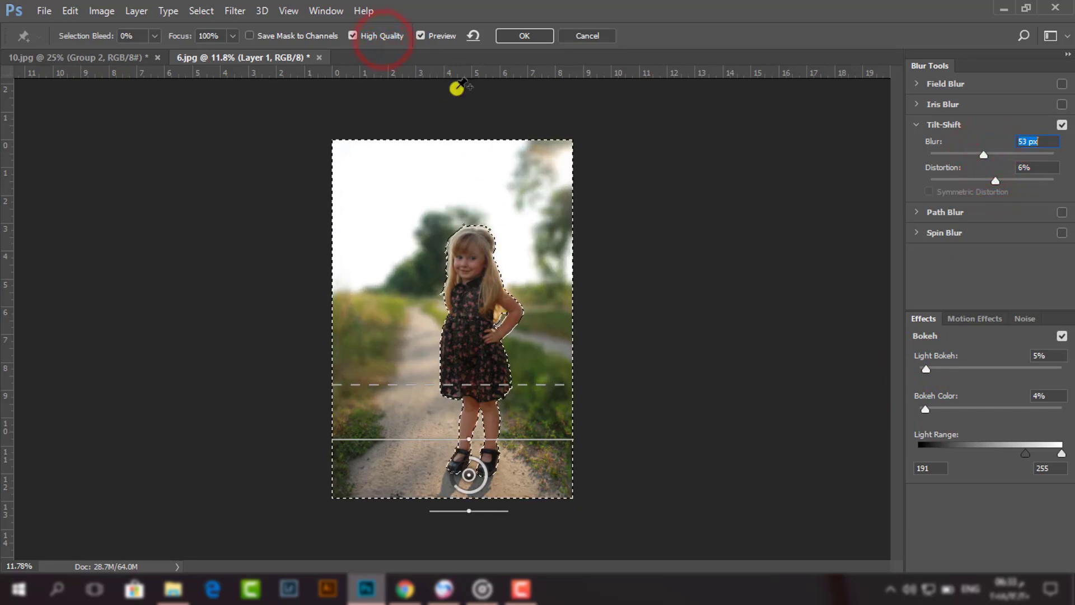
pyautogui.click(515, 36)
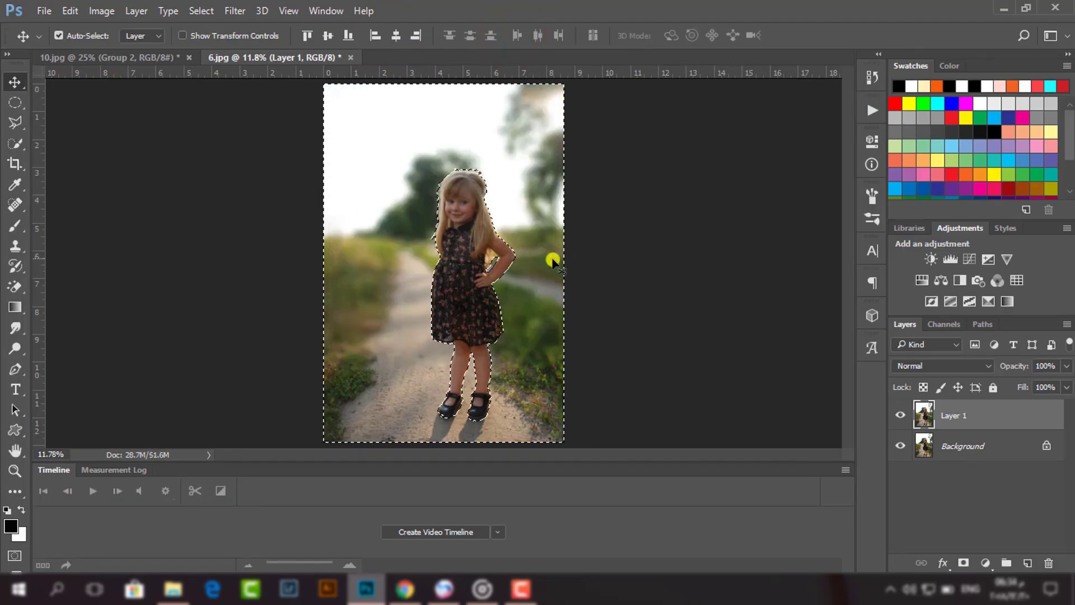
pyautogui.hotkey('ctrl', 'd')
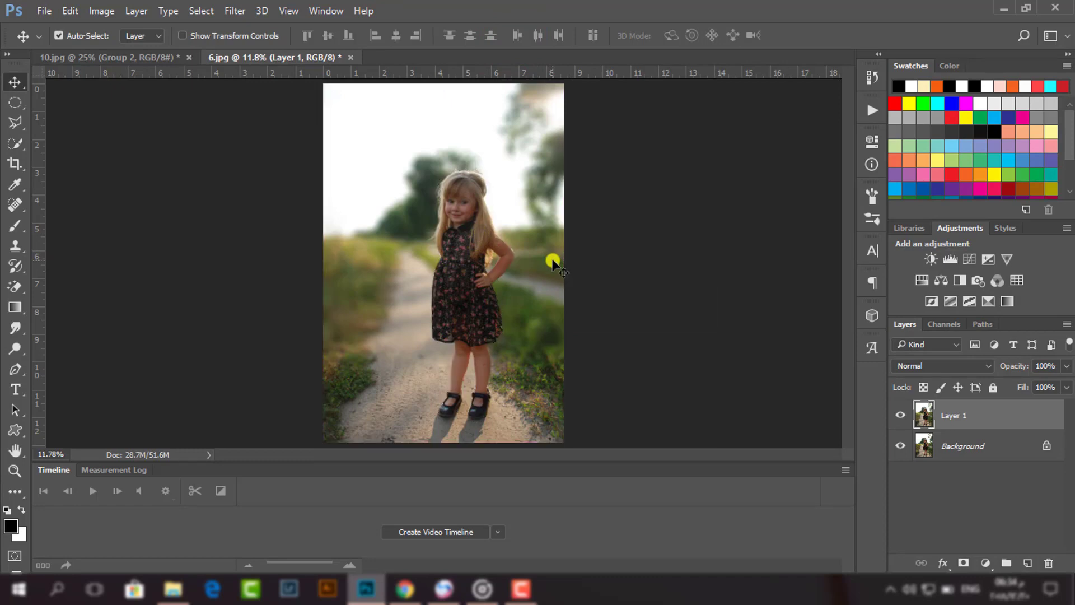
# - Clone the blurred background over the stray hairs and leaf remnants along the top of the girl's head
pyautogui.scroll(7, 572, 231)
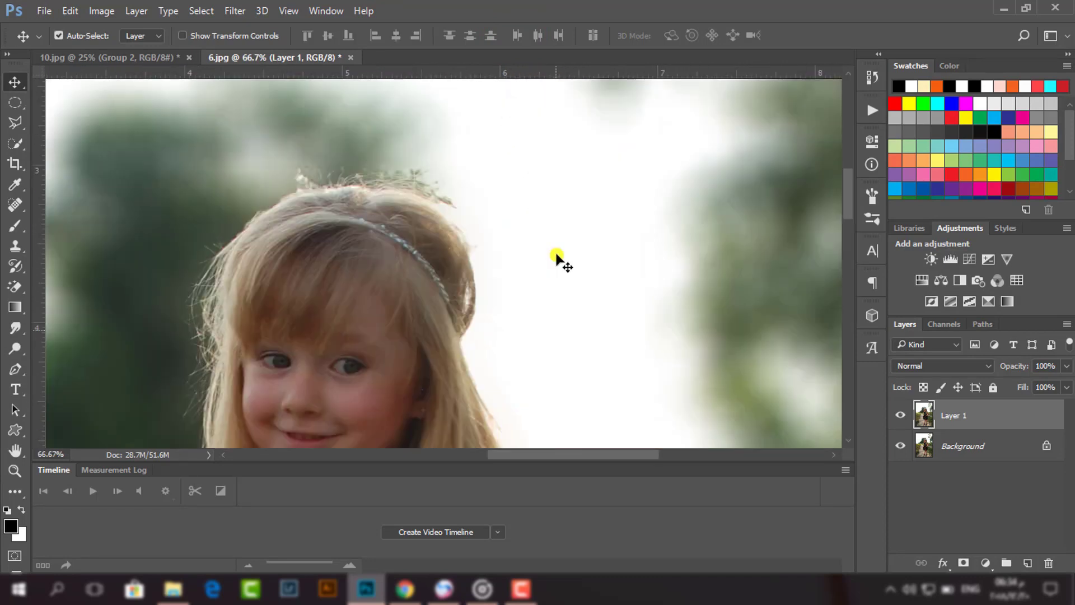
pyautogui.click(17, 245)
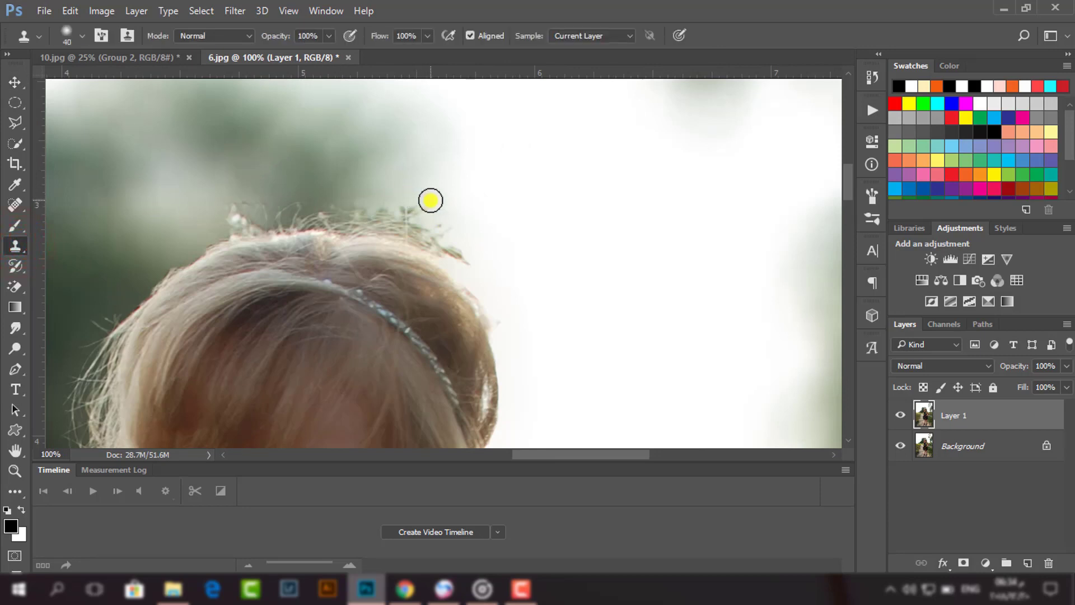
pyautogui.keyDown('alt'); pyautogui.click(379, 185); pyautogui.keyUp('alt')
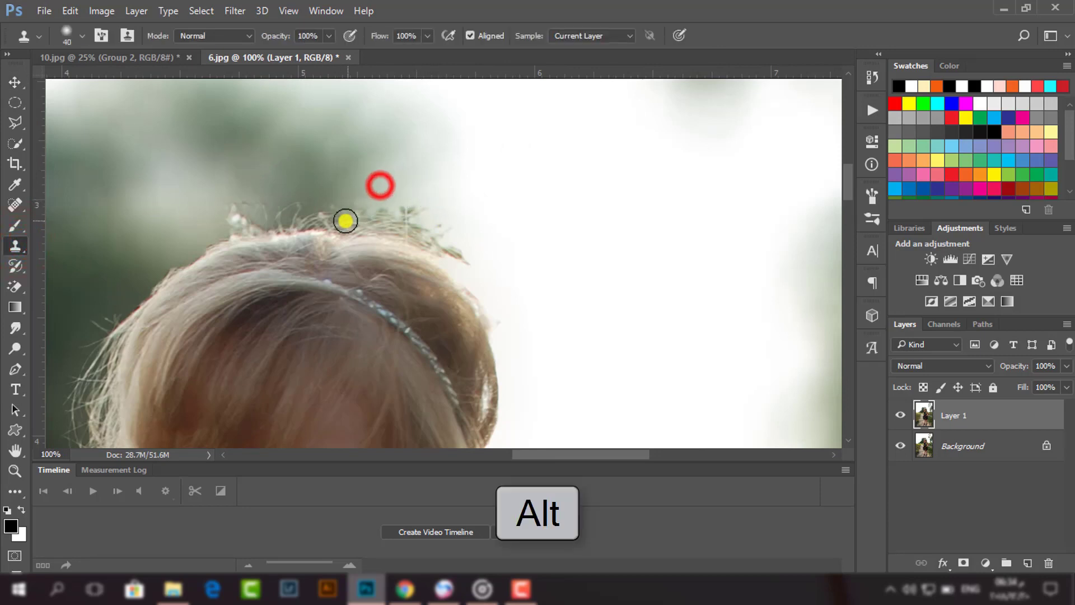
pyautogui.moveTo(349, 206)
pyautogui.mouseDown()
pyautogui.moveTo(433, 217)
pyautogui.moveTo(337, 200)
pyautogui.moveTo(230, 226)
pyautogui.moveTo(261, 202)
pyautogui.mouseUp()
pyautogui.click(325, 206)
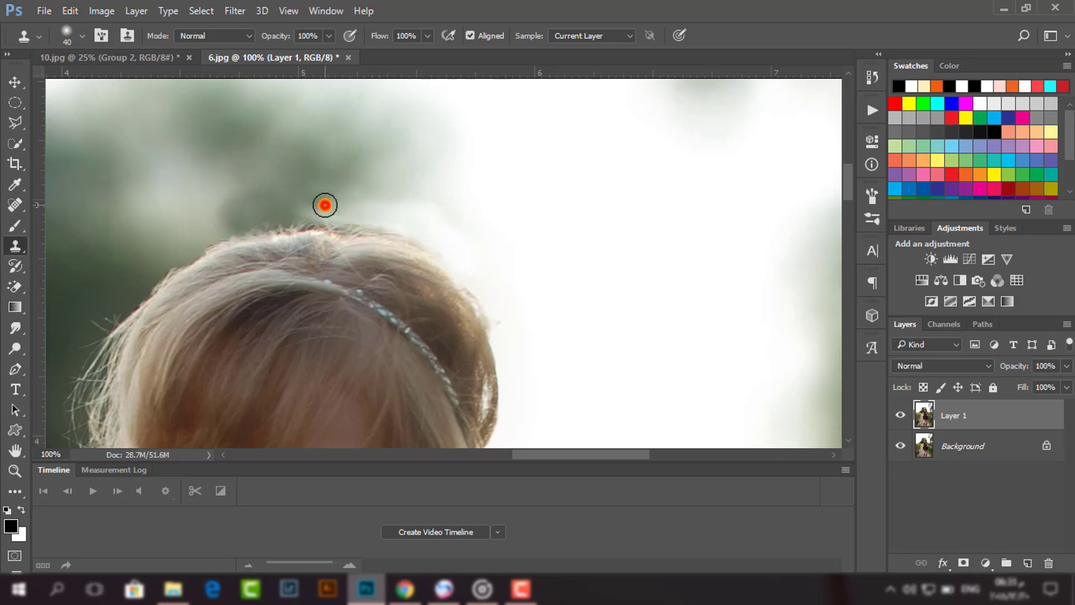
pyautogui.click(313, 207)
pyautogui.click(334, 207)
pyautogui.click(353, 203)
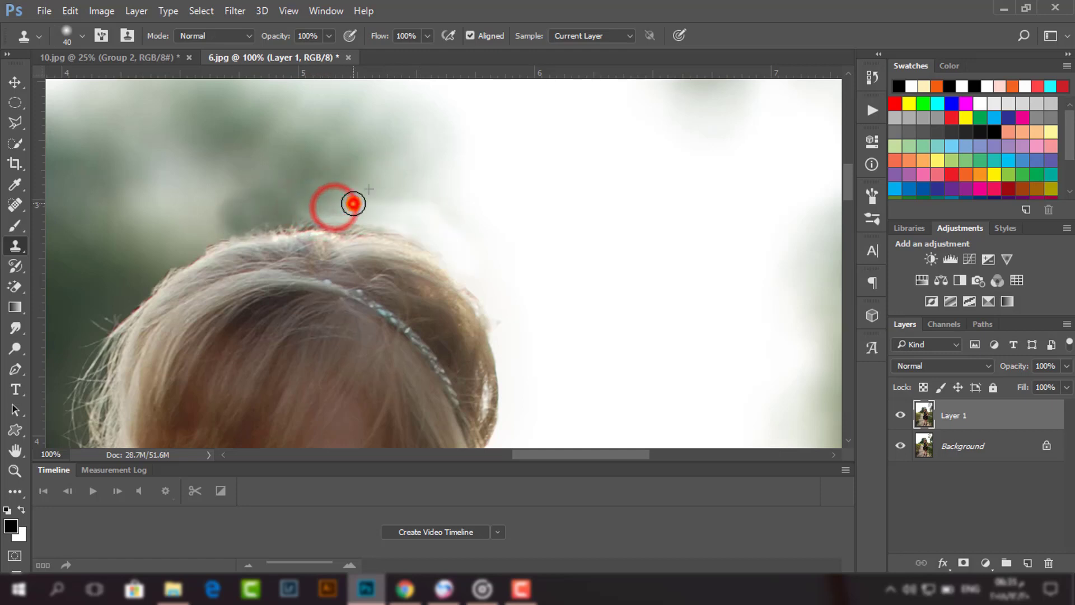
pyautogui.click(300, 207)
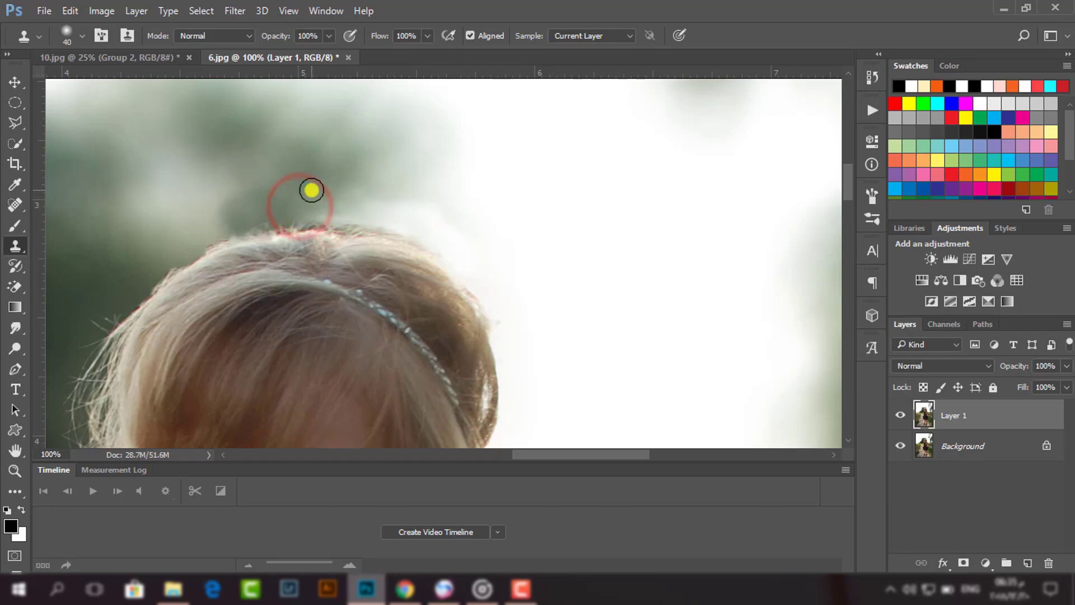
pyautogui.click(311, 190)
pyautogui.hotkey('ctrl', '0')
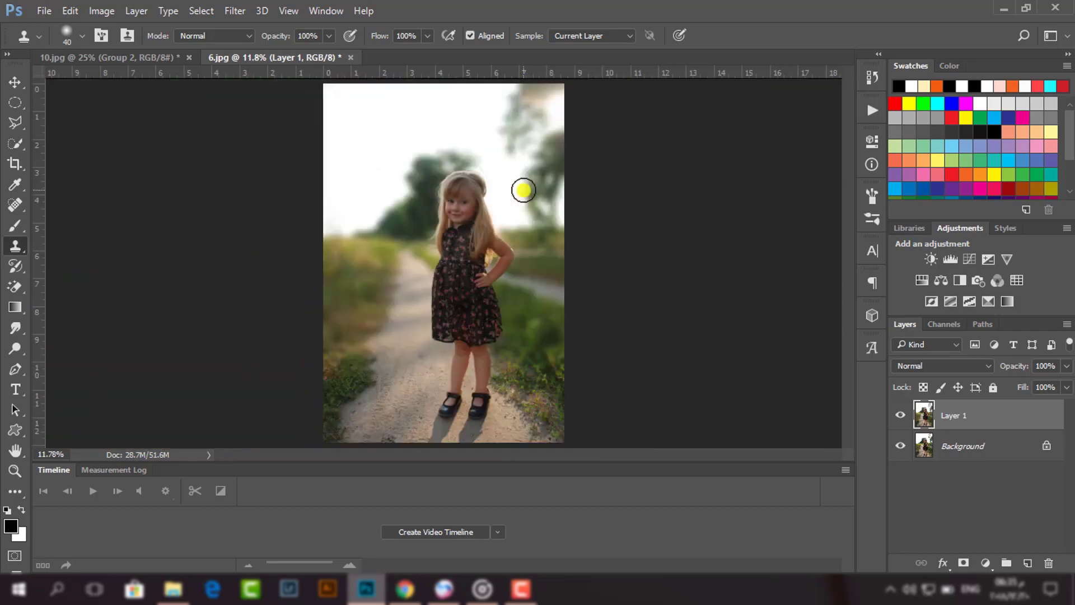
# - Add a Hue/Saturation adjustment layer with Saturation +11
pyautogui.press('v')
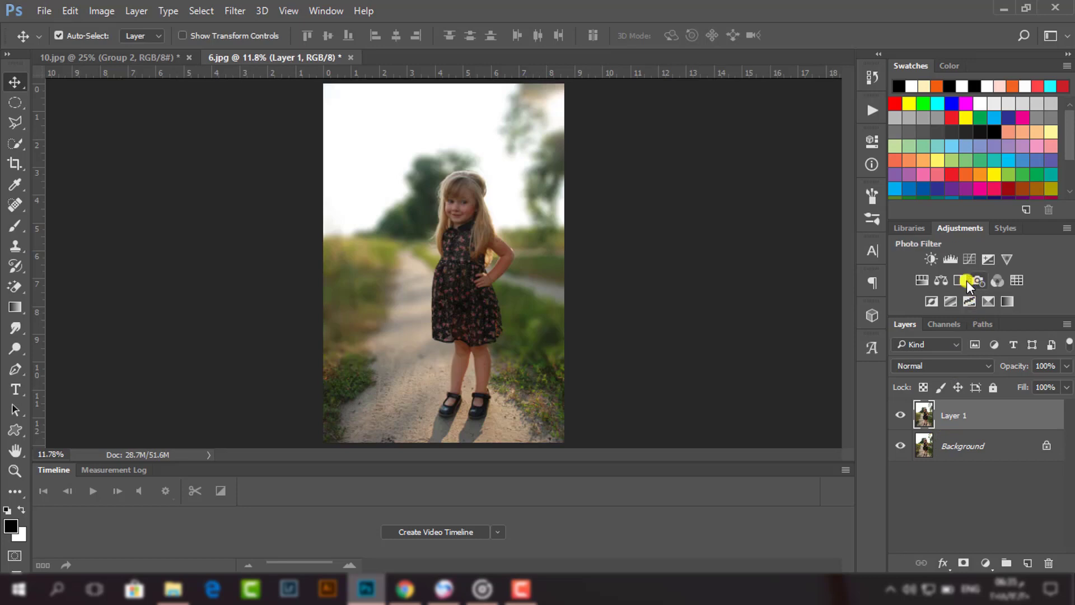
pyautogui.click(925, 275)
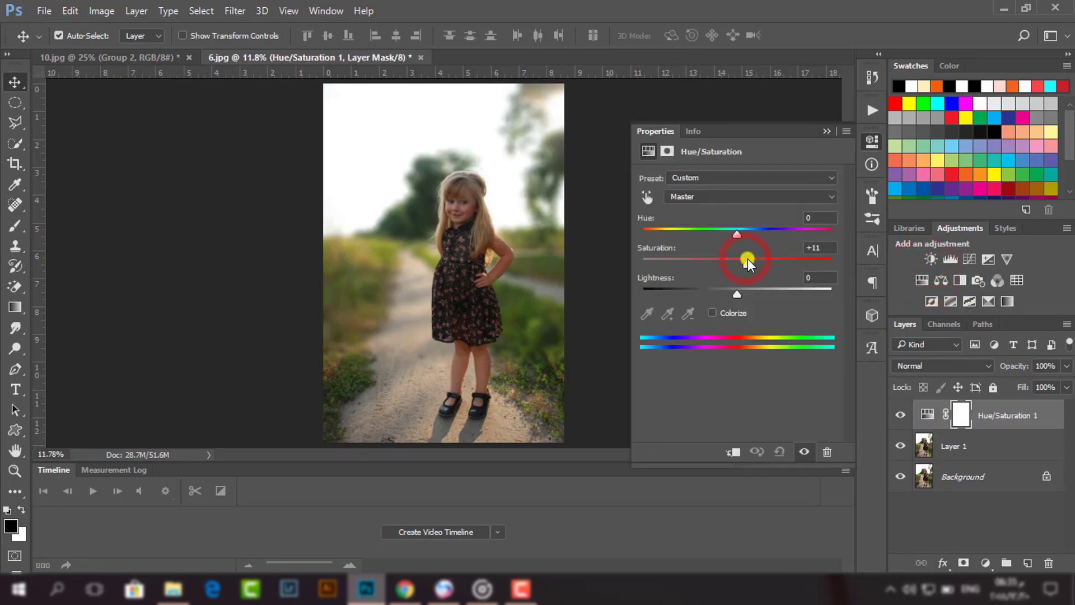
pyautogui.click(865, 141)
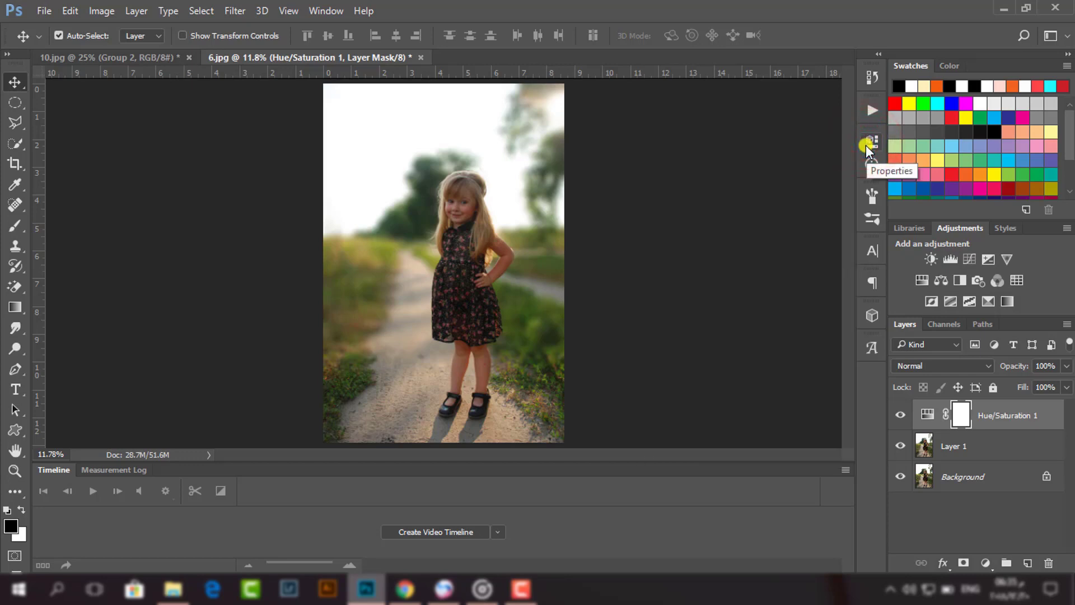
# - Add a Levels adjustment layer with black input 27 and white input 236, and set its layer opacity to 92%
pyautogui.click(950, 258)
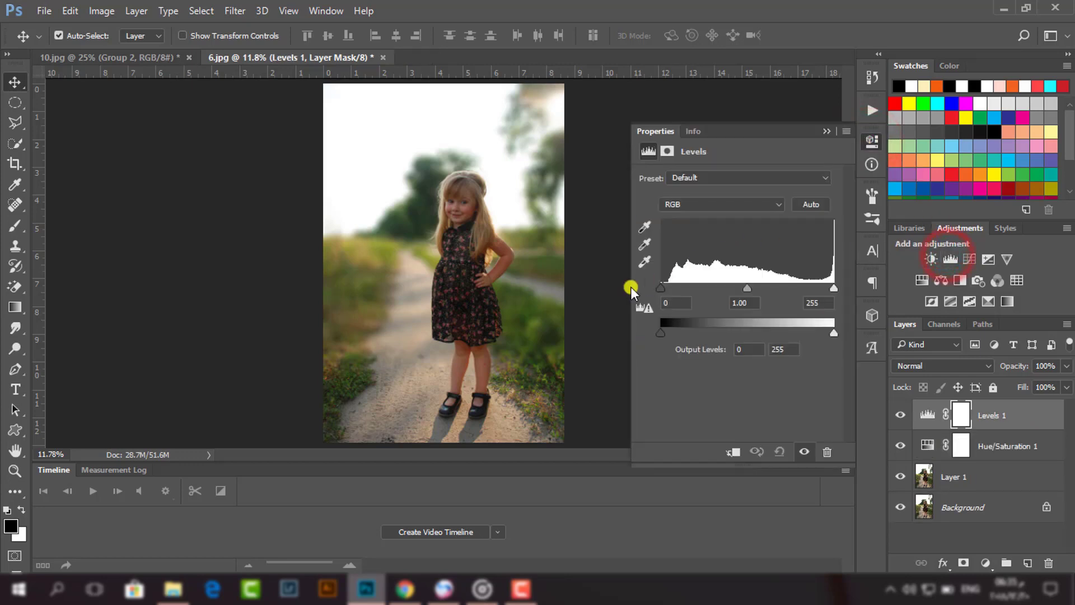
pyautogui.moveTo(661, 288); pyautogui.dragTo(643, 307)
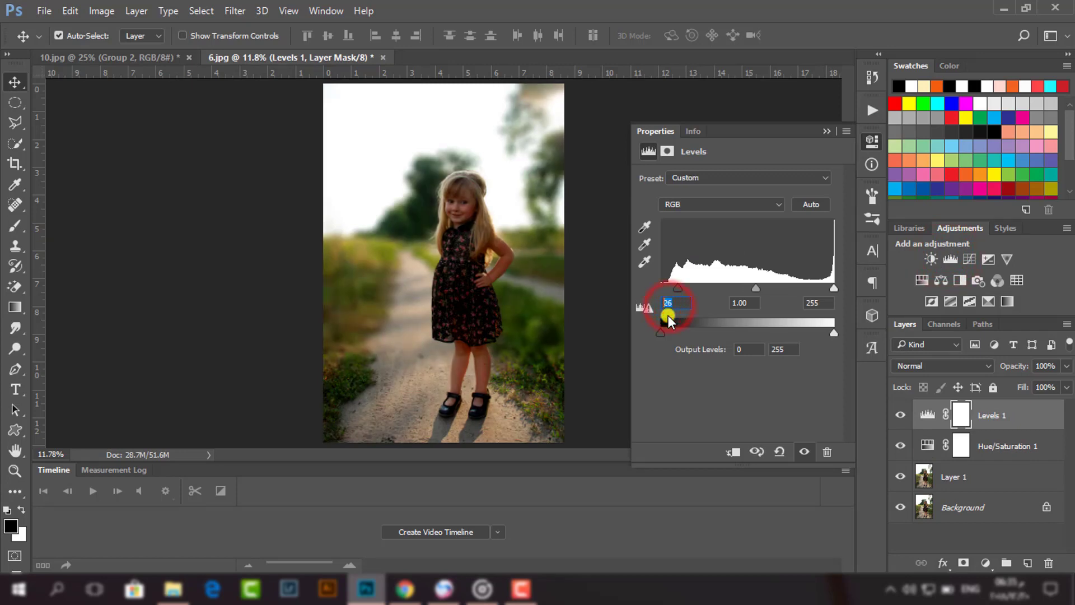
pyautogui.write('27')
pyautogui.moveTo(834, 288); pyautogui.dragTo(822, 288)
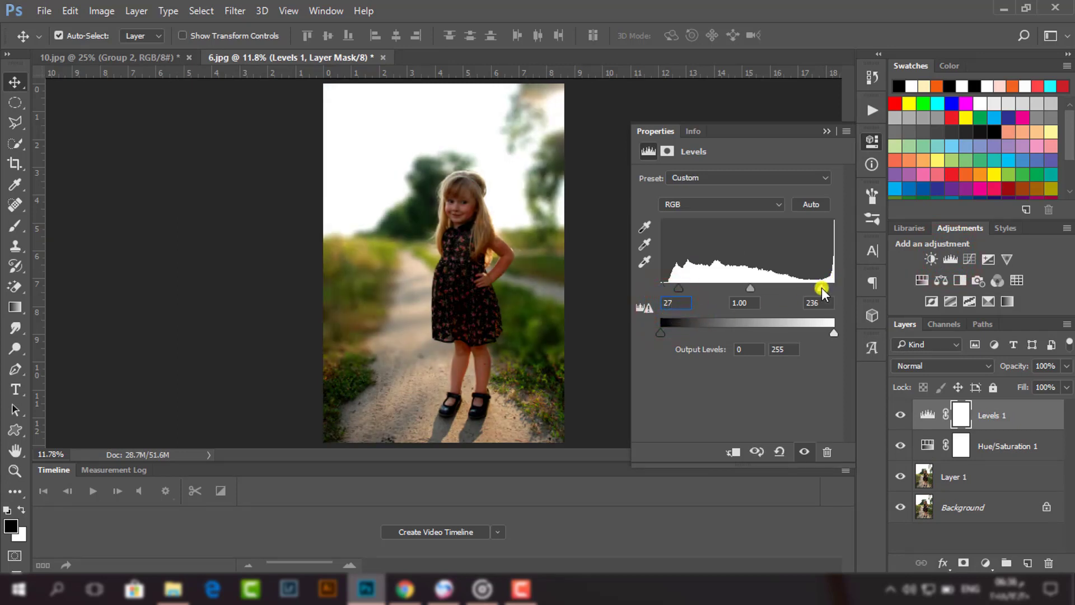
pyautogui.click(867, 146)
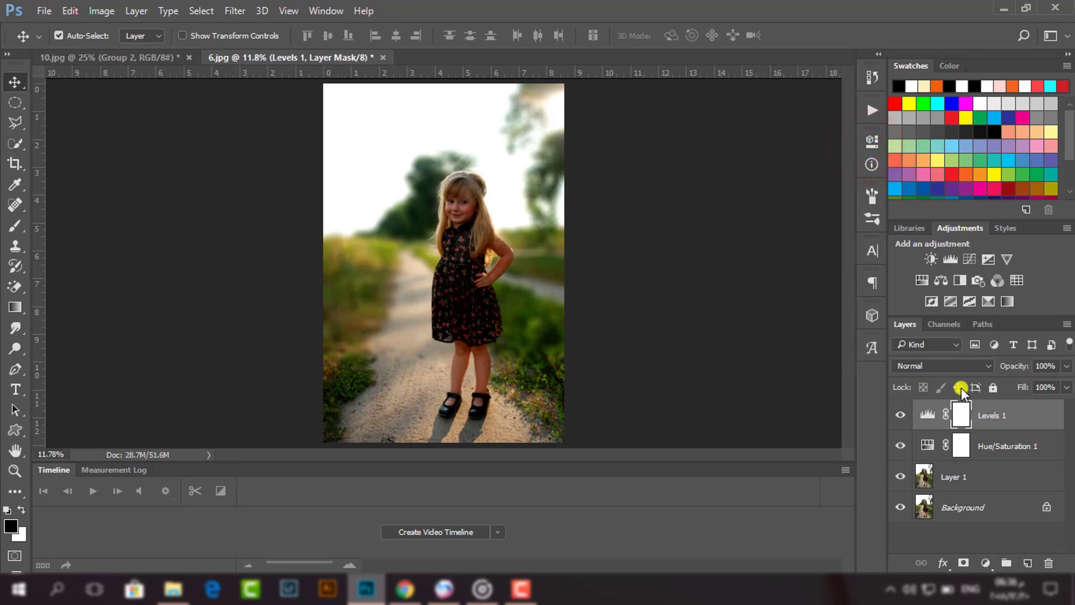
pyautogui.click(1070, 366)
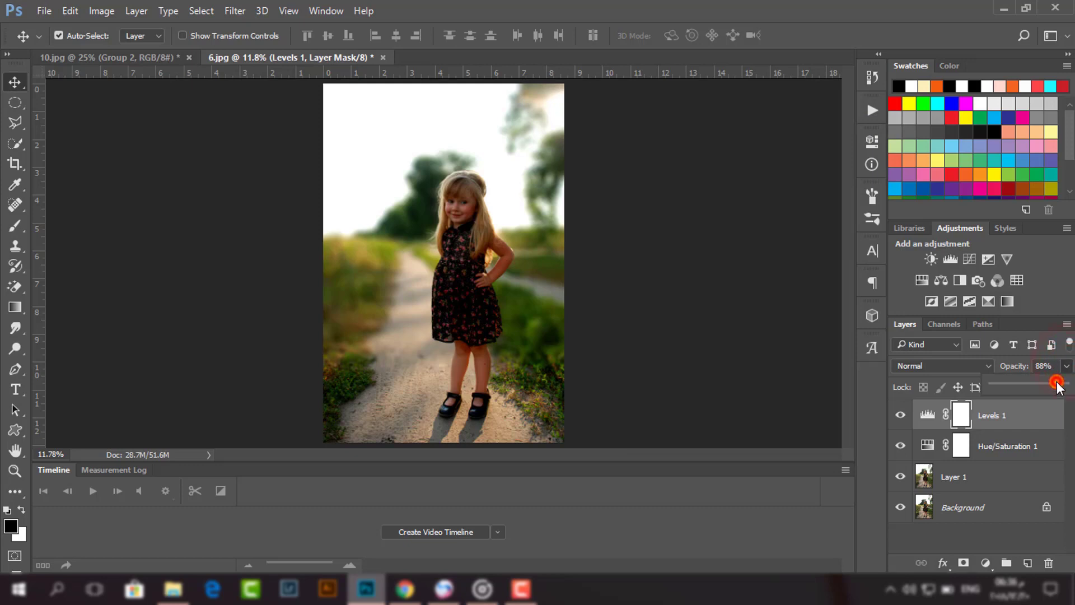
pyautogui.click(1065, 367)
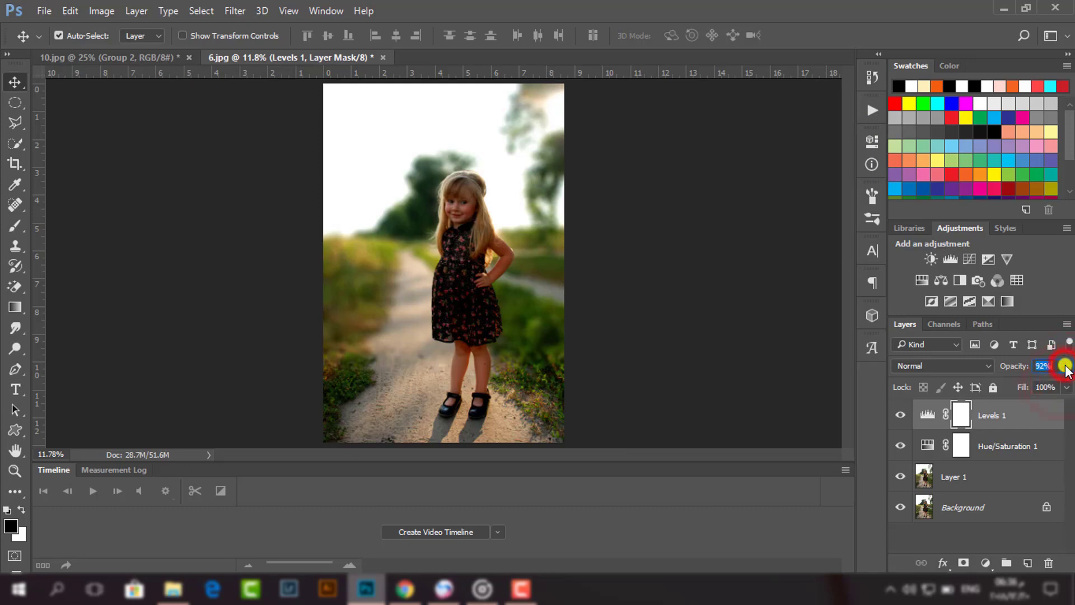
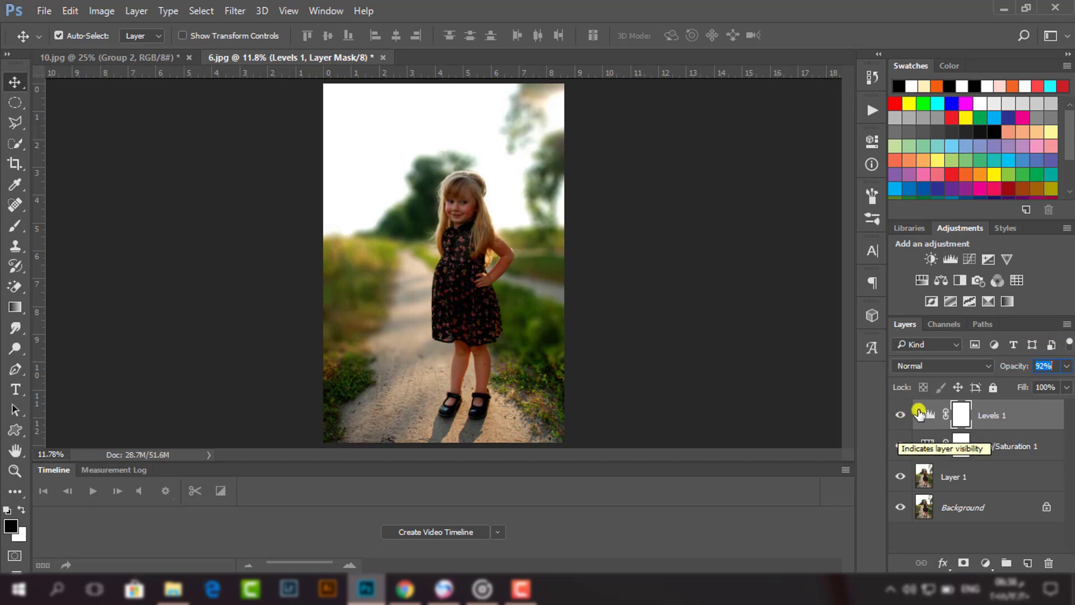
# - Paint black over the girl's face on the Levels 1 layer mask with a 200 px brush at 60% opacity
pyautogui.click(962, 416)
pyautogui.click(15, 225)
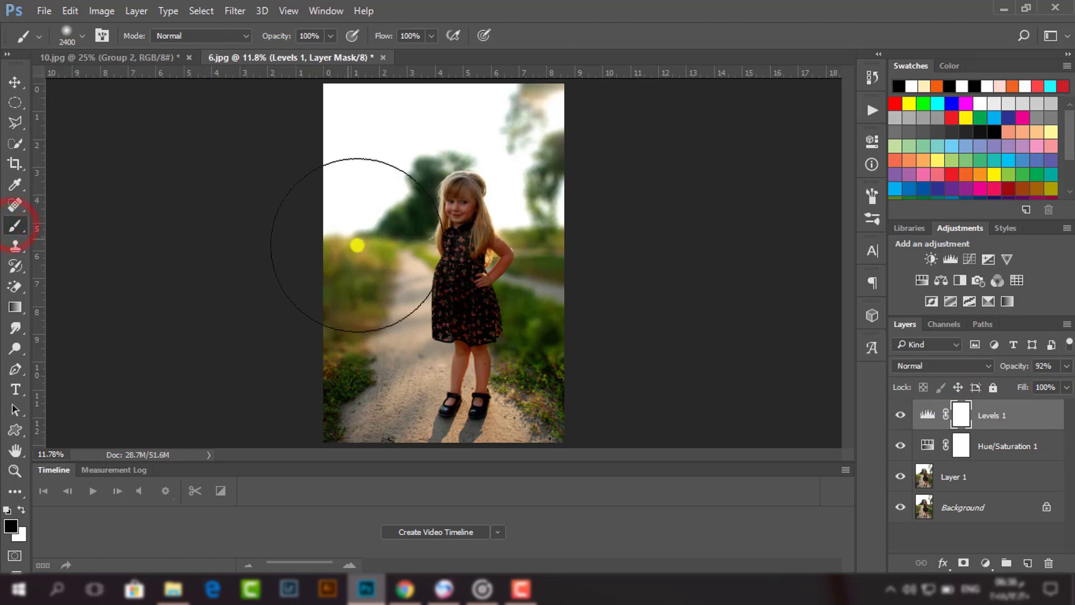
pyautogui.press('[')
pyautogui.press('[')
pyautogui.press('[')
pyautogui.press('[')
pyautogui.press('[')
pyautogui.press('[')
pyautogui.press('[')
pyautogui.press('[')
pyautogui.press('[')
pyautogui.press('[')
pyautogui.press('[')
pyautogui.press('[')
pyautogui.press('[')
pyautogui.press('[')
pyautogui.click(331, 37)
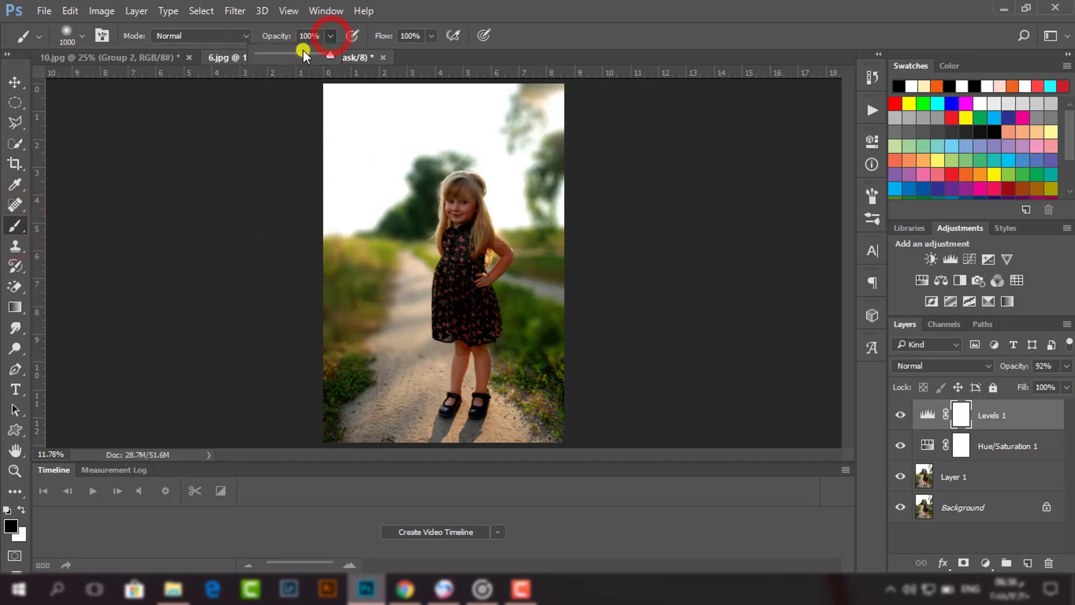
pyautogui.click(302, 53)
pyautogui.click(330, 37)
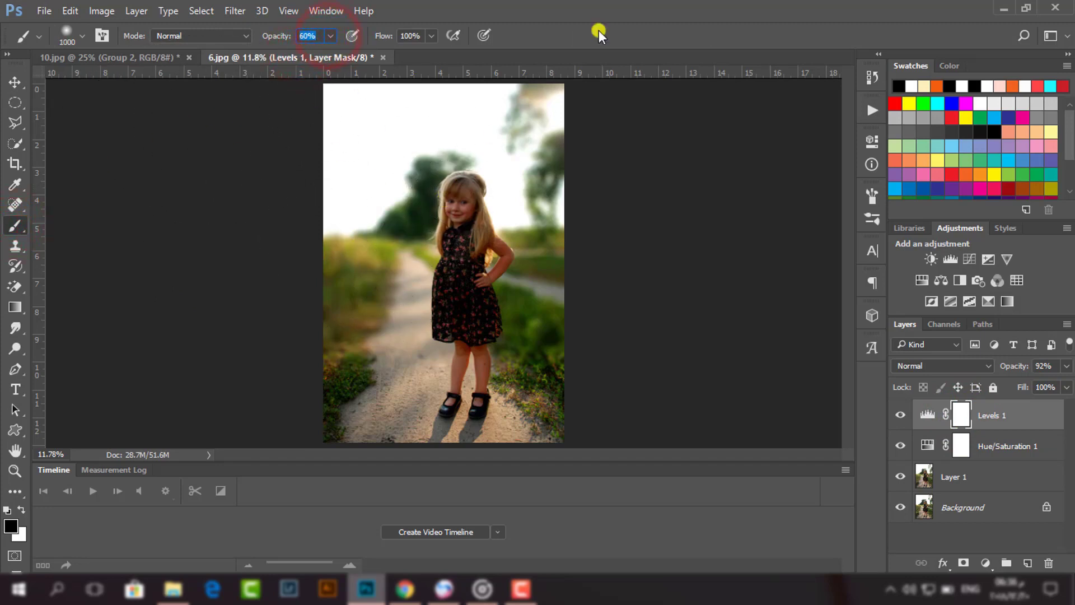
pyautogui.click(618, 7)
pyautogui.hotkey('ctrl', '+')
pyautogui.hotkey('ctrl', '+')
pyautogui.hotkey('ctrl', '+')
pyautogui.hotkey('ctrl', '+')
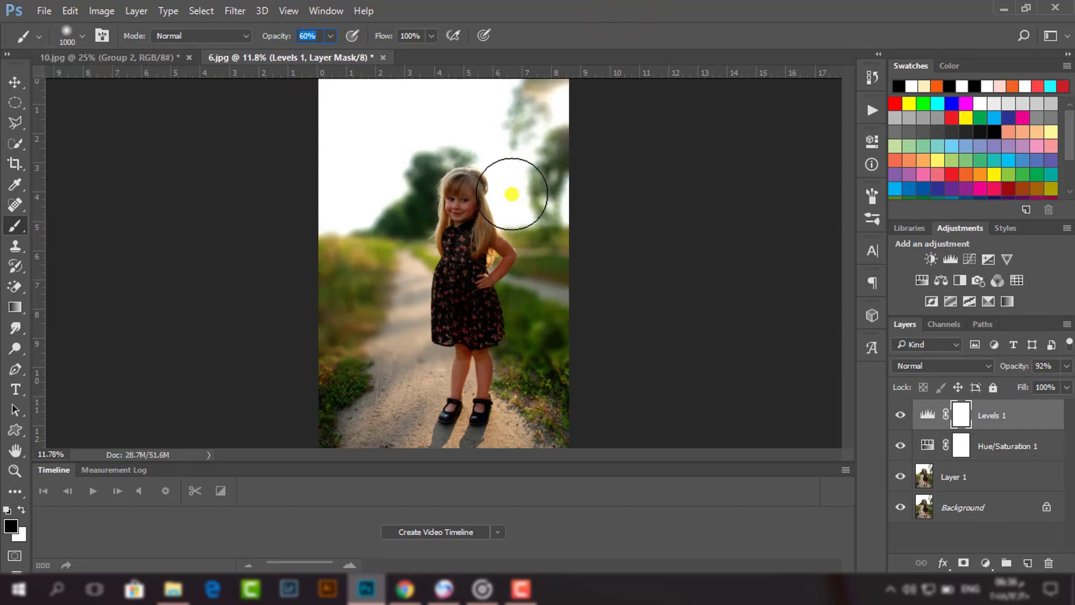
pyautogui.scroll(1, 482, 165)
pyautogui.scroll(4, 481, 166)
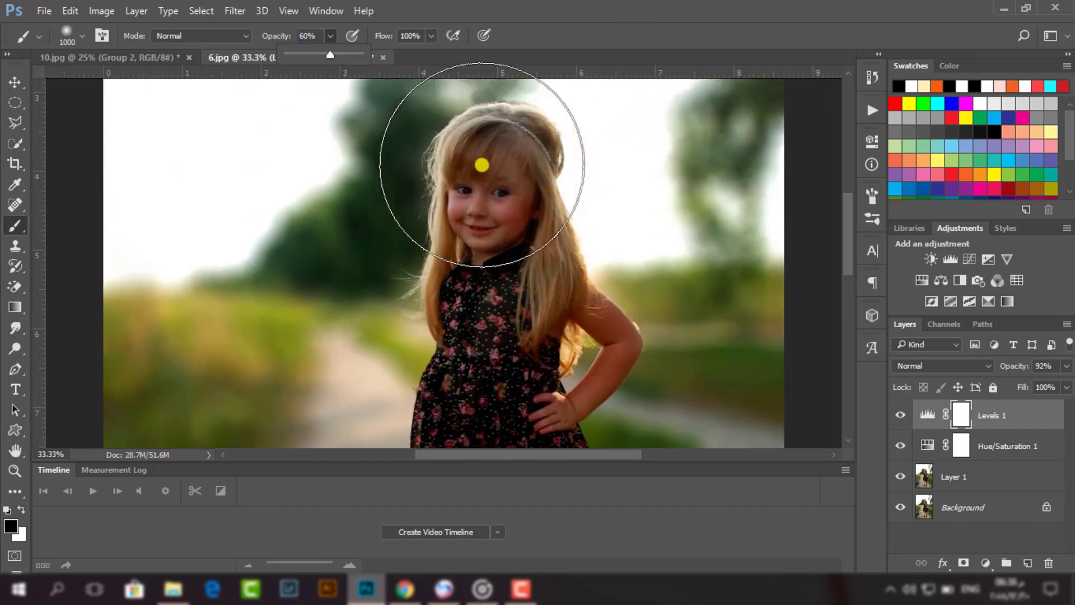
pyautogui.press('[')
pyautogui.press('[')
pyautogui.press('[')
pyautogui.press('[')
pyautogui.press('[')
pyautogui.press('[')
pyautogui.press('[')
pyautogui.press('[')
pyautogui.press('[')
pyautogui.moveTo(484, 234); pyautogui.dragTo(471, 225)
pyautogui.moveTo(472, 220); pyautogui.dragTo(504, 235)
pyautogui.moveTo(504, 238); pyautogui.dragTo(502, 252)
pyautogui.moveTo(514, 236)
pyautogui.mouseDown()
pyautogui.moveTo(497, 259)
pyautogui.moveTo(476, 266)
pyautogui.mouseUp()
pyautogui.moveTo(472, 268); pyautogui.dragTo(504, 295)
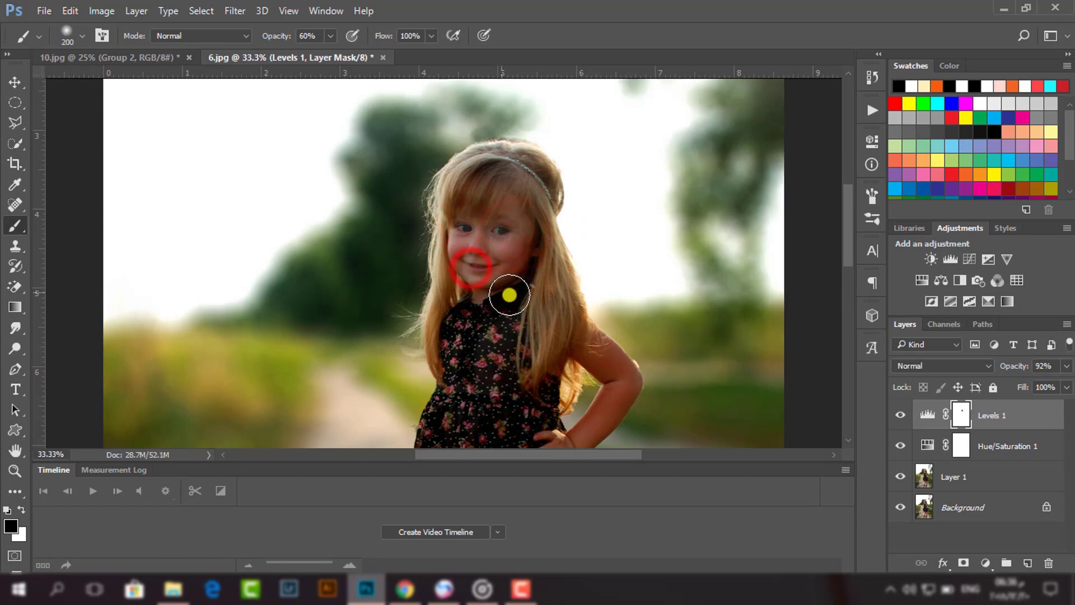
# - Paint the Levels 1 mask over the girl's bent arm and neck with a 150 px brush
pyautogui.scroll(-4, 509, 295)
pyautogui.press('[')
pyautogui.moveTo(593, 240); pyautogui.dragTo(601, 238)
pyautogui.moveTo(602, 240)
pyautogui.mouseDown()
pyautogui.moveTo(624, 273)
pyautogui.moveTo(590, 317)
pyautogui.moveTo(551, 339)
pyautogui.mouseUp()
pyautogui.scroll(2, 560, 278)
pyautogui.scroll(-6, 478, 217)
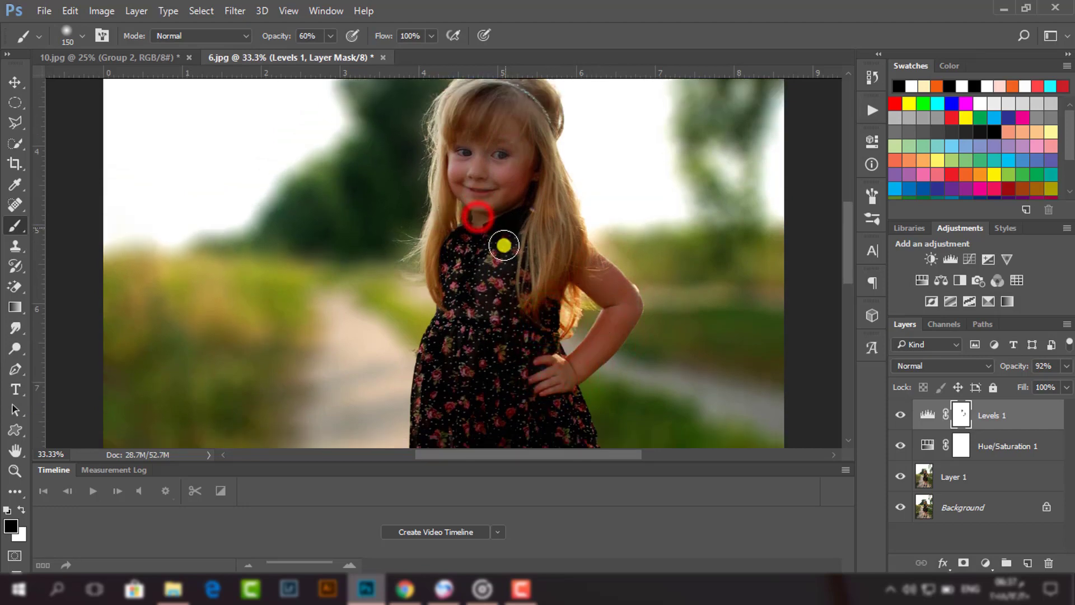
# - Paint the Levels 1 mask lightly over the dress with a 400 px brush at 6% opacity
pyautogui.click(330, 36)
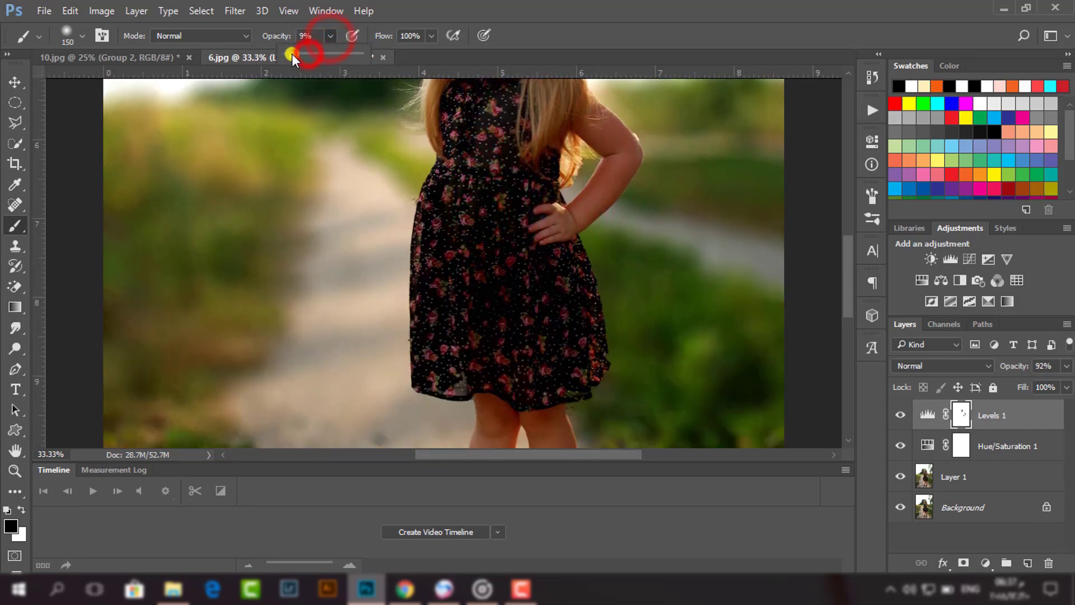
pyautogui.moveTo(292, 55); pyautogui.dragTo(290, 55)
pyautogui.scroll(-4, 437, 209)
pyautogui.press('Return')
pyautogui.press(']')
pyautogui.press(']')
pyautogui.press(']')
pyautogui.press(']')
pyautogui.press(']')
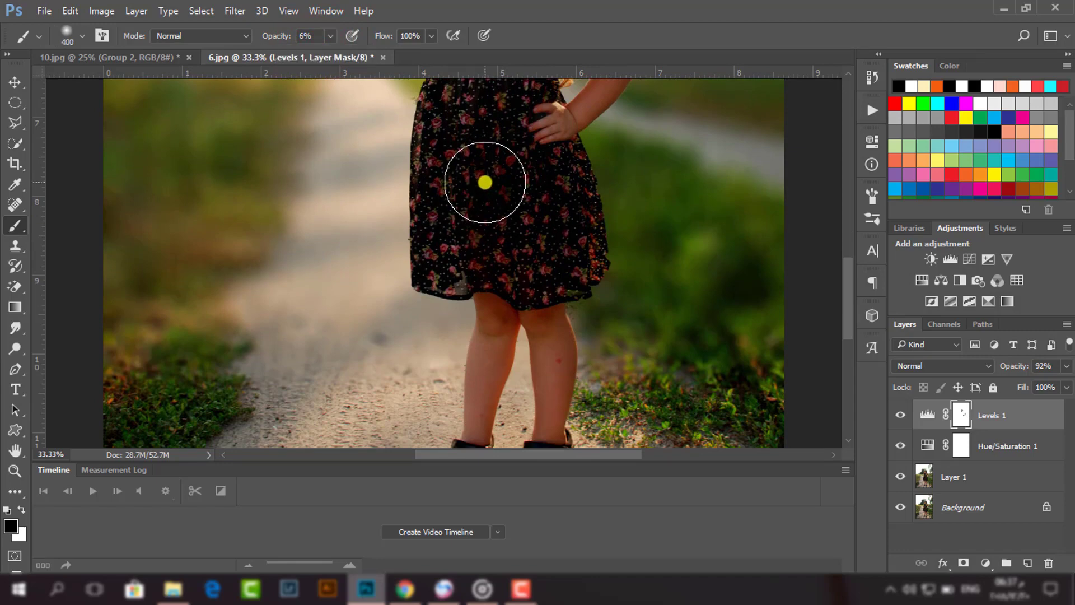
pyautogui.moveTo(485, 182)
pyautogui.mouseDown()
pyautogui.moveTo(511, 257)
pyautogui.moveTo(499, 210)
pyautogui.moveTo(433, 152)
pyautogui.moveTo(524, 176)
pyautogui.mouseUp()
pyautogui.scroll(6, 530, 189)
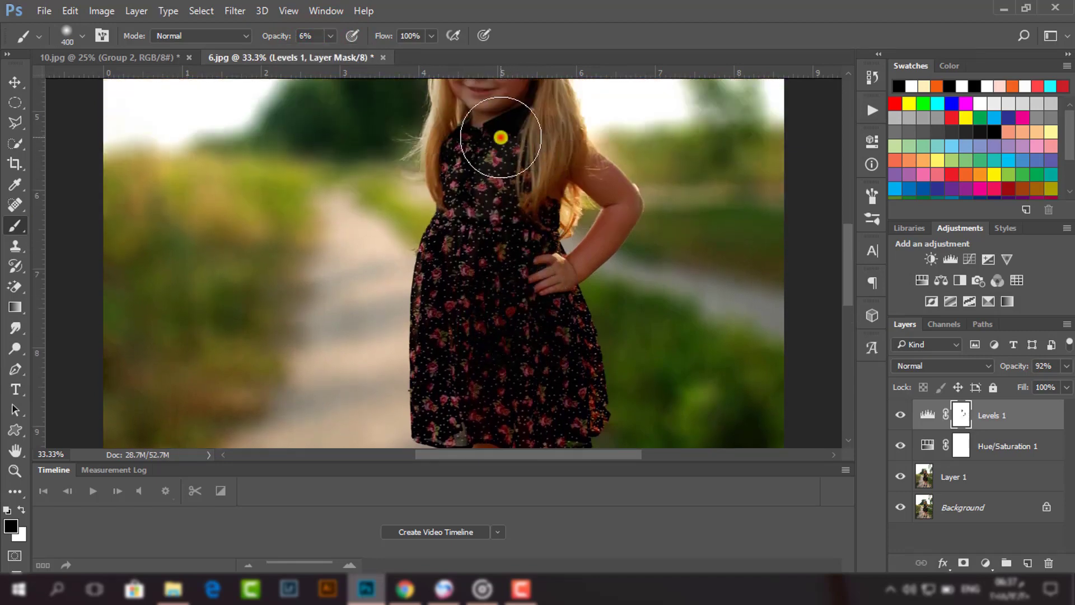
pyautogui.moveTo(501, 137)
pyautogui.mouseDown()
pyautogui.moveTo(478, 300)
pyautogui.moveTo(557, 324)
pyautogui.mouseUp()
# - Paint the Levels 1 mask over both legs and shoes with a 200 px brush
pyautogui.scroll(-10, 556, 324)
pyautogui.press('[')
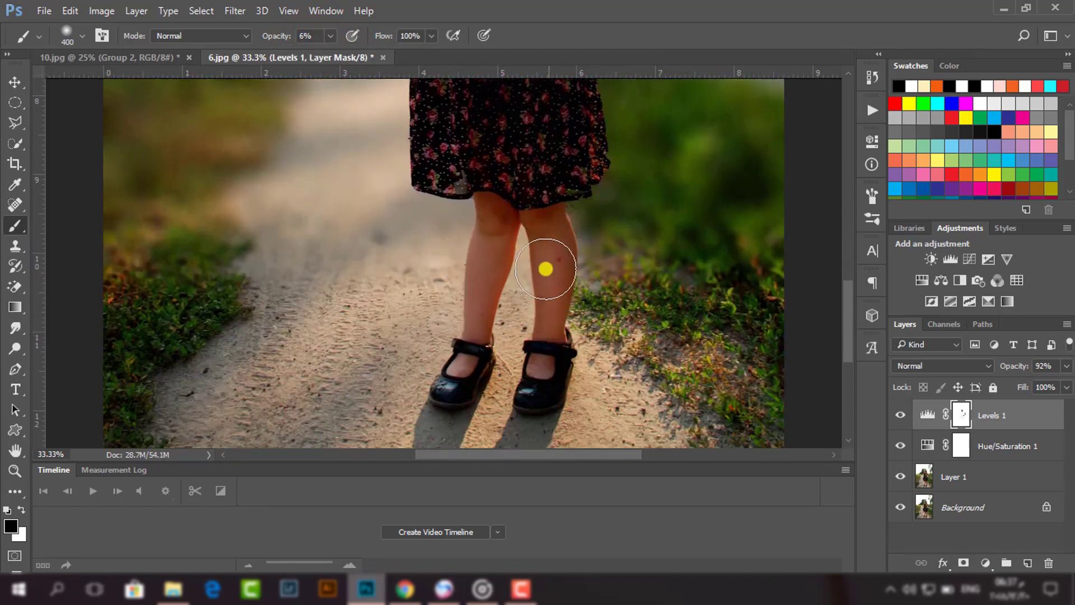
pyautogui.press('[')
pyautogui.moveTo(548, 221); pyautogui.dragTo(551, 280)
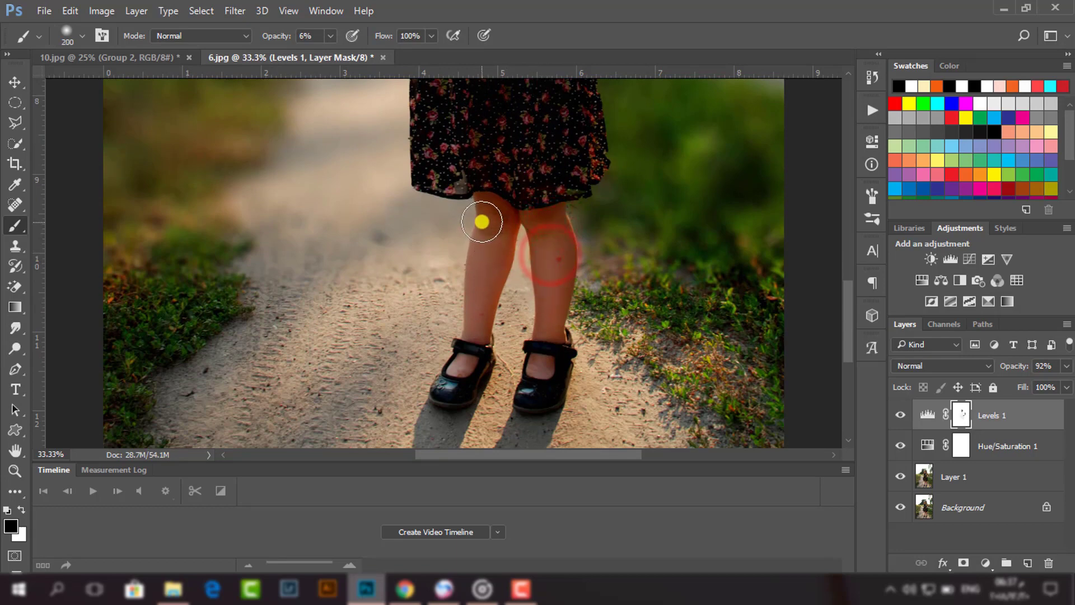
pyautogui.moveTo(482, 231); pyautogui.dragTo(467, 357)
pyautogui.moveTo(466, 368); pyautogui.dragTo(460, 389)
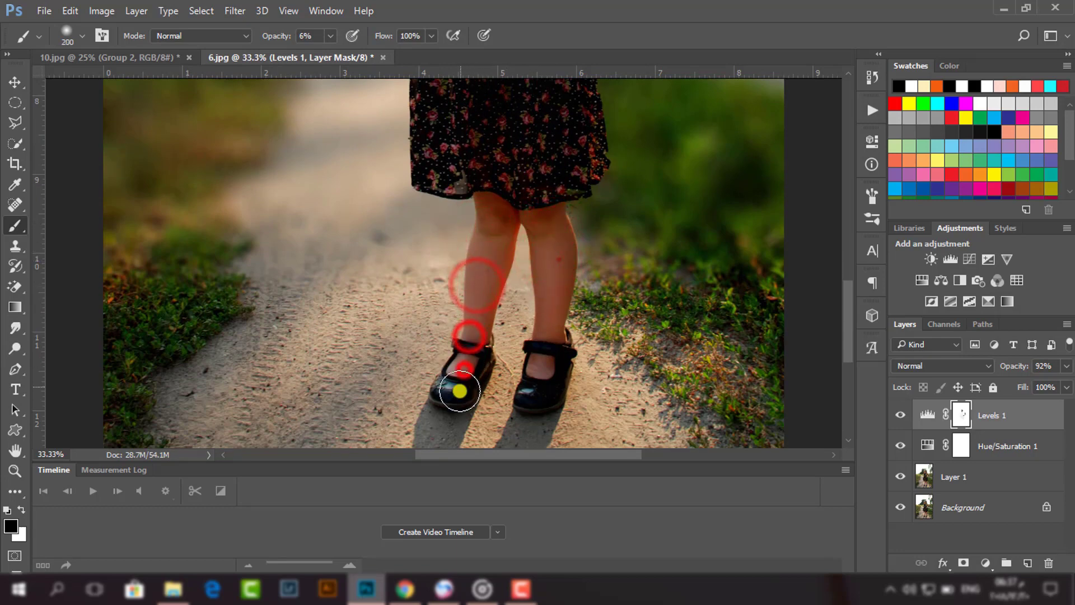
pyautogui.click(542, 354)
pyautogui.click(557, 236)
# - Brush the Levels 1 mask lightly over the long hair on both sides of the girl's face and shoulders
pyautogui.scroll(10, 553, 171)
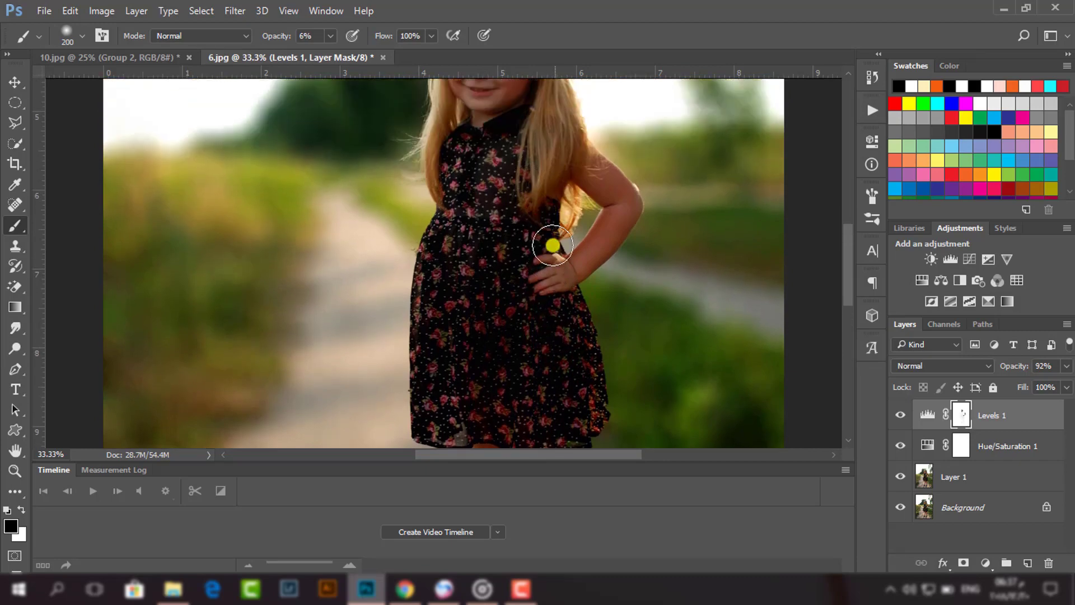
pyautogui.moveTo(535, 204); pyautogui.dragTo(536, 177)
pyautogui.scroll(2, 536, 177)
pyautogui.click(532, 182)
pyautogui.scroll(2, 533, 184)
pyautogui.moveTo(532, 139); pyautogui.dragTo(490, 123)
pyautogui.moveTo(476, 135); pyautogui.dragTo(454, 179)
pyautogui.moveTo(426, 156)
pyautogui.mouseDown()
pyautogui.moveTo(455, 237)
pyautogui.moveTo(447, 286)
pyautogui.mouseUp()
pyautogui.click(443, 304)
pyautogui.moveTo(576, 230); pyautogui.dragTo(550, 343)
pyautogui.moveTo(547, 352); pyautogui.dragTo(543, 321)
pyautogui.hotkey('ctrl', '0')
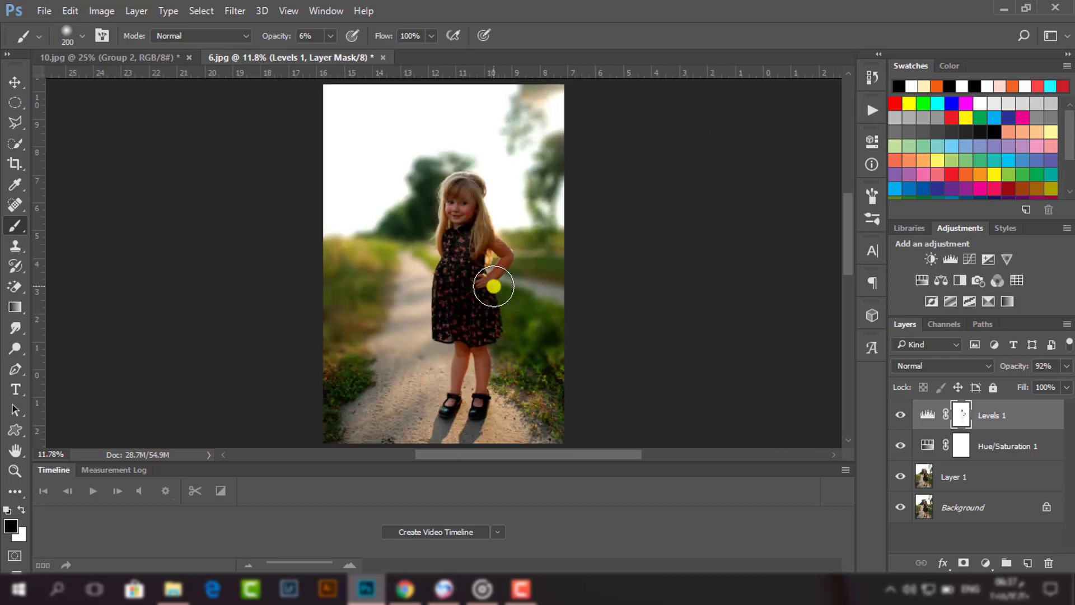
# - Create a new layer above Levels 1 and set the brush's foreground color to orange #f15e0e
pyautogui.click(13, 84)
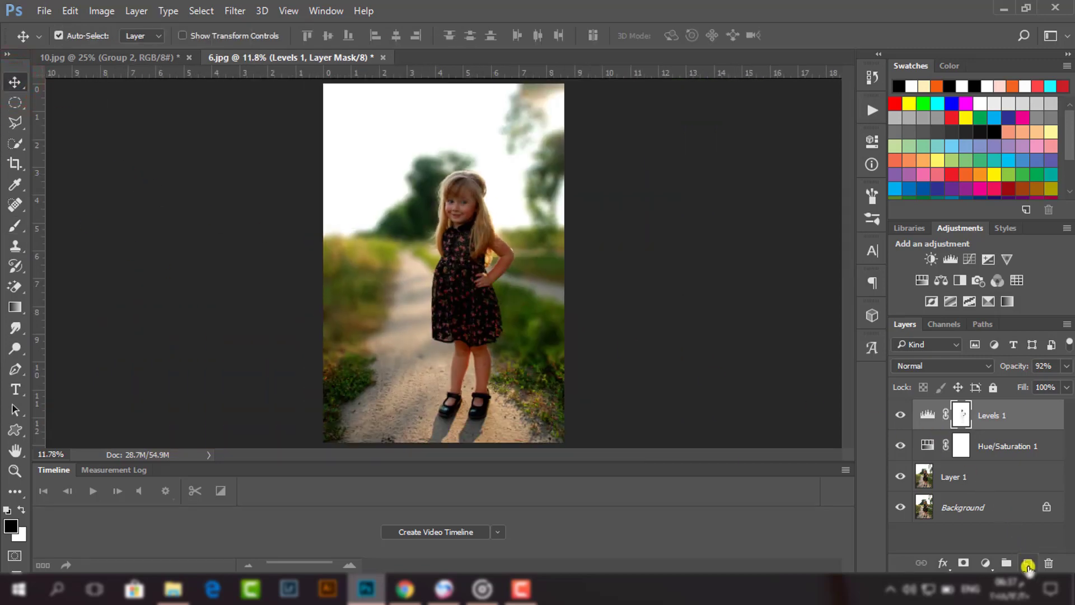
pyautogui.click(1028, 565)
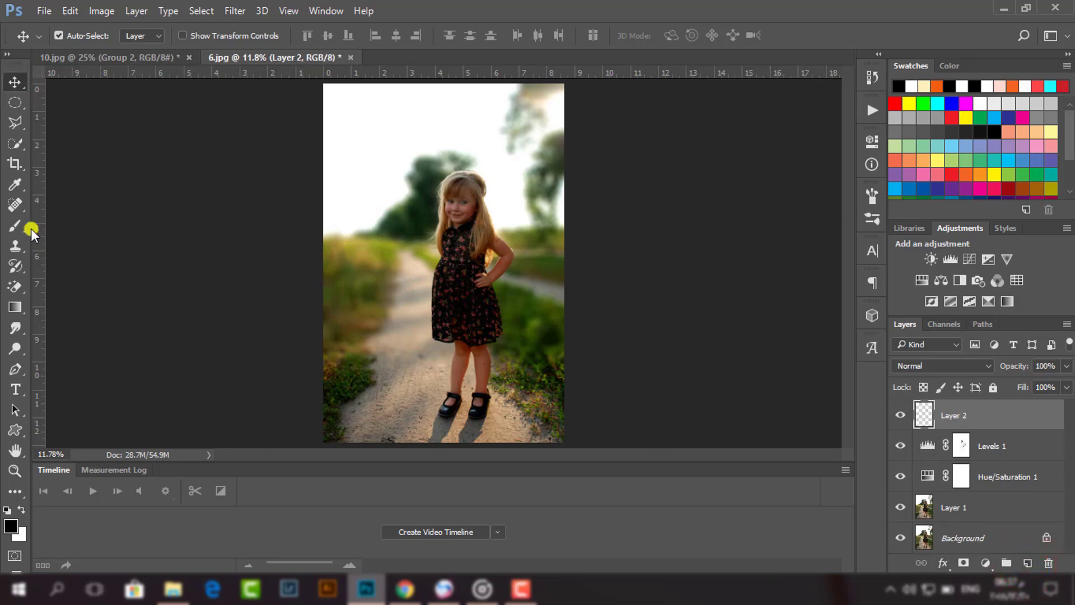
pyautogui.click(15, 226)
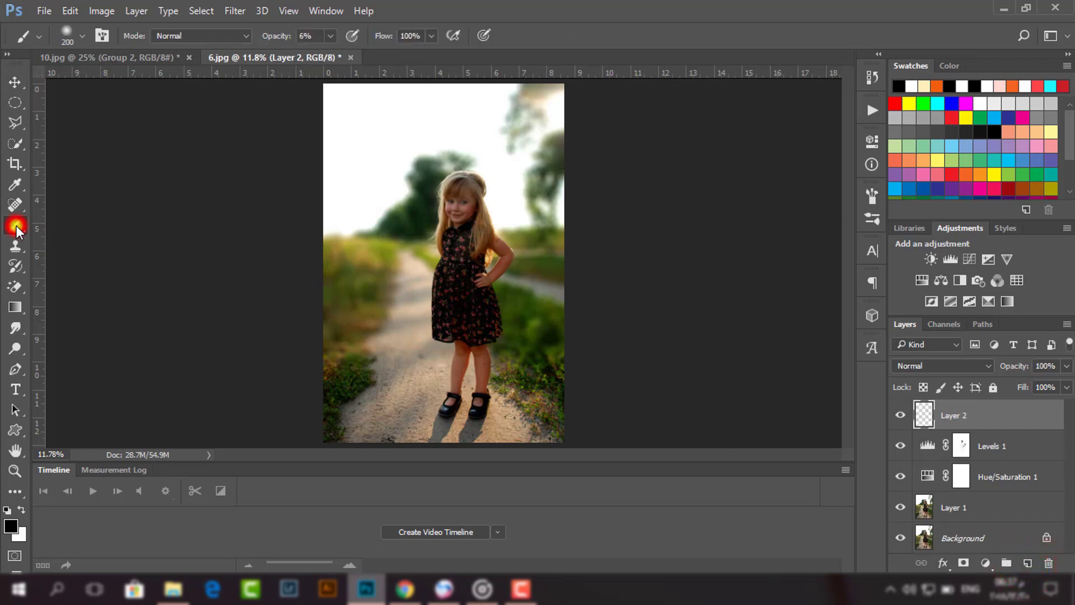
pyautogui.click(10, 526)
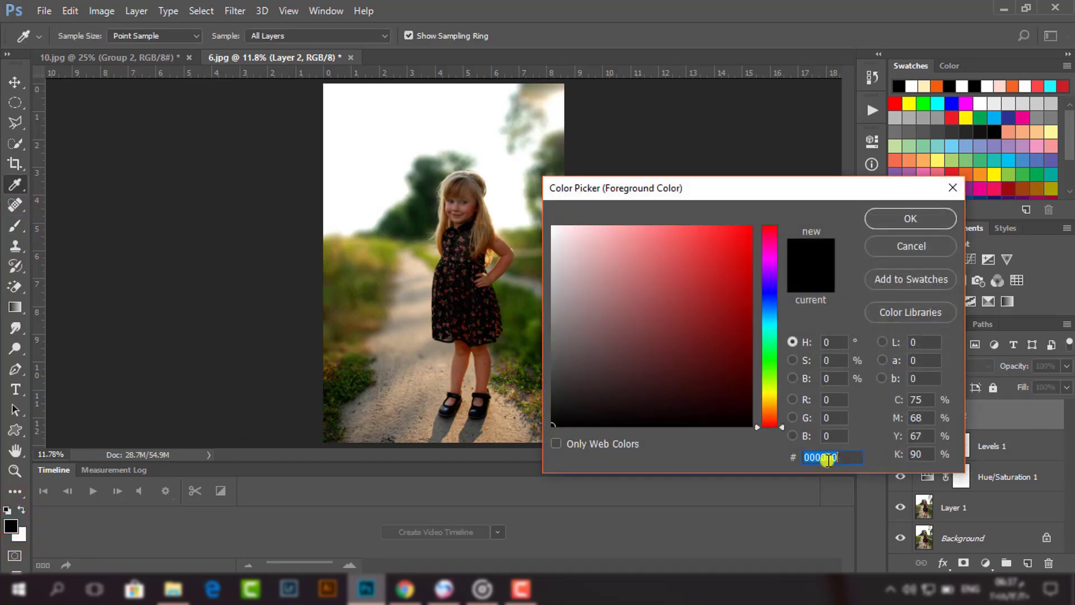
pyautogui.write('f15e0e')
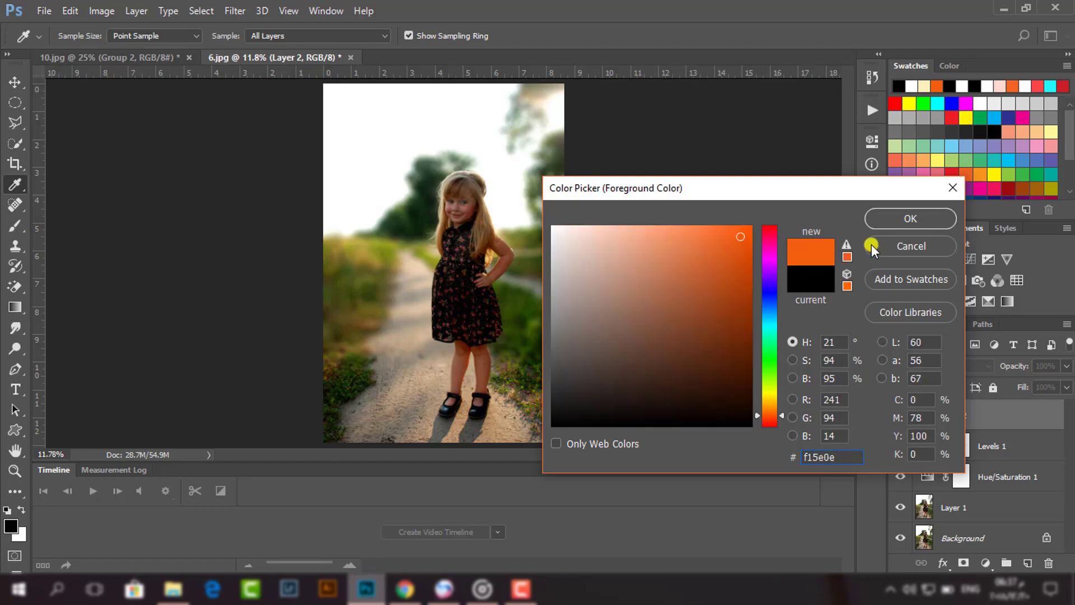
pyautogui.click(906, 216)
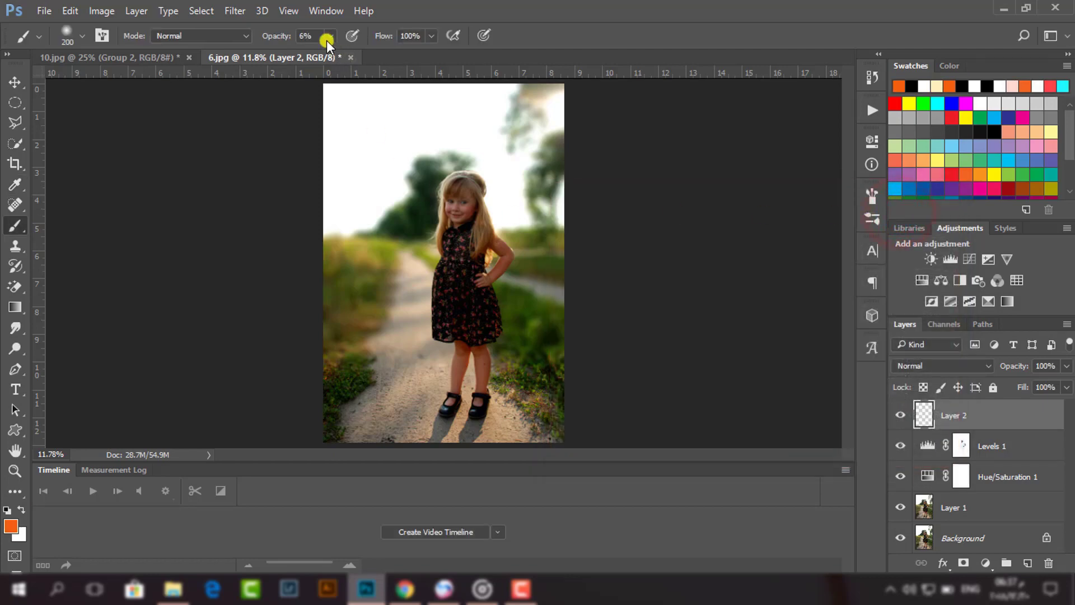
# - Paint one orange dab over the girl's head with a 2600 px brush at 100% opacity, and set the layer's blend mode to Screen
pyautogui.click(330, 36)
pyautogui.moveTo(350, 54); pyautogui.dragTo(445, 55)
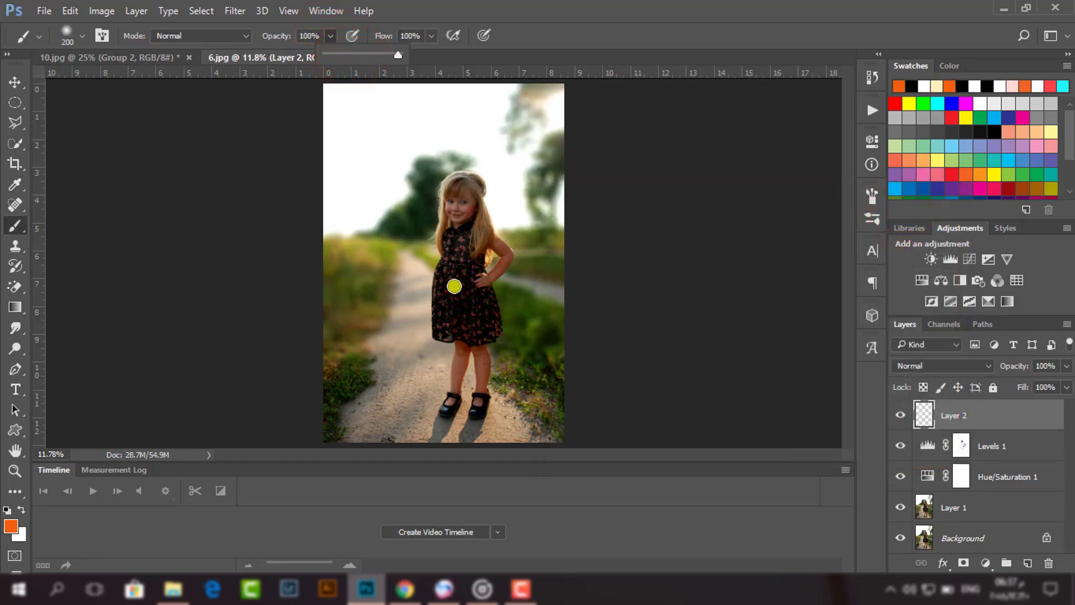
pyautogui.click(513, 386)
pyautogui.press(']')
pyautogui.press(']')
pyautogui.press(']')
pyautogui.press(']')
pyautogui.press(']')
pyautogui.press(']')
pyautogui.press(']')
pyautogui.press(']')
pyautogui.press(']')
pyautogui.press(']')
pyautogui.press(']')
pyautogui.press(']')
pyautogui.press(']')
pyautogui.press(']')
pyautogui.press(']')
pyautogui.press(']')
pyautogui.press(']')
pyautogui.press(']')
pyautogui.press(']')
pyautogui.press(']')
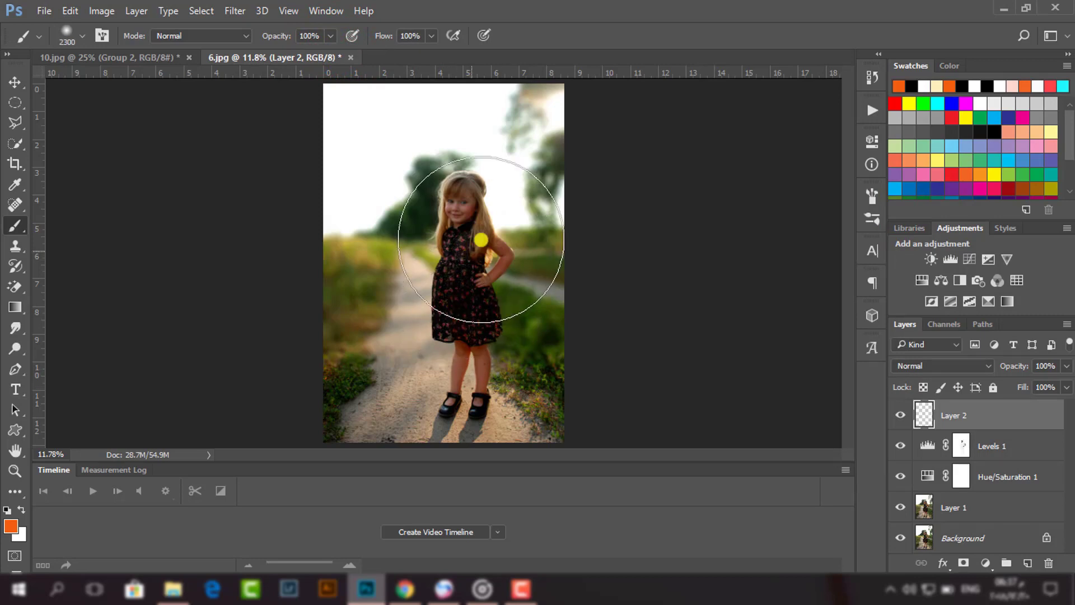
pyautogui.press(']')
pyautogui.press(']')
pyautogui.press(']')
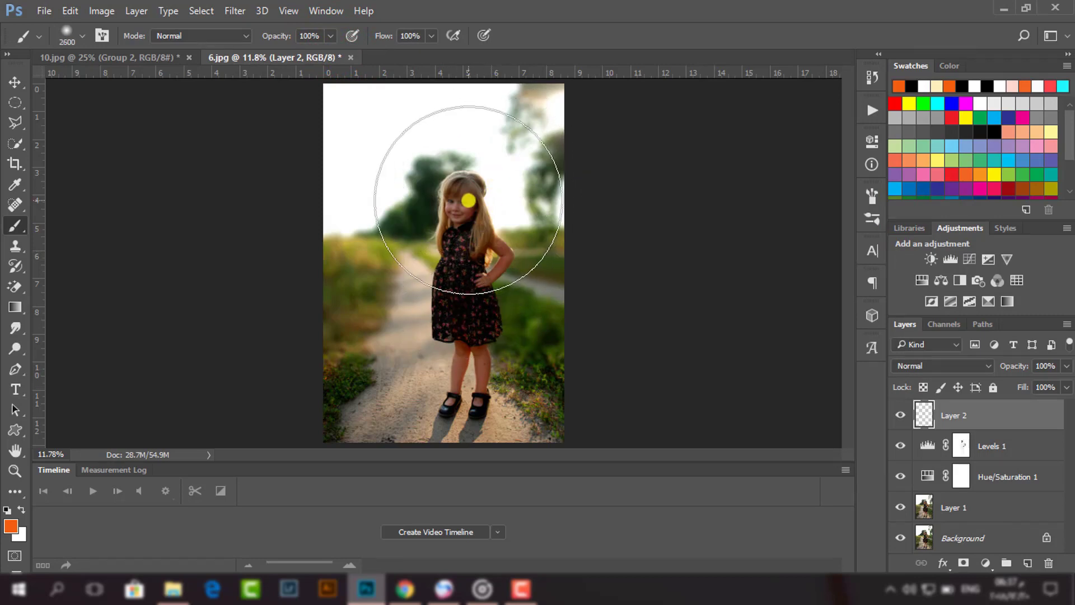
pyautogui.click(468, 201)
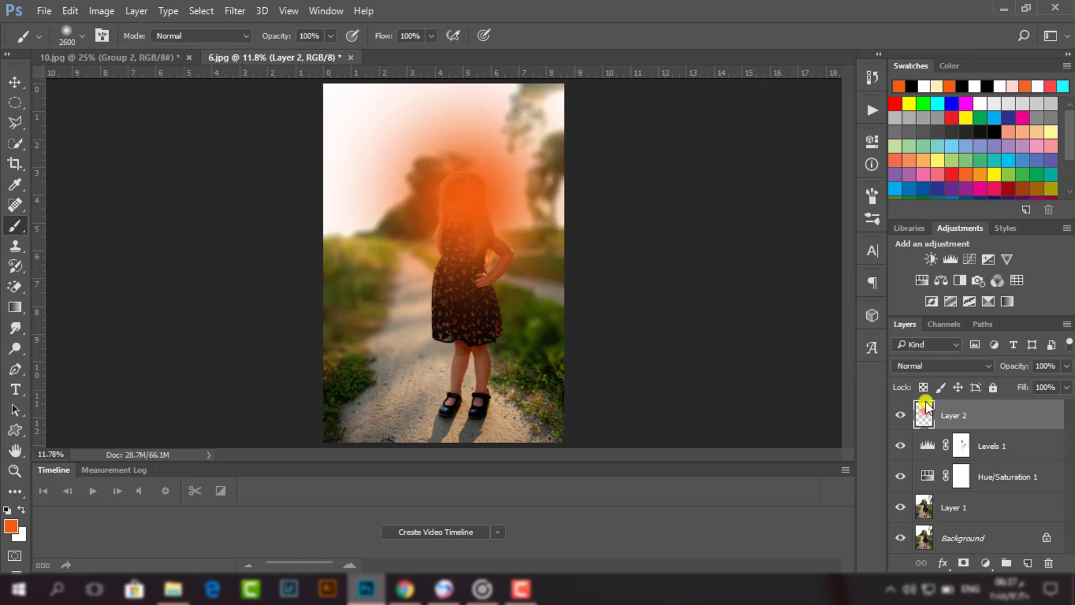
pyautogui.click(934, 365)
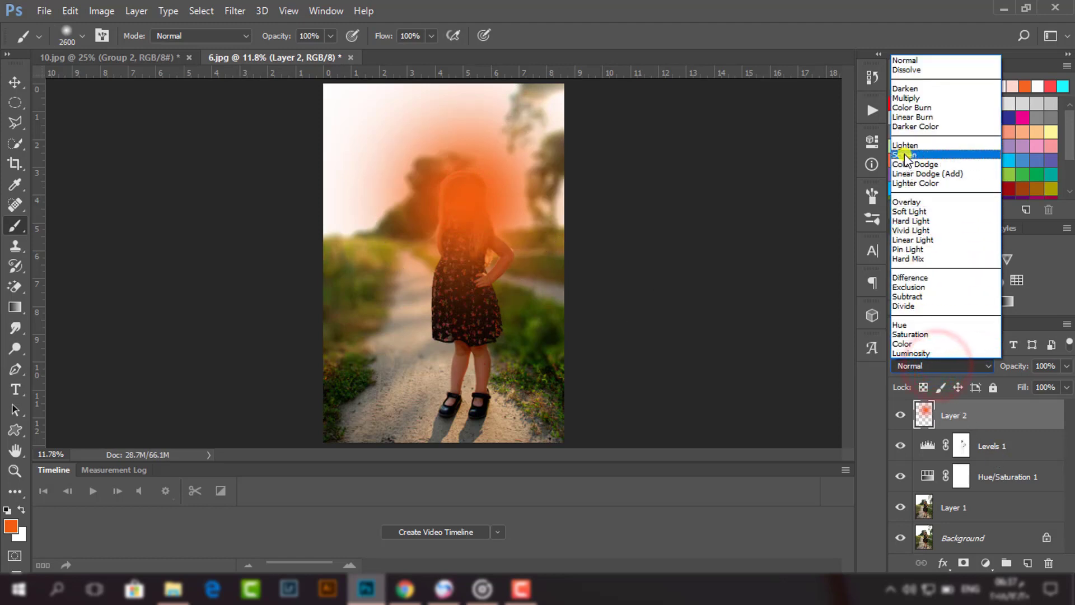
pyautogui.click(906, 155)
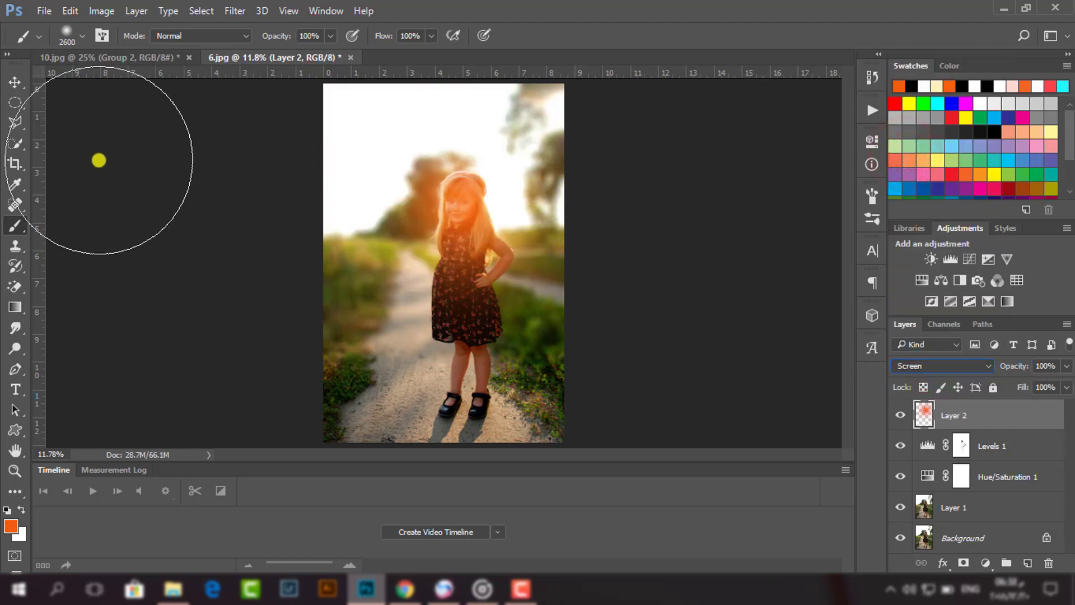
# - Move the orange glow toward the trees in the photo's upper-right corner and scale it to about 112%
pyautogui.click(9, 84)
pyautogui.moveTo(456, 173); pyautogui.dragTo(514, 150)
pyautogui.hotkey('ctrl', 't')
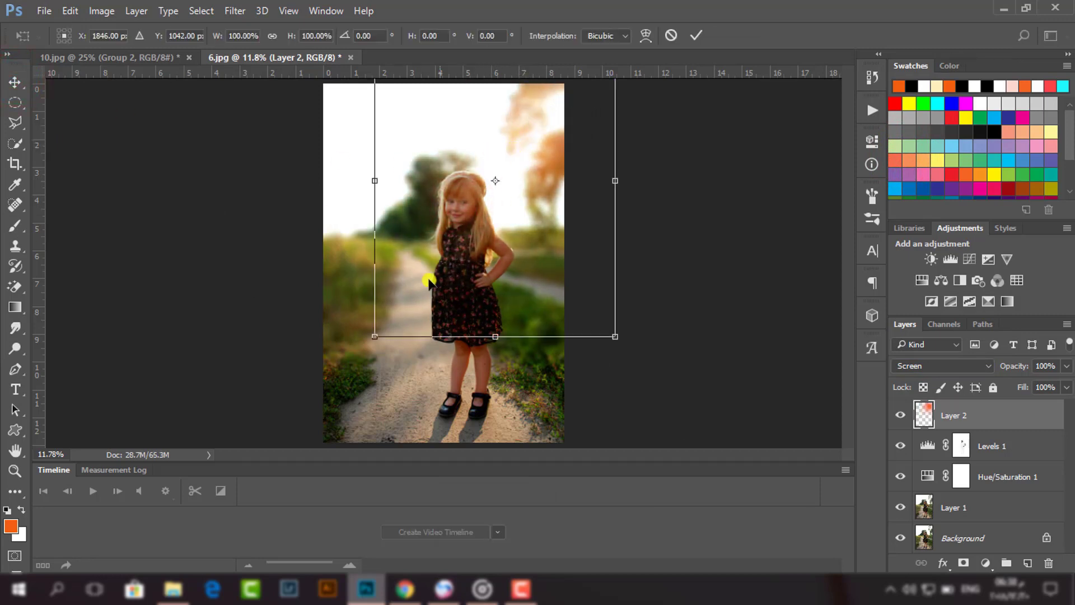
pyautogui.moveTo(375, 337); pyautogui.dragTo(340, 357)
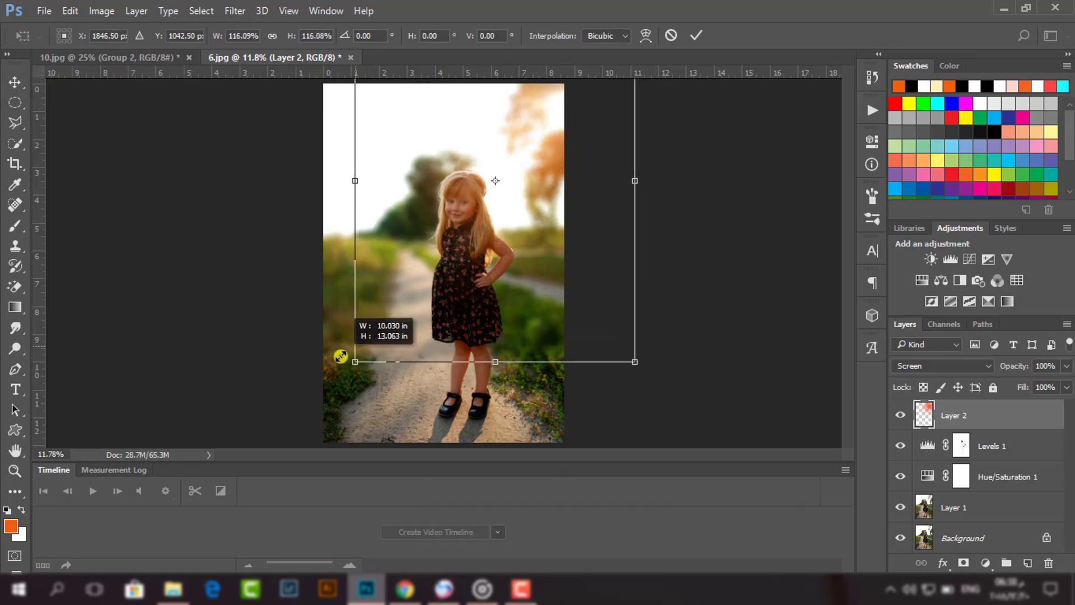
pyautogui.moveTo(538, 122)
pyautogui.mouseDown()
pyautogui.moveTo(520, 138)
pyautogui.moveTo(533, 120)
pyautogui.mouseUp()
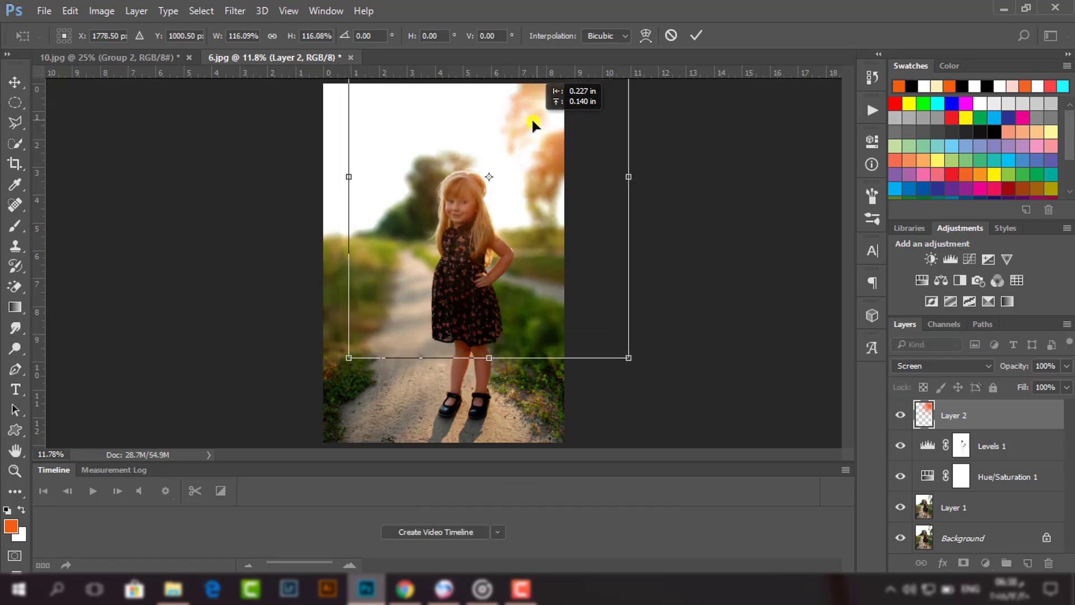
pyautogui.moveTo(352, 357); pyautogui.dragTo(354, 351)
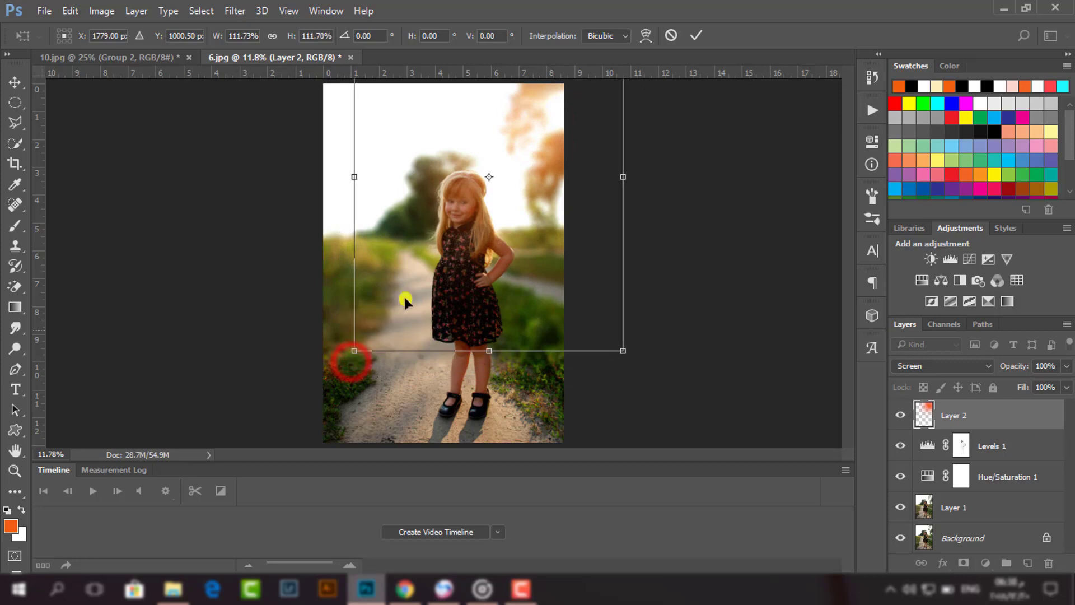
pyautogui.click(691, 36)
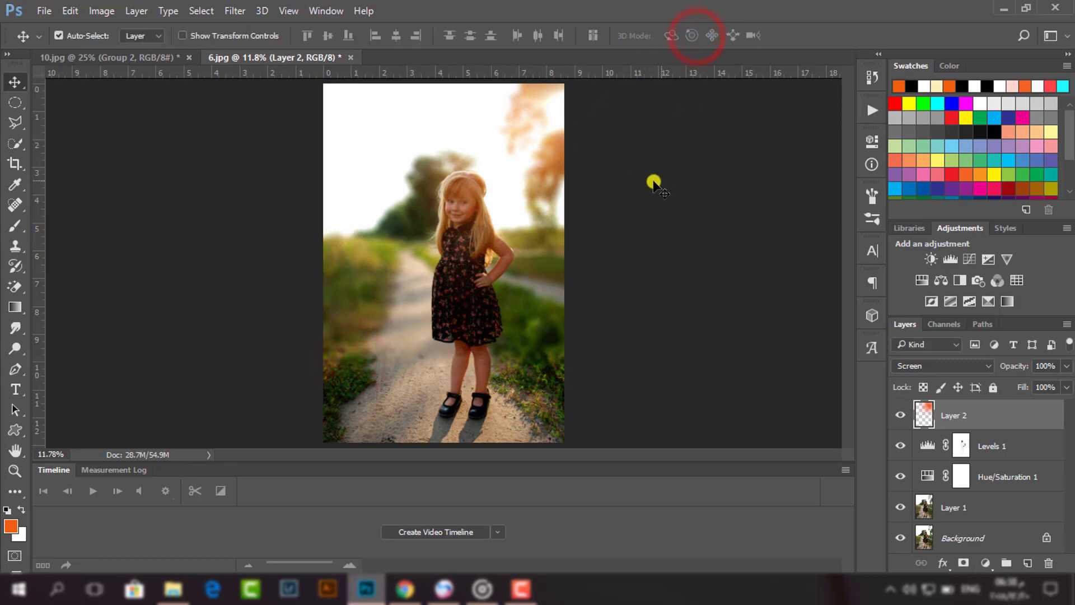
# - Compare the photo with and without the glow layer, and shift the glow farther toward the upper-right corner
pyautogui.click(898, 415)
pyautogui.click(899, 415)
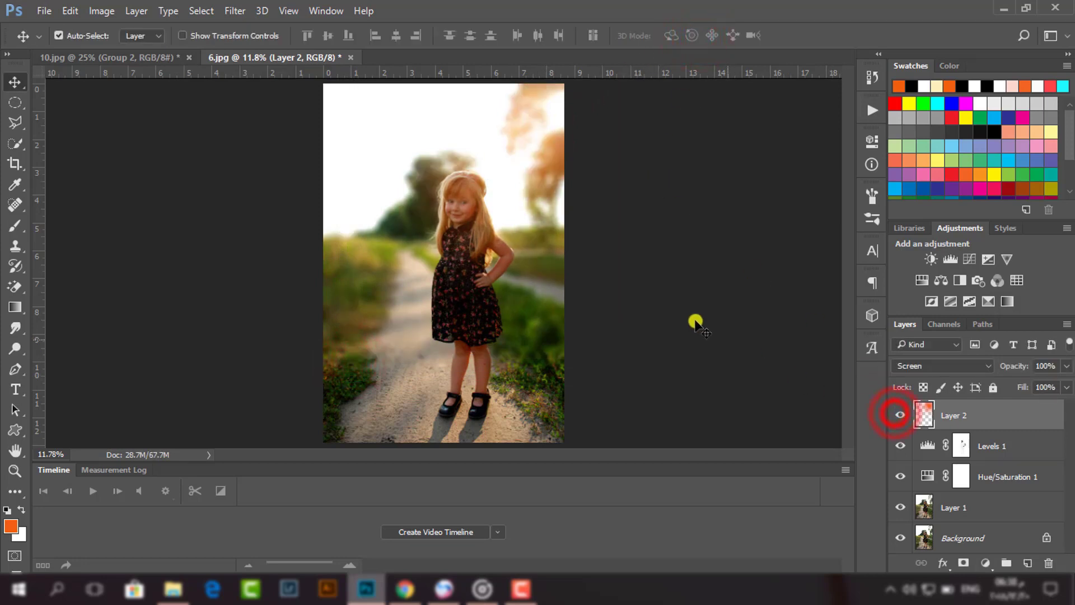
pyautogui.hotkey('ctrl', '+')
pyautogui.hotkey('ctrl', '+')
pyautogui.hotkey('ctrl', '+')
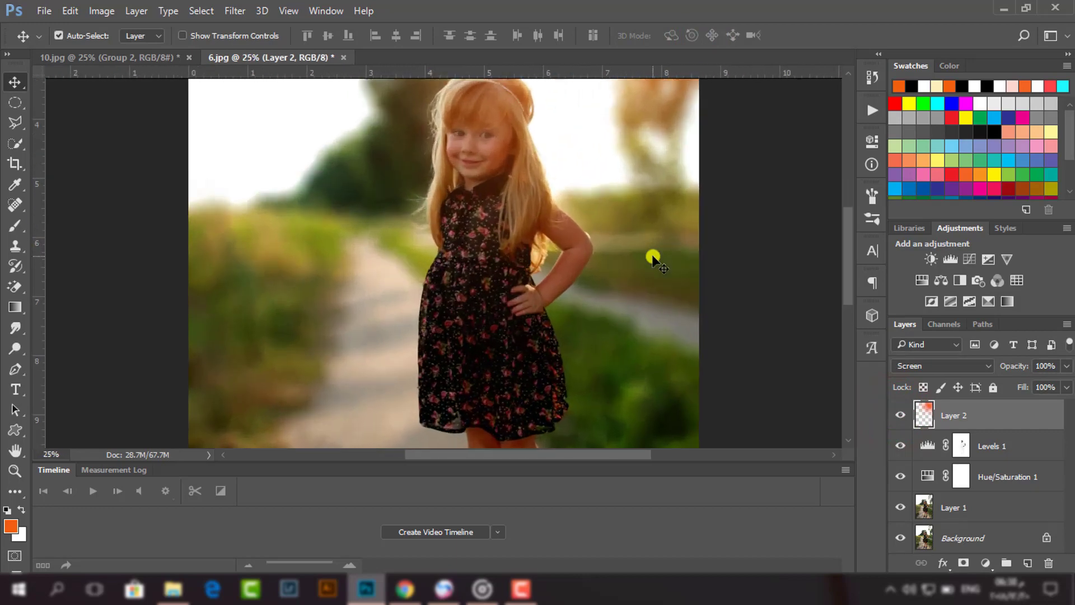
pyautogui.scroll(5, 653, 257)
pyautogui.moveTo(600, 233); pyautogui.dragTo(639, 169)
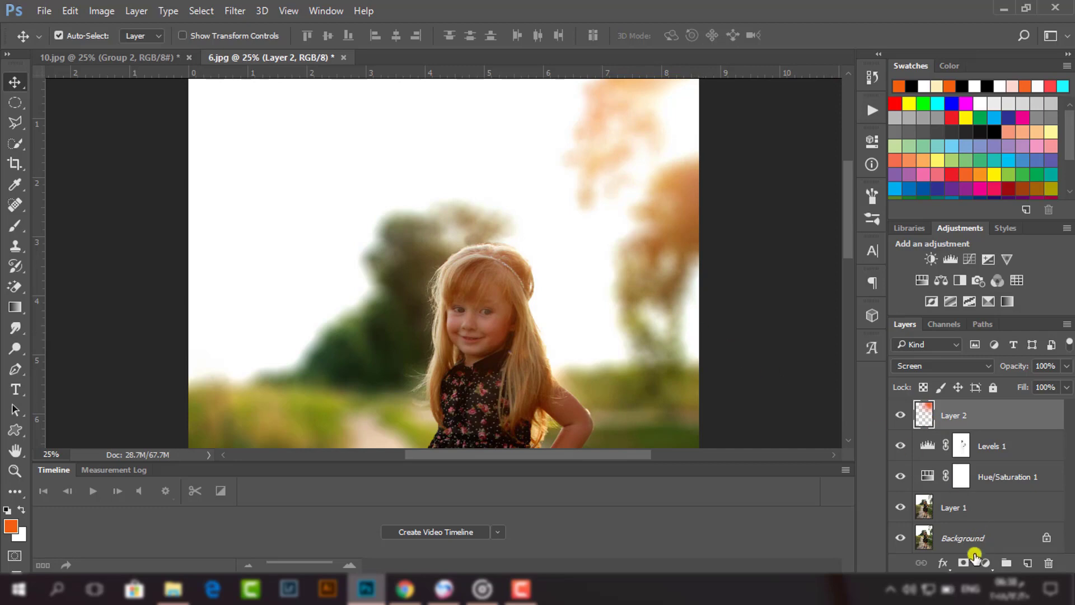
# - Add a layer mask to Layer 2 and set a black brush to 175 px at 25% opacity
pyautogui.click(961, 565)
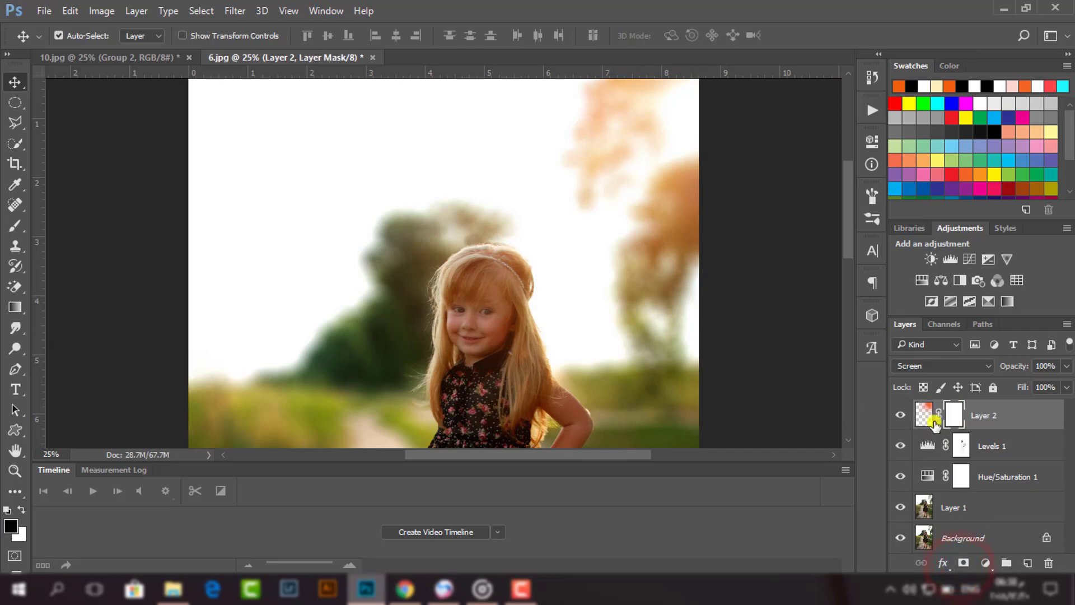
pyautogui.click(15, 226)
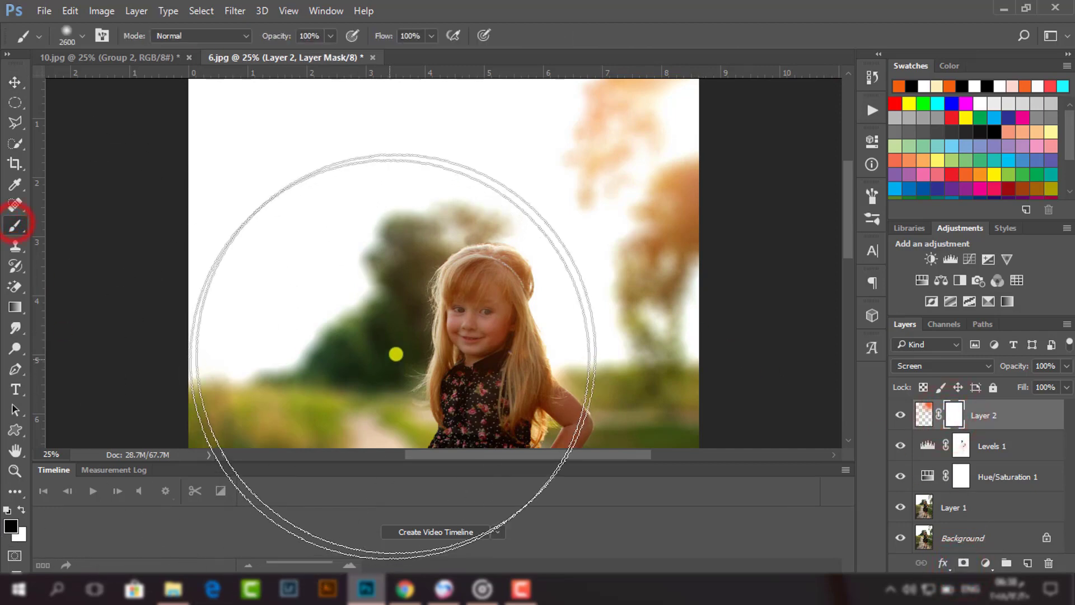
pyautogui.press('[')
pyautogui.press('[')
pyautogui.press('[')
pyautogui.press('[')
pyautogui.press('[')
pyautogui.press('[')
pyautogui.press('[')
pyautogui.press('[')
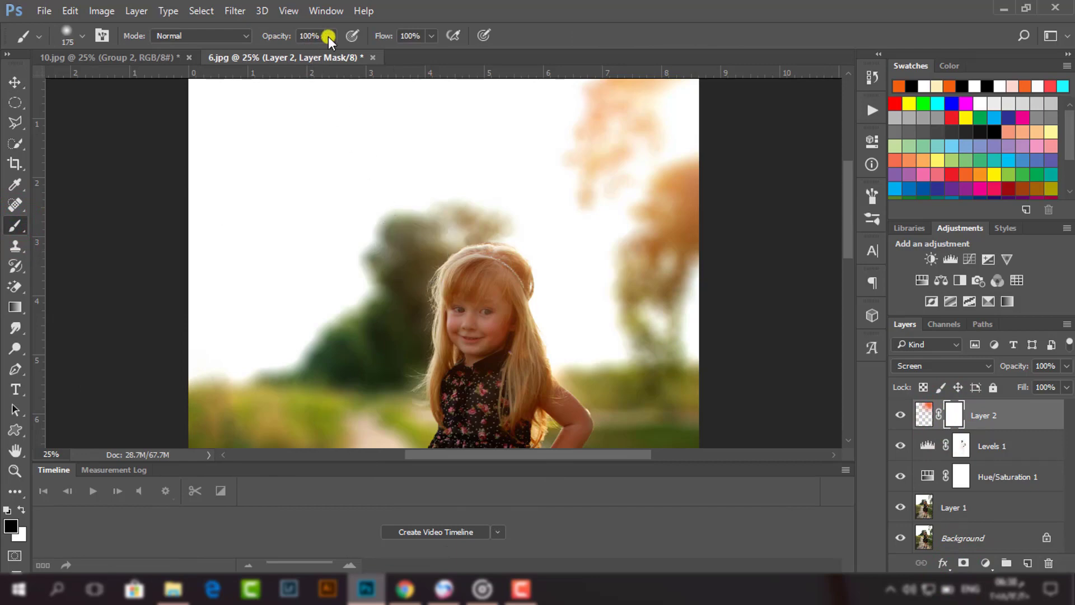
pyautogui.click(298, 53)
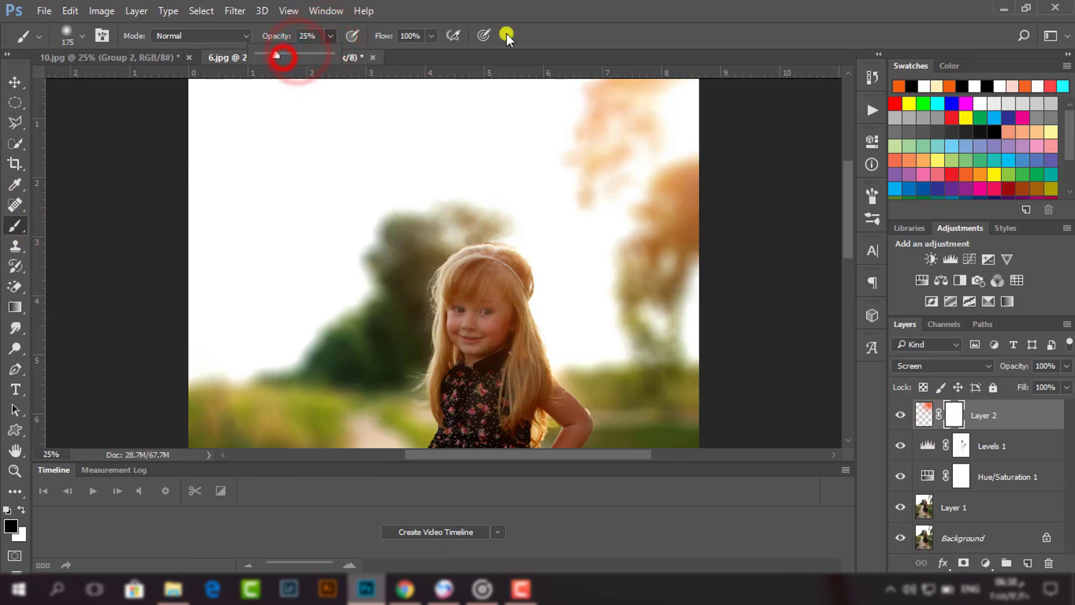
pyautogui.click(579, 29)
# - Paint black on the Layer 2 mask over the girl's face and hair with a 175 to 250 px brush
pyautogui.click(485, 318)
pyautogui.click(485, 313)
pyautogui.click(492, 295)
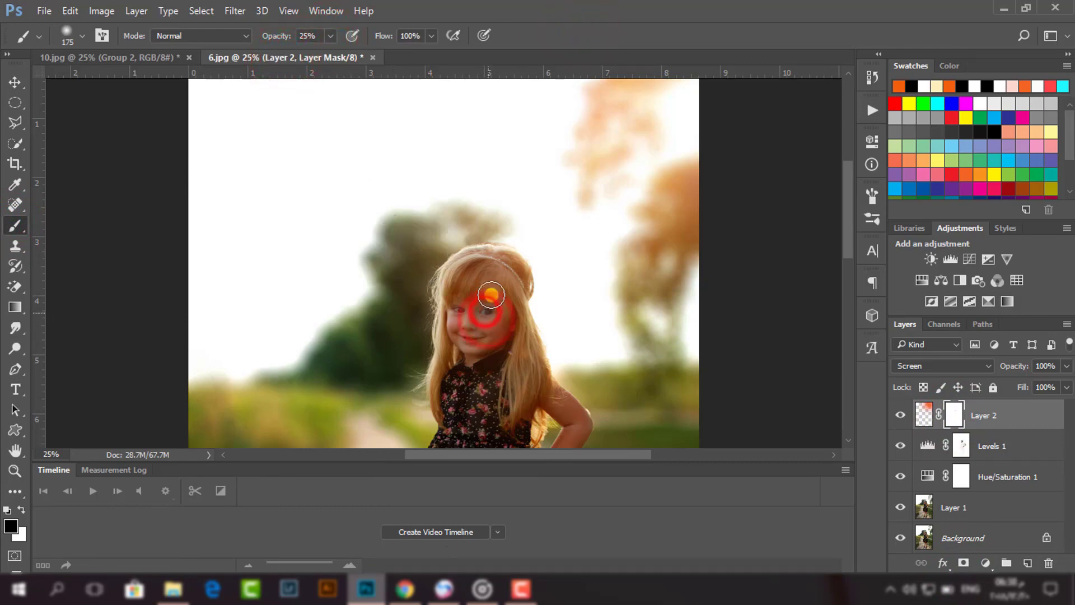
pyautogui.click(485, 317)
pyautogui.click(479, 306)
pyautogui.scroll(-3, 518, 334)
pyautogui.click(557, 319)
pyautogui.press(']')
pyautogui.press(']')
pyautogui.click(492, 302)
pyautogui.click(442, 267)
pyautogui.click(498, 280)
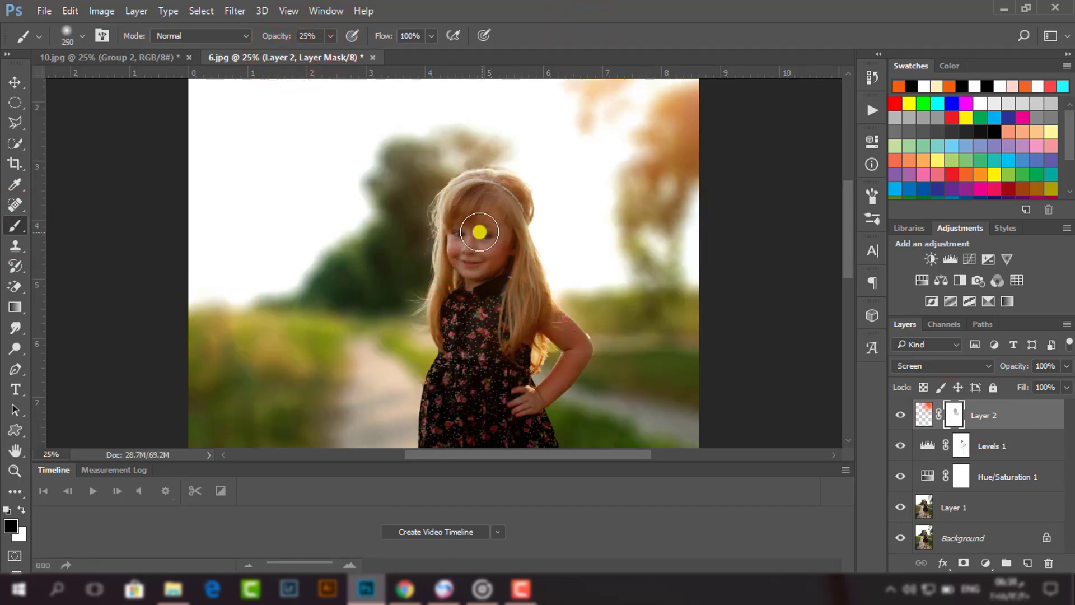
pyautogui.click(478, 232)
pyautogui.click(453, 281)
pyautogui.scroll(-5, 509, 314)
pyautogui.scroll(4, 509, 313)
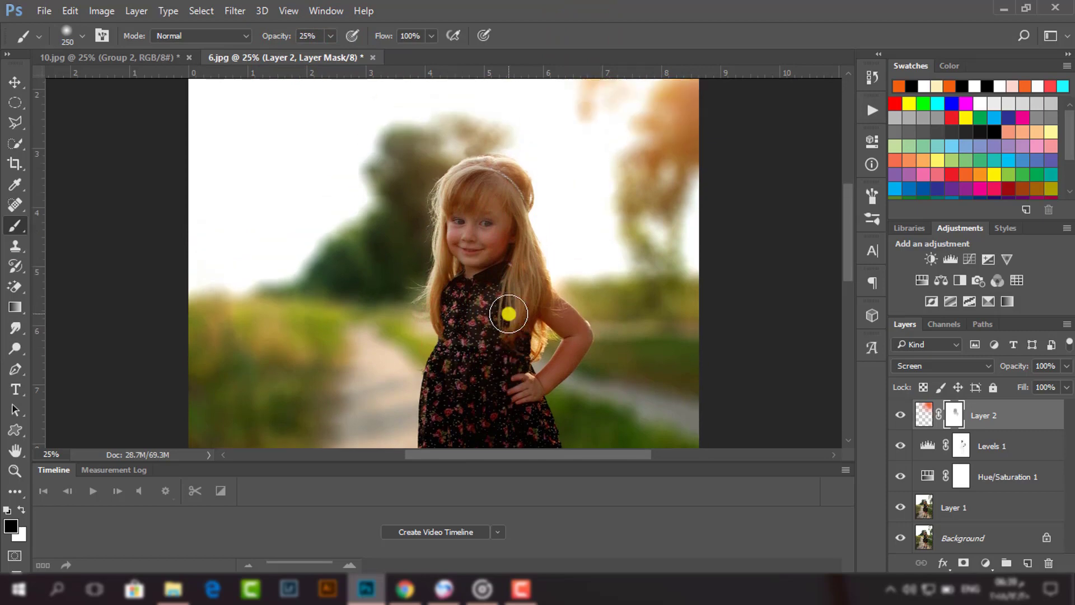
pyautogui.hotkey('ctrl', '0')
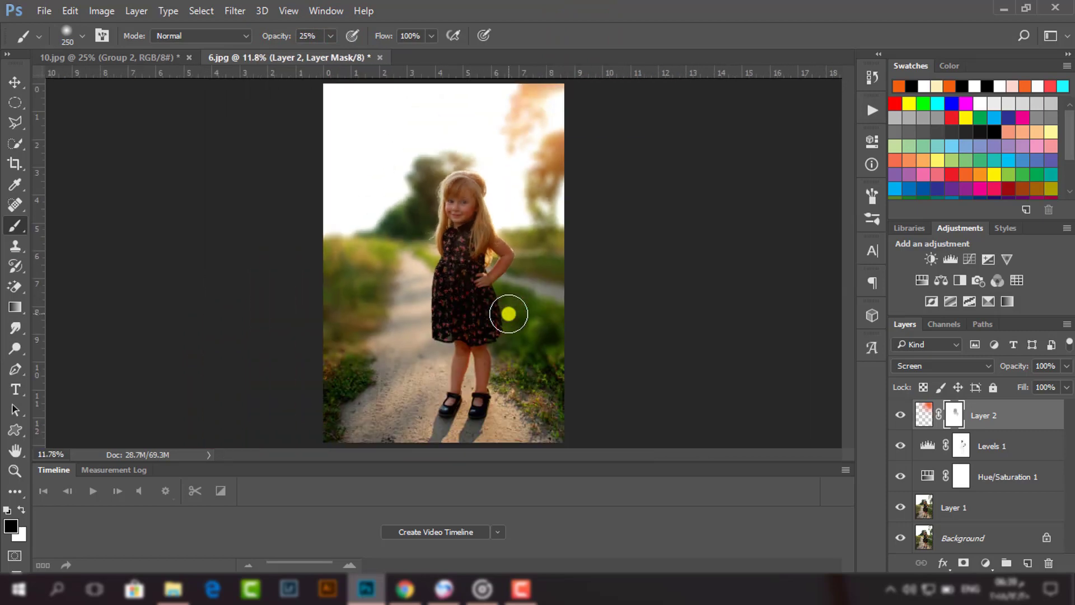
pyautogui.click(10, 84)
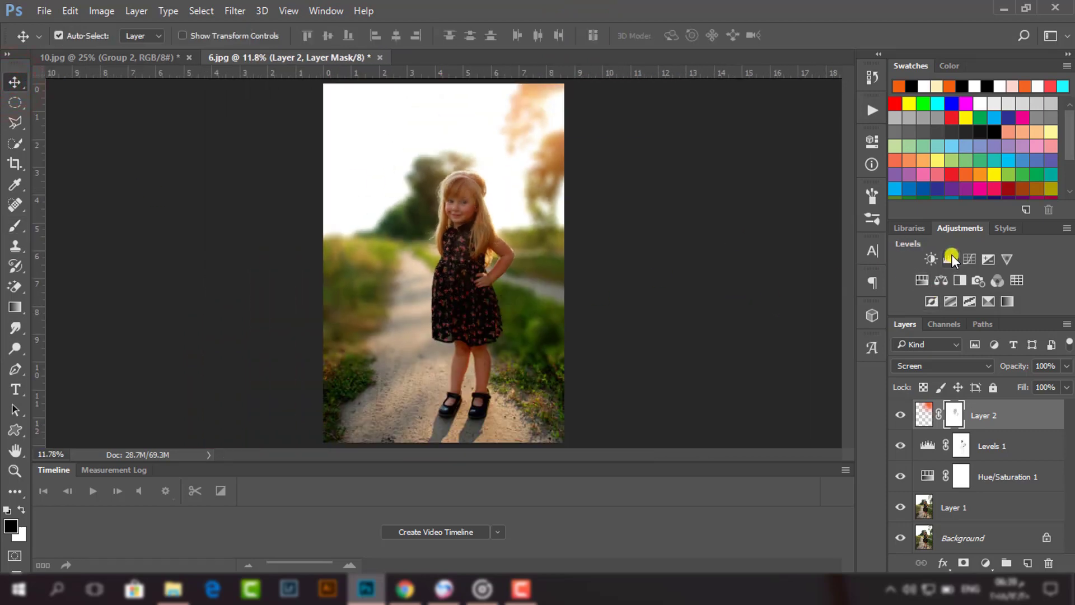
# - Add a Curves adjustment with the black point raised to output 48 and a shadow point at input 56, output 67
pyautogui.click(967, 257)
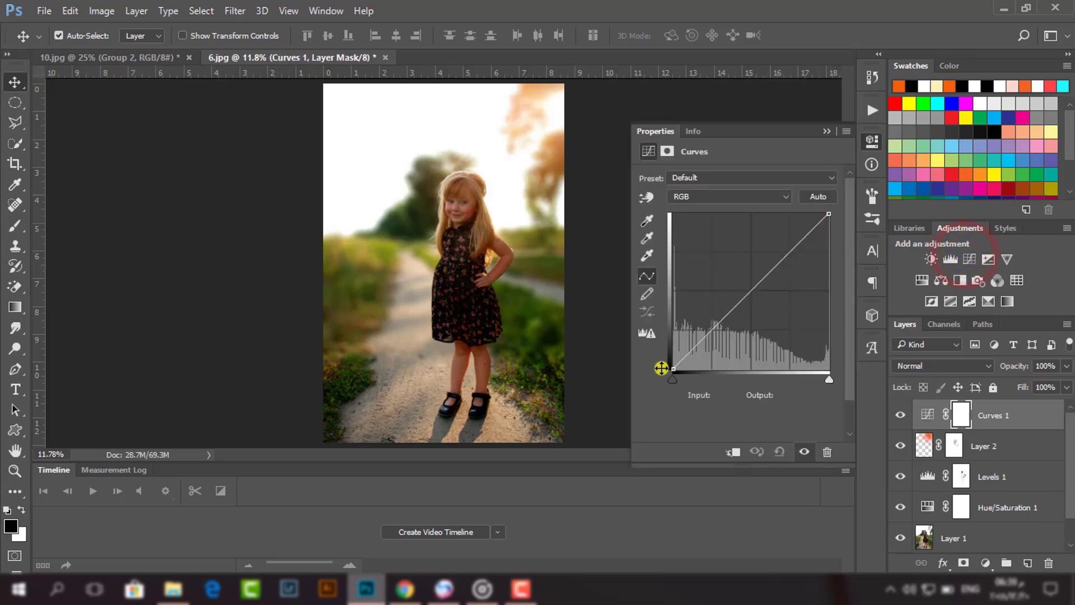
pyautogui.moveTo(668, 369); pyautogui.dragTo(654, 338)
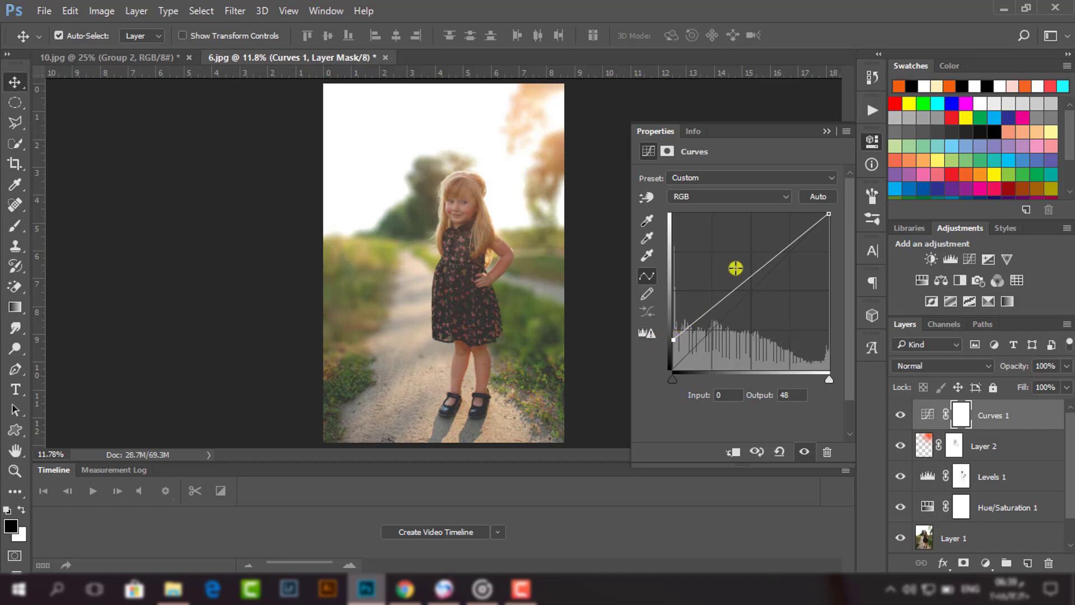
pyautogui.moveTo(741, 284); pyautogui.dragTo(710, 329)
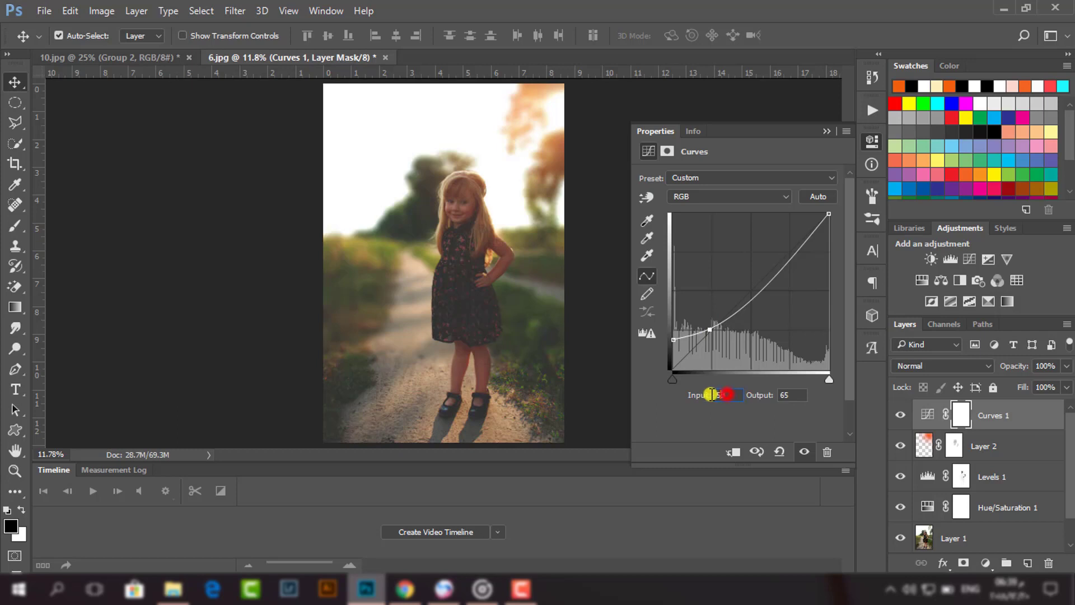
pyautogui.write('56')
pyautogui.click(794, 395)
pyautogui.write('67')
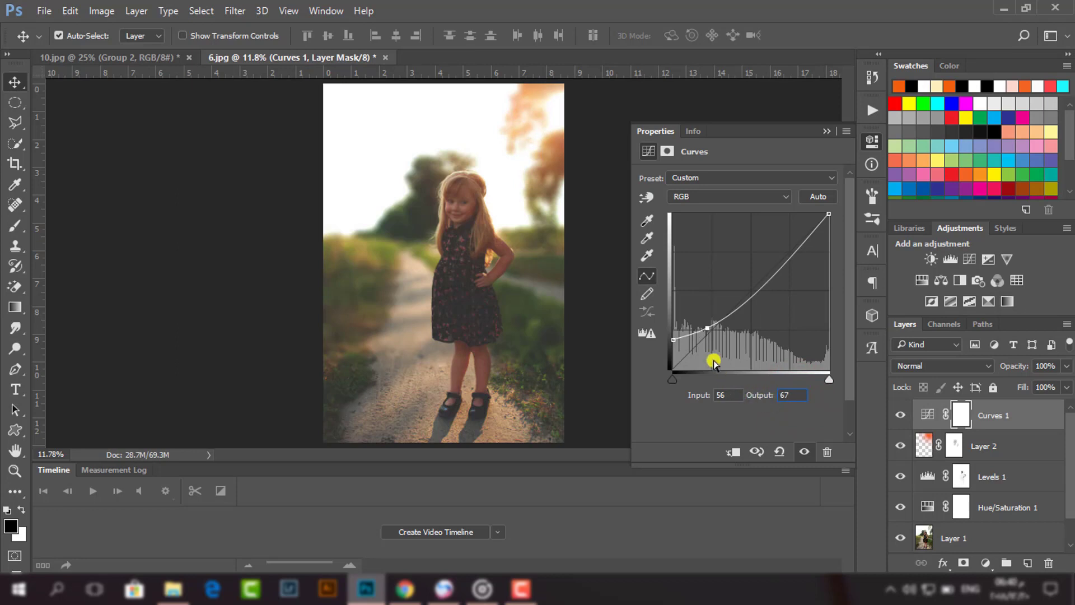
# - Add a highlight point to the curve at input 176, output 184, and set the Curves 1 layer's opacity to 72%
pyautogui.moveTo(798, 245); pyautogui.dragTo(779, 245)
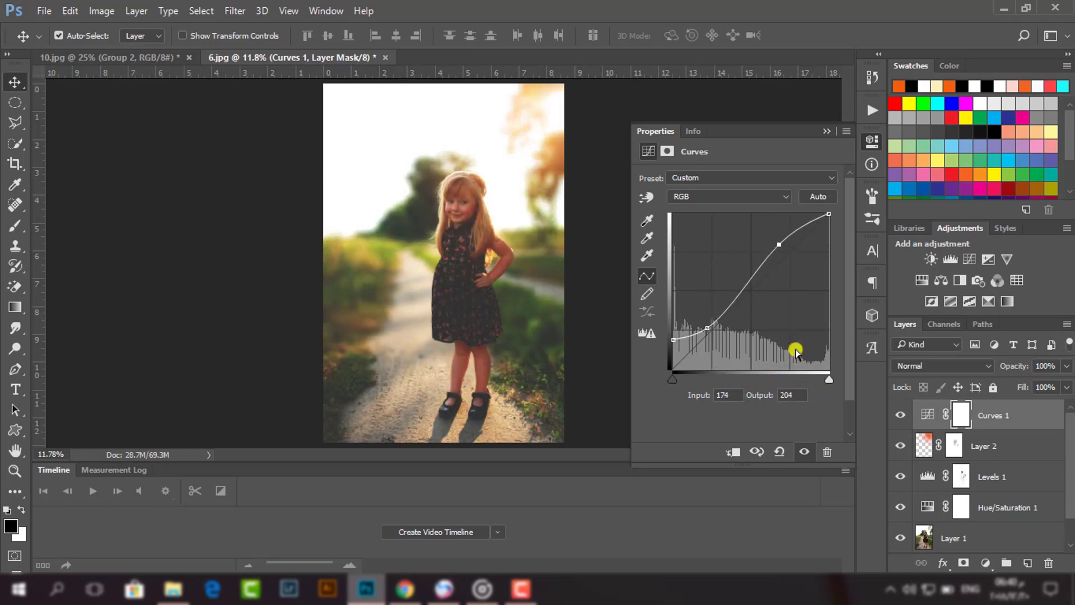
pyautogui.click(712, 395)
pyautogui.write('176')
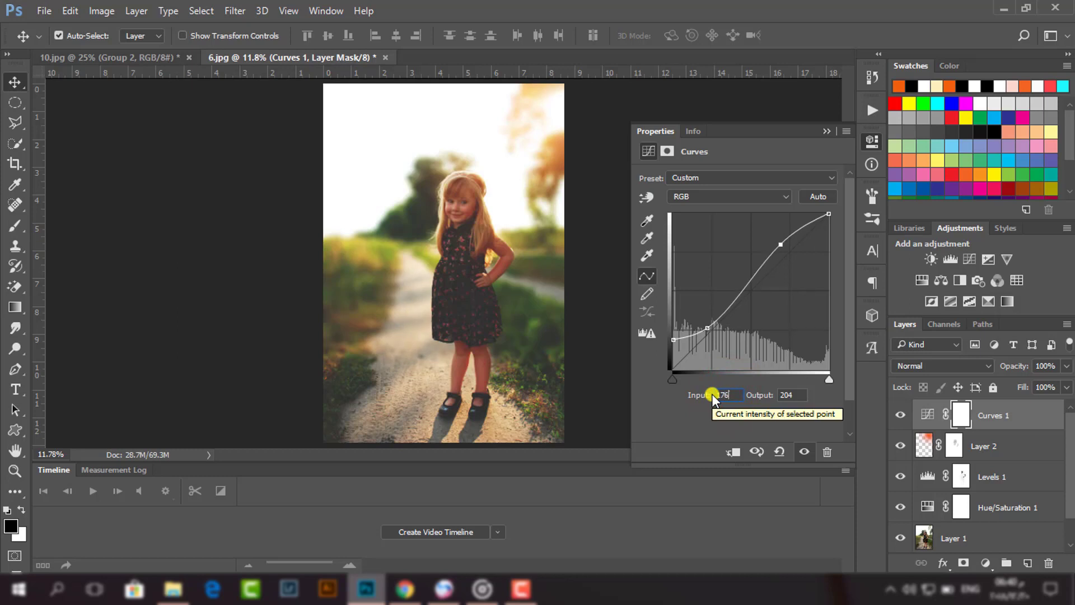
pyautogui.write('1')
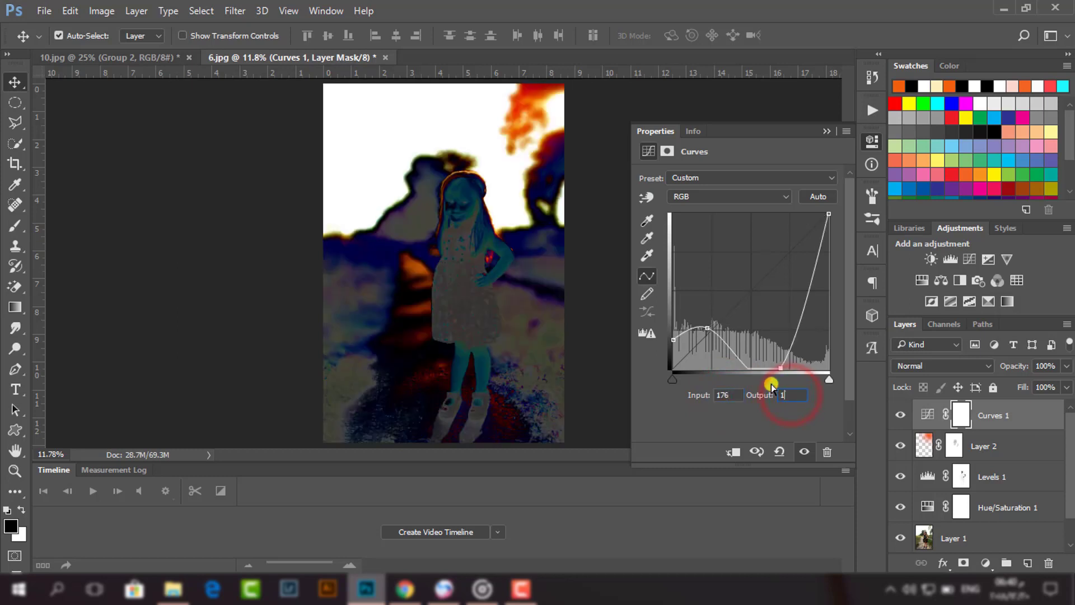
pyautogui.write('84')
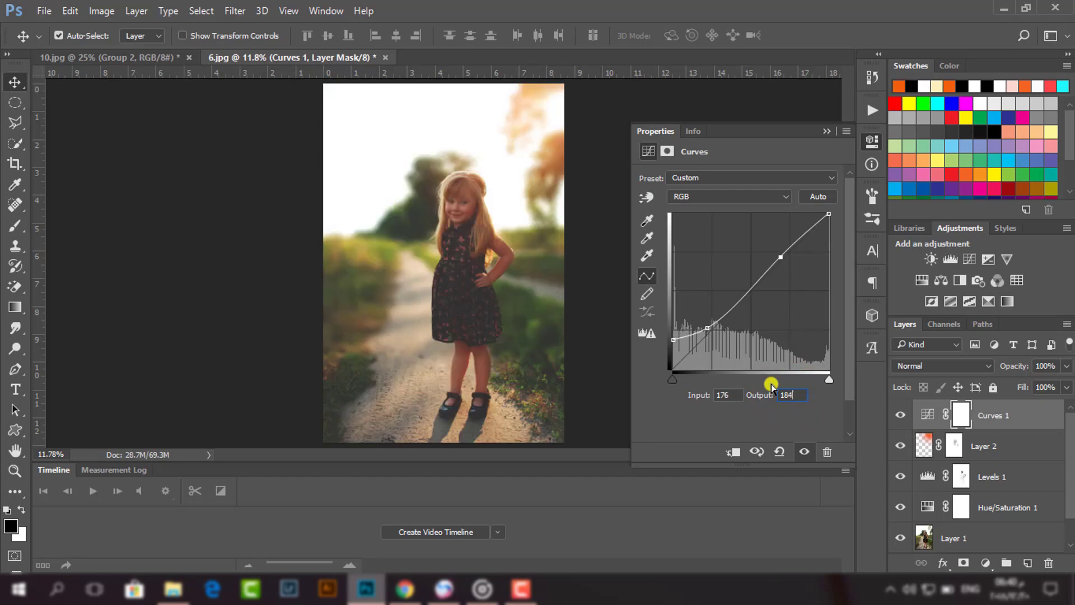
pyautogui.click(828, 130)
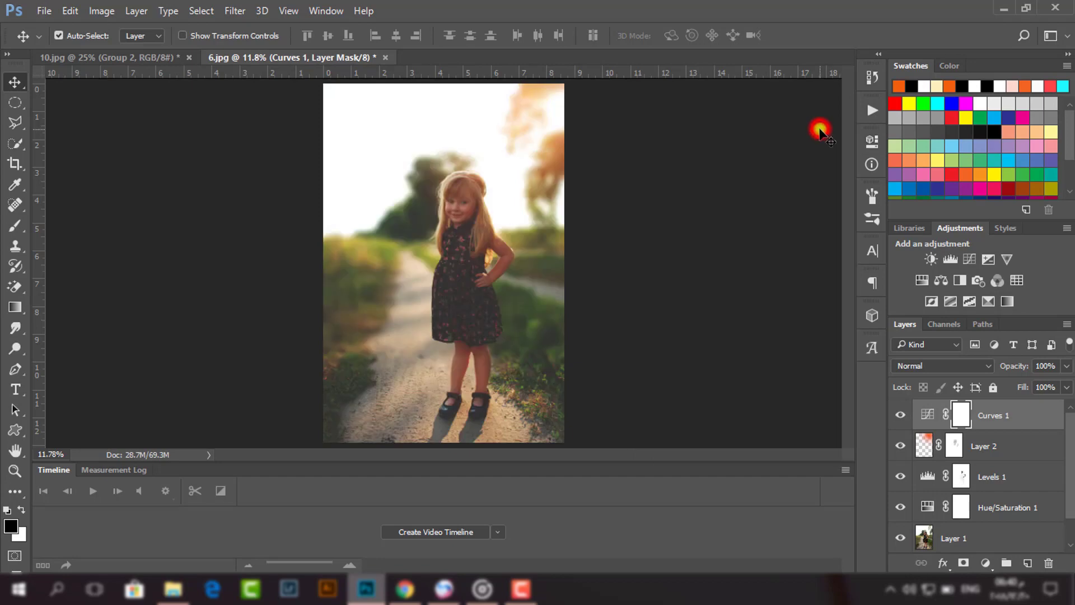
pyautogui.click(1064, 366)
pyautogui.moveTo(1056, 366); pyautogui.dragTo(1045, 366)
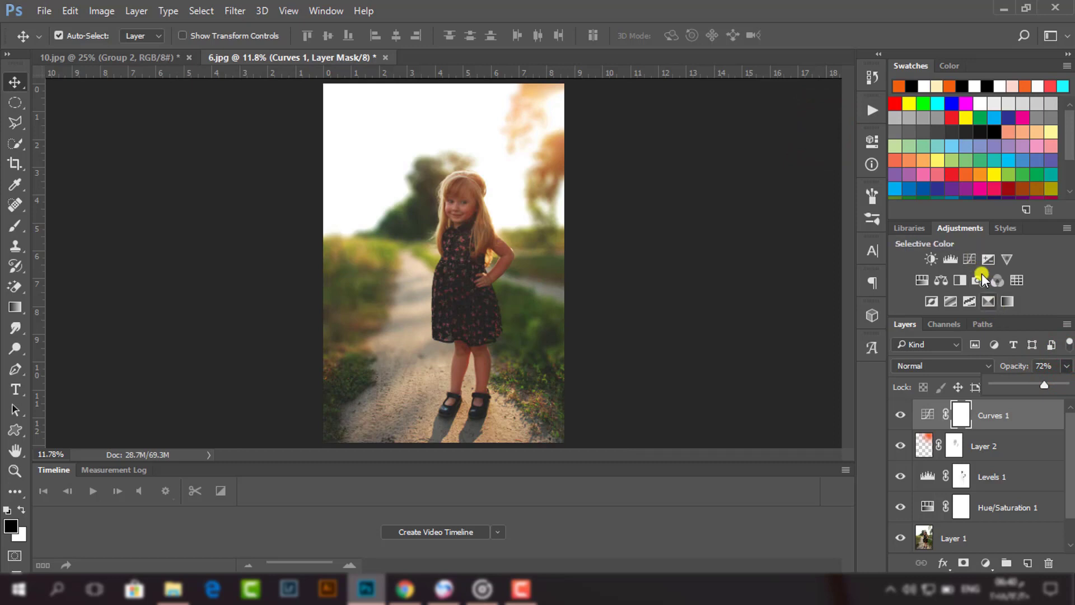
# - Add a second Curves layer with black output about 41, slightly lowered shadows and raised highlights, and set its opacity to 60%
pyautogui.click(970, 258)
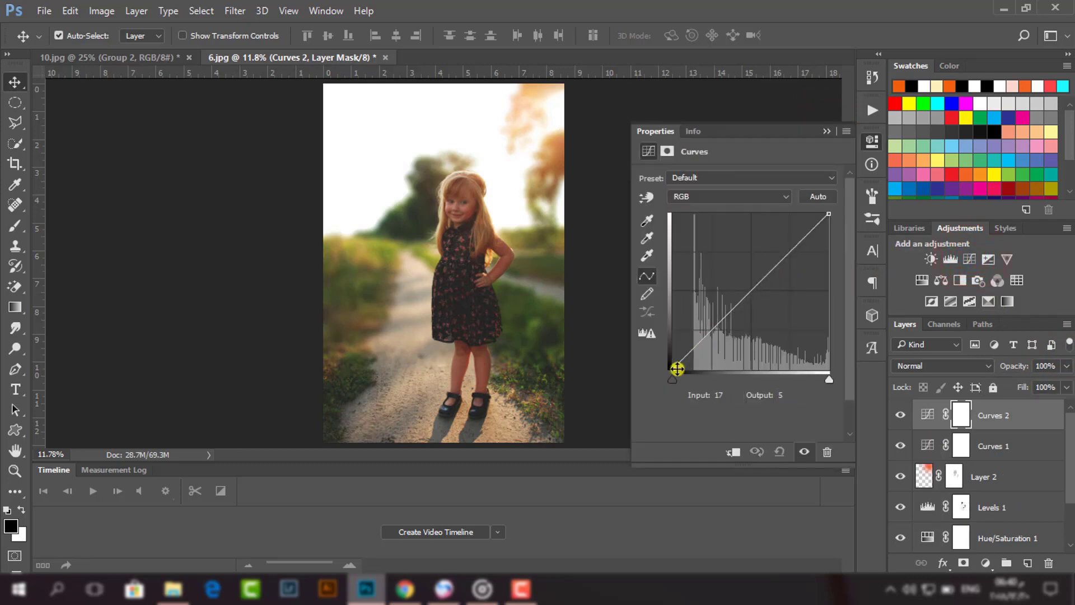
pyautogui.moveTo(675, 367); pyautogui.dragTo(711, 326)
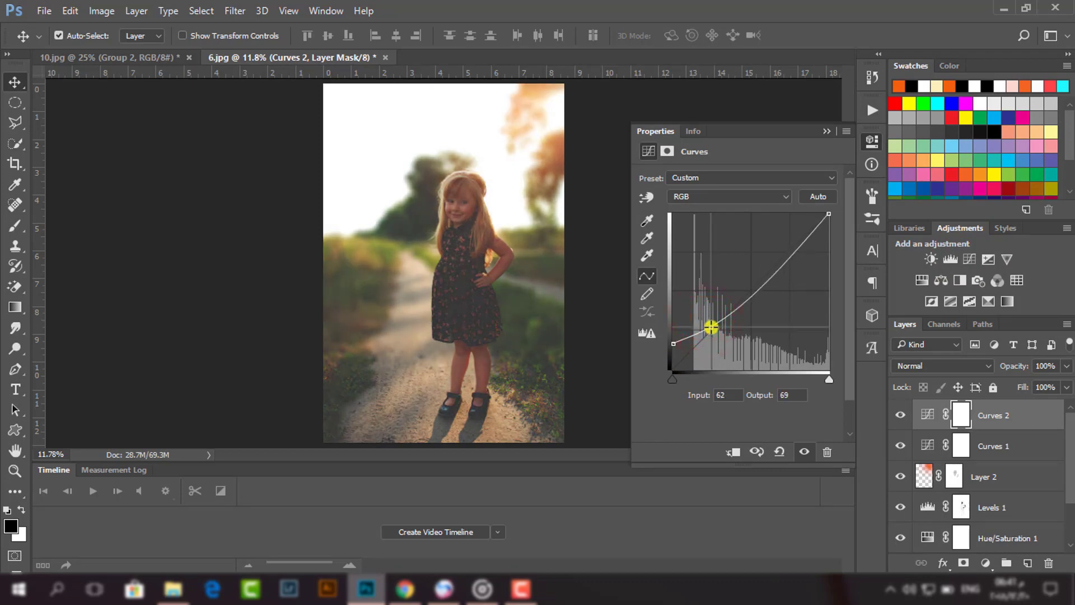
pyautogui.moveTo(798, 254); pyautogui.dragTo(787, 250)
pyautogui.moveTo(712, 328); pyautogui.dragTo(674, 345)
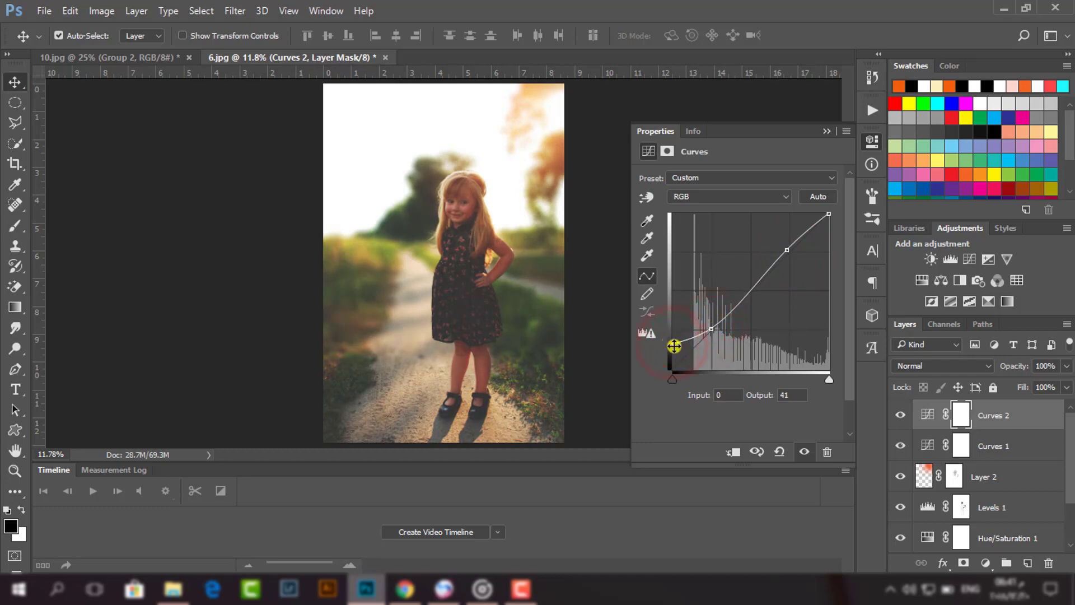
pyautogui.click(873, 147)
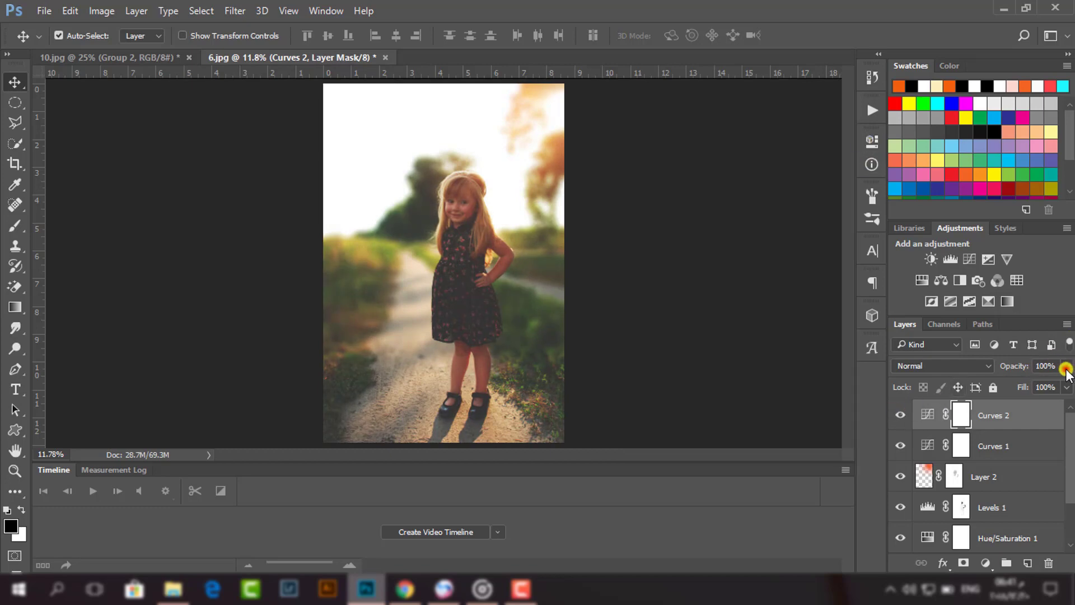
pyautogui.moveTo(1067, 368); pyautogui.dragTo(1031, 388)
# - Paint black on the Curves 2 mask over the girl's face and arm, enlarging the brush and raising its opacity above 25%
pyautogui.click(962, 413)
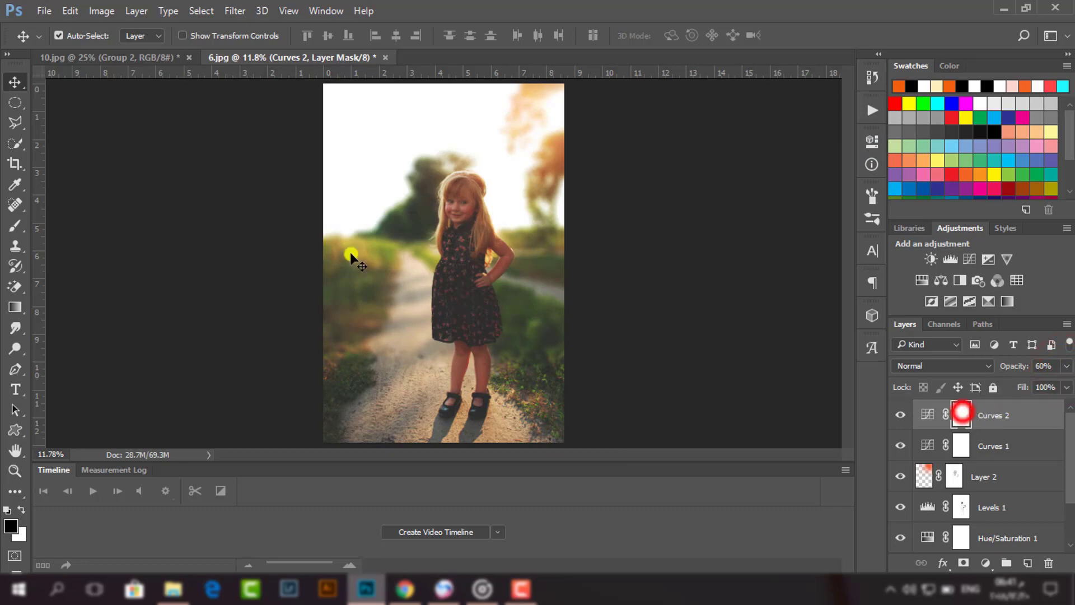
pyautogui.click(14, 226)
pyautogui.hotkey('ctrl', '+')
pyautogui.hotkey('ctrl', '+')
pyautogui.hotkey('ctrl', '+')
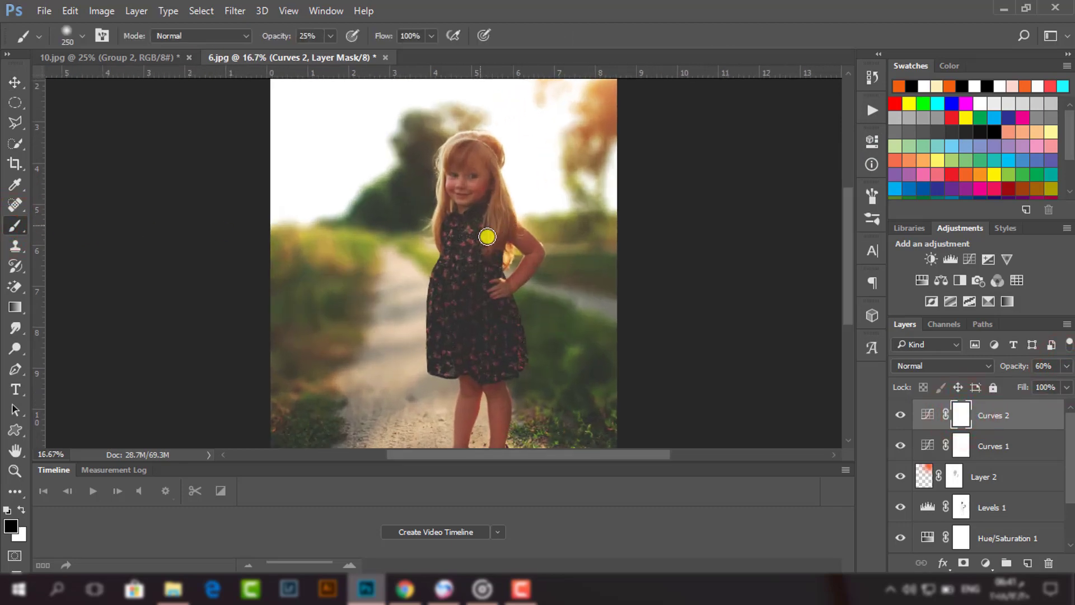
pyautogui.scroll(2, 495, 238)
pyautogui.press(']')
pyautogui.press(']')
pyautogui.click(476, 188)
pyautogui.click(330, 36)
pyautogui.moveTo(325, 49); pyautogui.dragTo(347, 50)
pyautogui.click(472, 179)
pyautogui.click(554, 255)
# - Using a 250 px brush at 70% opacity, mask Curves 2 off the girl's dress, arm and legs
pyautogui.click(331, 35)
pyautogui.press('[')
pyautogui.press('[')
pyautogui.press('[')
pyautogui.click(486, 192)
pyautogui.scroll(-5, 532, 229)
pyautogui.moveTo(564, 222); pyautogui.dragTo(532, 241)
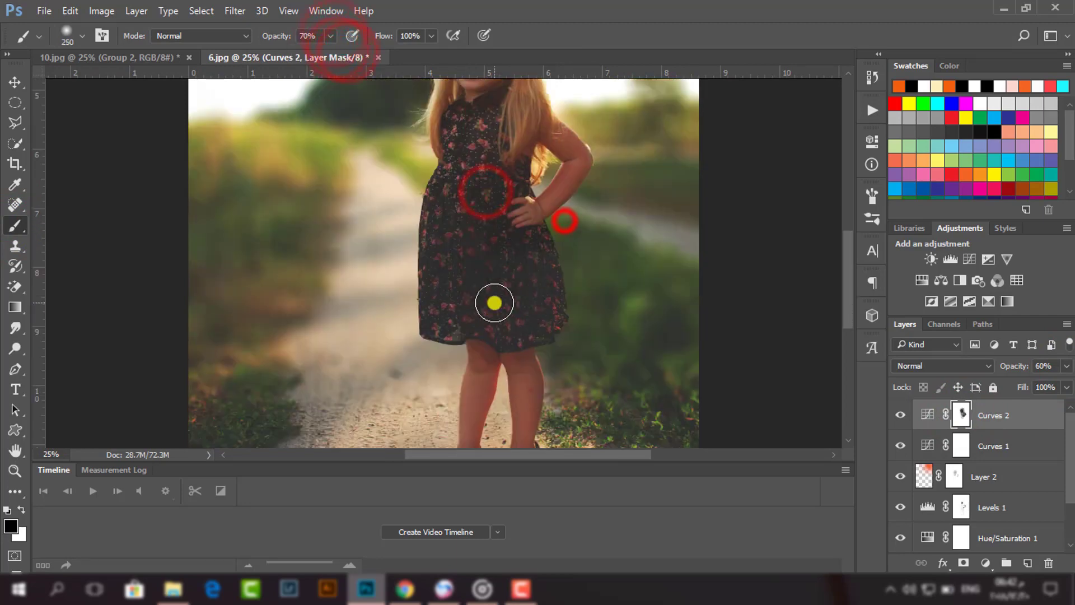
pyautogui.moveTo(487, 295); pyautogui.dragTo(456, 263)
pyautogui.scroll(-5, 493, 274)
pyautogui.moveTo(523, 255); pyautogui.dragTo(516, 281)
pyautogui.moveTo(454, 205); pyautogui.dragTo(482, 206)
pyautogui.scroll(9, 487, 196)
pyautogui.moveTo(516, 169); pyautogui.dragTo(521, 202)
# - Raise the brush opacity to 83% and paint again on the Curves 2 mask over the girl's hair, dress and legs
pyautogui.click(330, 35)
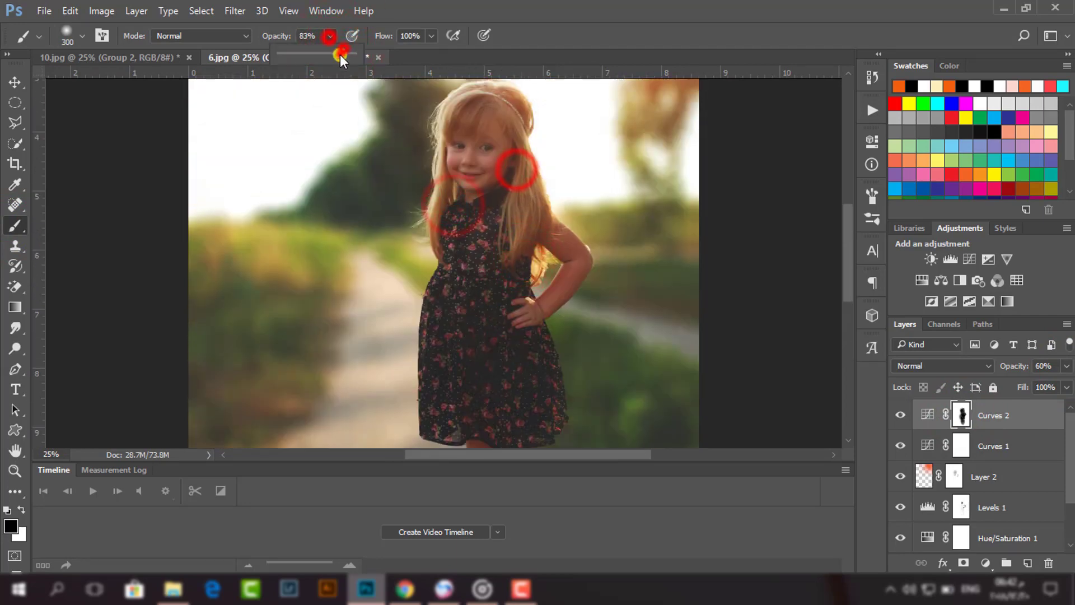
pyautogui.moveTo(339, 50); pyautogui.dragTo(347, 49)
pyautogui.click(540, 161)
pyautogui.click(452, 132)
pyautogui.scroll(-3, 554, 269)
pyautogui.moveTo(453, 295); pyautogui.dragTo(459, 403)
pyautogui.scroll(-4, 478, 392)
pyautogui.click(515, 374)
pyautogui.scroll(5, 720, 331)
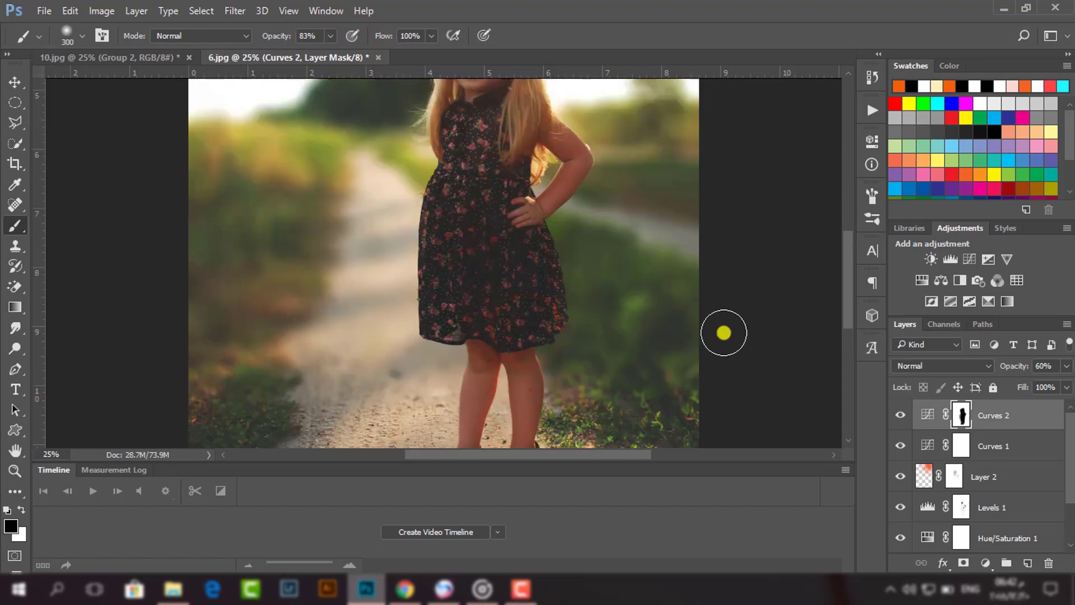
# - Paint black at 30% brush opacity on the Curves 1 mask over the girl's face and dress
pyautogui.click(961, 446)
pyautogui.scroll(6, 583, 257)
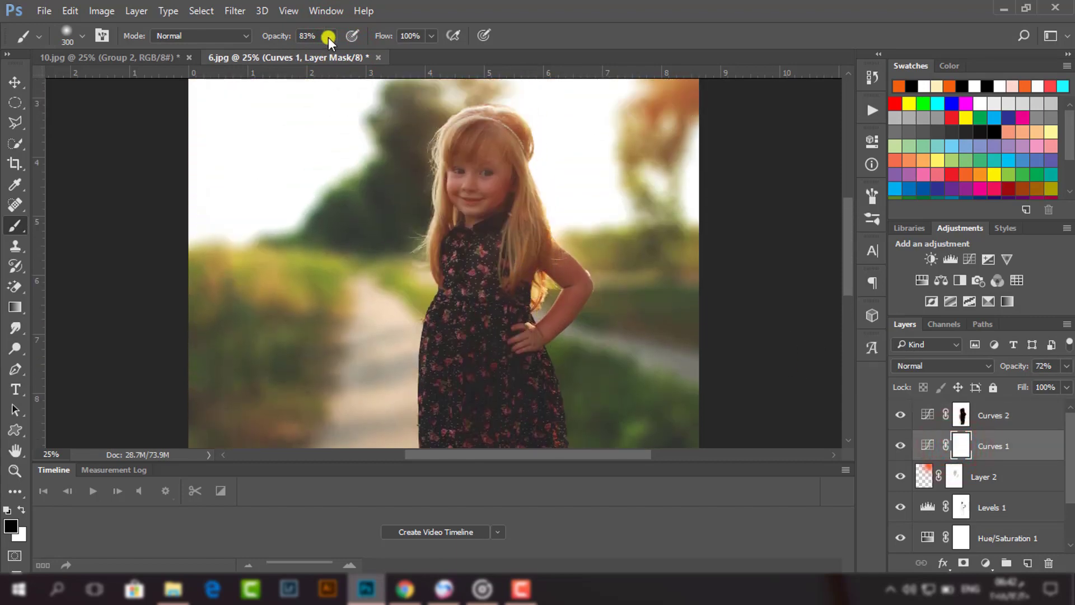
pyautogui.moveTo(480, 169)
pyautogui.mouseDown()
pyautogui.moveTo(477, 201)
pyautogui.moveTo(485, 171)
pyautogui.moveTo(452, 214)
pyautogui.mouseUp()
pyautogui.moveTo(527, 242)
pyautogui.mouseDown()
pyautogui.moveTo(530, 258)
pyautogui.moveTo(465, 375)
pyautogui.mouseUp()
pyautogui.scroll(-2, 496, 315)
pyautogui.moveTo(496, 314)
pyautogui.mouseDown()
pyautogui.moveTo(448, 288)
pyautogui.moveTo(472, 364)
pyautogui.mouseUp()
pyautogui.scroll(-2, 485, 314)
# - Shrink the brush to 200 px and paint the girl's legs, dress edge and hair on the Curves 1 mask
pyautogui.press('[')
pyautogui.scroll(-1, 473, 364)
pyautogui.click(523, 292)
pyautogui.moveTo(523, 292); pyautogui.dragTo(507, 422)
pyautogui.scroll(2, 534, 246)
pyautogui.moveTo(518, 361); pyautogui.dragTo(540, 219)
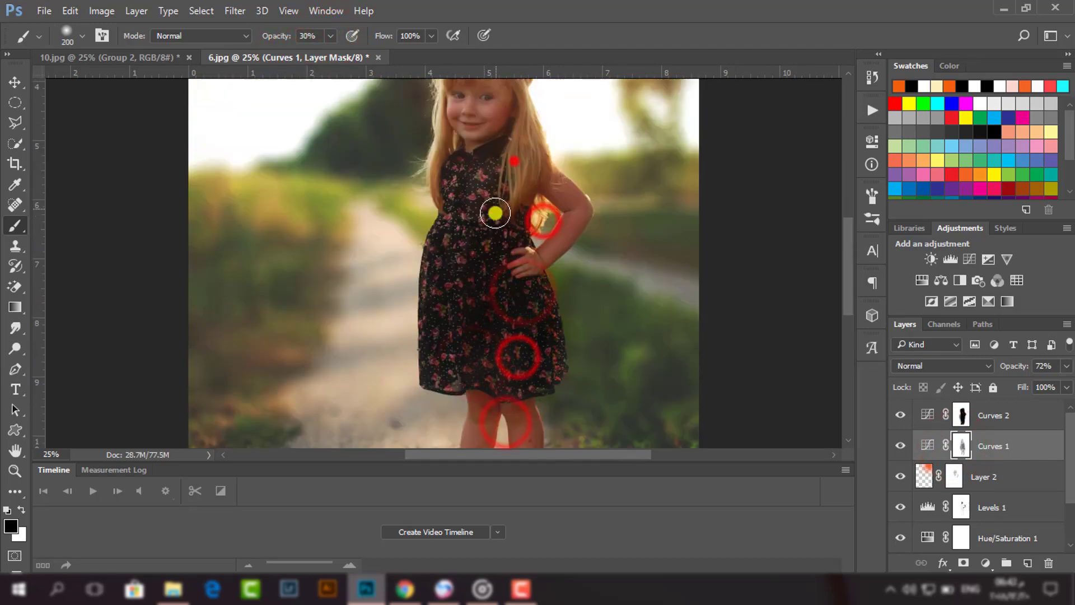
pyautogui.moveTo(515, 161)
pyautogui.mouseDown()
pyautogui.moveTo(442, 240)
pyautogui.moveTo(488, 181)
pyautogui.mouseUp()
pyautogui.scroll(1, 442, 240)
# - Enlarge the brush to 300 px and touch up the Curves 1 mask over the hem of the girl's dress
pyautogui.hotkey('ctrl', '0')
pyautogui.press(']')
pyautogui.click(480, 324)
pyautogui.click(452, 336)
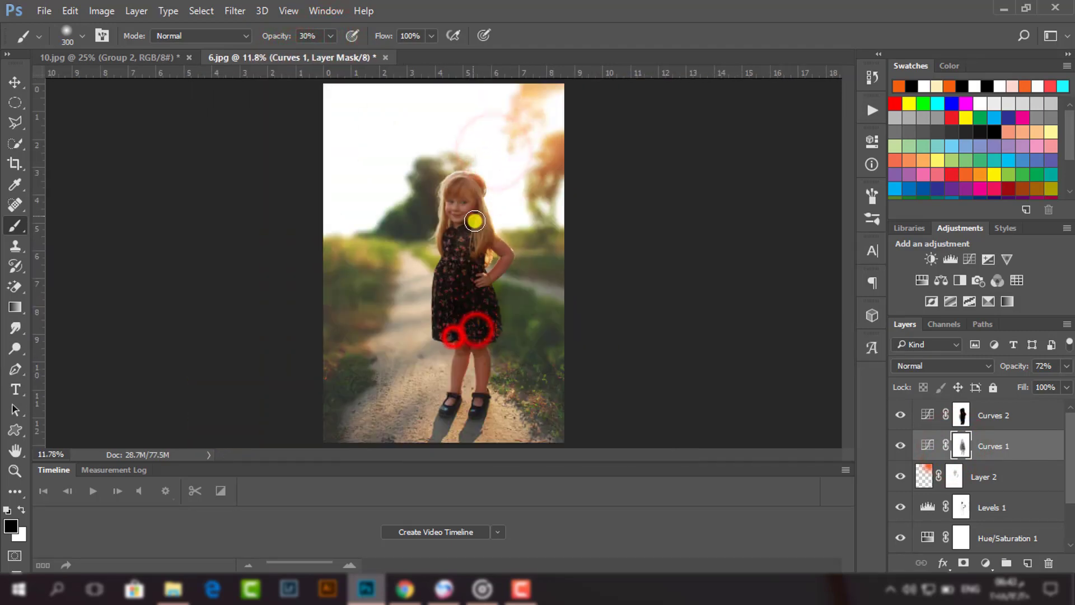
pyautogui.click(15, 81)
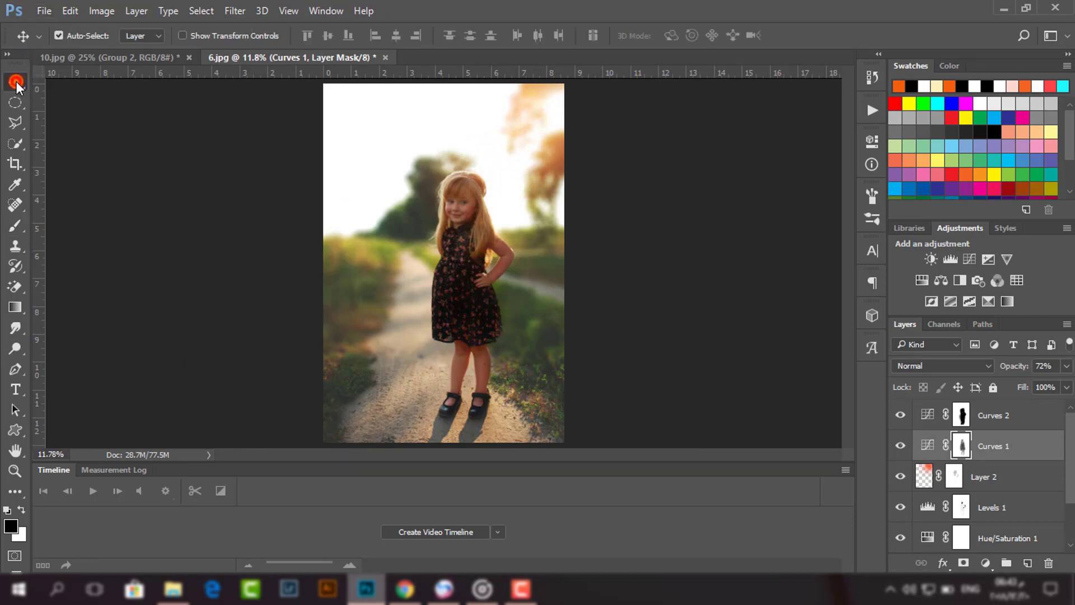
# - Add a Color Lookup adjustment above Curves 2 and try the EdgyAmber.3DL and FoggyNight.3DL looks
pyautogui.click(1023, 282)
pyautogui.click(728, 177)
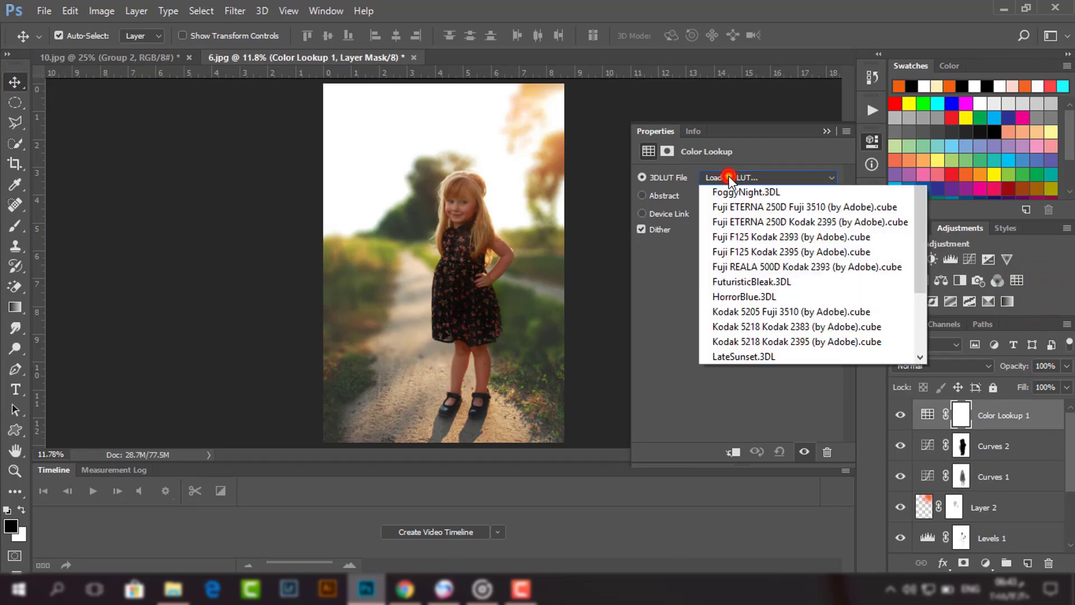
pyautogui.click(781, 340)
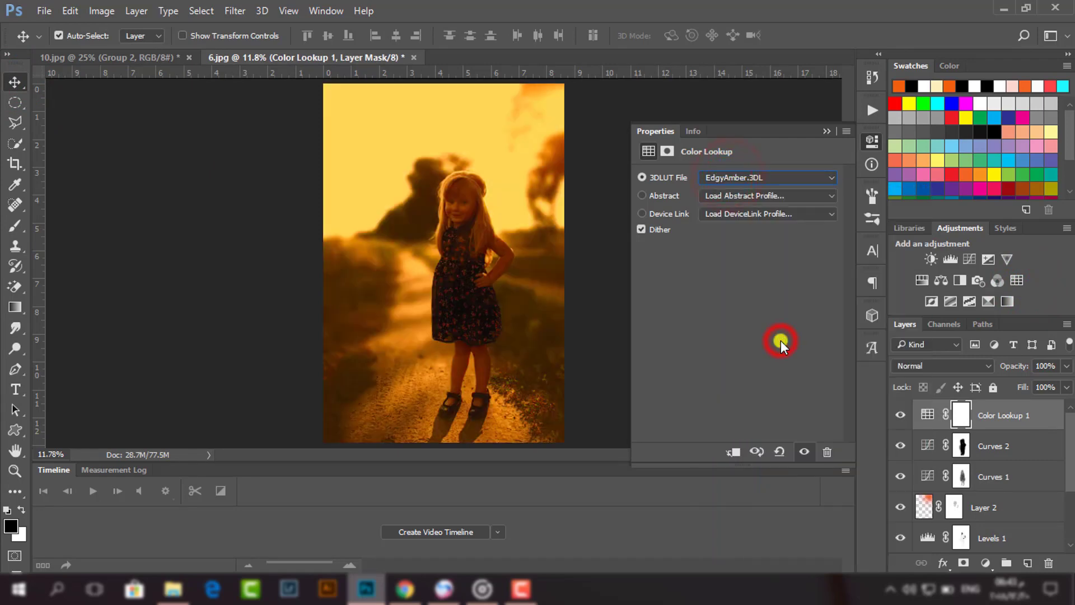
pyautogui.click(731, 177)
pyautogui.click(750, 313)
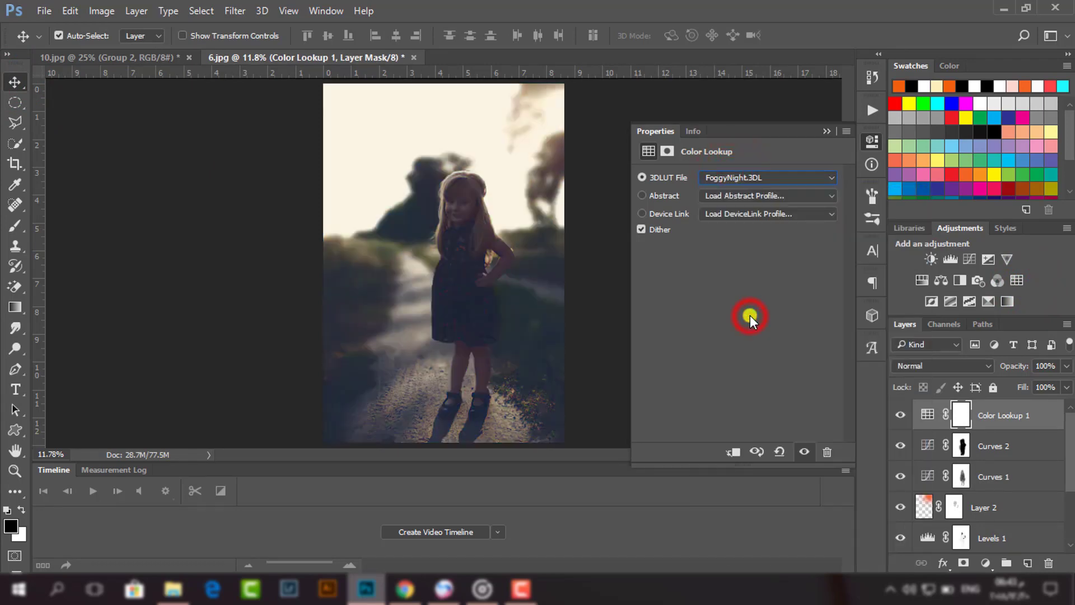
# - Set the Color Lookup 1 layer to 20% opacity, 59% fill and the Soft Light blend mode
pyautogui.click(1067, 367)
pyautogui.moveTo(1000, 386); pyautogui.dragTo(1003, 386)
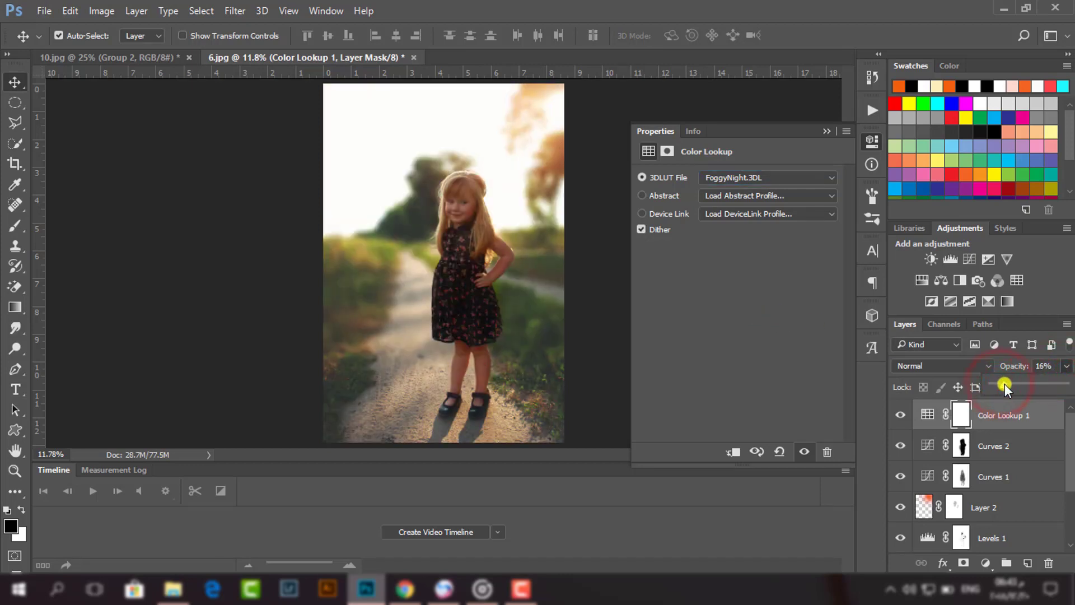
pyautogui.click(1067, 370)
pyautogui.click(1067, 387)
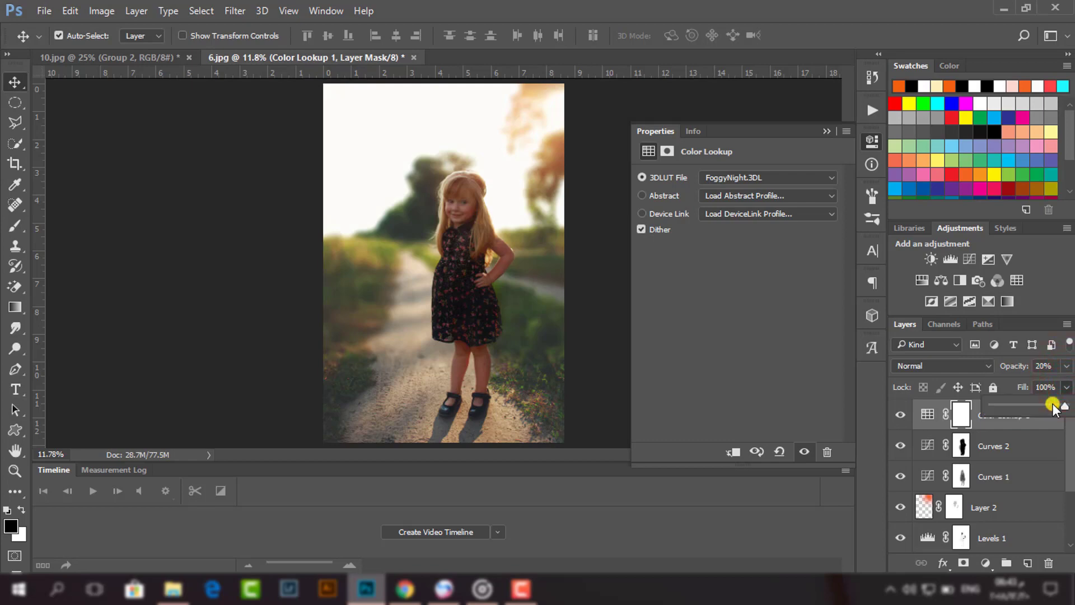
pyautogui.moveTo(1041, 404); pyautogui.dragTo(1032, 405)
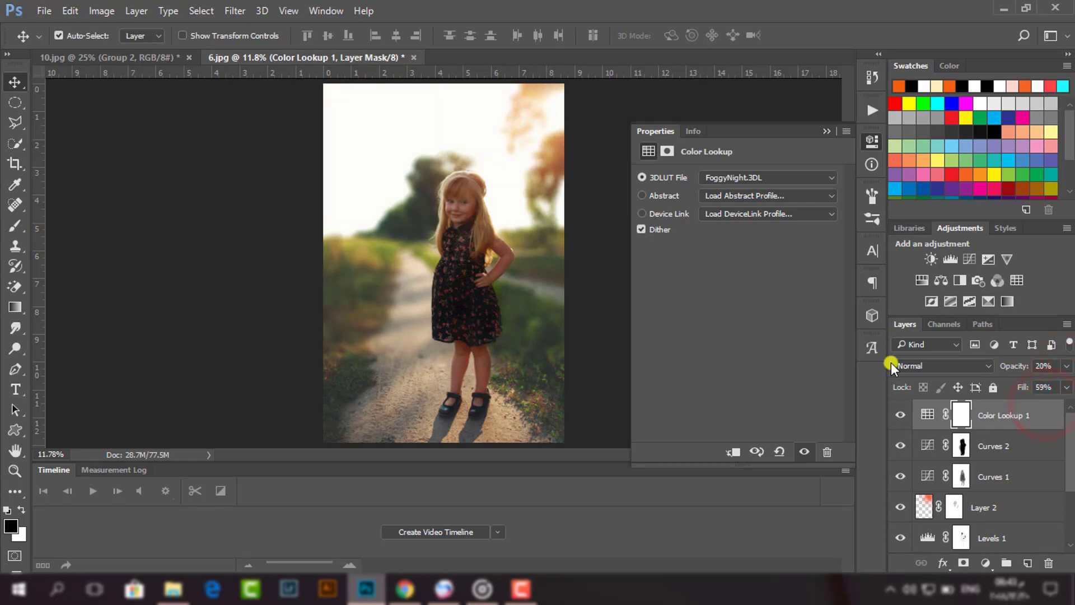
pyautogui.click(908, 365)
pyautogui.click(906, 216)
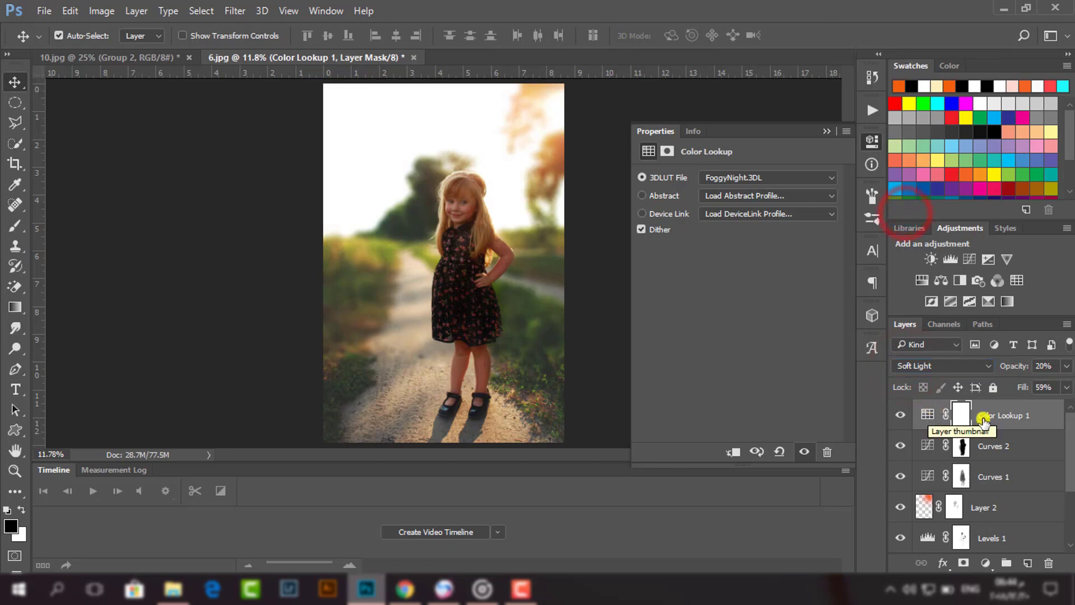
# - Add a Gradient Map adjustment above Color Lookup 1 using the violet-to-orange gradient preset
pyautogui.click(988, 562)
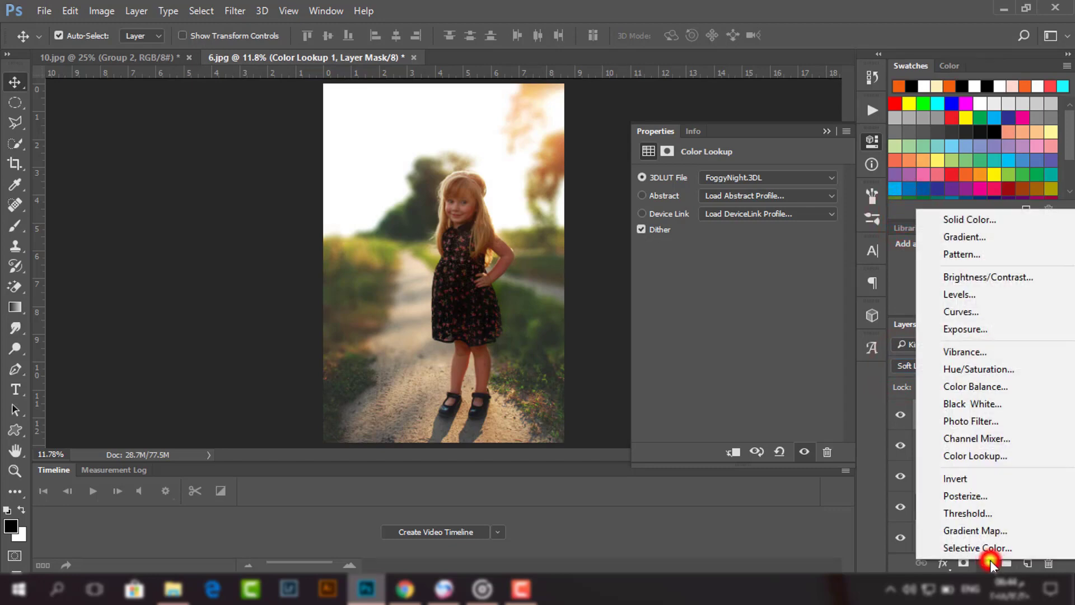
pyautogui.click(977, 531)
pyautogui.click(708, 179)
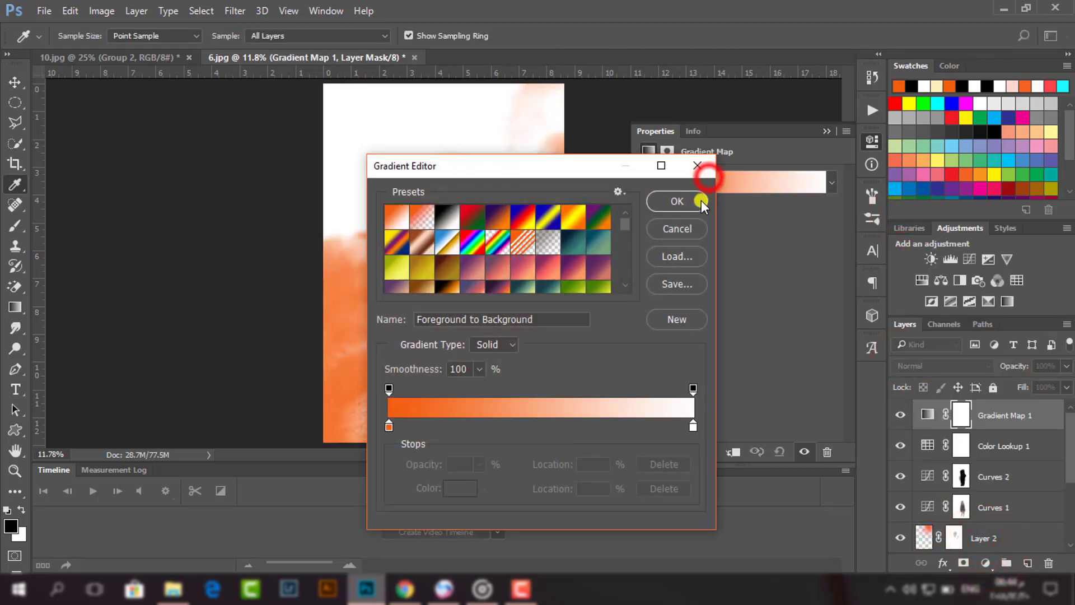
pyautogui.click(496, 217)
pyautogui.click(659, 201)
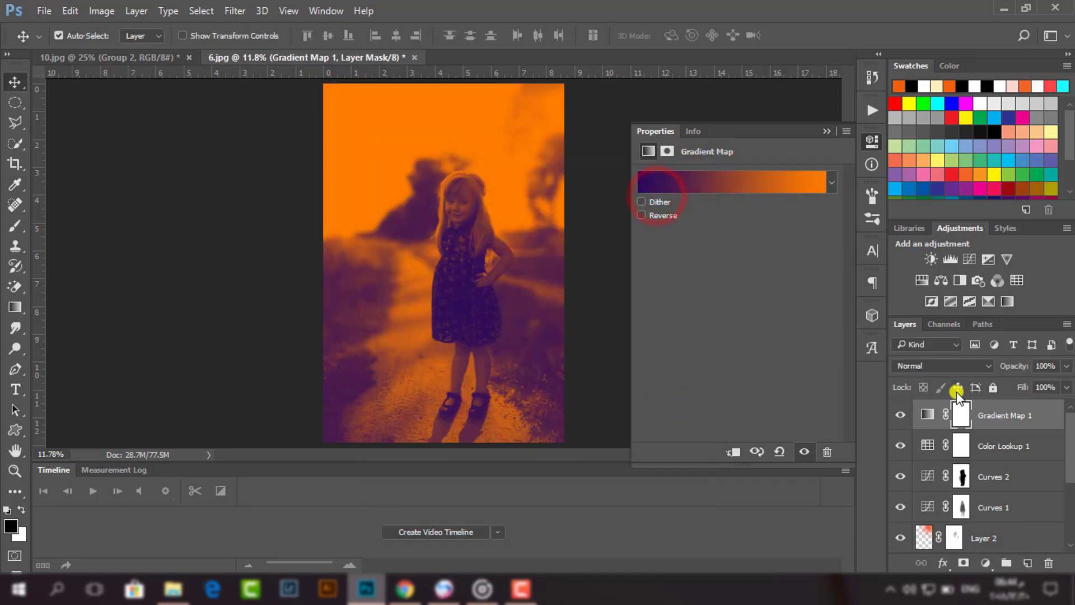
# - Blend the Gradient Map 1 layer in Soft Light mode at 33% opacity
pyautogui.click(926, 365)
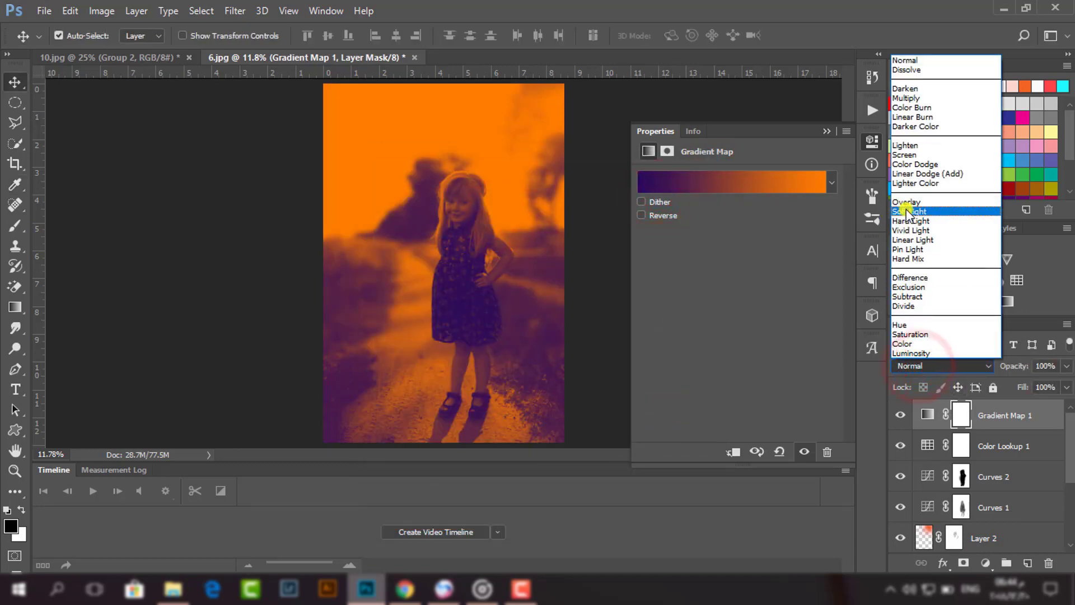
pyautogui.click(908, 211)
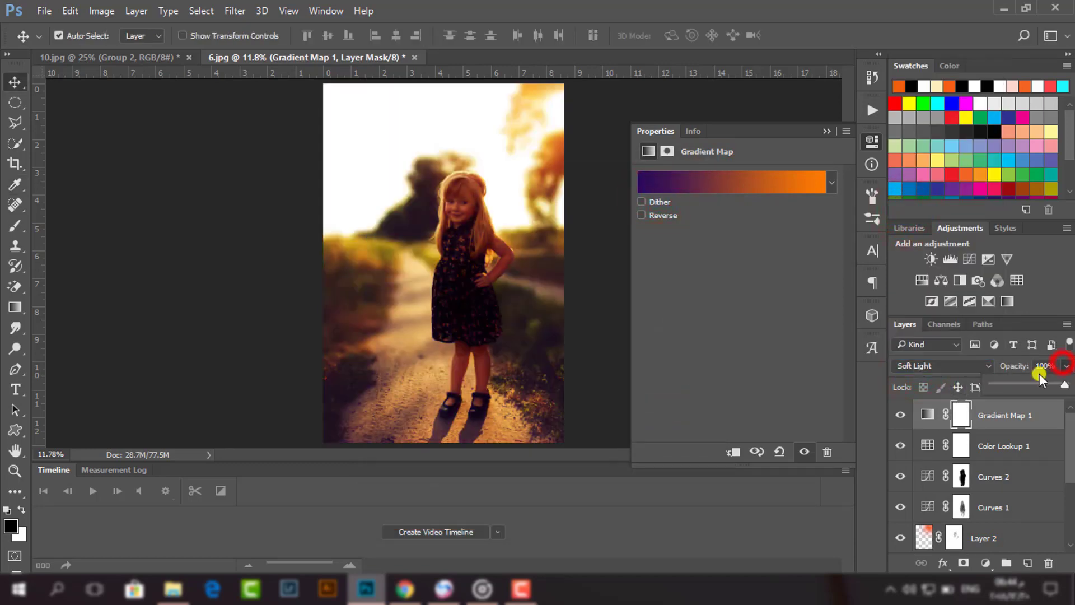
pyautogui.moveTo(1035, 383); pyautogui.dragTo(1017, 385)
pyautogui.click(1009, 414)
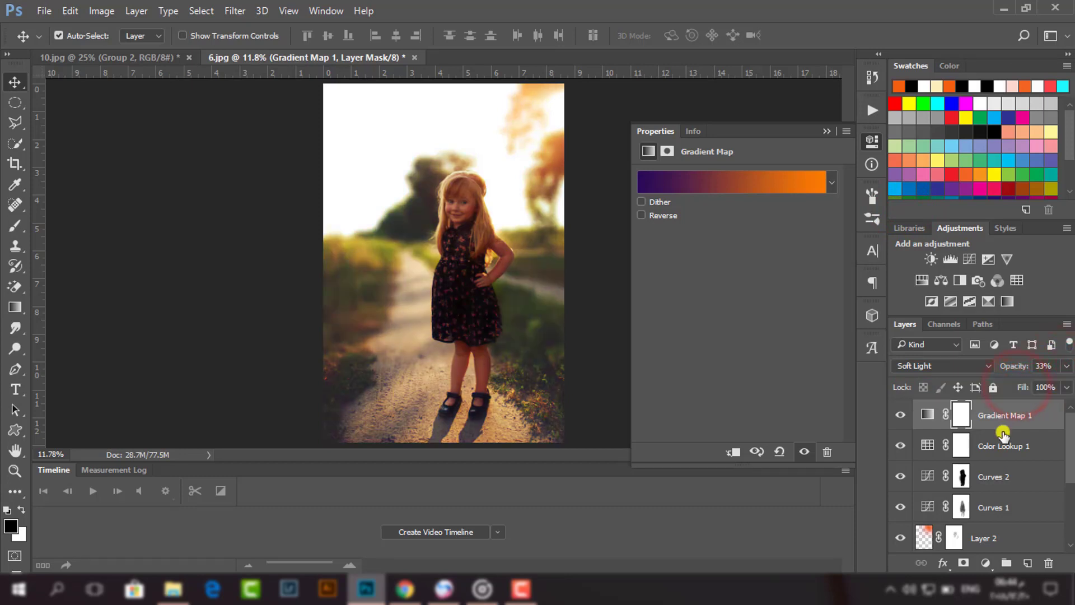
# - Add a Curves adjustment above Gradient Map 1 with an RGB curve point at input 92, output 115
pyautogui.click(969, 258)
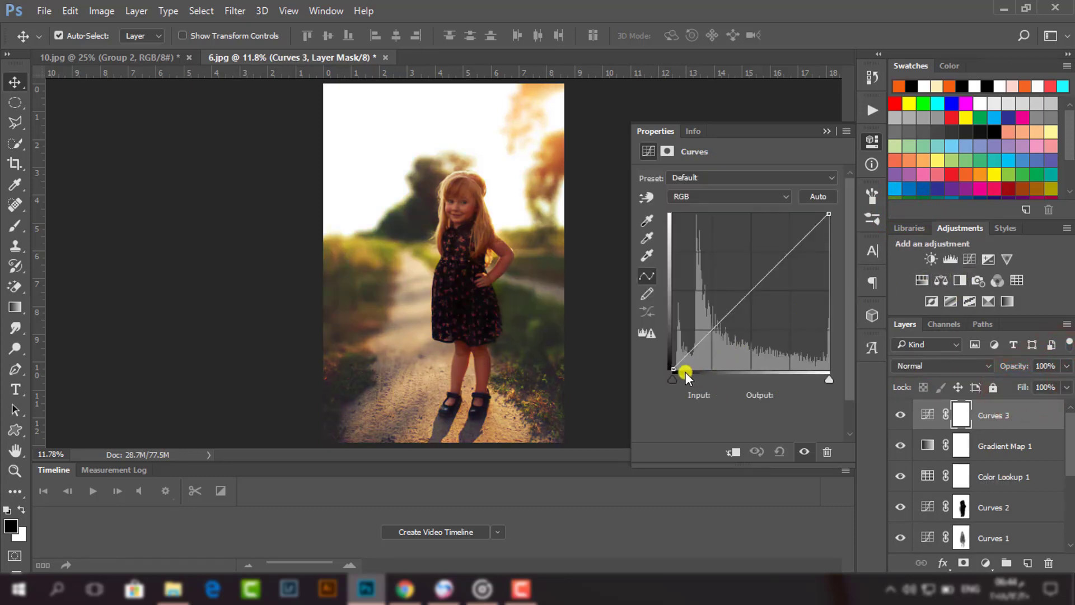
pyautogui.moveTo(755, 285); pyautogui.dragTo(727, 279)
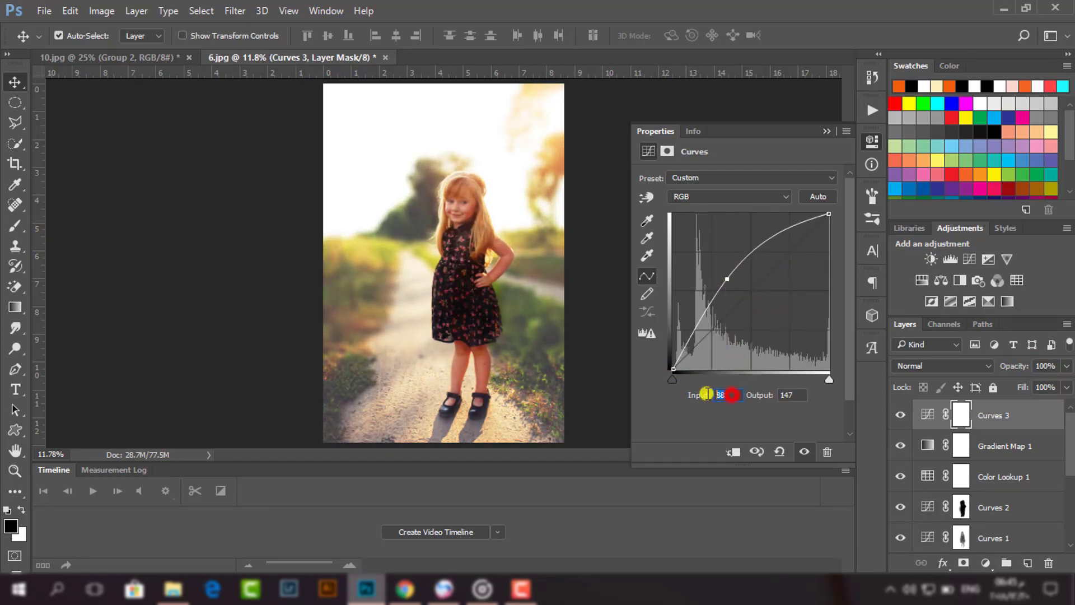
pyautogui.write('92')
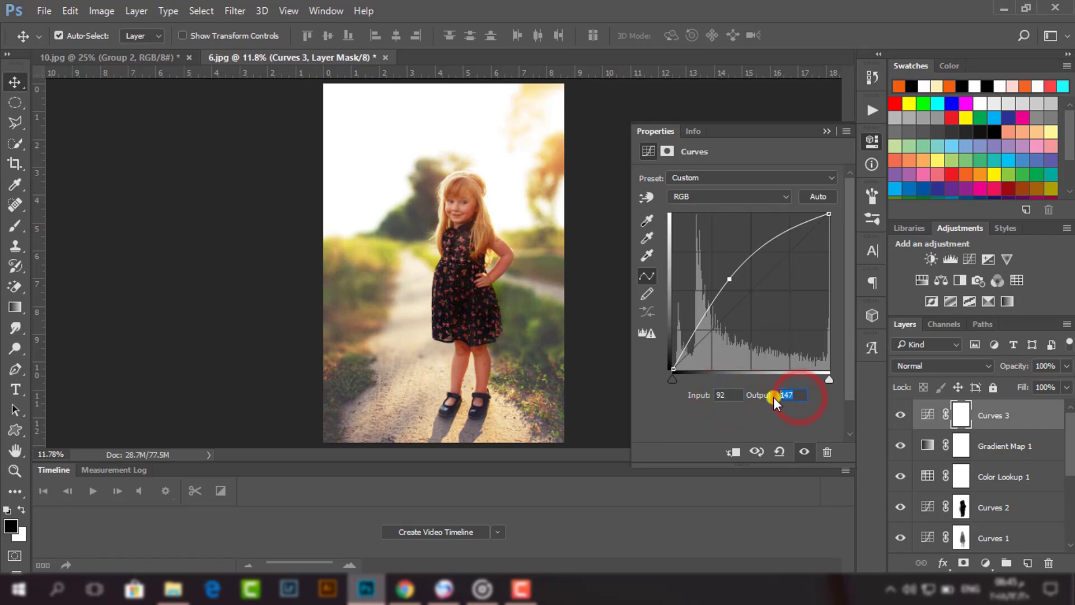
pyautogui.write('115')
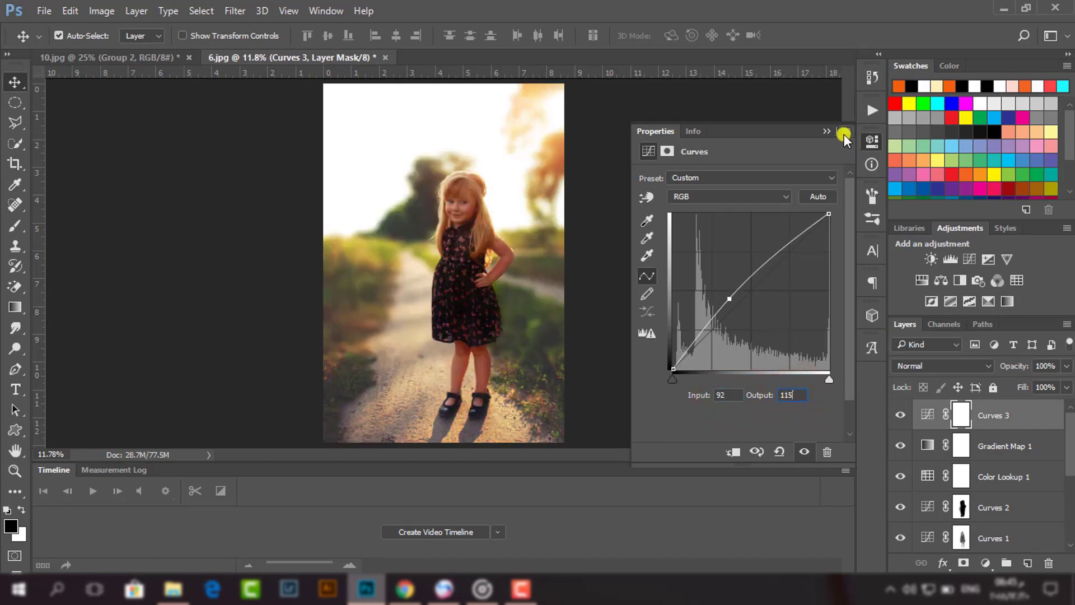
pyautogui.click(826, 131)
# - Add a Vibrance adjustment above Curves 3 and raise its vibrance to +23
pyautogui.click(1007, 259)
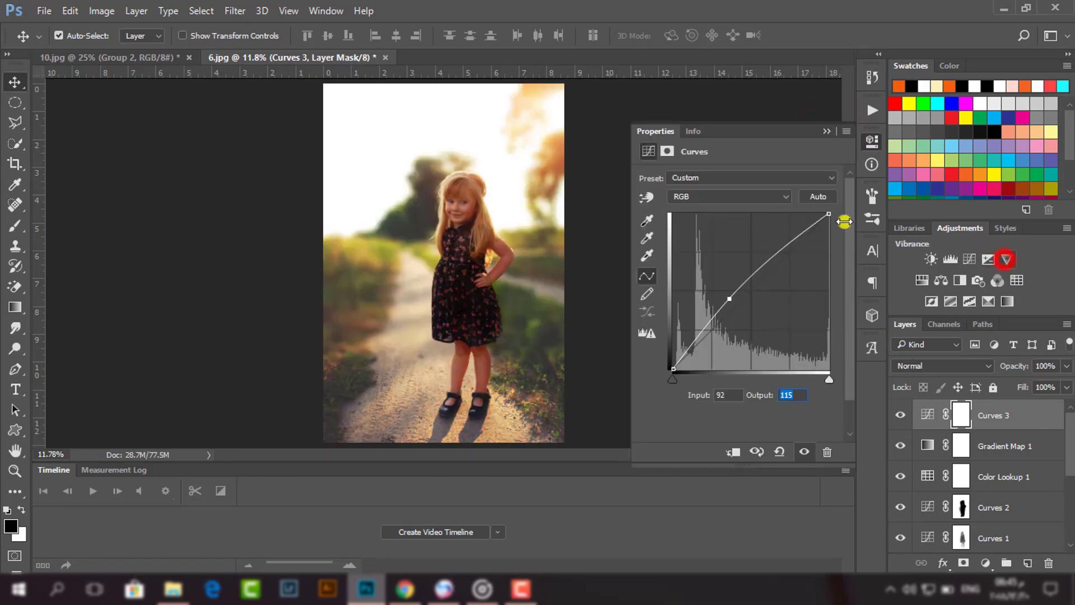
pyautogui.moveTo(744, 192); pyautogui.dragTo(758, 192)
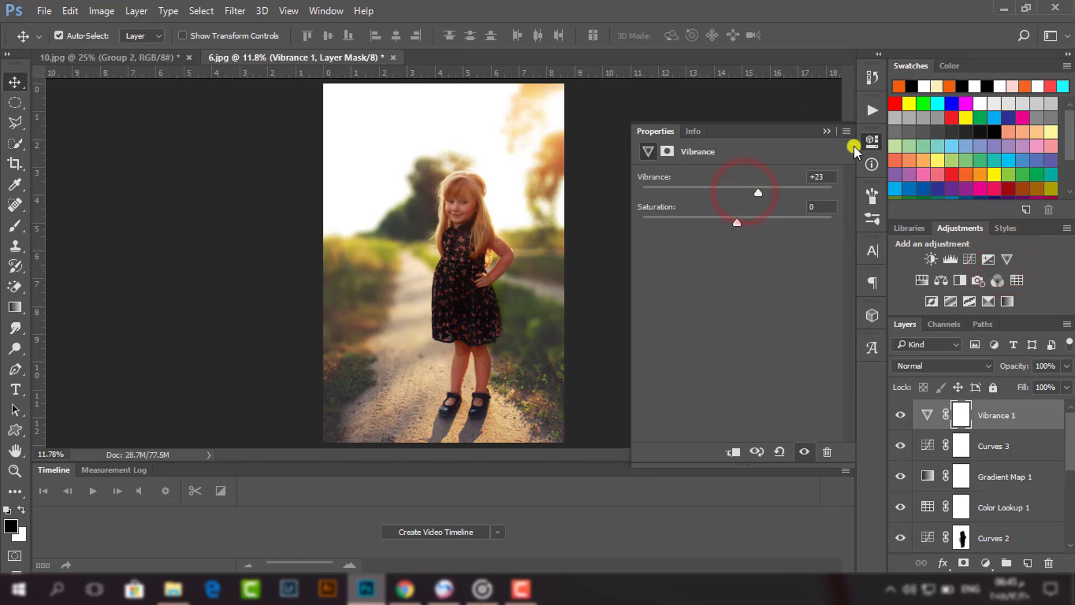